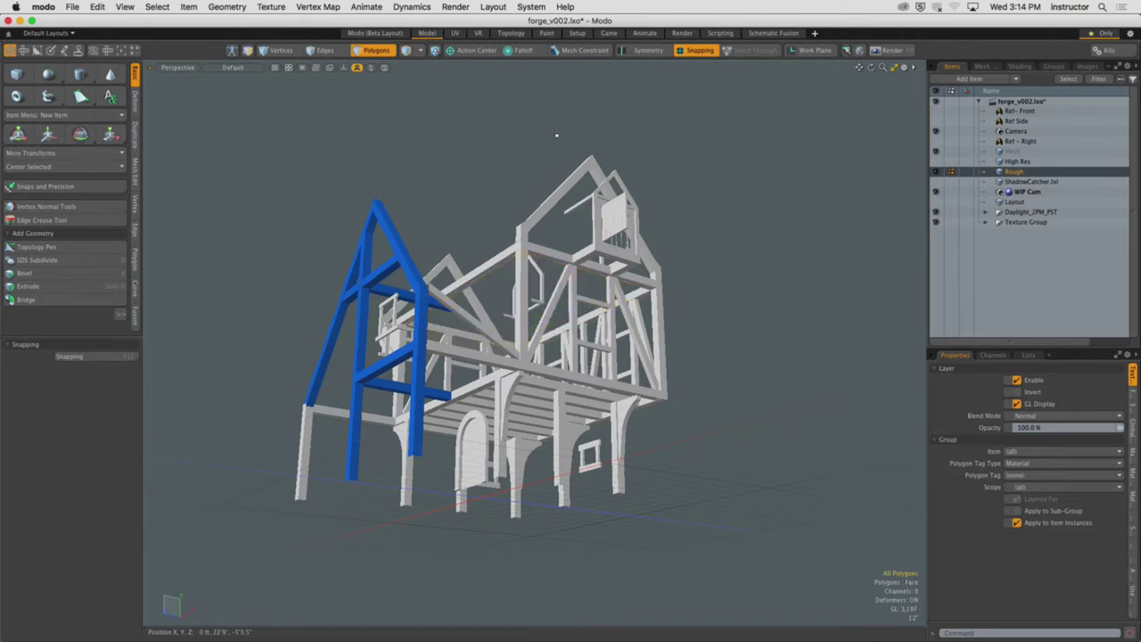
Select the long top beam of the front wall as a polygon, assign it a material, and hide it
alt+drag(556, 135, 334, 275)
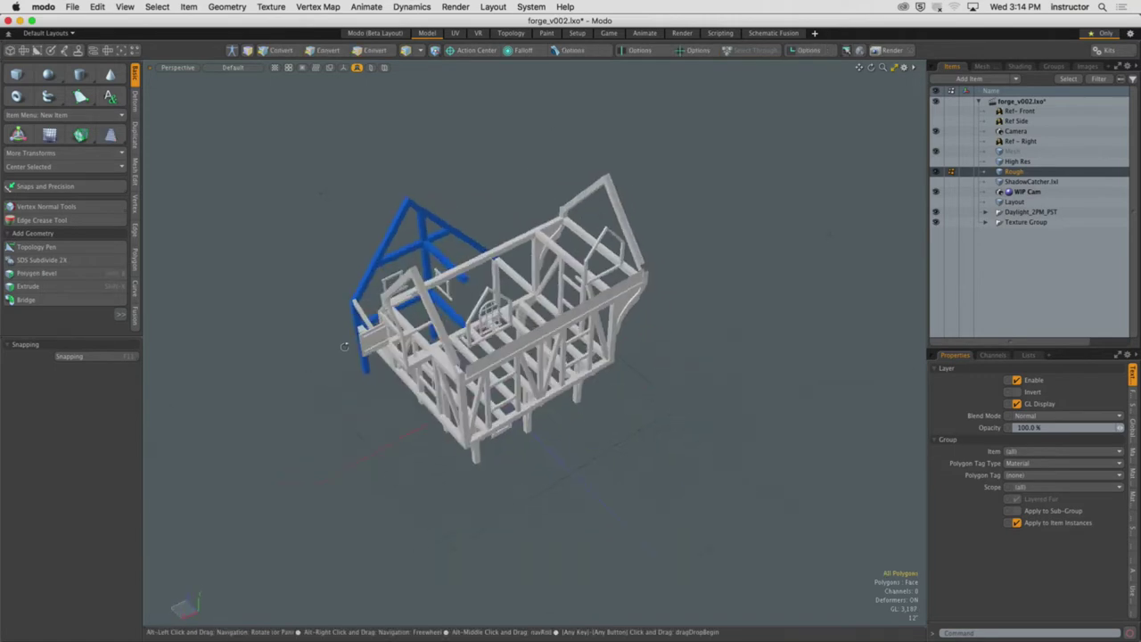
alt+drag(344, 347, 354, 306)
key(3)
click(558, 290)
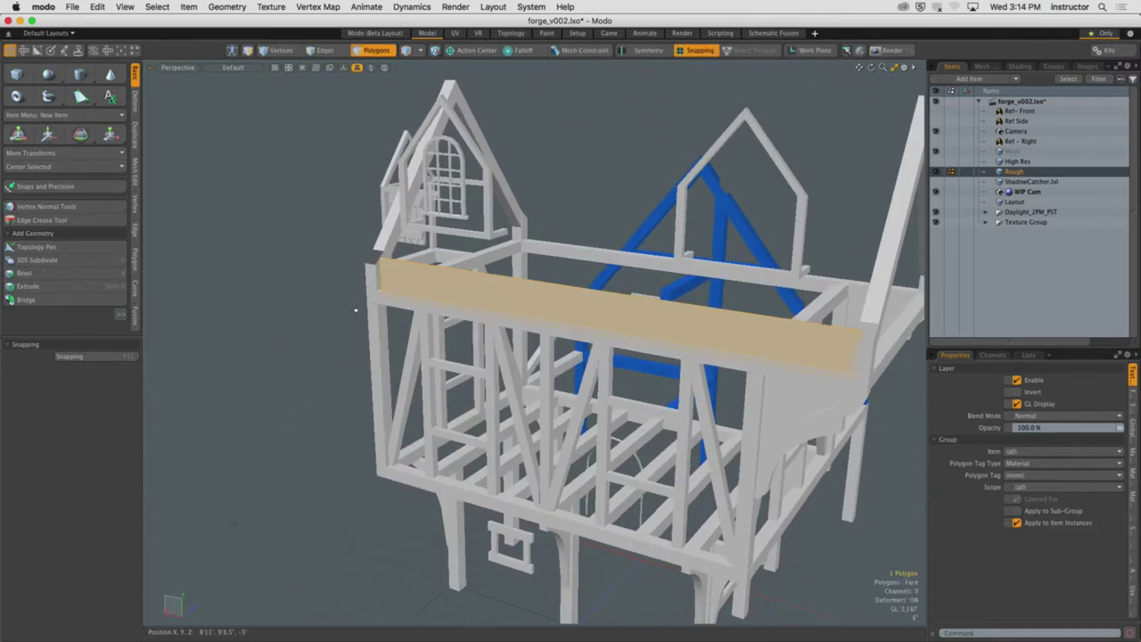
key(m)
key(Return)
key(h)
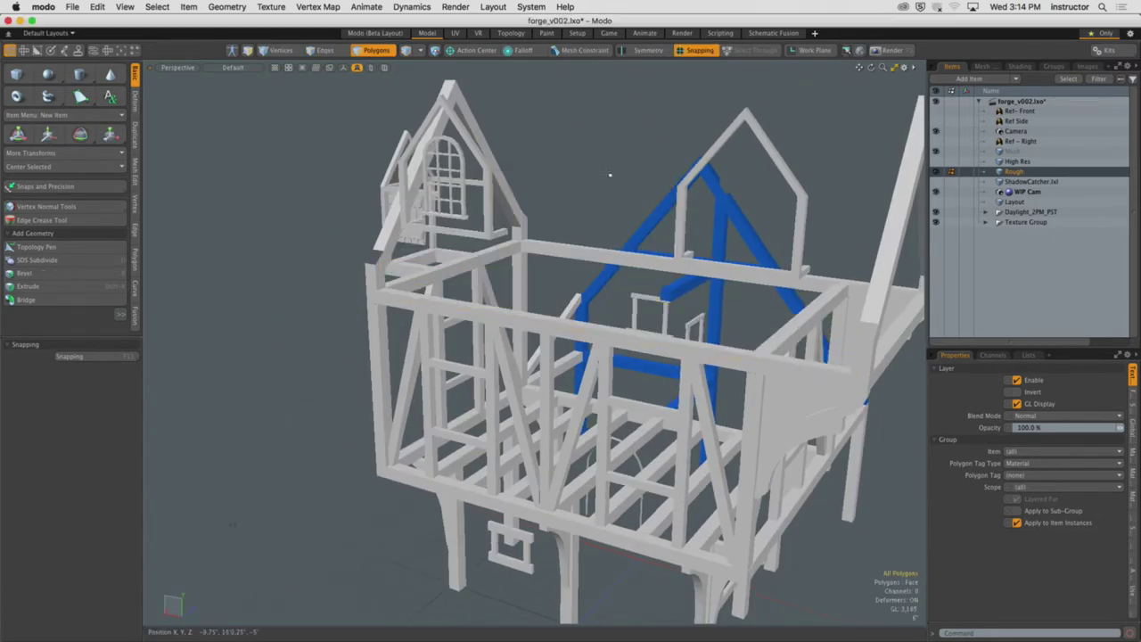
alt+drag(610, 174, 621, 283)
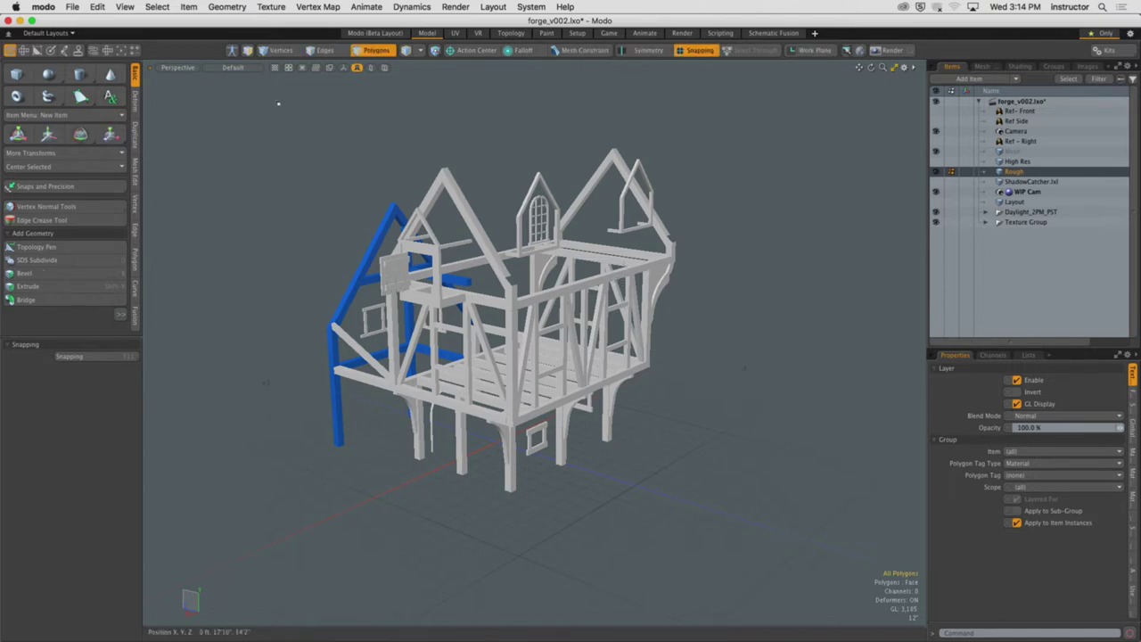
Assign the existing Wood Beams material to all visible frame polygons, then deselect them
right_drag(205, 82, 777, 535)
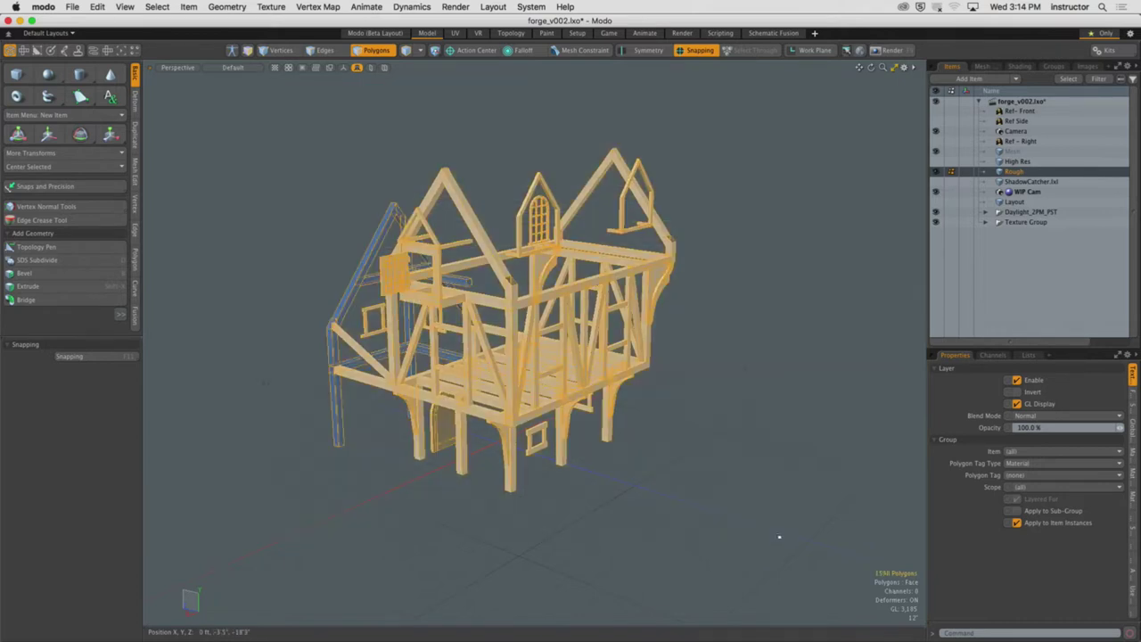
key(m)
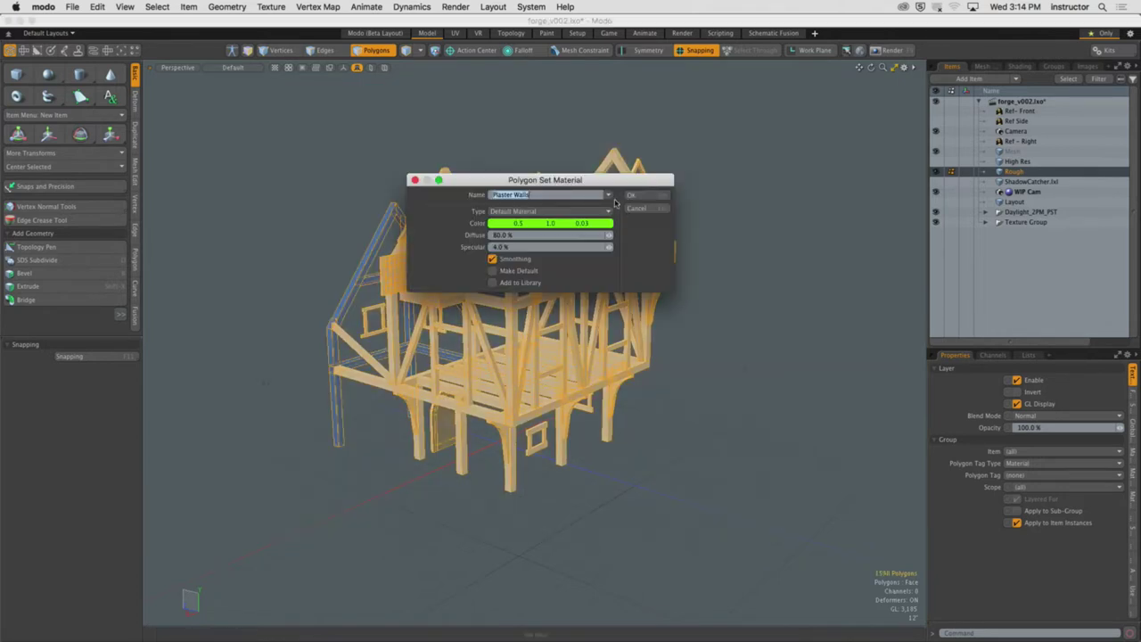
click(613, 196)
click(631, 245)
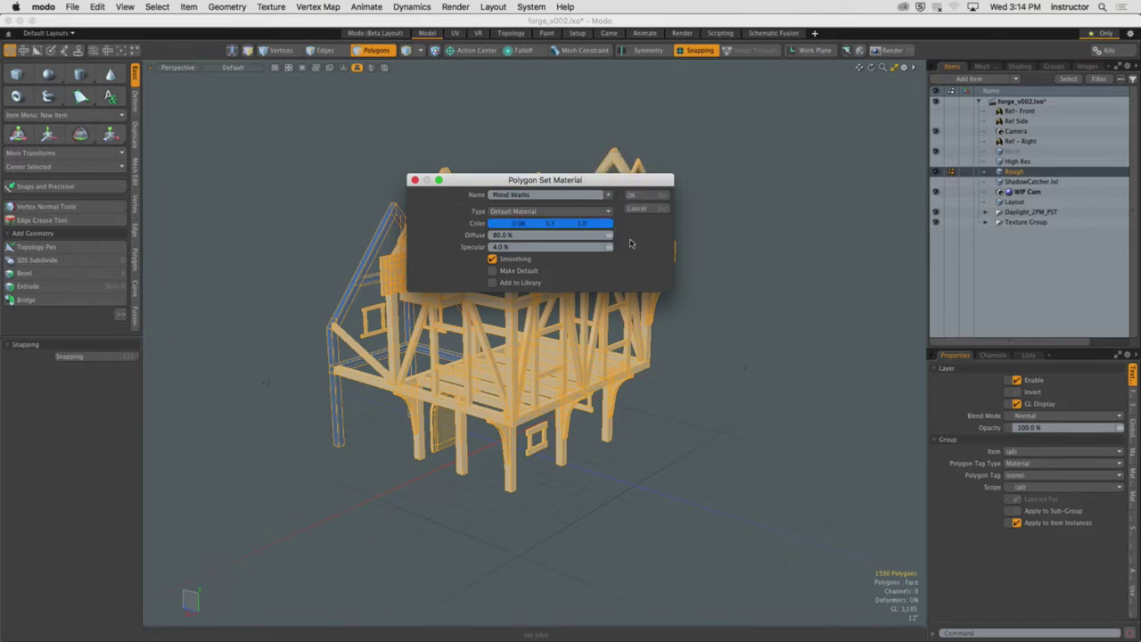
click(642, 200)
click(730, 286)
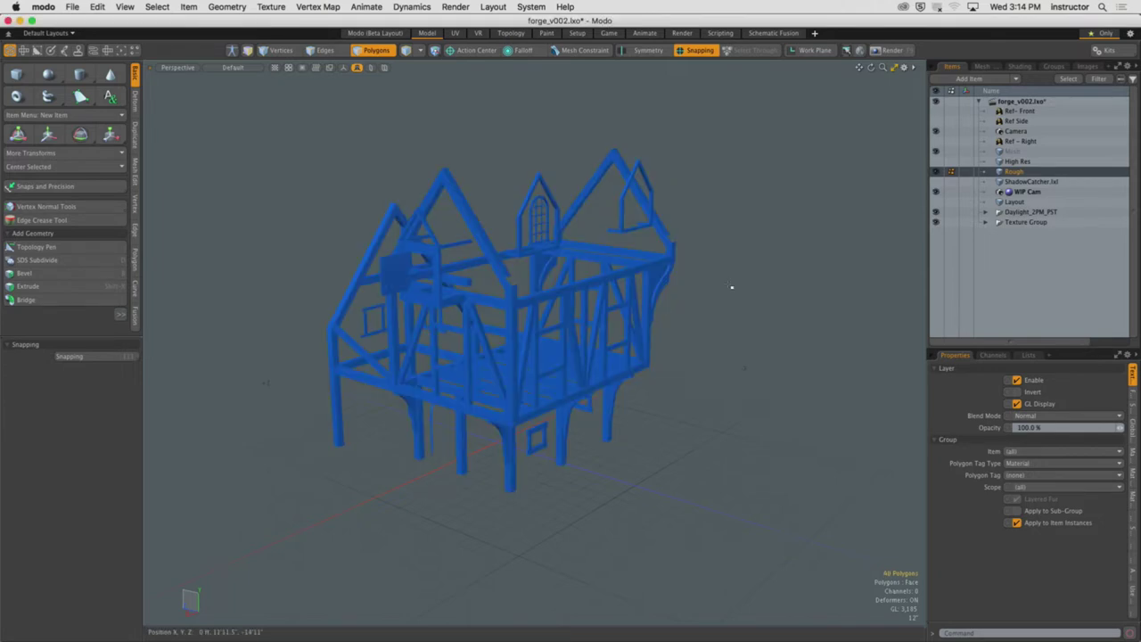
alt+drag(731, 286, 601, 264)
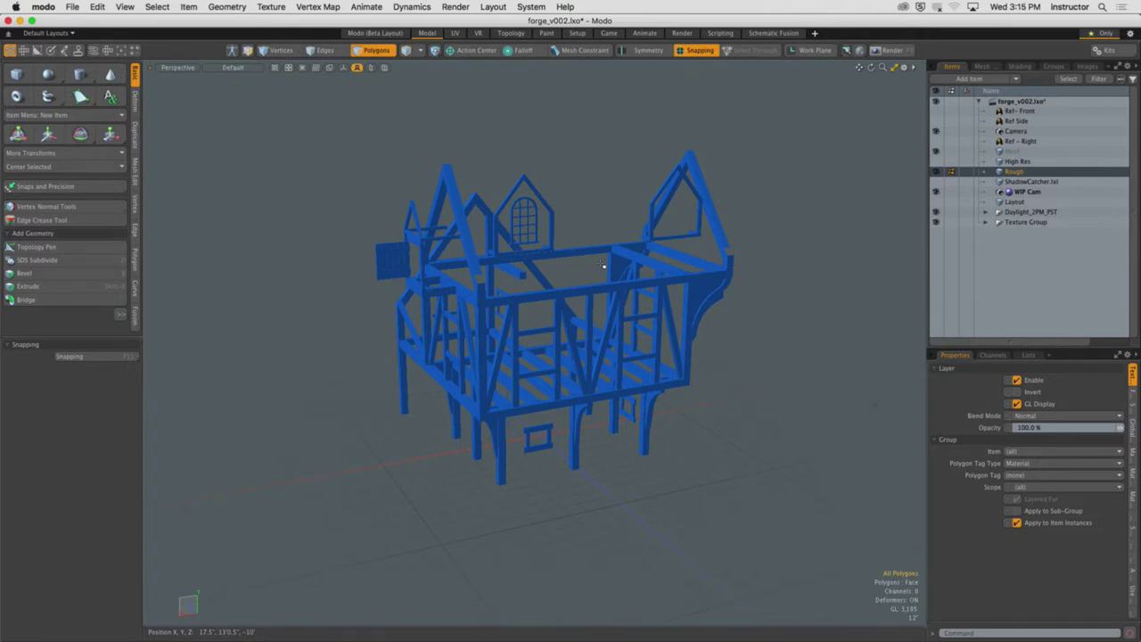
alt+drag(604, 270, 629, 299)
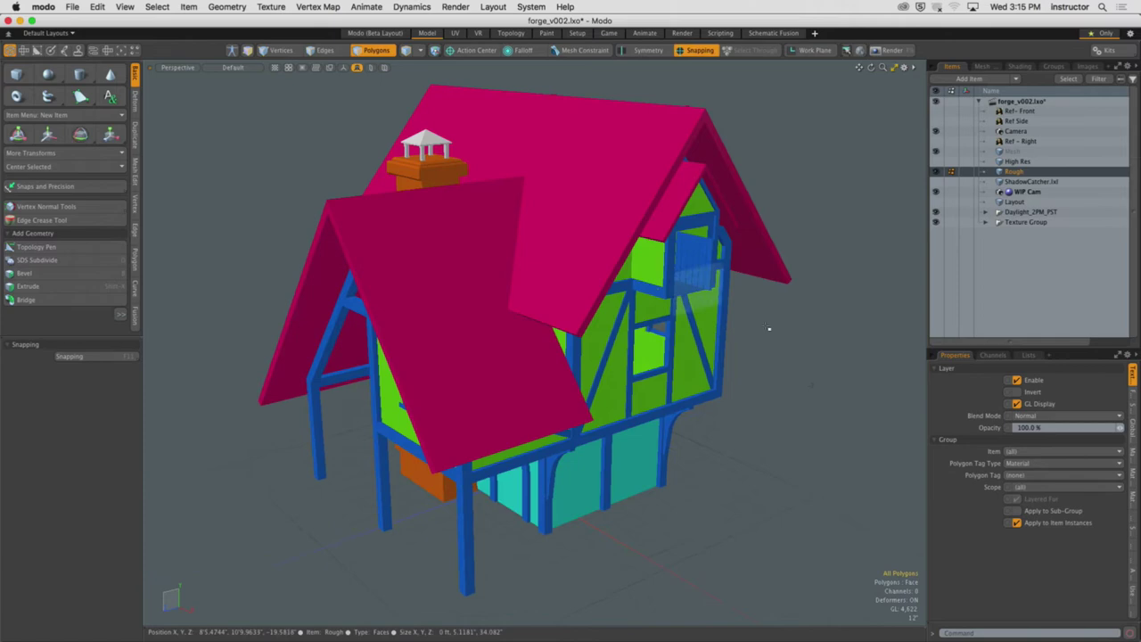
alt+drag(769, 327, 206, 304)
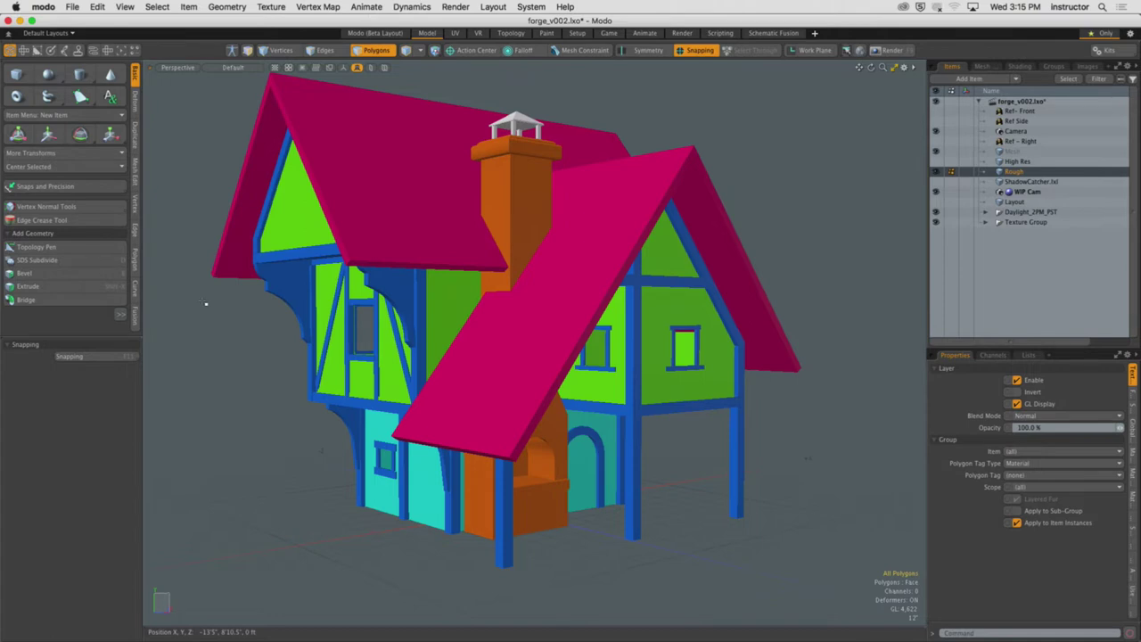
Hide the whole chimney and box-select the polygons of its top cap
alt+drag(206, 303, 535, 268)
scroll(638, 223, up, 6)
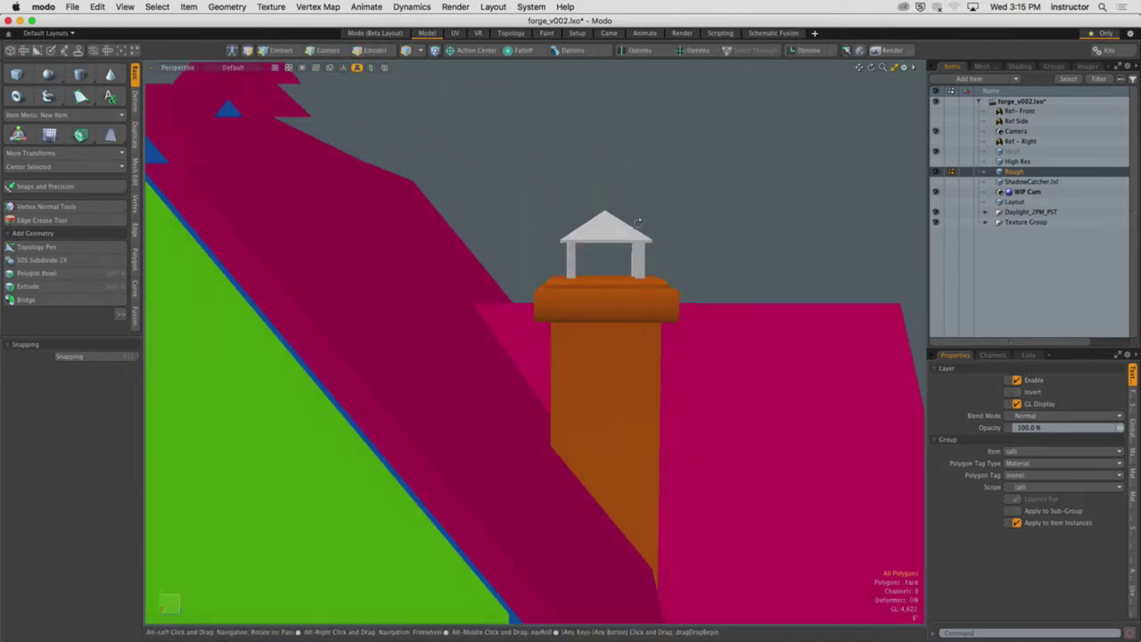
key(3)
double_click(591, 301)
key(Delete)
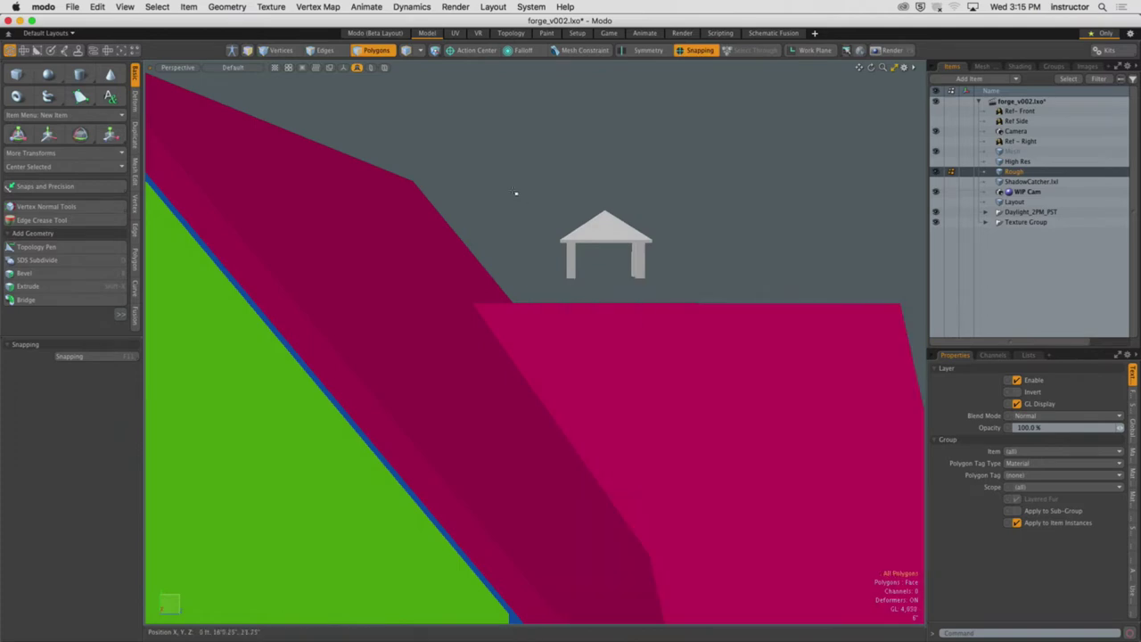
drag(515, 193, 677, 296)
Create a new lime-green material named Metal on the cap and frame the whole house
text(ms)
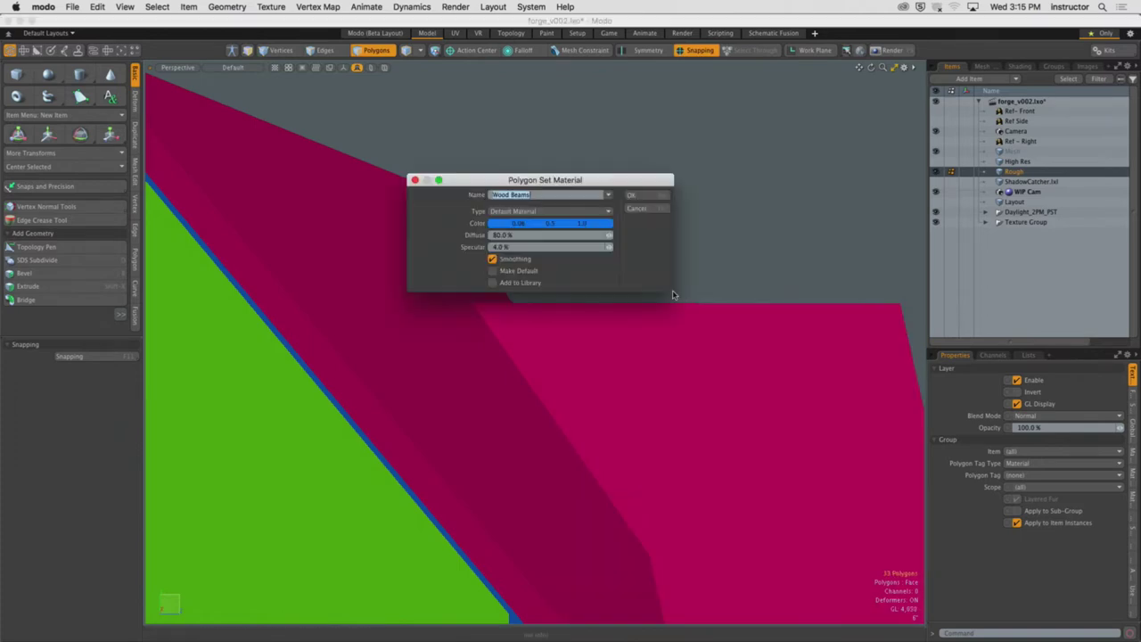
text(Metal)
click(590, 223)
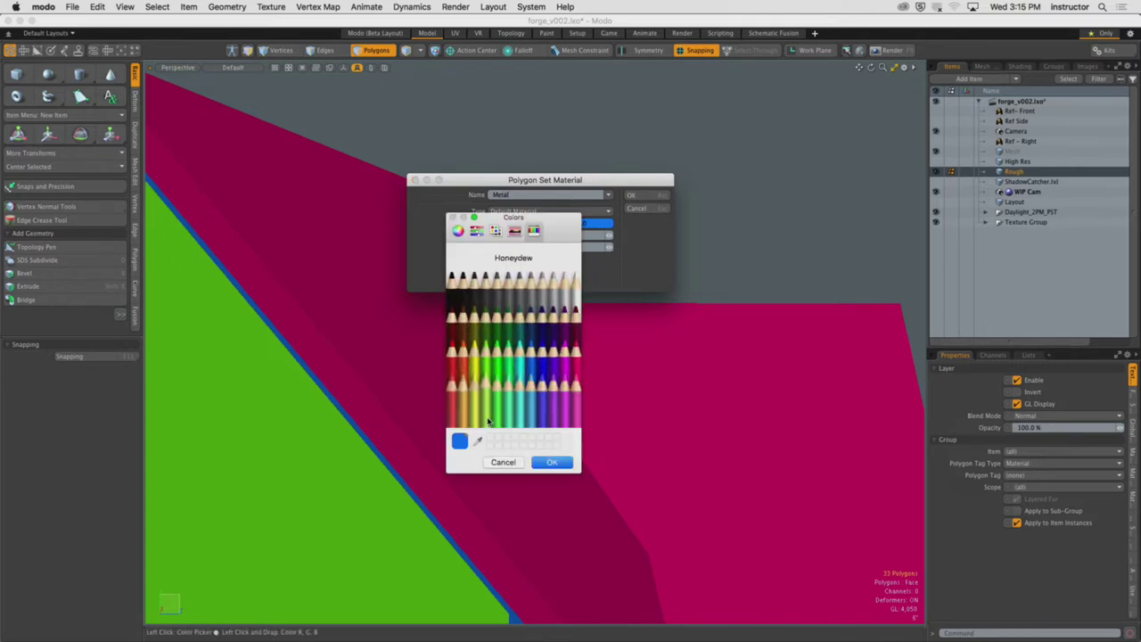
click(482, 378)
click(553, 462)
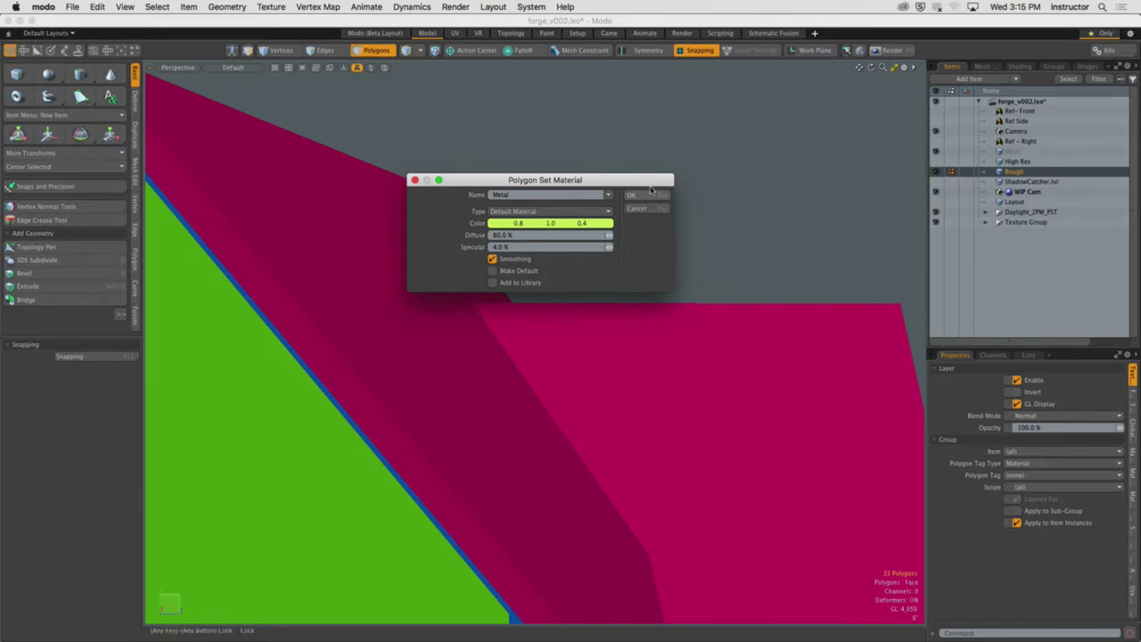
click(655, 196)
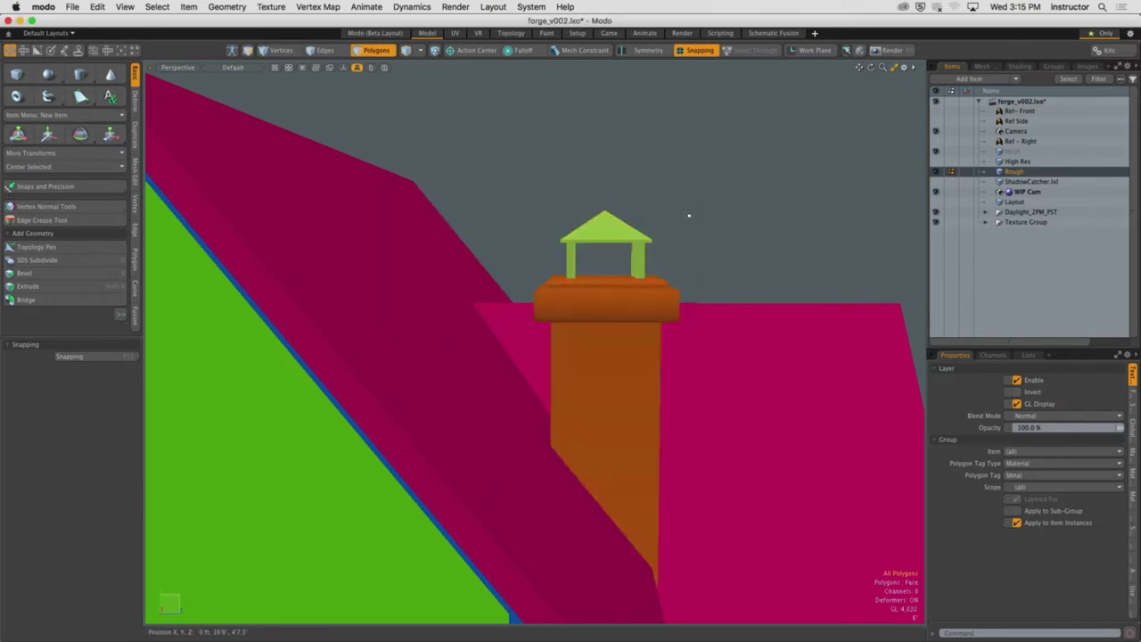
key(a)
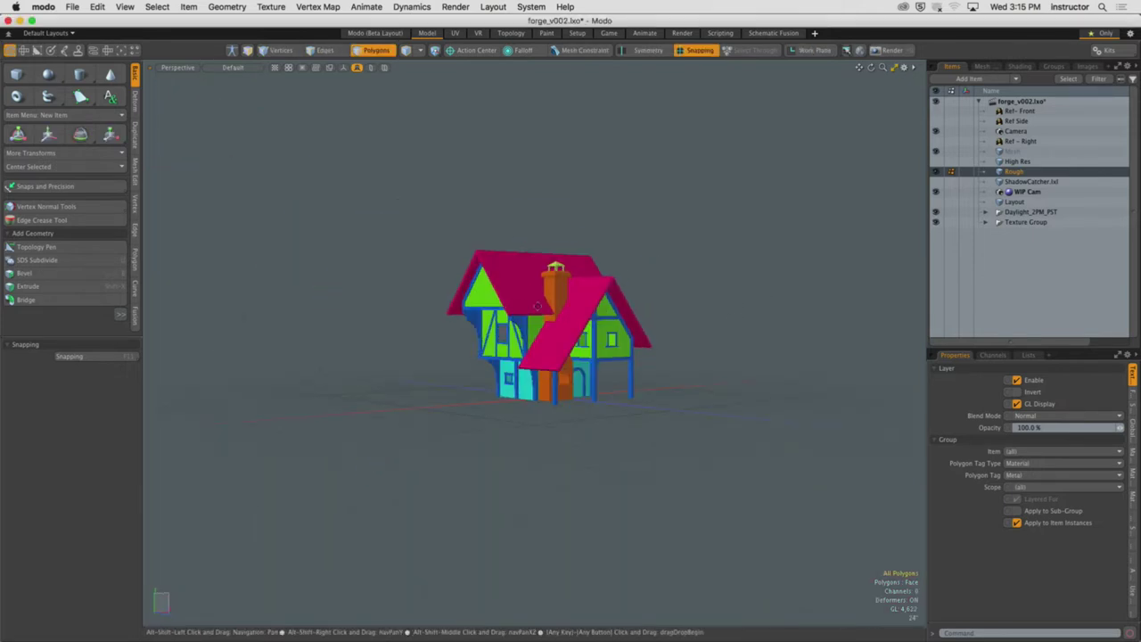
scroll(538, 306, up, 5)
alt+drag(597, 339, 635, 360)
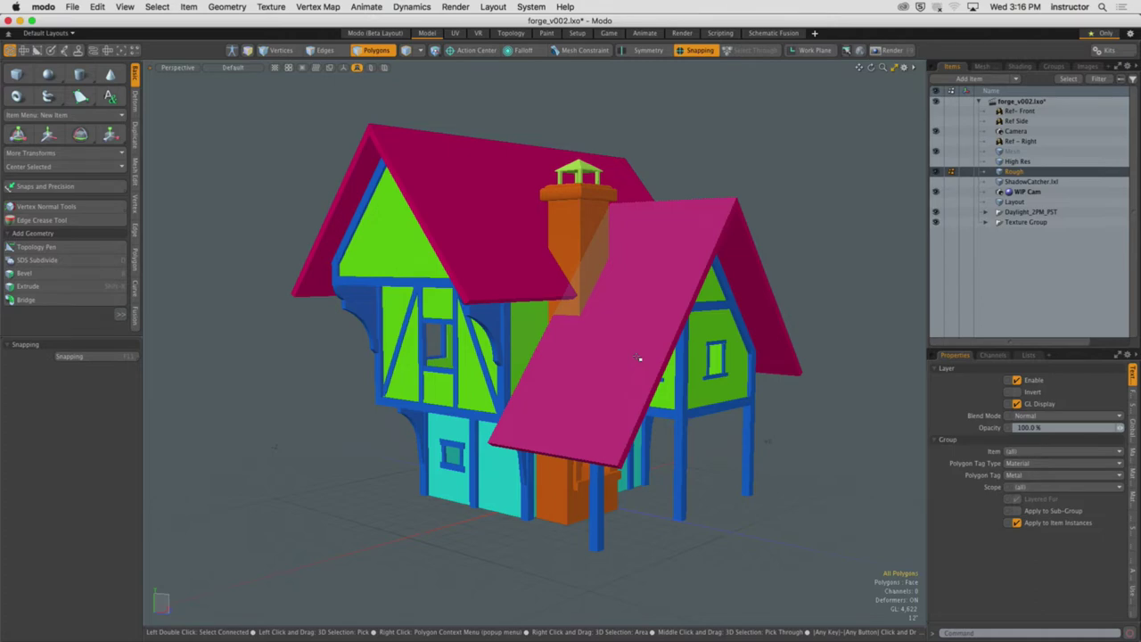
alt+drag(779, 205, 615, 263)
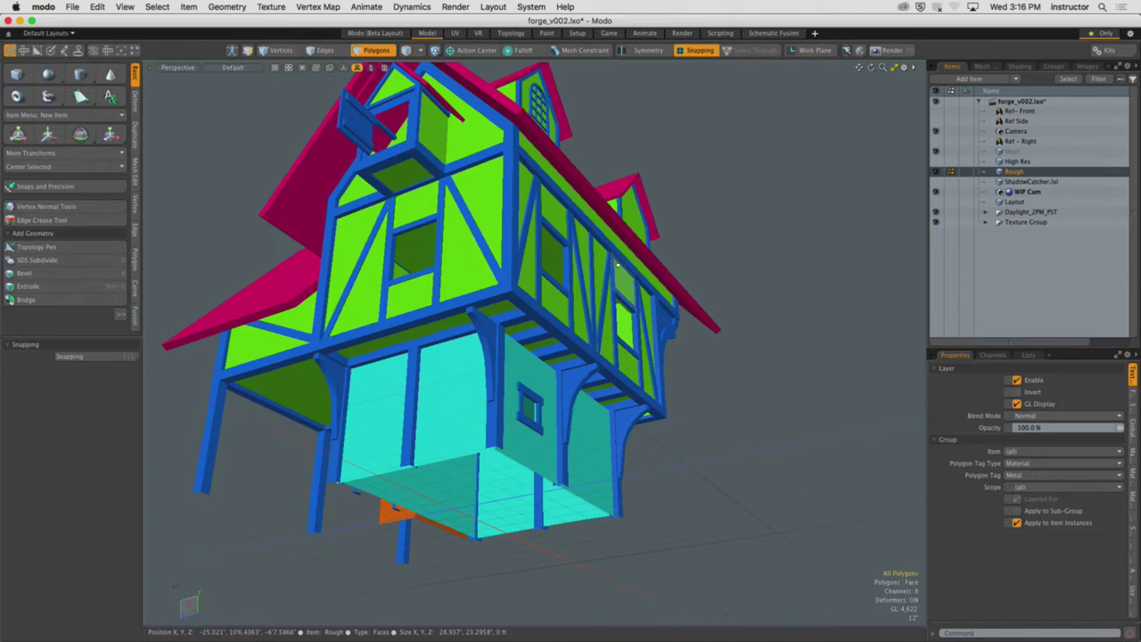
alt+drag(618, 264, 603, 348)
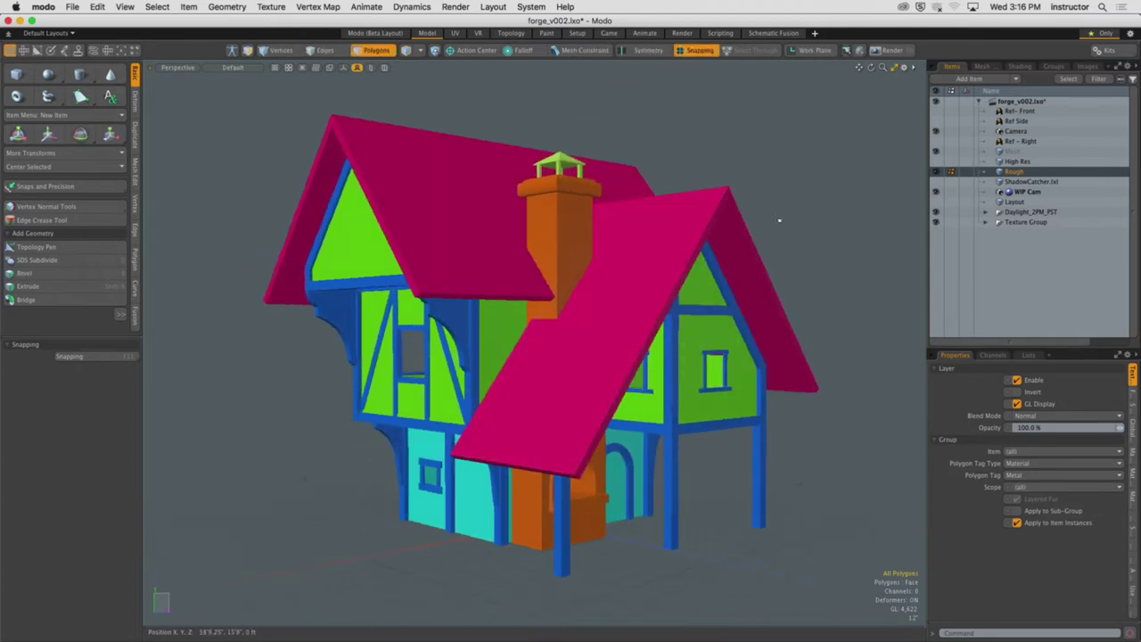
alt+drag(772, 134, 781, 98)
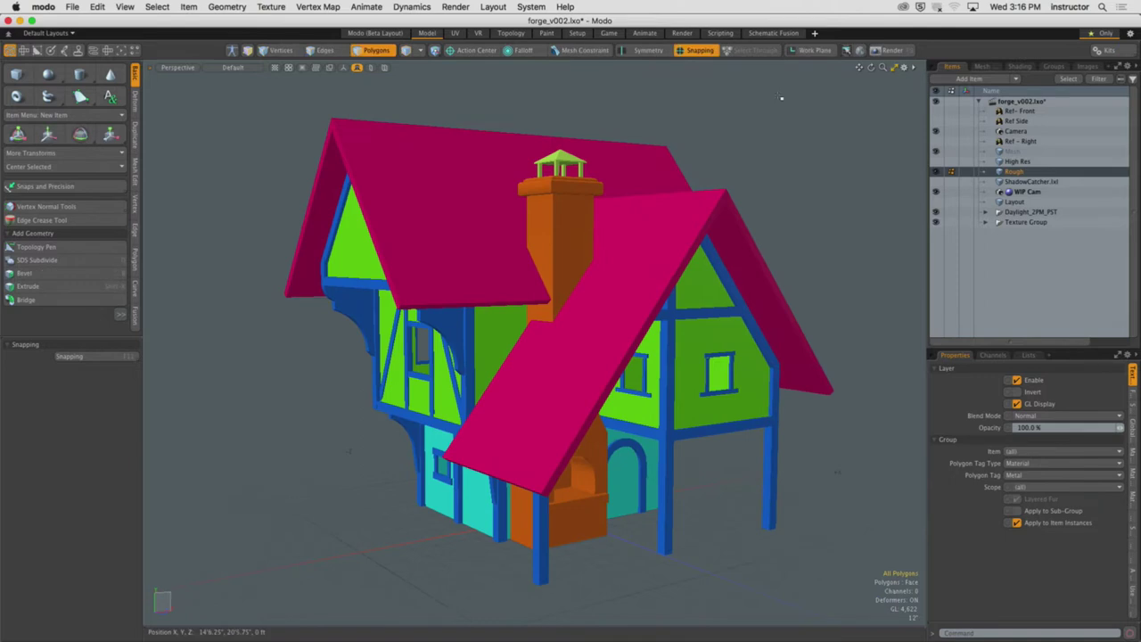
Render a 1920×1080 frame of the coloured house, enlarge it, then close the Render window
click(891, 50)
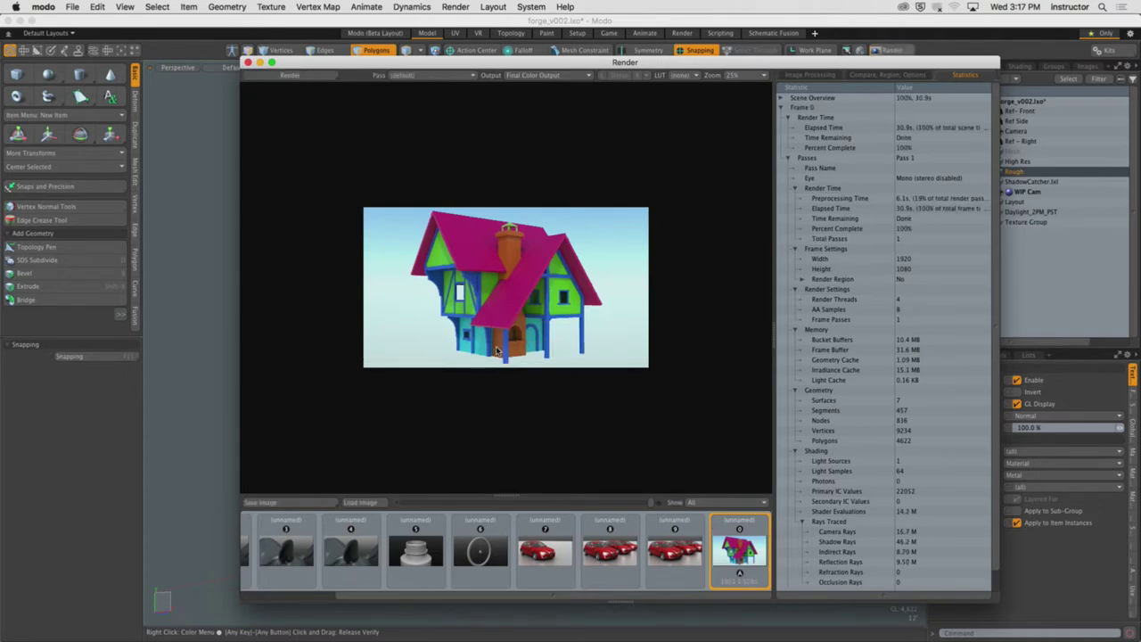
key(a)
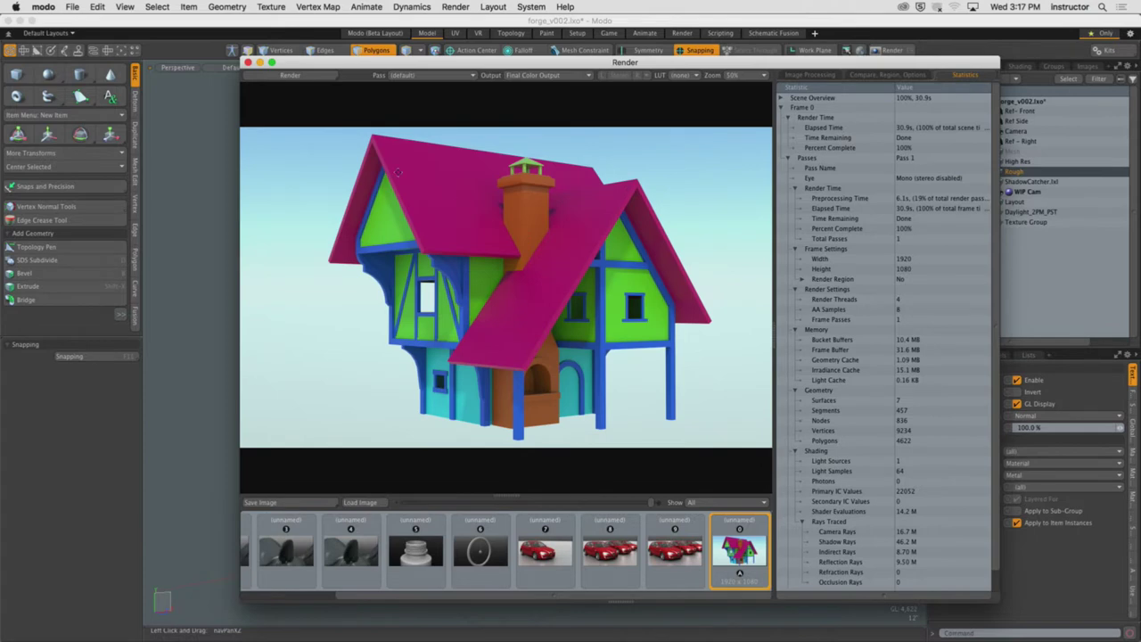
click(247, 63)
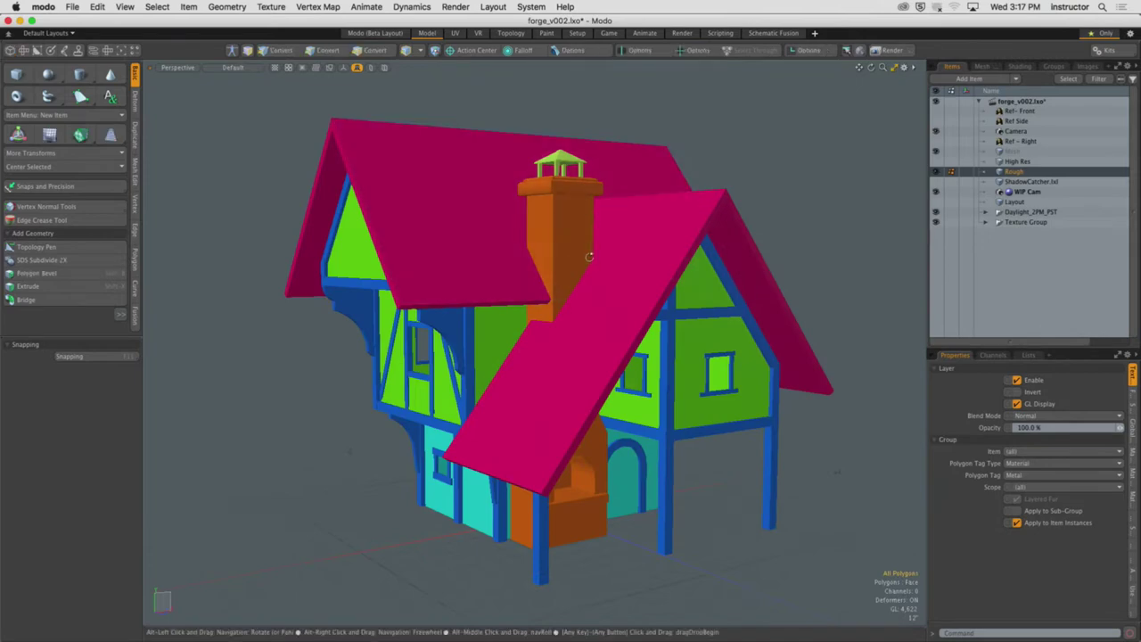
Switch to the rendering workspace and resume the paused preview render
alt+drag(548, 267, 572, 267)
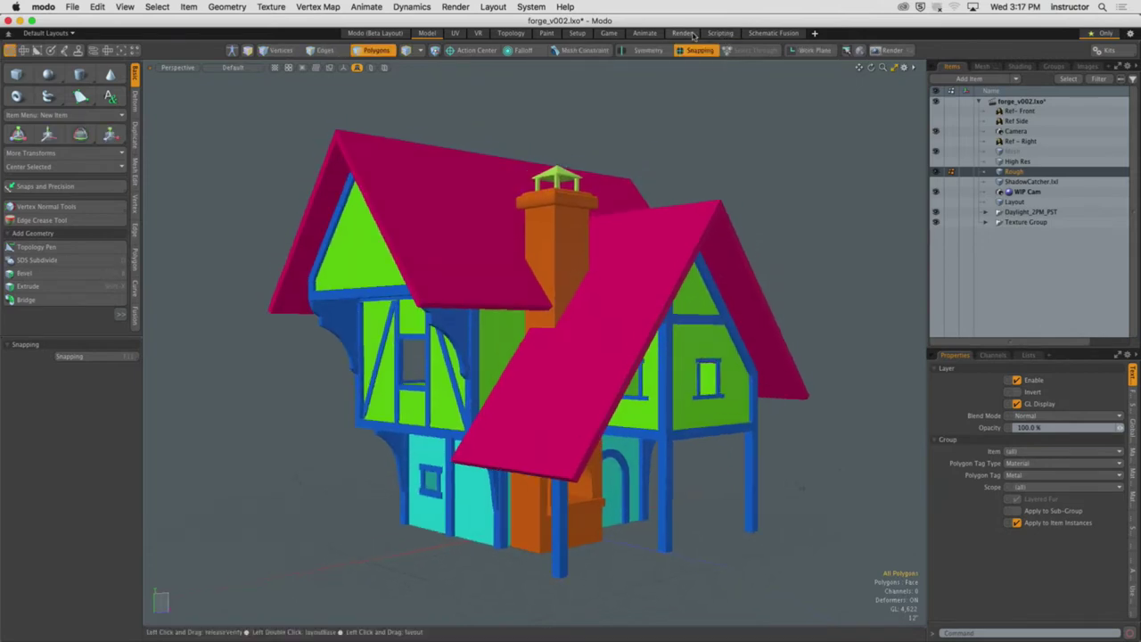
click(682, 33)
click(383, 322)
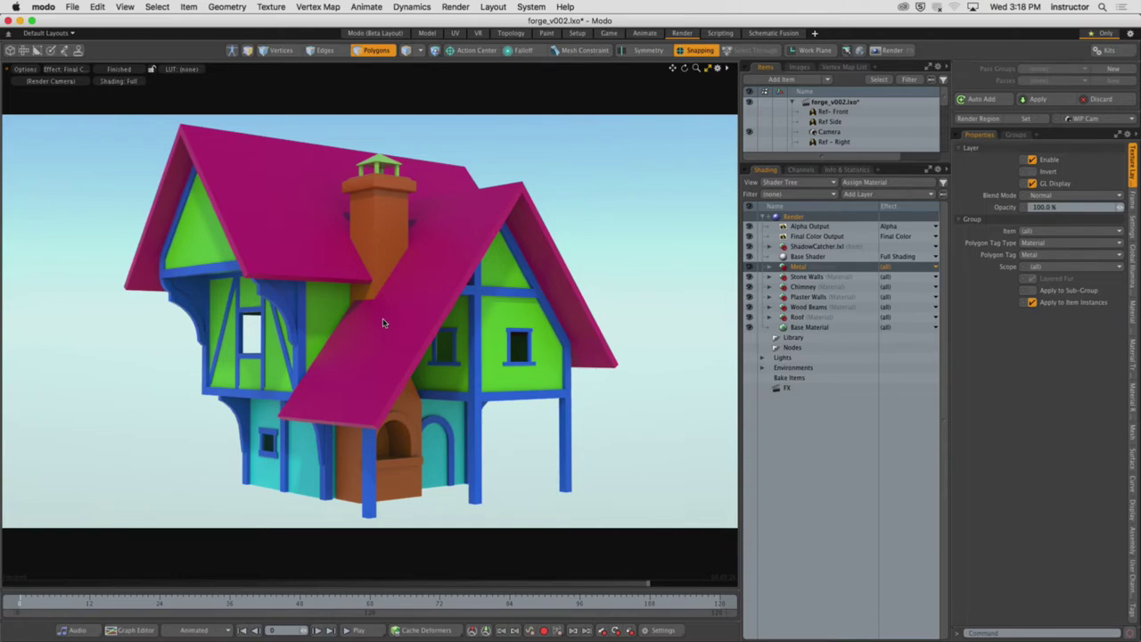
Hide Modo, bring up Chrome, and open a new blank tab
click(51, 4)
click(58, 76)
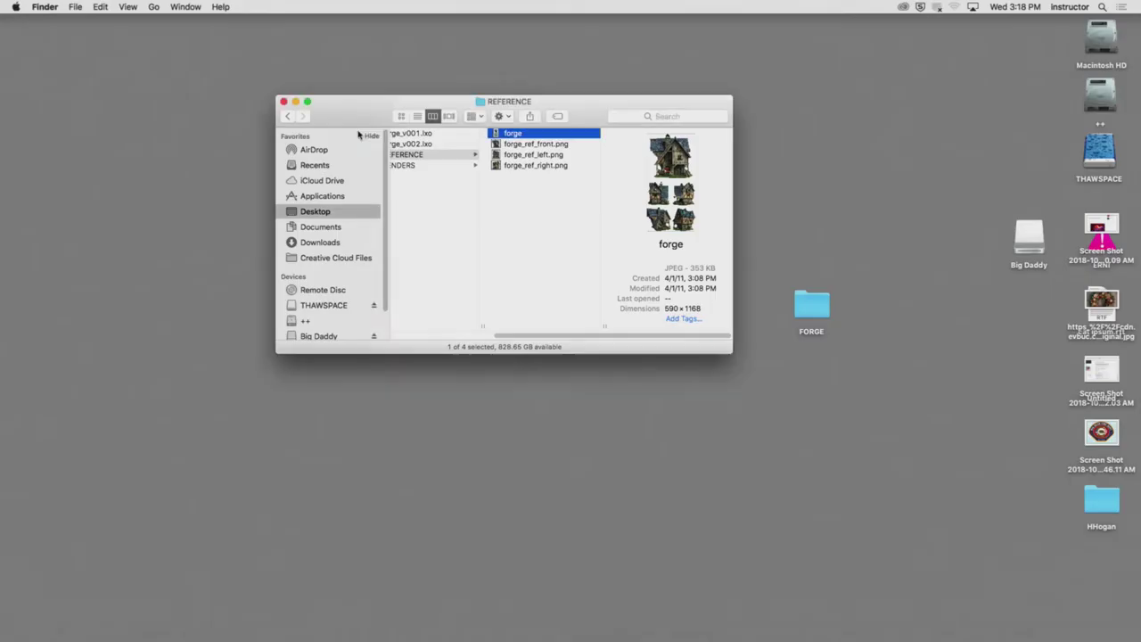
click(138, 624)
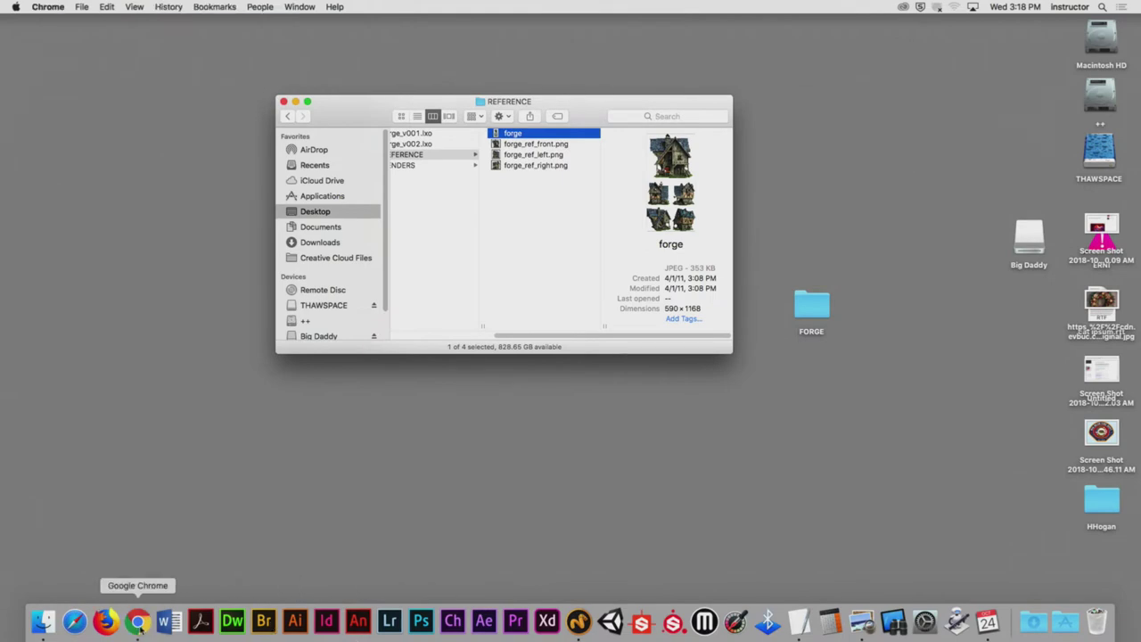
click(626, 28)
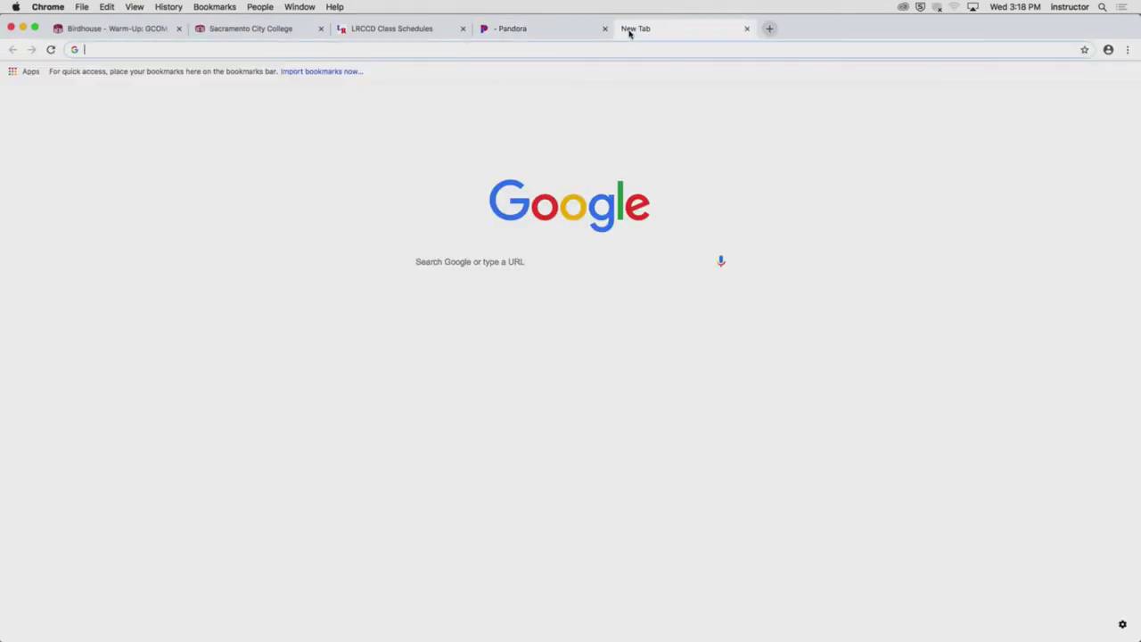
Load textures.com and log in with the account e-mail and password, declining to save the password
text(textures.com)
key(Return)
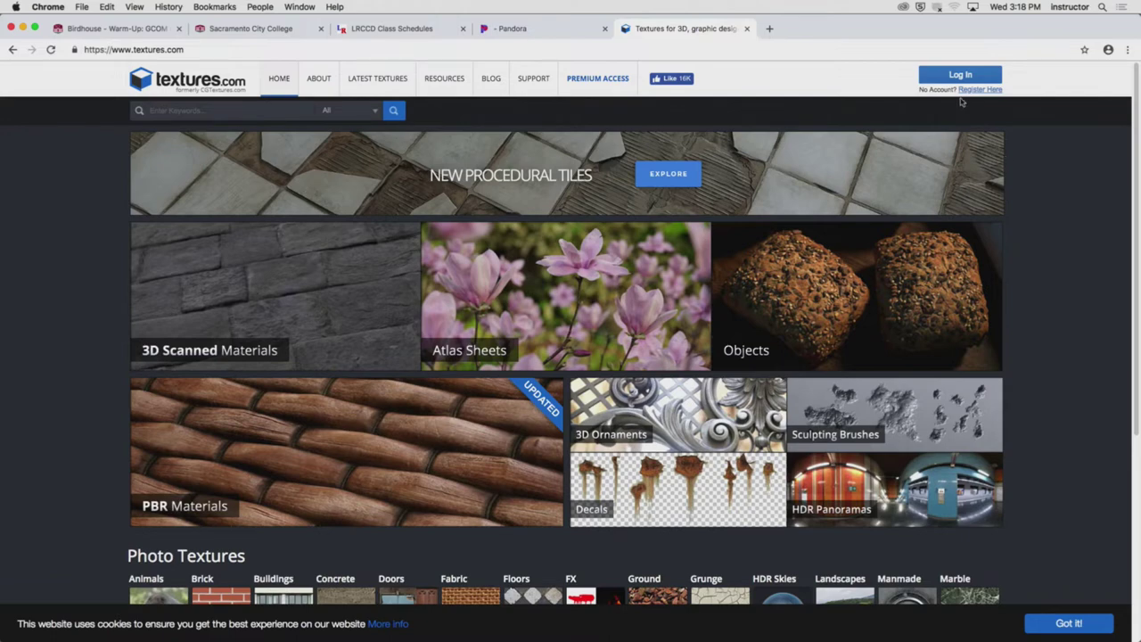
click(935, 75)
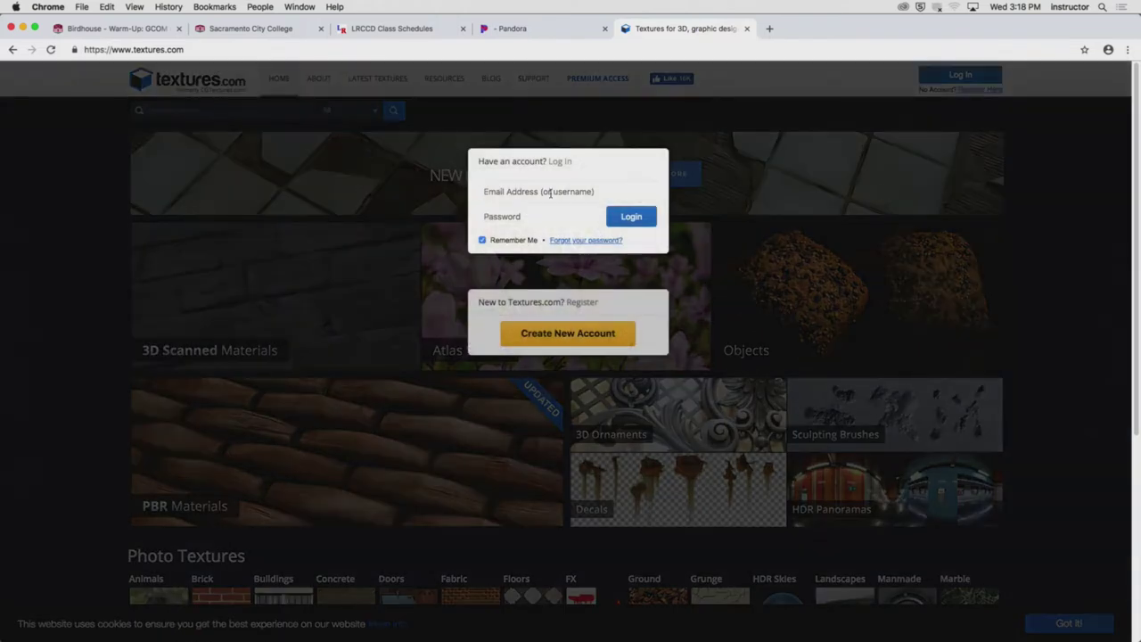
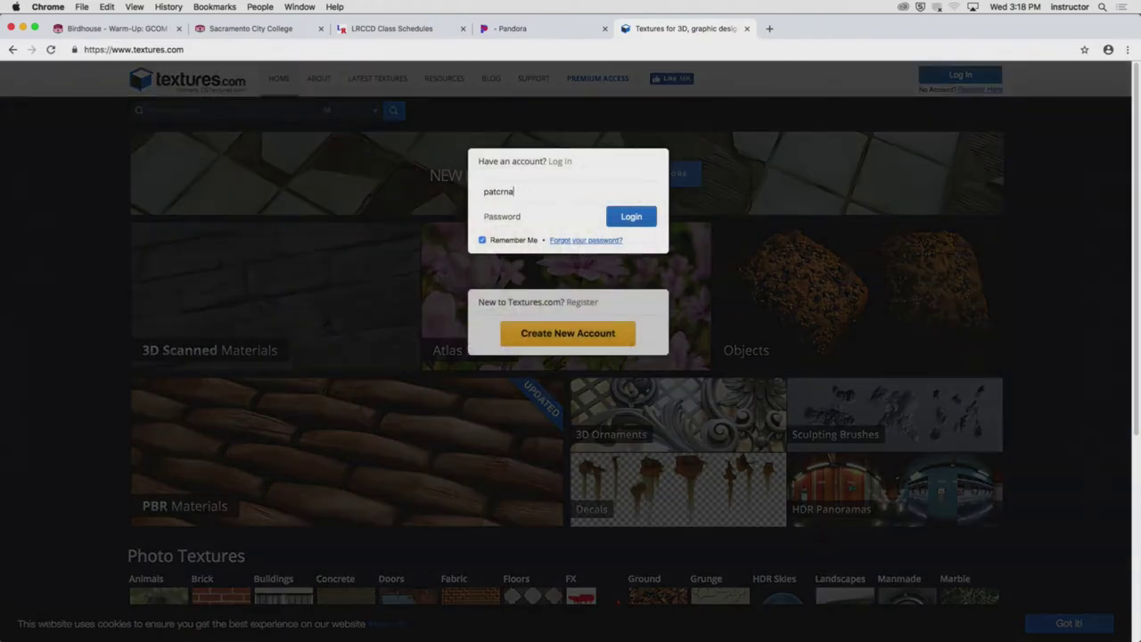
click(500, 217)
text(••••)
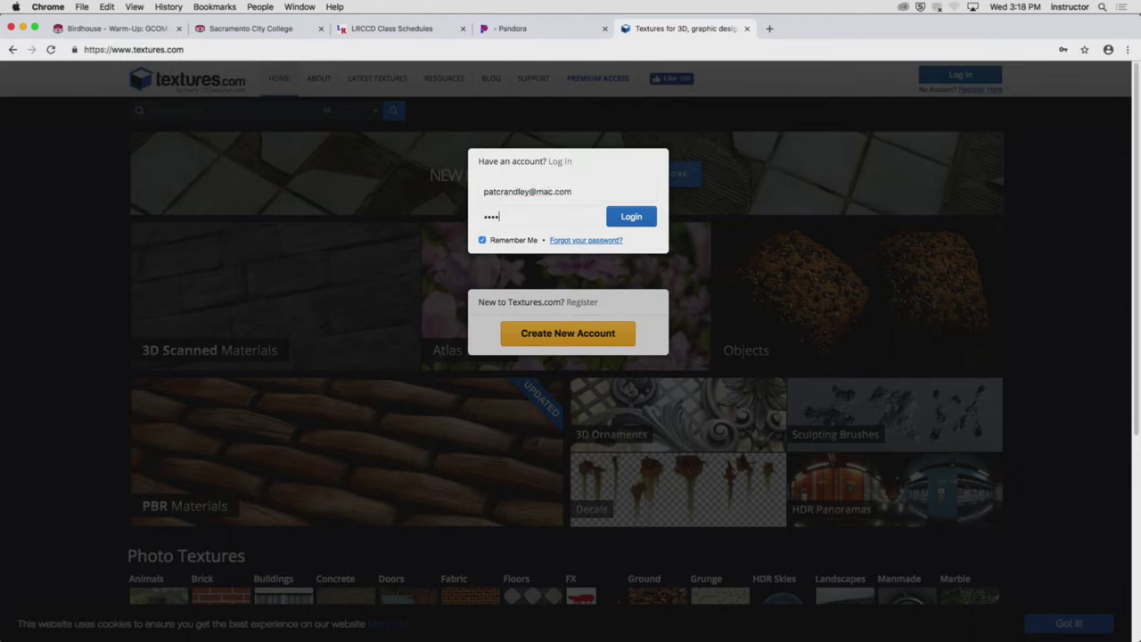
text(••)
key(Return)
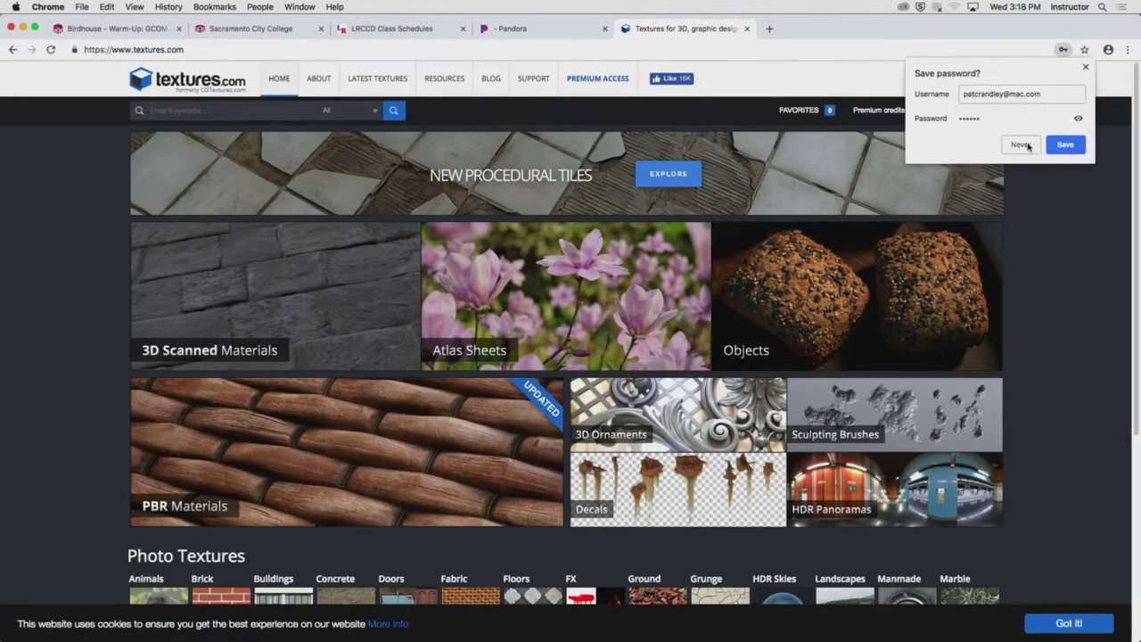
click(1023, 146)
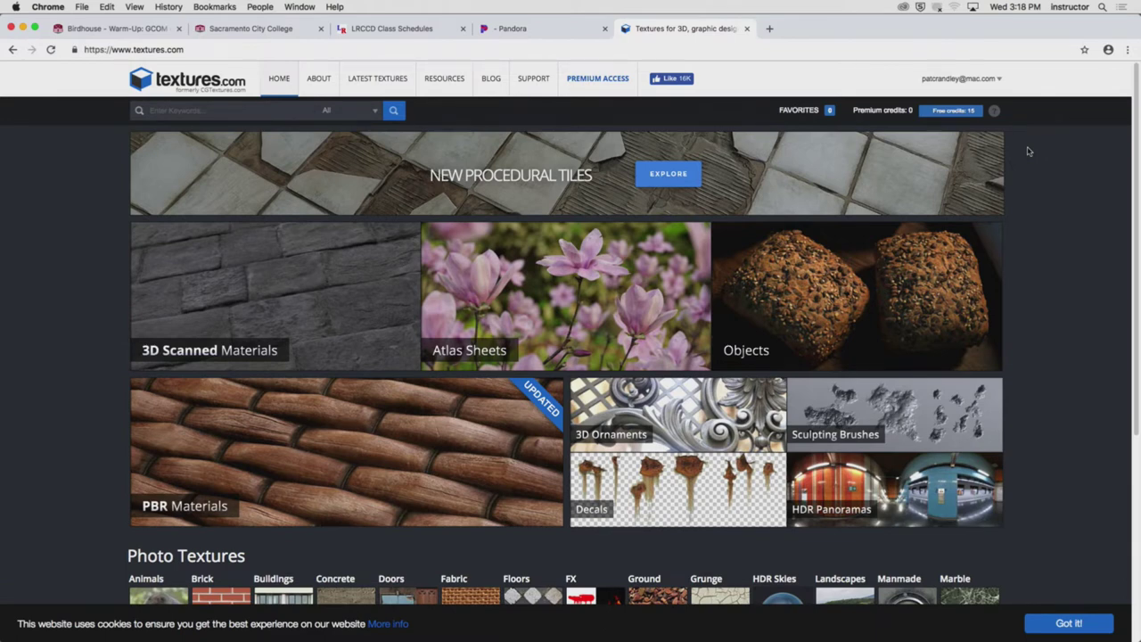
Bring the Modo scene back to the front to check the preview render
scroll(1087, 277, down, 5)
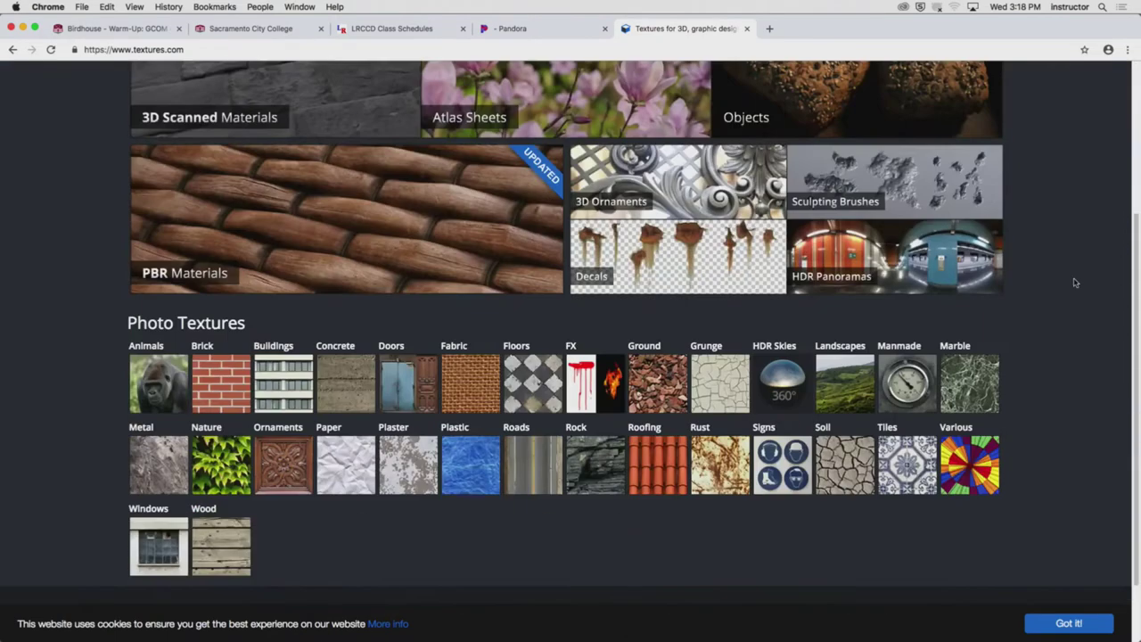
scroll(1075, 283, down, 1)
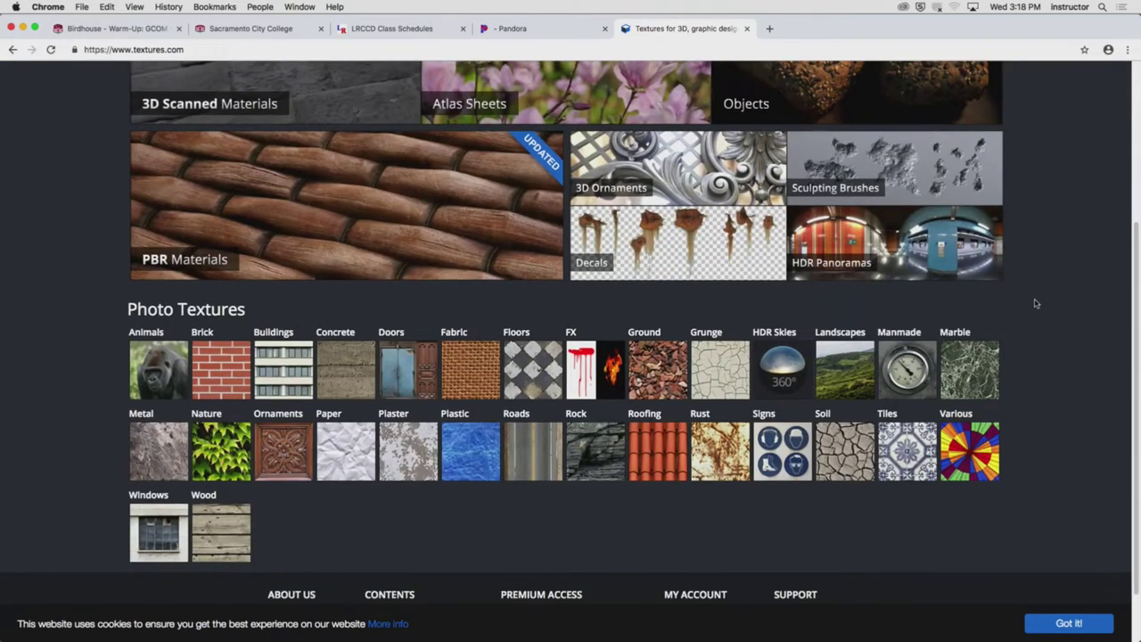
key(super+Tab)
click(504, 343)
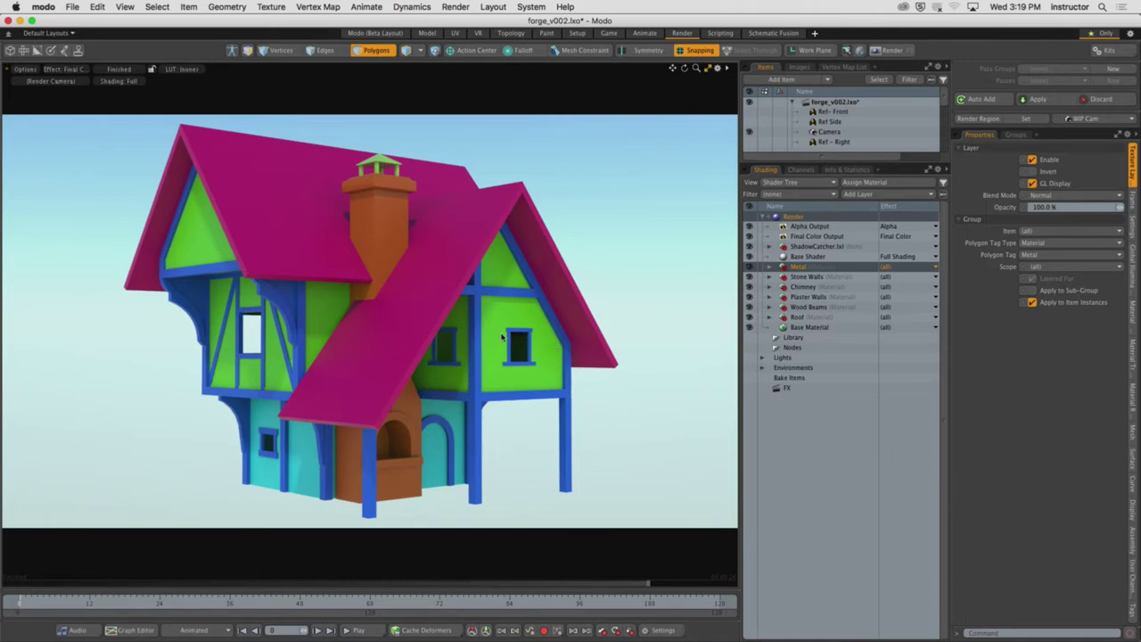
key(super+Tab)
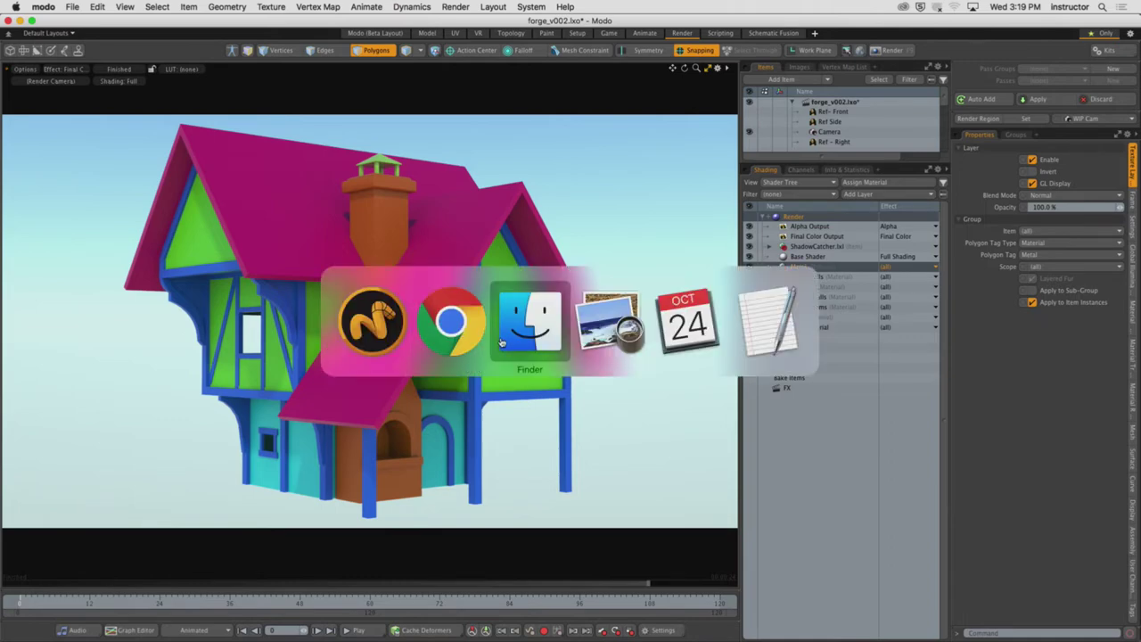
Return to textures.com and open the Plaster photo texture category
click(441, 330)
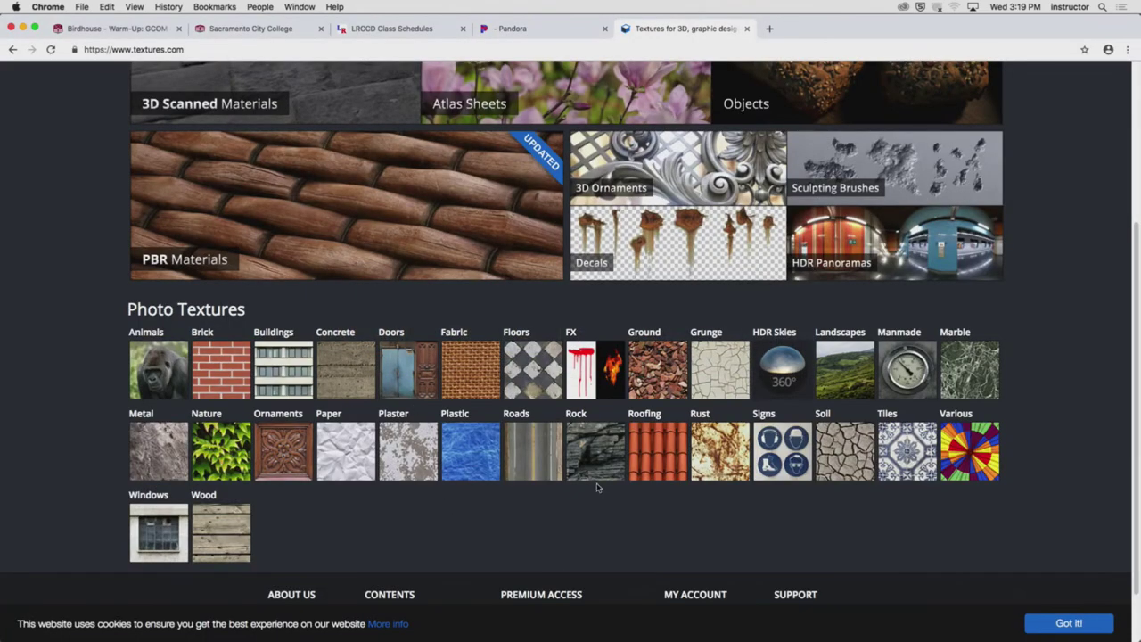
scroll(415, 504, up, 2)
scroll(416, 504, up, 3)
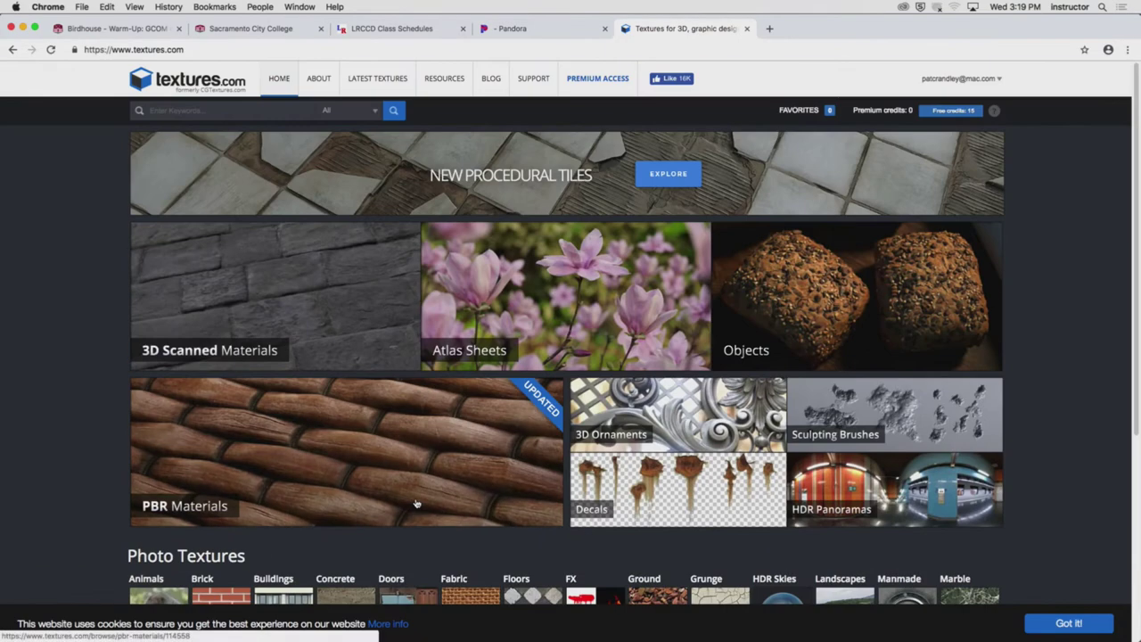
scroll(415, 504, down, 6)
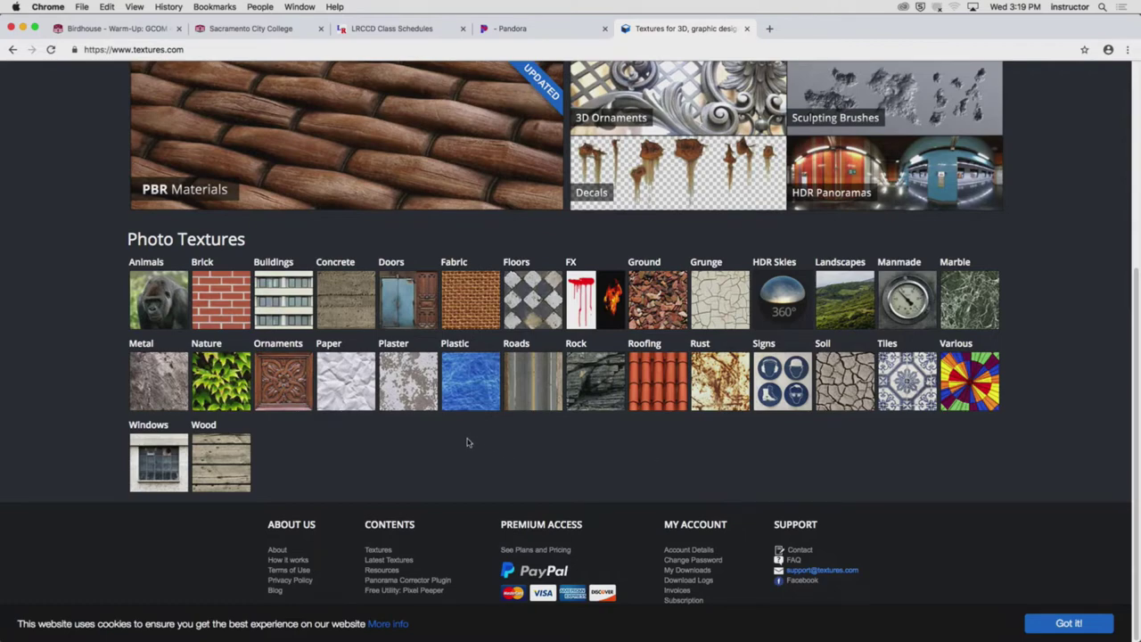
click(412, 397)
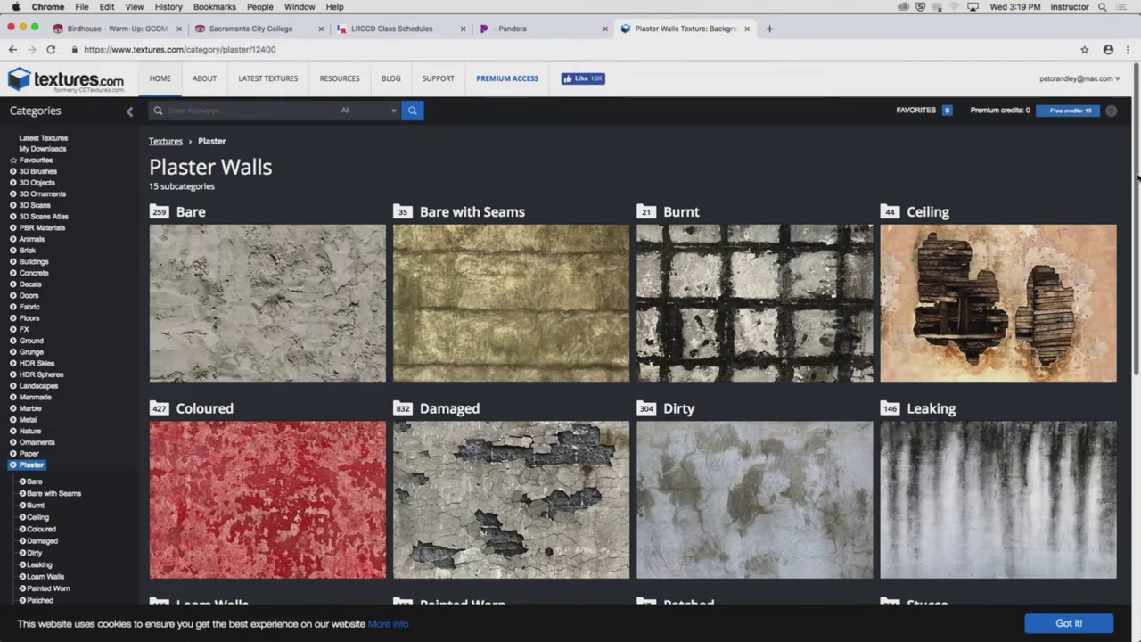
drag(1134, 180, 1124, 168)
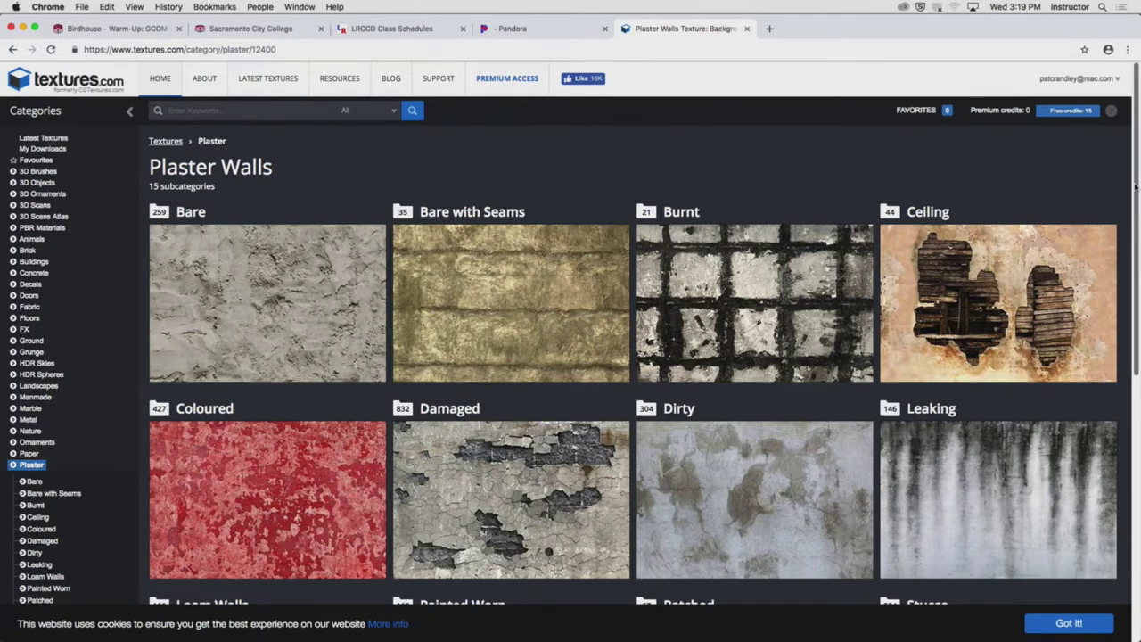
scroll(1135, 188, down, 1)
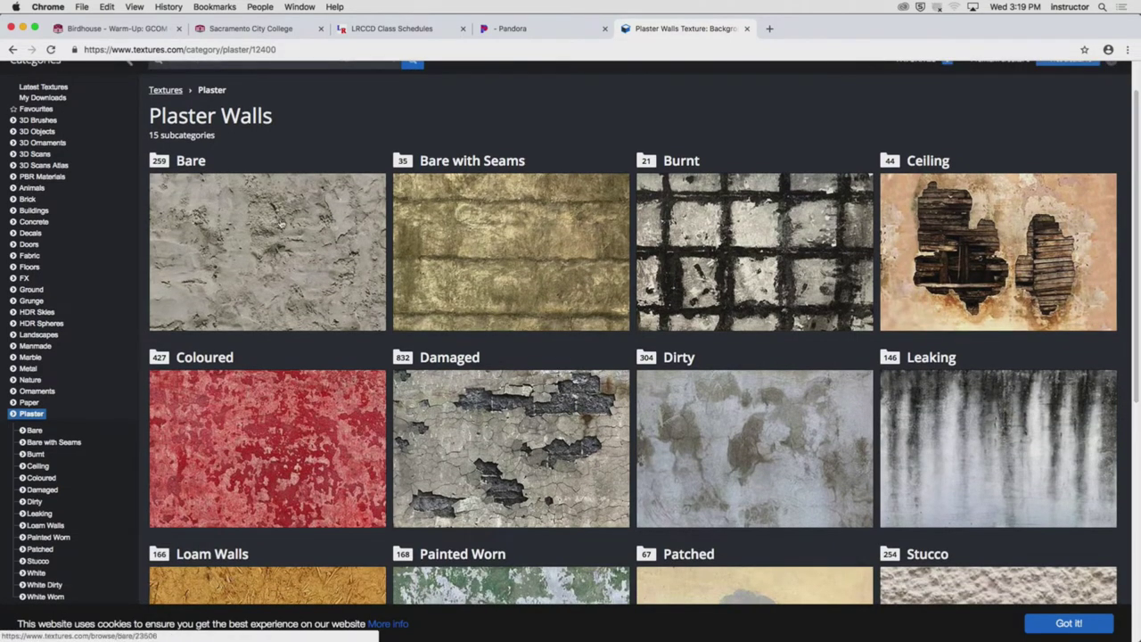
Open the Bare plaster walls textures filtered to seamless ones only
click(281, 224)
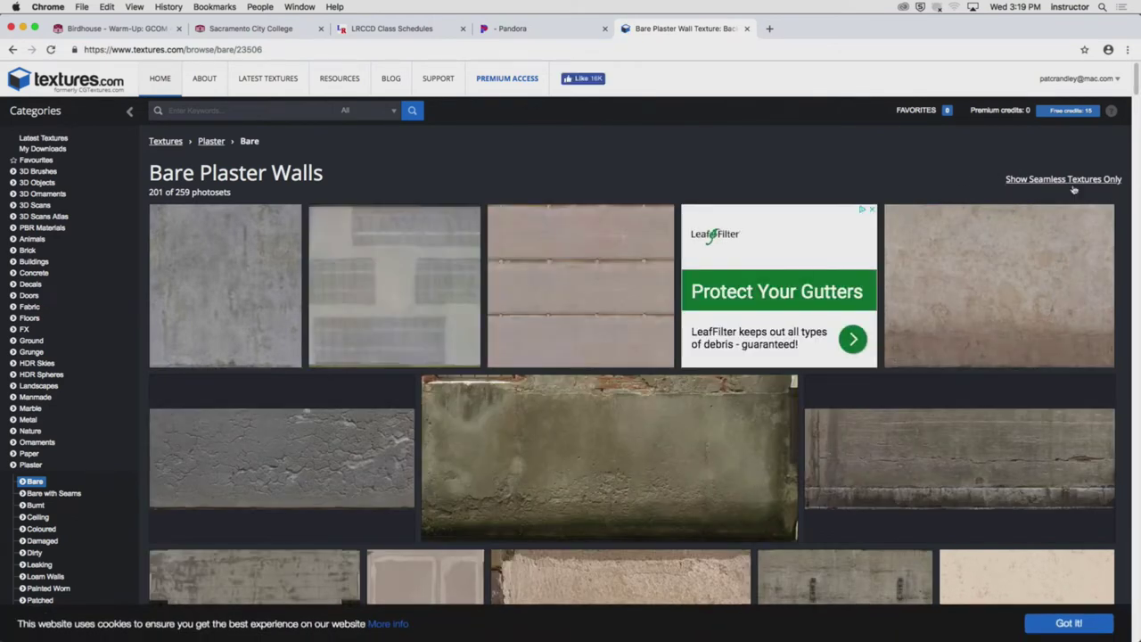
click(1059, 181)
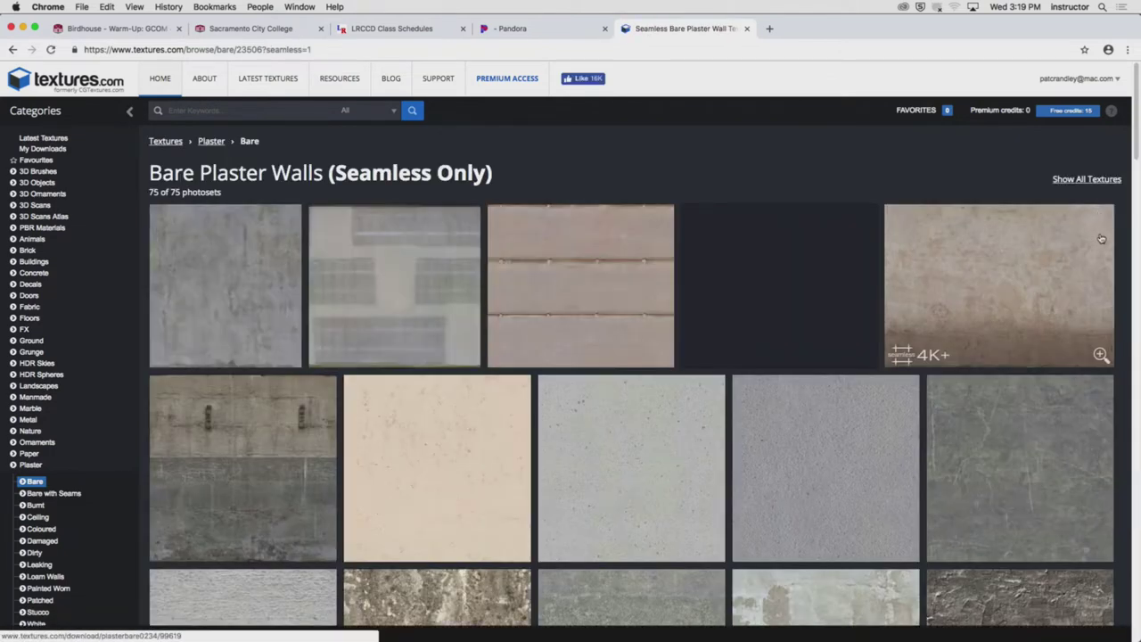
scroll(1102, 239, down, 2)
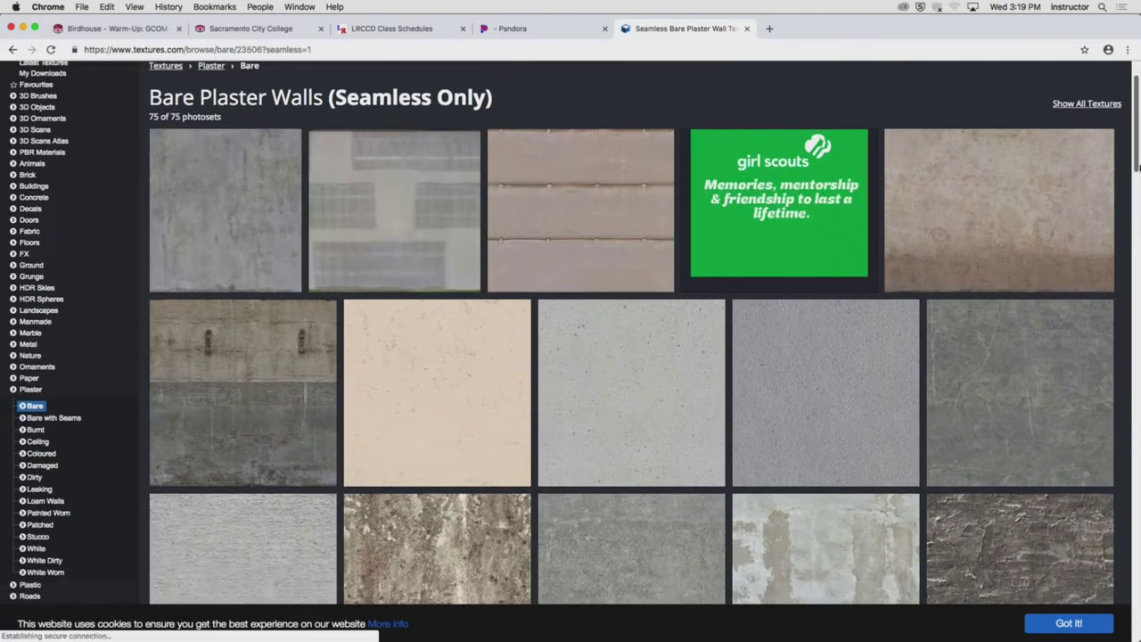
drag(1137, 166, 1138, 434)
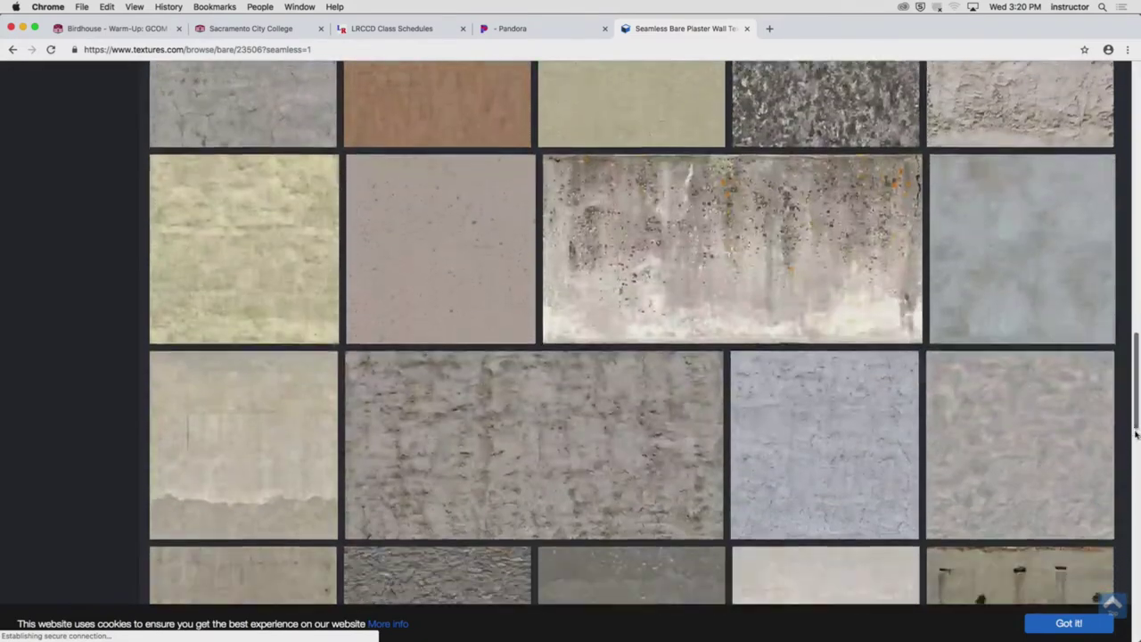
scroll(1136, 434, down, 6)
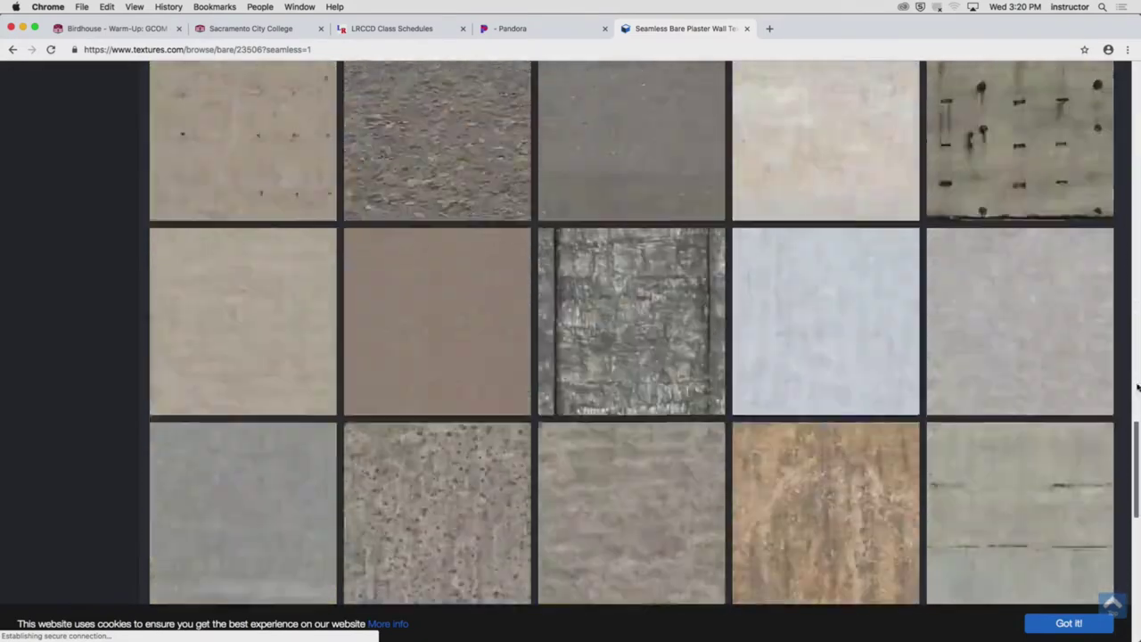
scroll(1137, 386, up, 20)
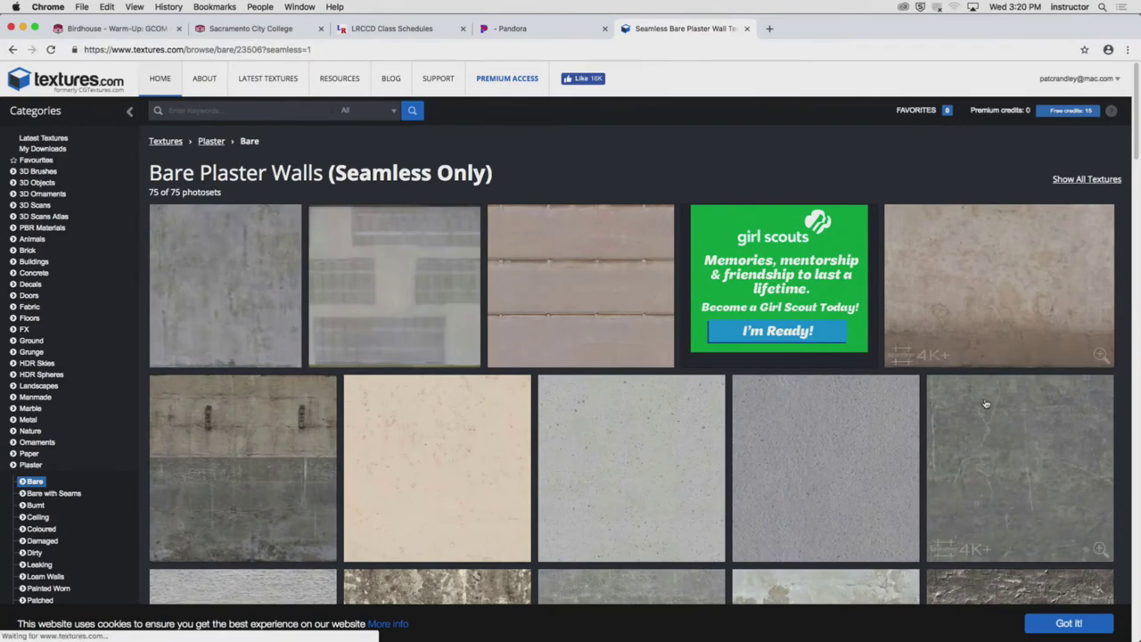
Download the Small 1024×727 seamless PlasterBare0234 image as a JPG
click(987, 404)
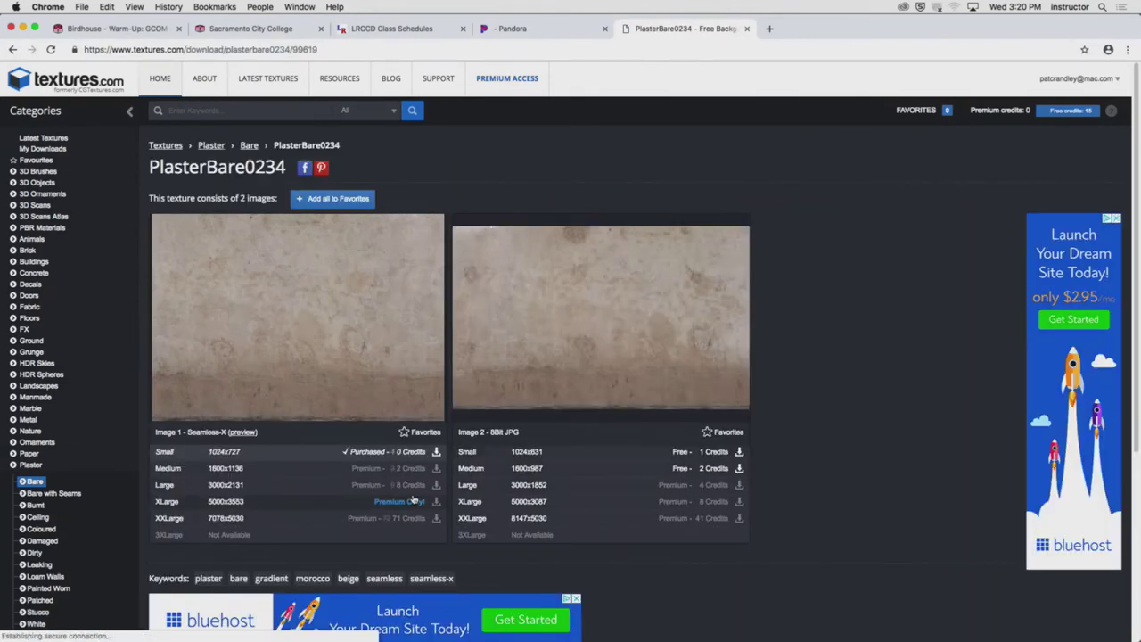
click(436, 452)
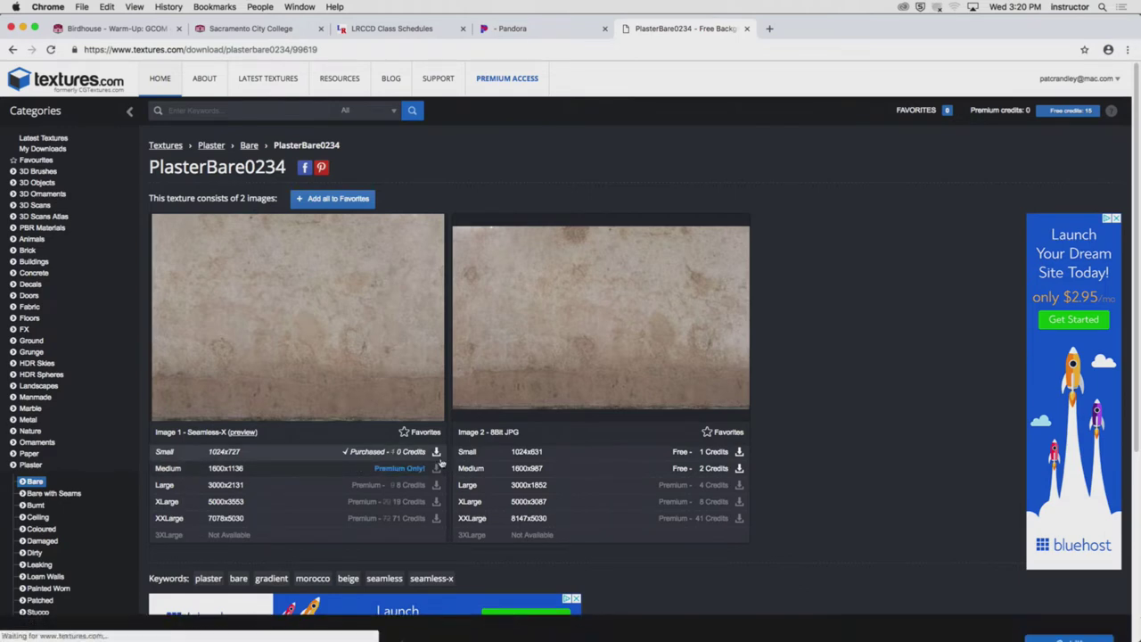
click(48, 6)
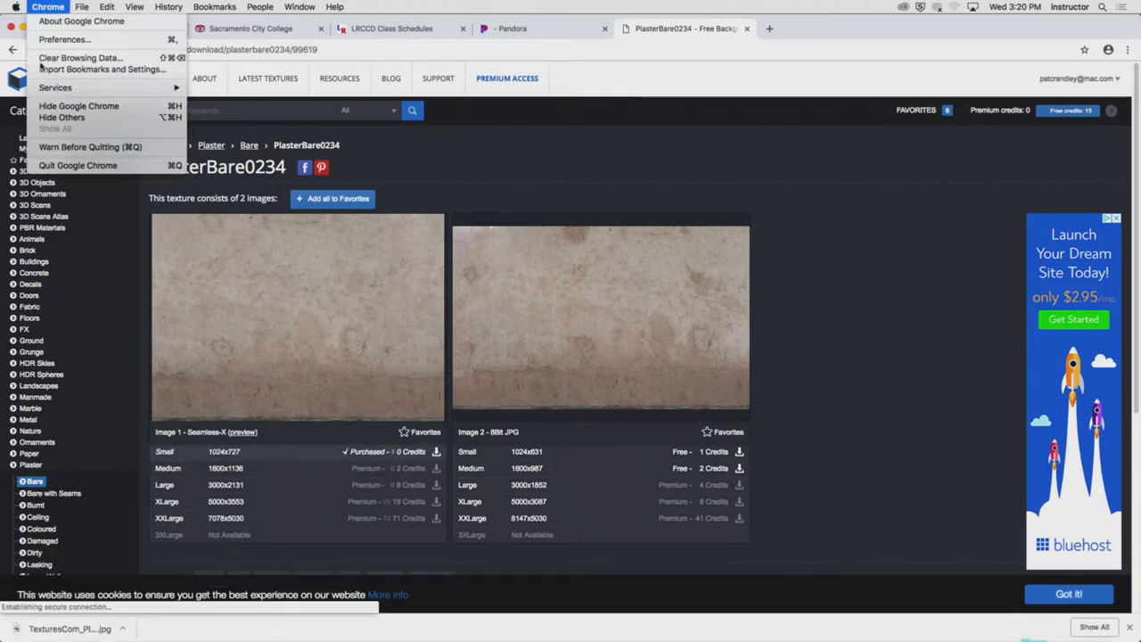
Hide Chrome, select Plaster Walls in the Shader Tree, and add an Image Map via (load image)
click(107, 112)
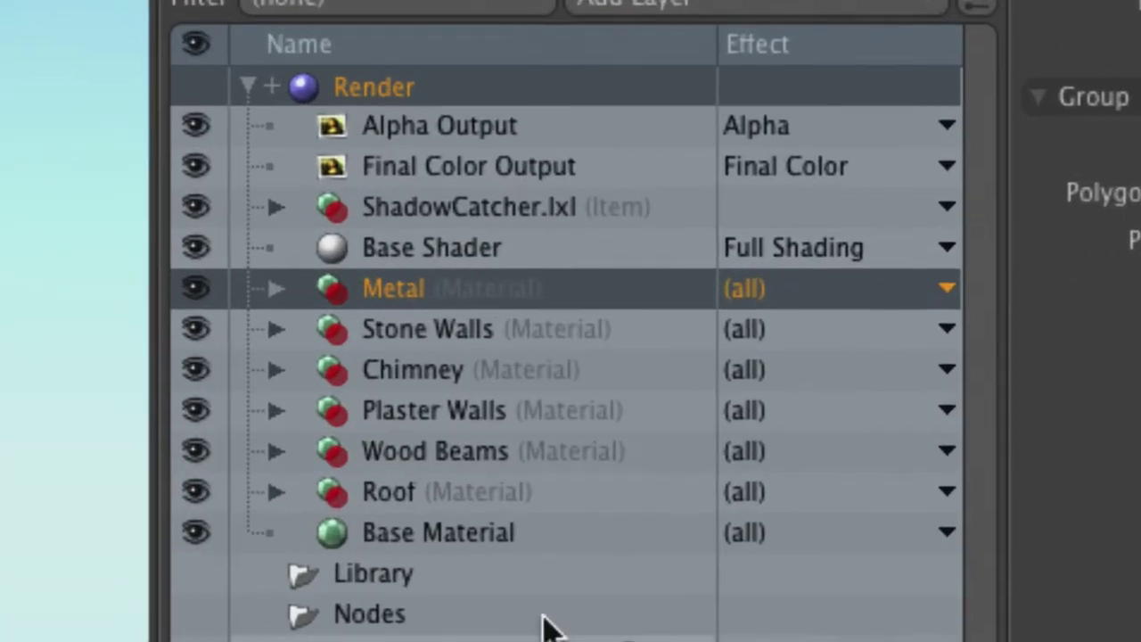
click(552, 404)
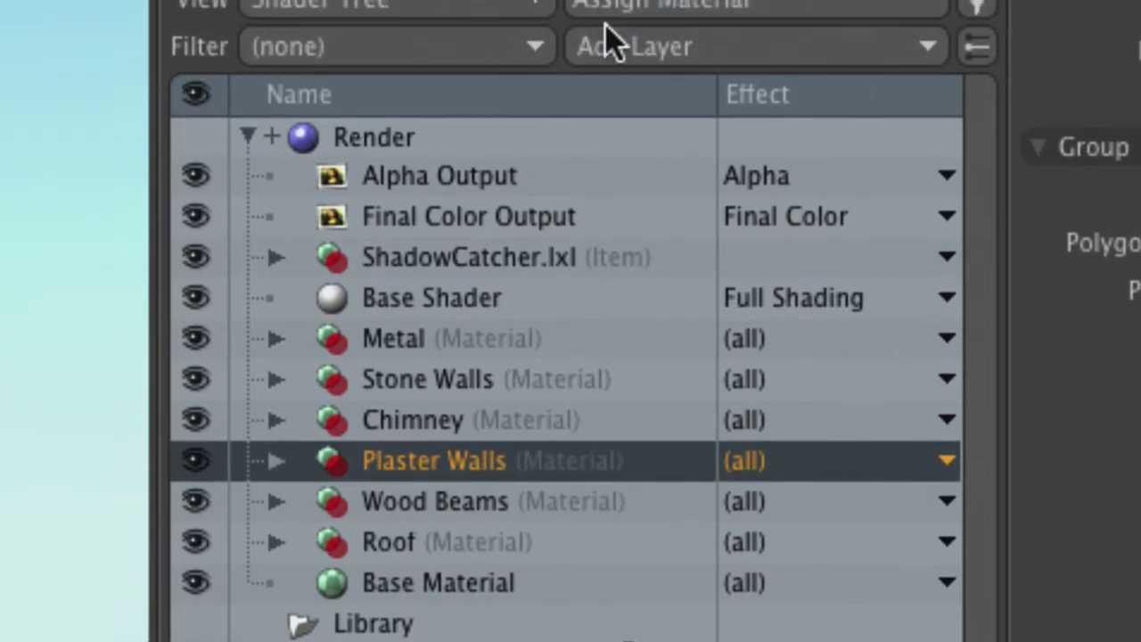
click(614, 5)
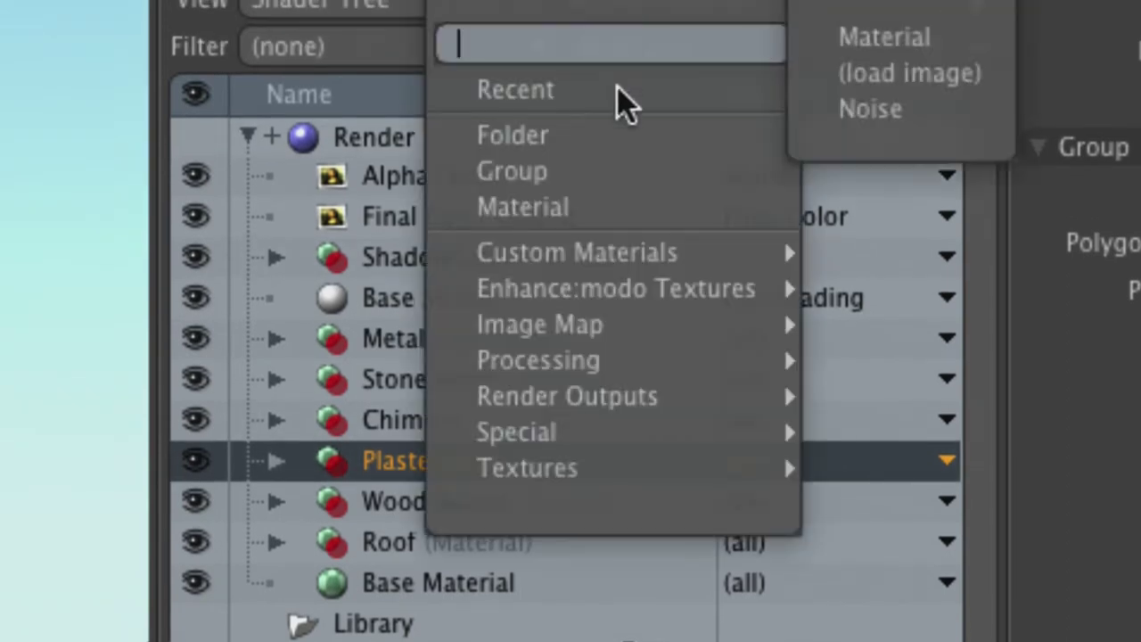
mouse_move(655, 332)
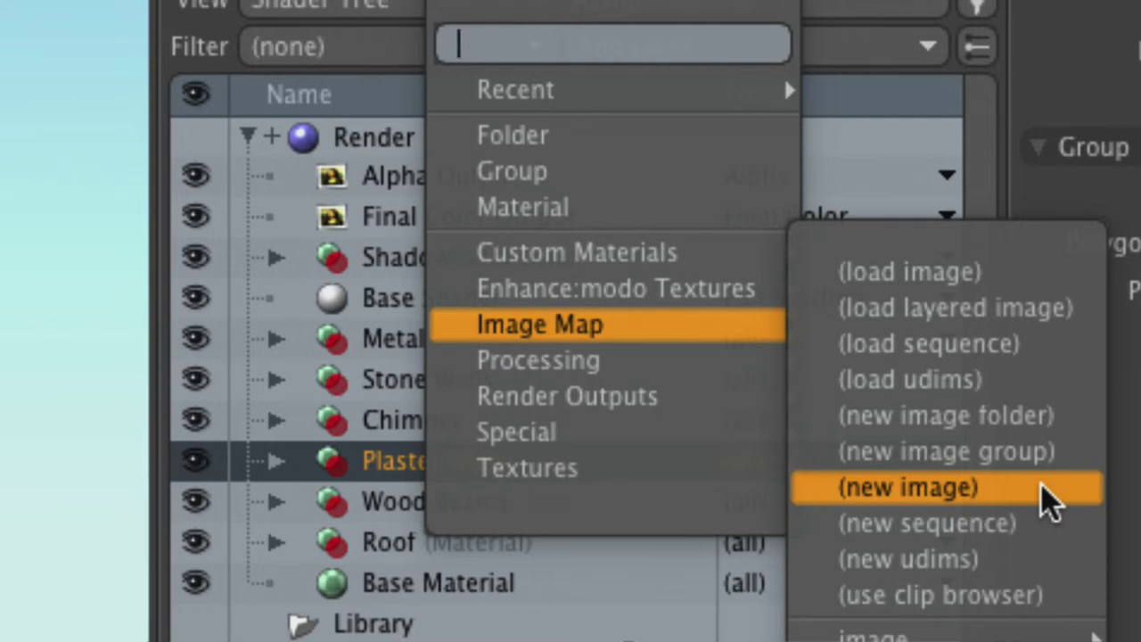
click(945, 276)
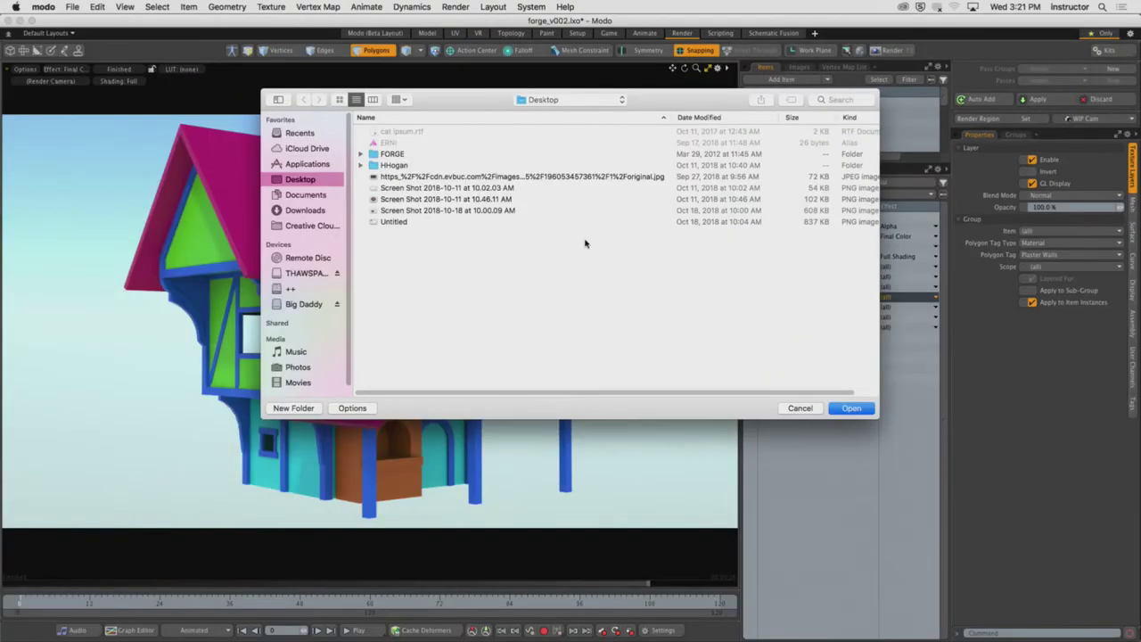
Load TexturesCom_PlasterBare0234_2_seamless_S.jpg from Downloads, sorted newest first, as the image map
click(318, 211)
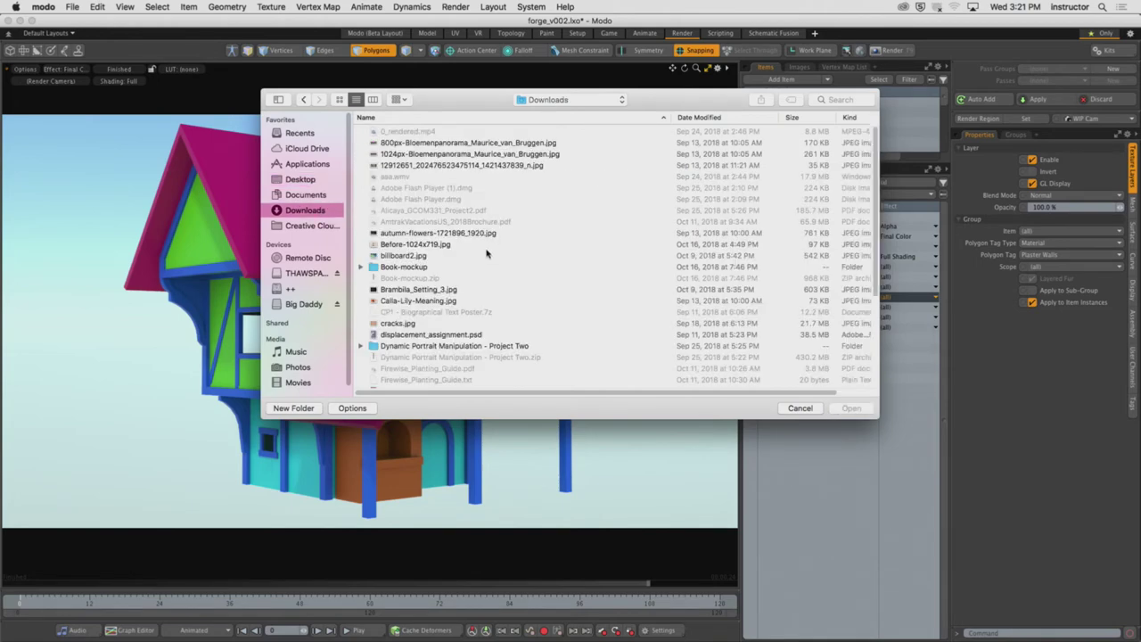
scroll(551, 266, down, 5)
scroll(551, 266, up, 5)
click(695, 117)
click(505, 132)
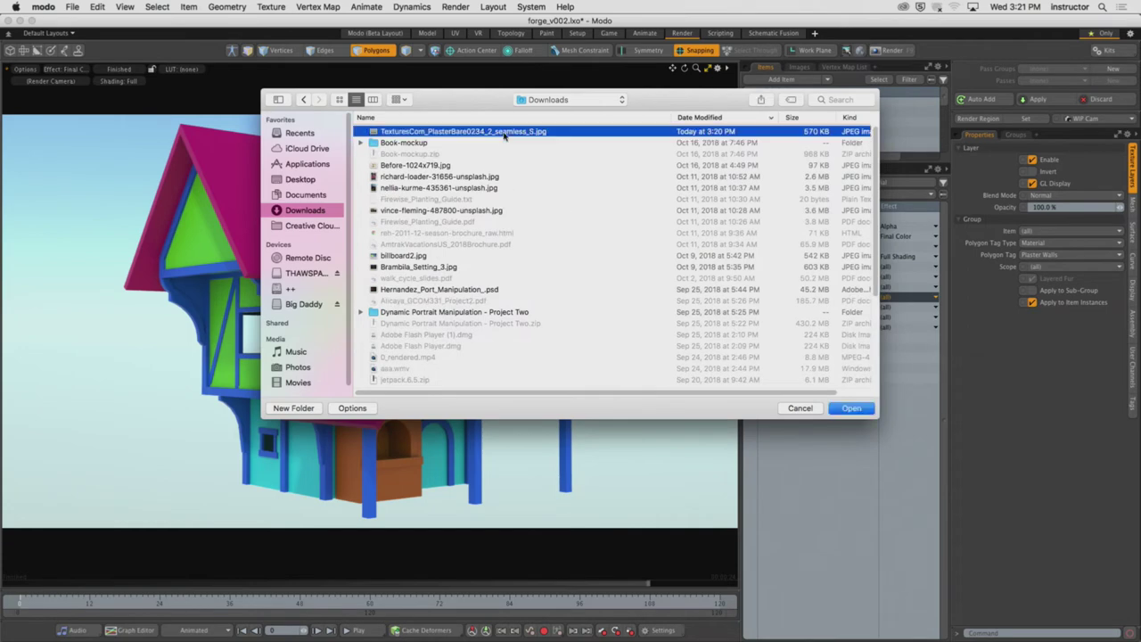
click(845, 410)
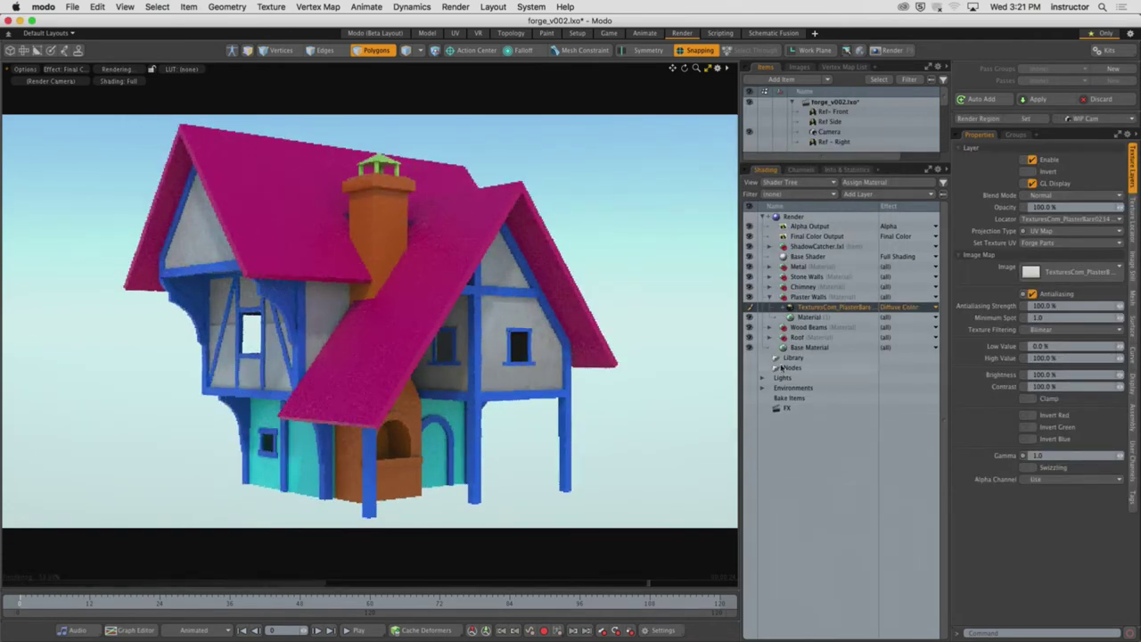
Review the plaster material and texture layer settings, then switch to the Model layout
click(799, 318)
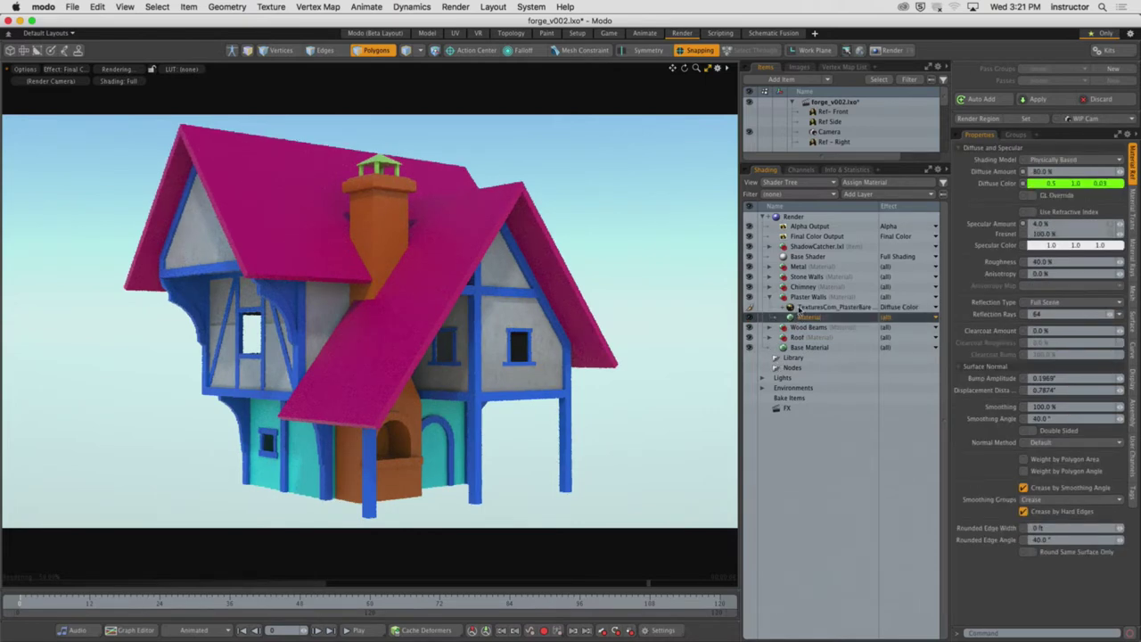
click(801, 306)
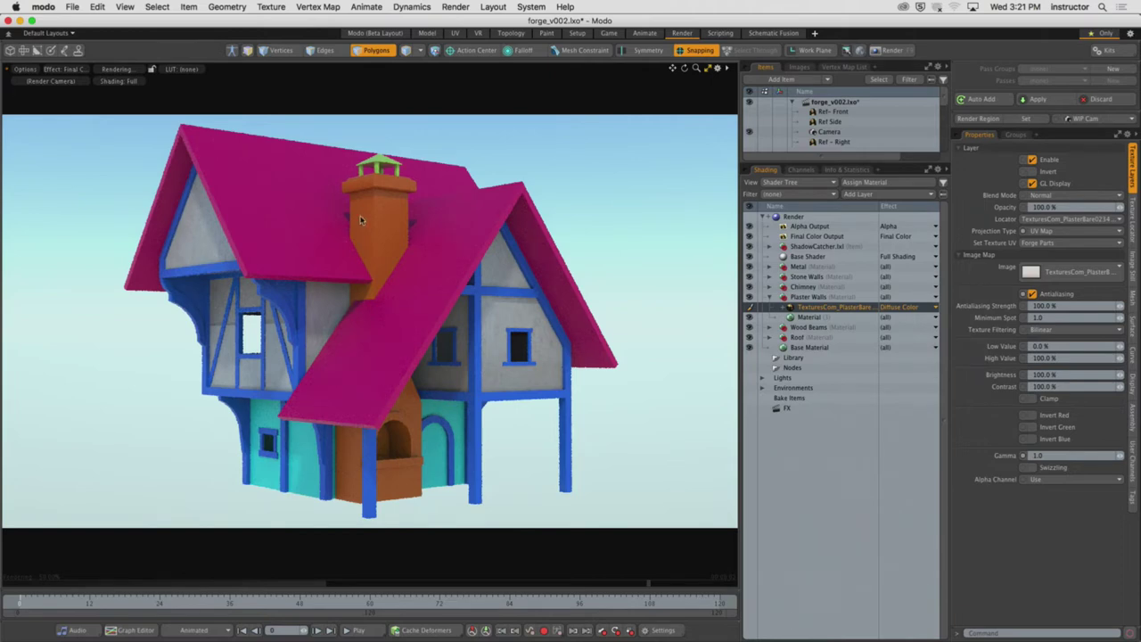
click(427, 34)
scroll(708, 395, up, 3)
scroll(708, 395, up, 5)
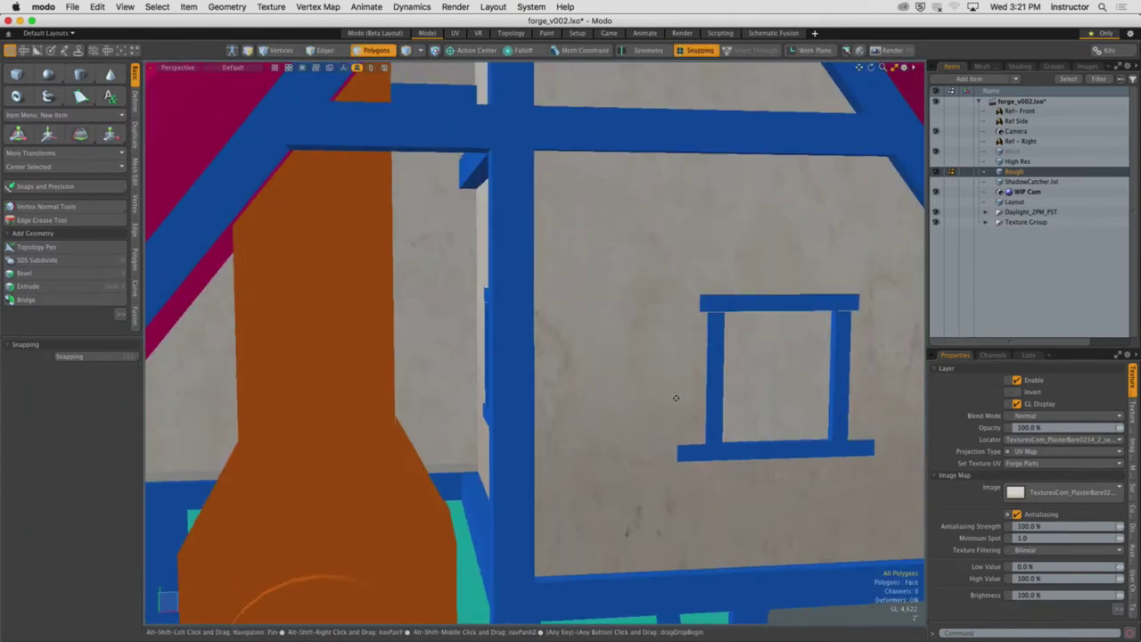
Orbit round to face the gable wall and launch an F8 preview render of the plastered house
scroll(708, 395, down, 2)
alt+drag(708, 395, 590, 385)
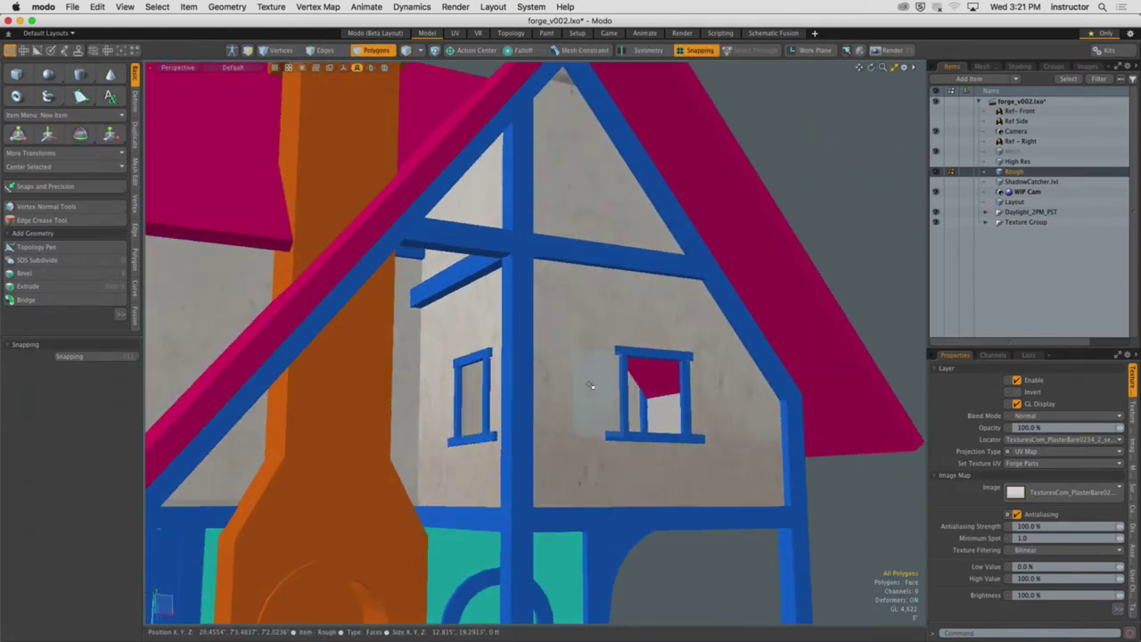
alt+drag(589, 384, 778, 448)
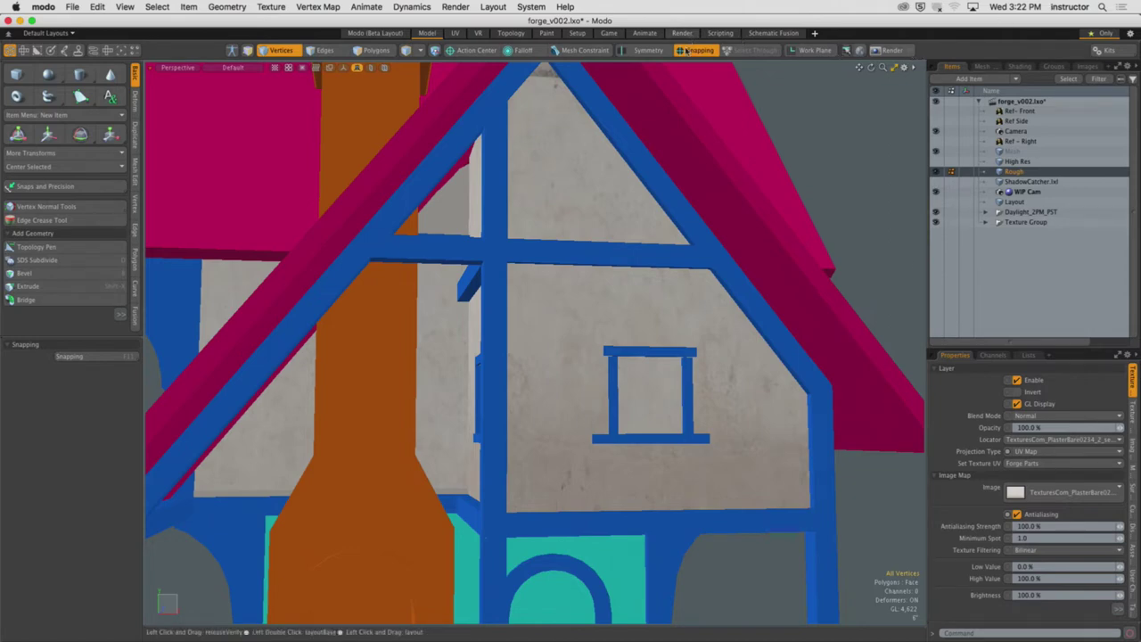
key(F8)
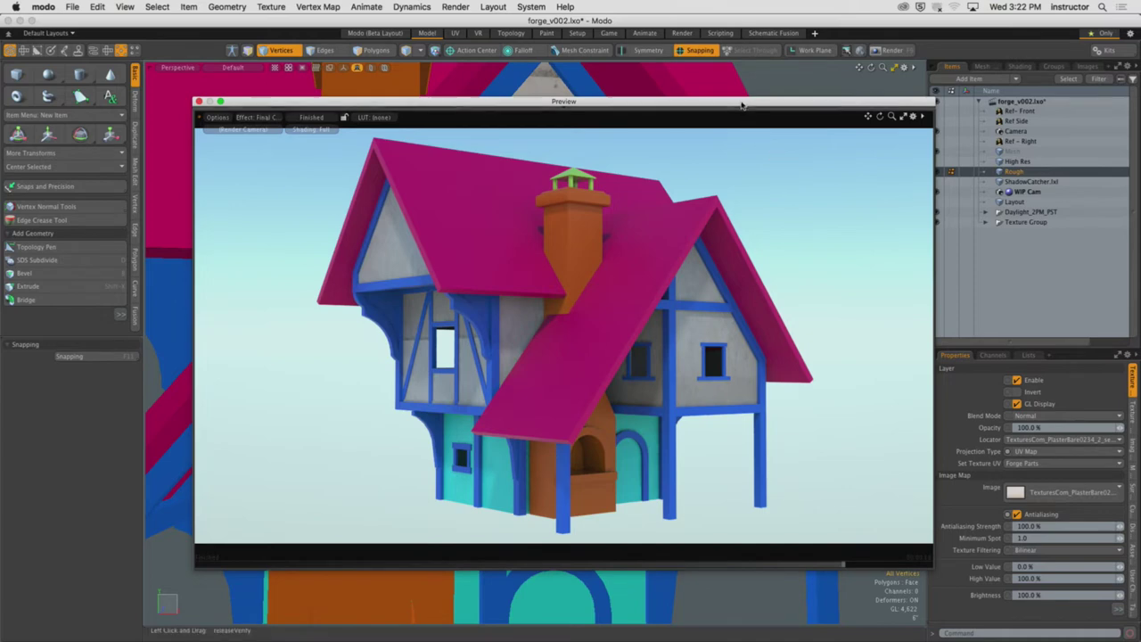
Close the Preview window and orbit from the gable to the chimney side to inspect the plaster
drag(724, 103, 676, 93)
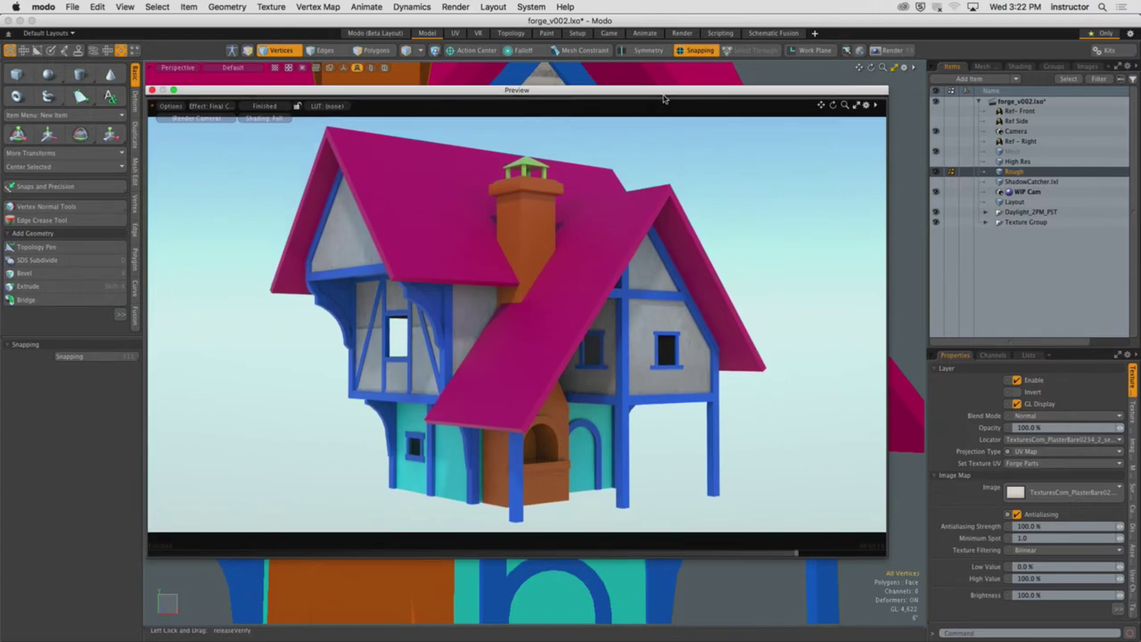
click(151, 90)
alt+drag(535, 312, 678, 175)
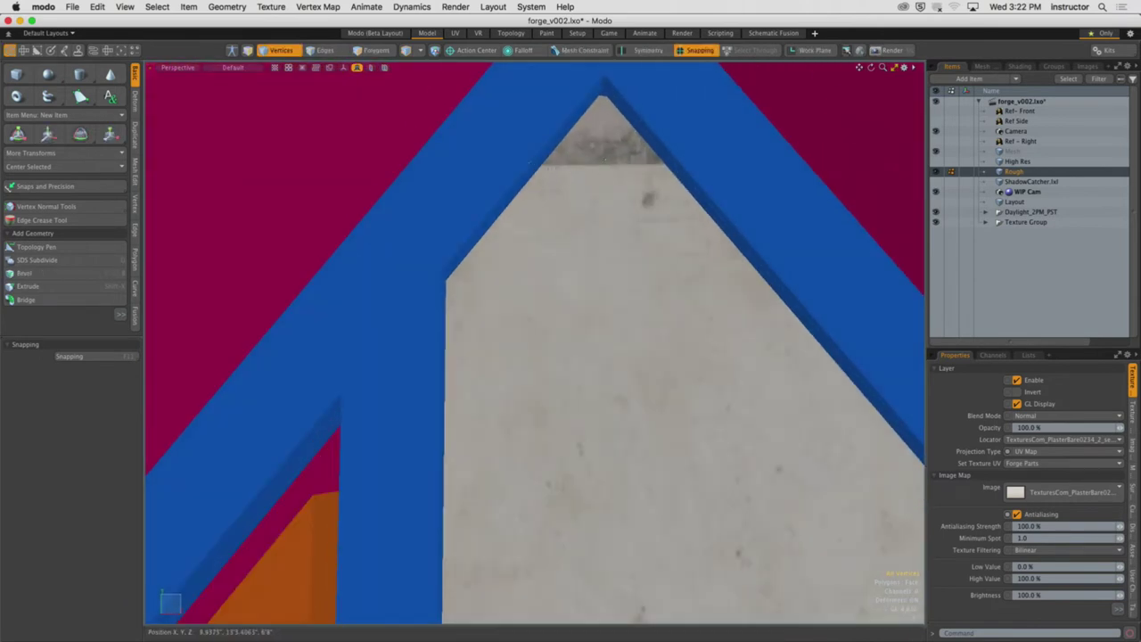
ctrl+alt+drag(564, 101, 366, 294)
alt+drag(473, 283, 648, 307)
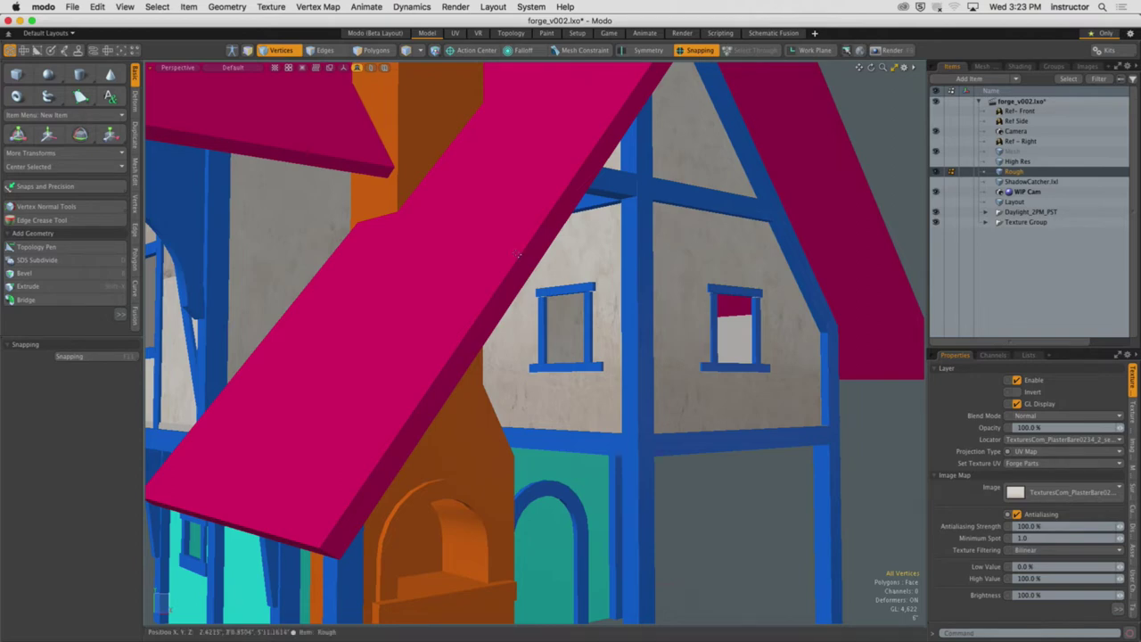
alt+drag(648, 309, 693, 295)
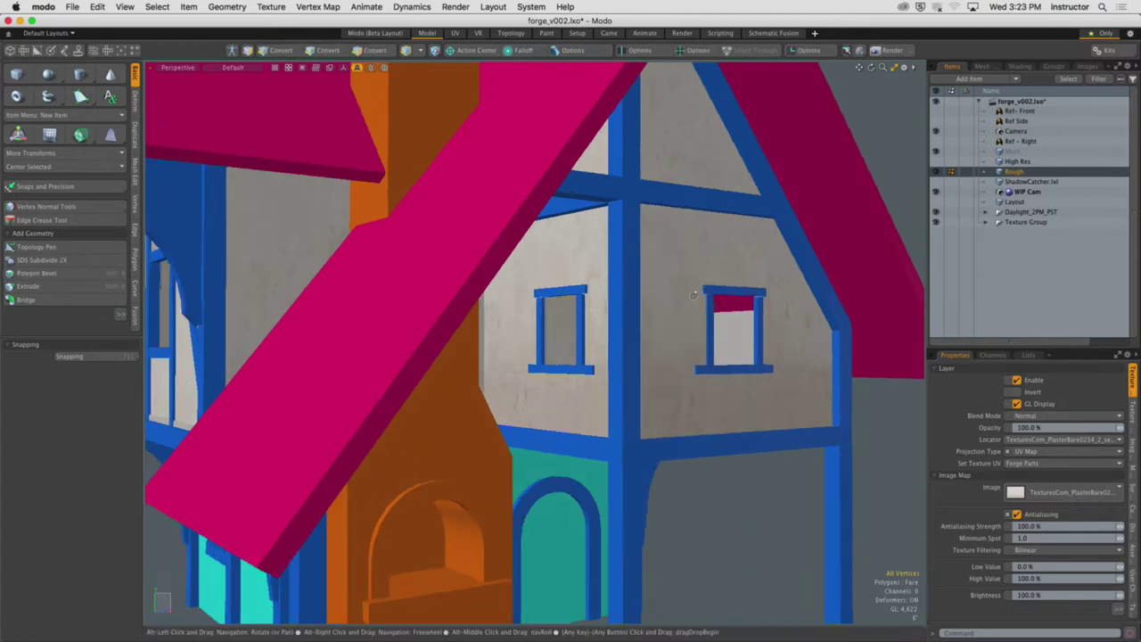
In the shader tree, select the Plaster Walls texture locator and open its Projection Type list
click(1022, 67)
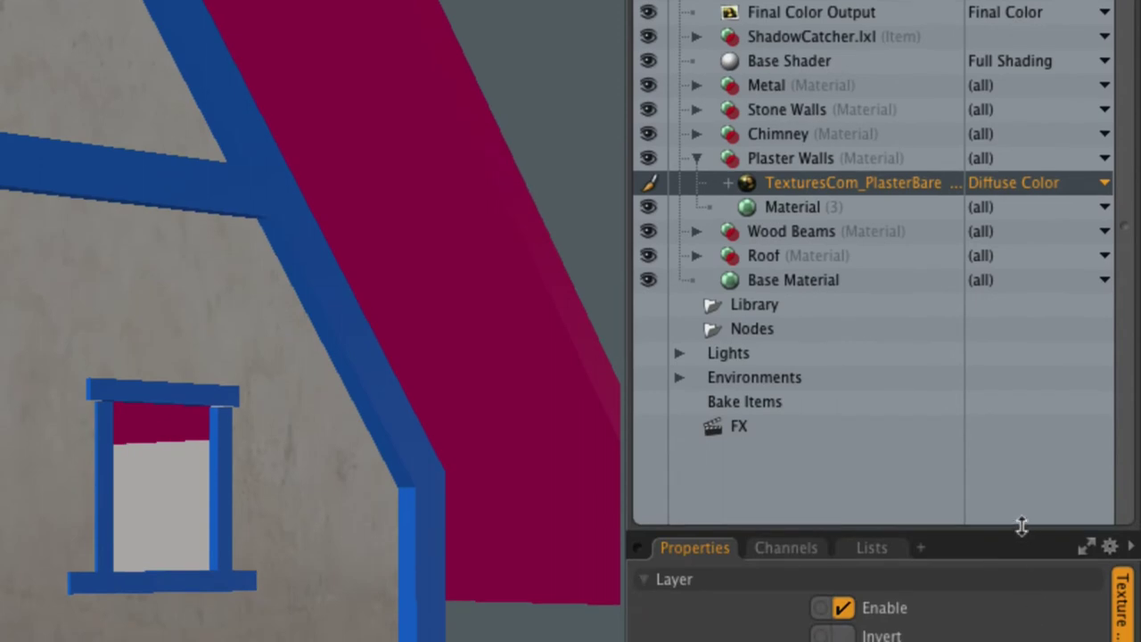
drag(1019, 527, 1019, 247)
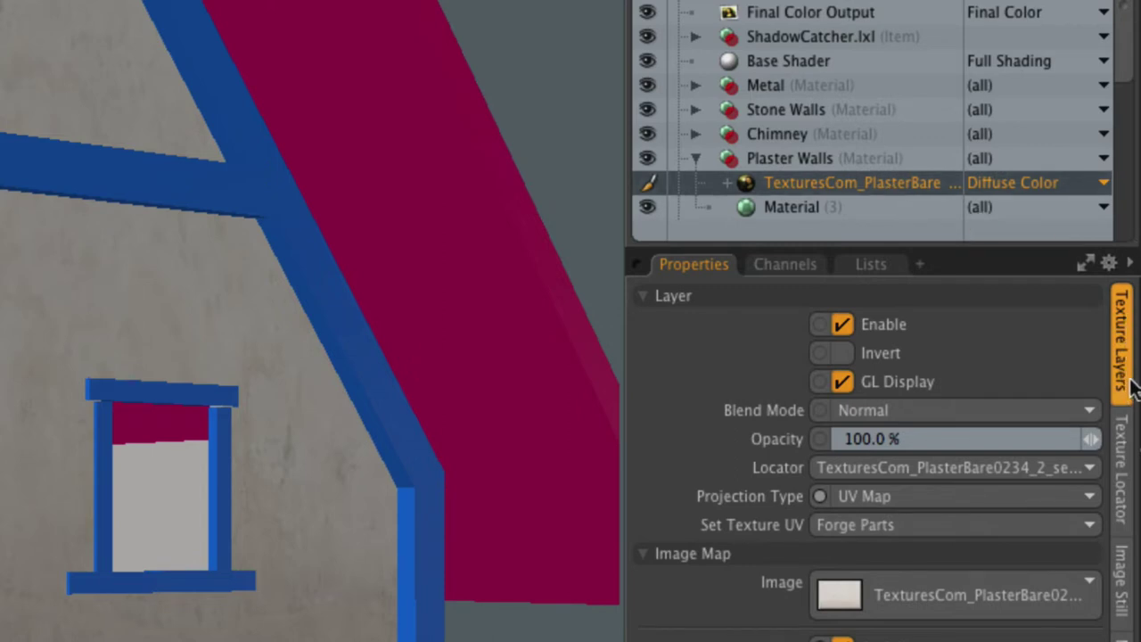
click(1122, 462)
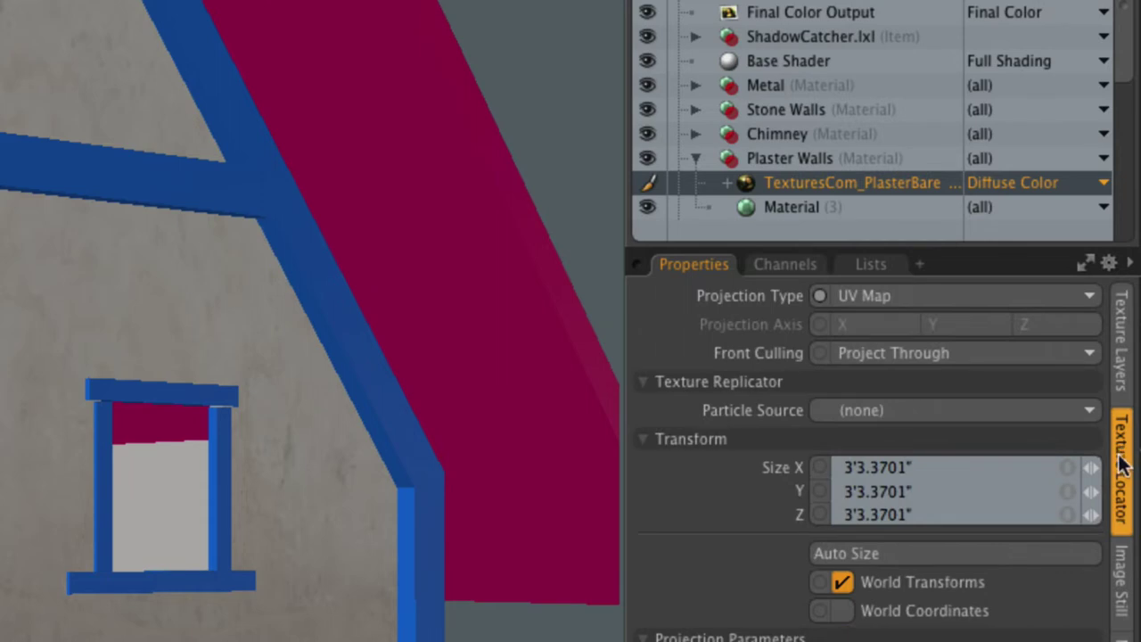
click(737, 194)
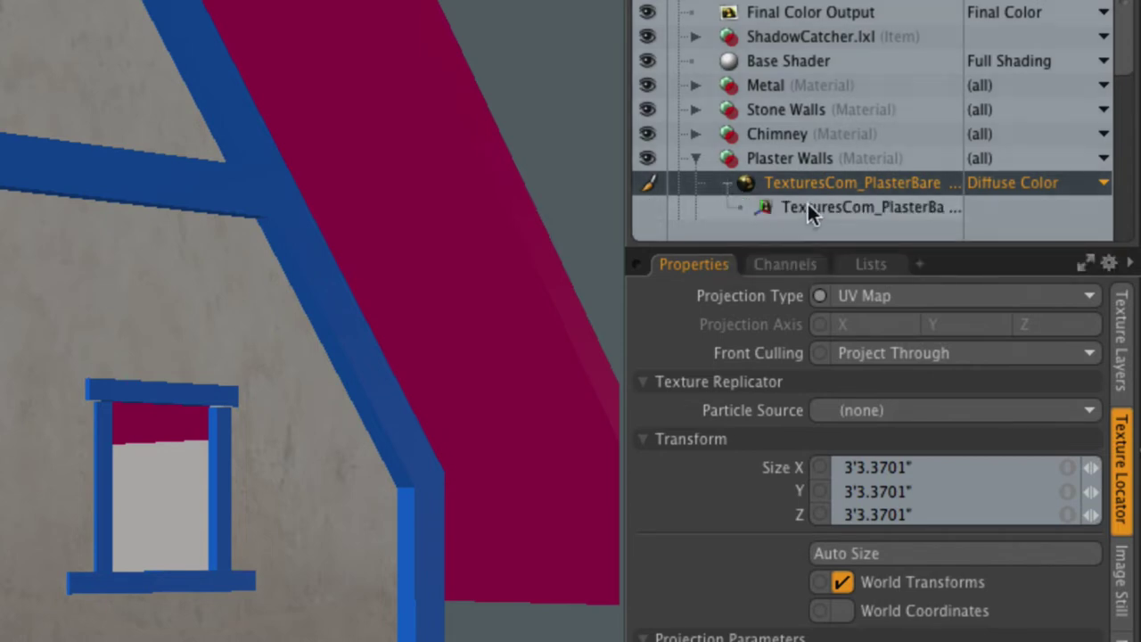
click(752, 206)
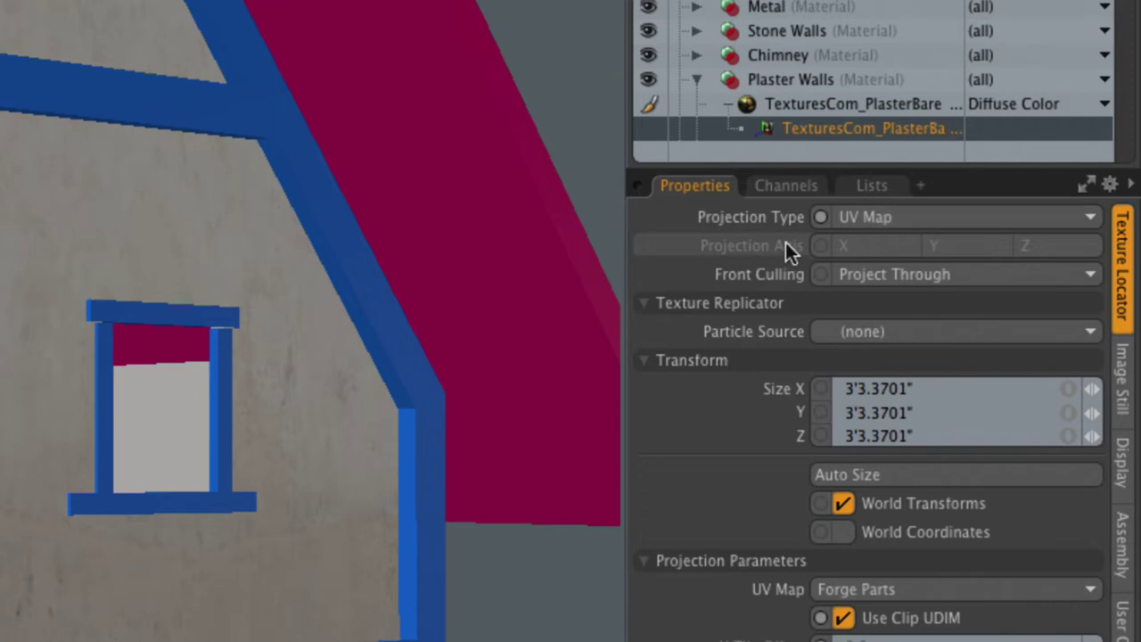
mouse_move(785, 241)
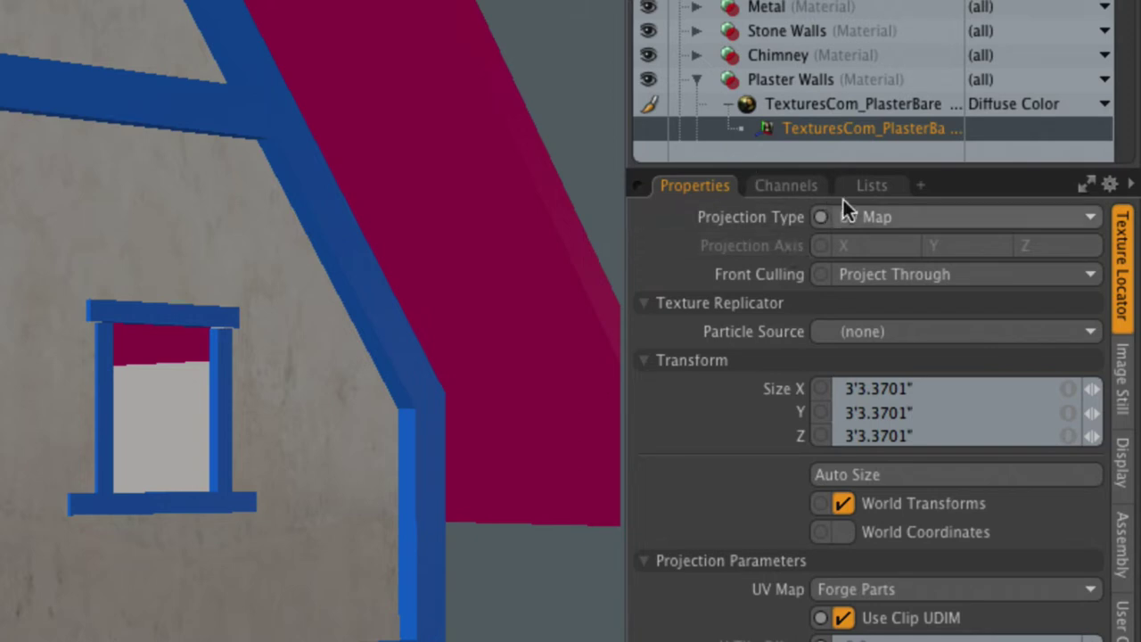
click(950, 217)
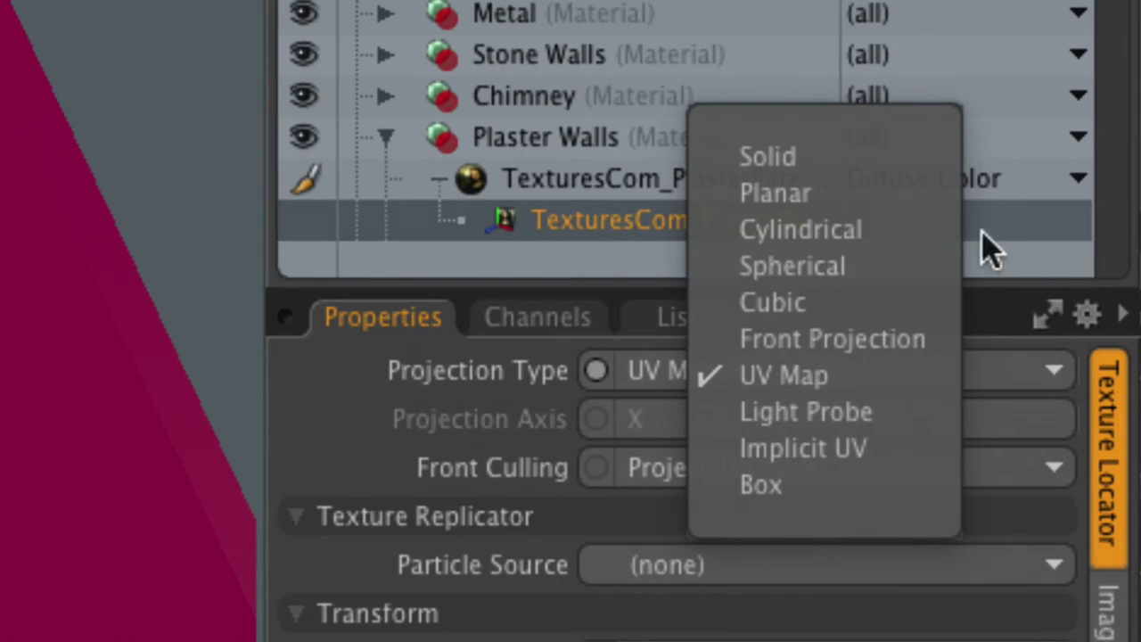
Switch the plaster texture's projection from UV Map to Cubic and orbit toward the gable window
click(799, 265)
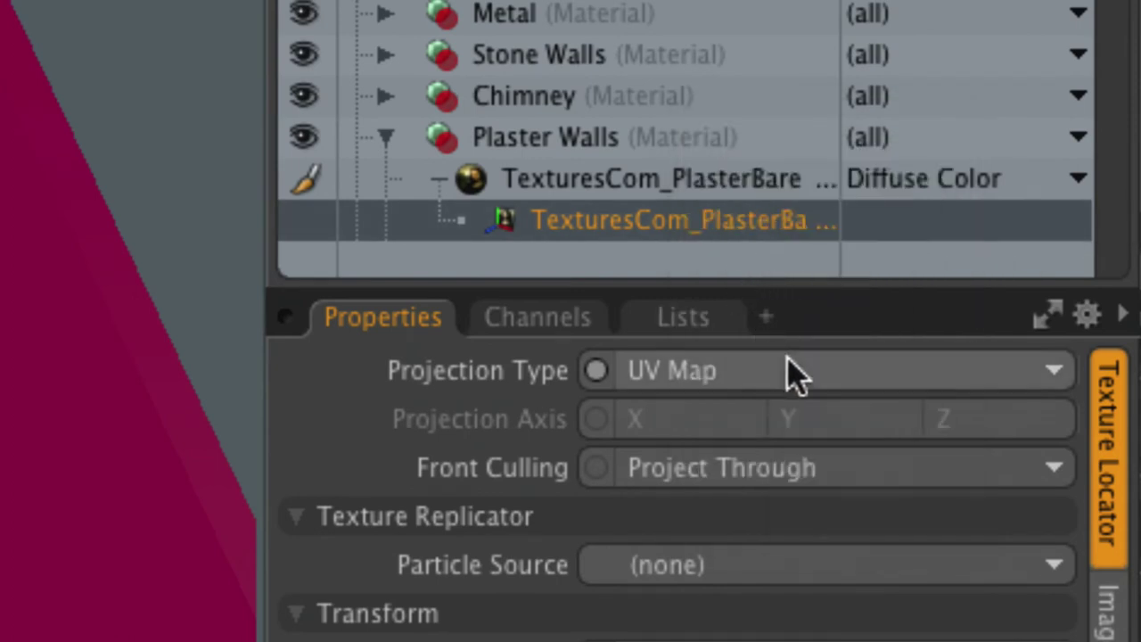
click(794, 374)
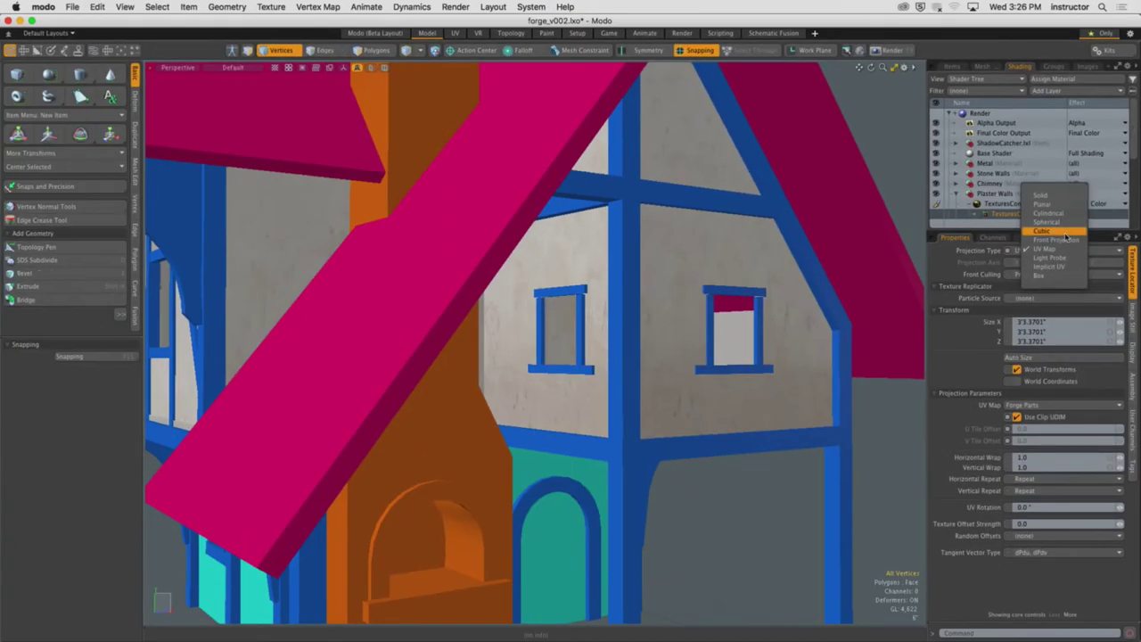
click(1061, 232)
alt+drag(828, 311, 841, 306)
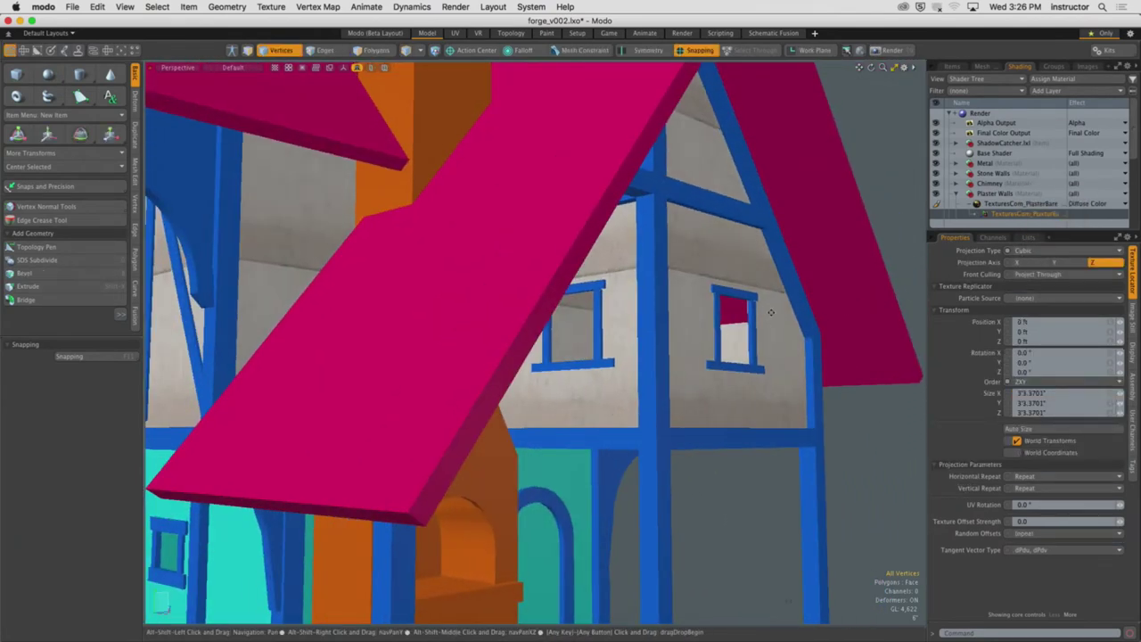
alt+drag(771, 312, 788, 314)
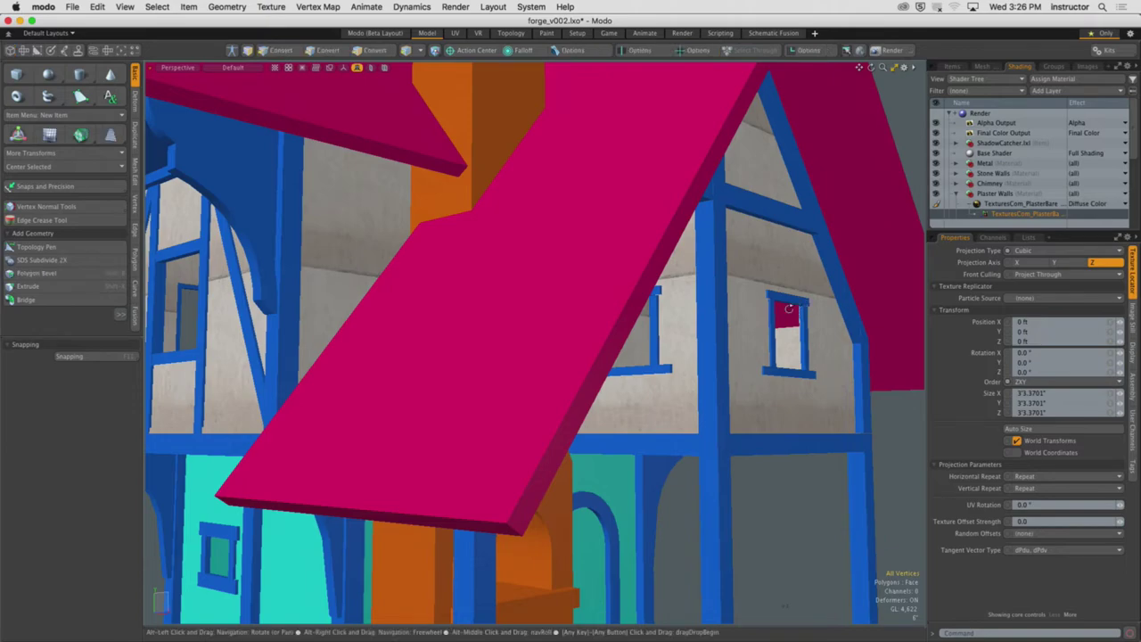
alt+drag(788, 314, 614, 317)
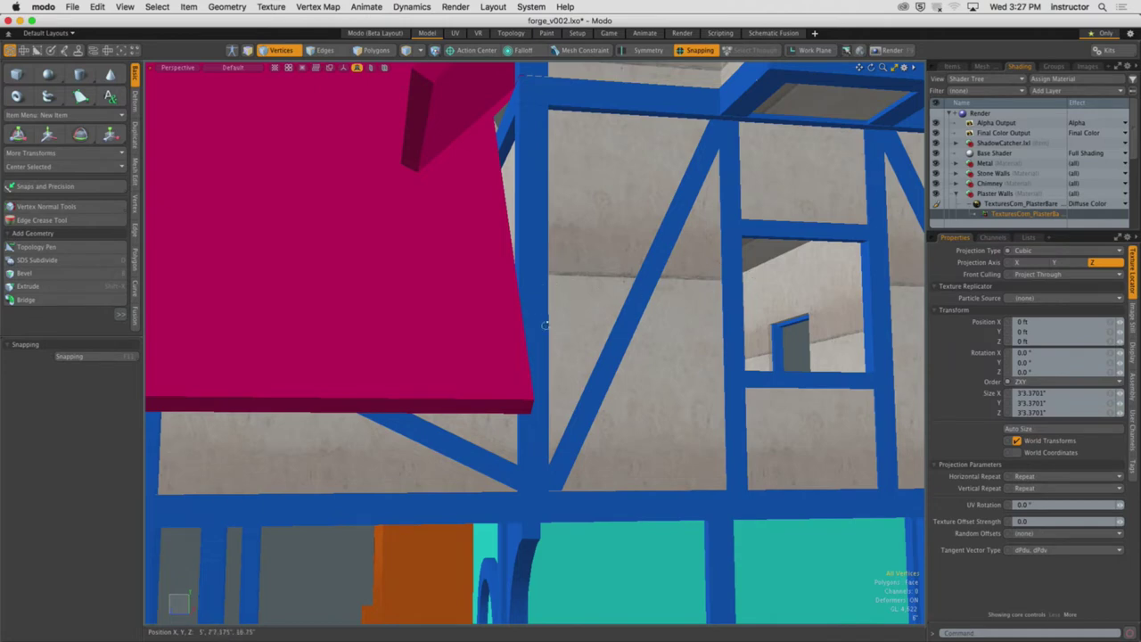
Orbit over the front timber wall and from above, then bring up 3D Viewport Properties
alt+drag(546, 325, 734, 325)
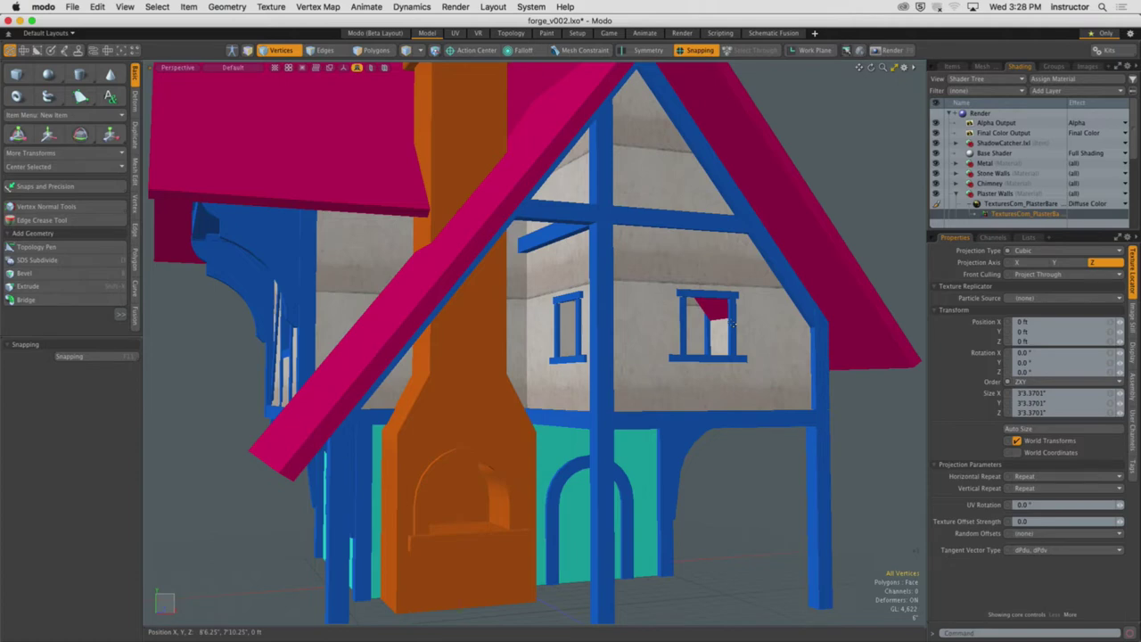
alt+drag(734, 324, 718, 290)
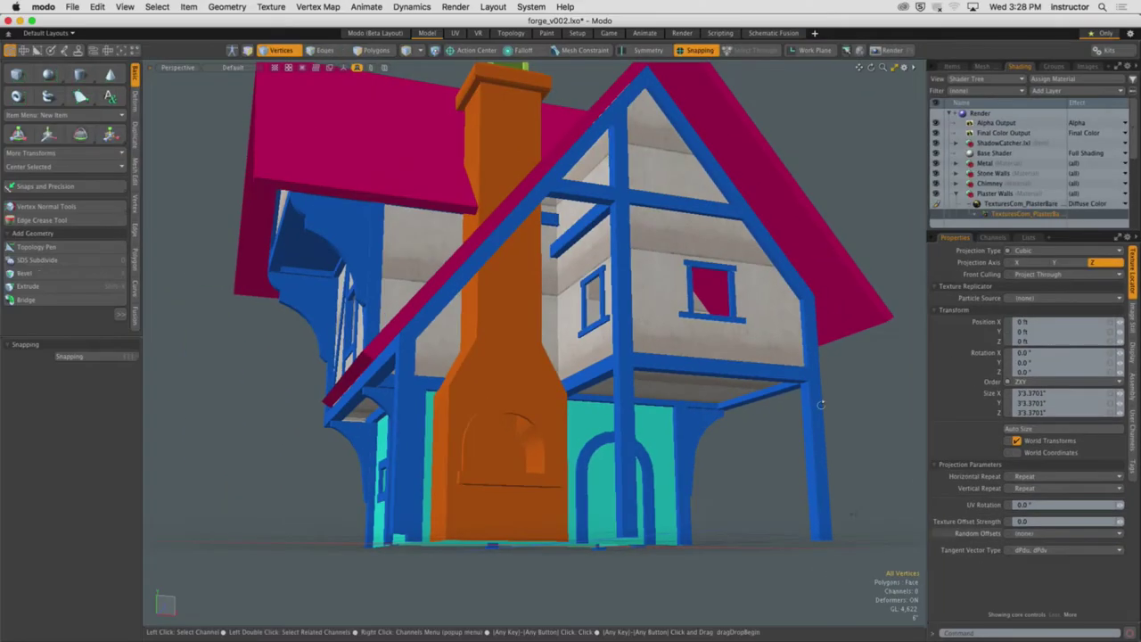
alt+drag(820, 405, 577, 328)
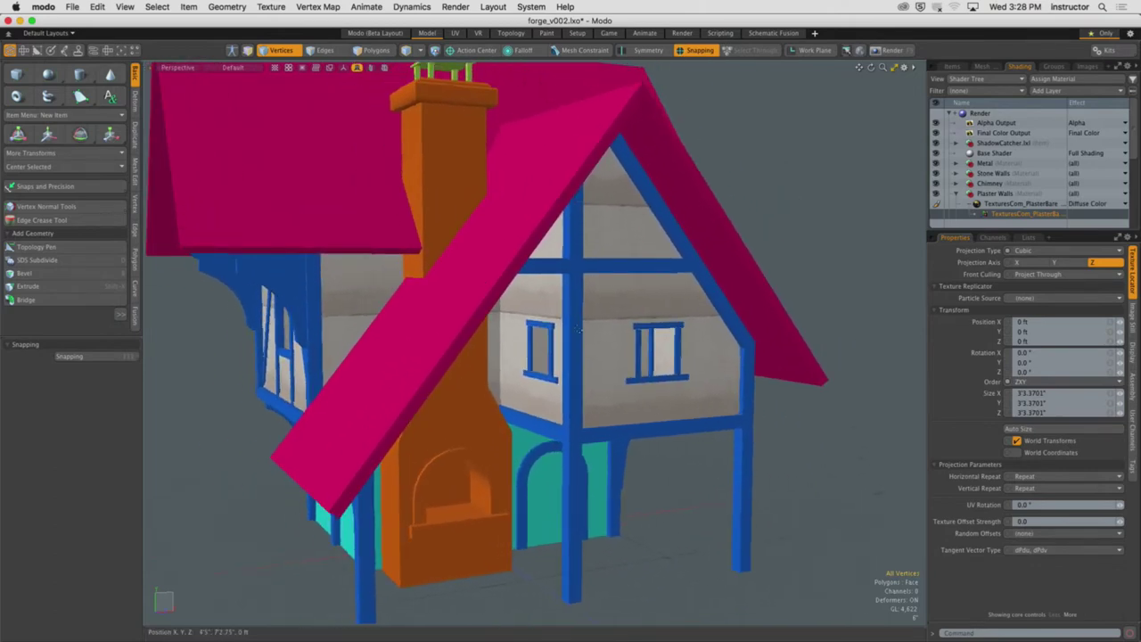
key(o)
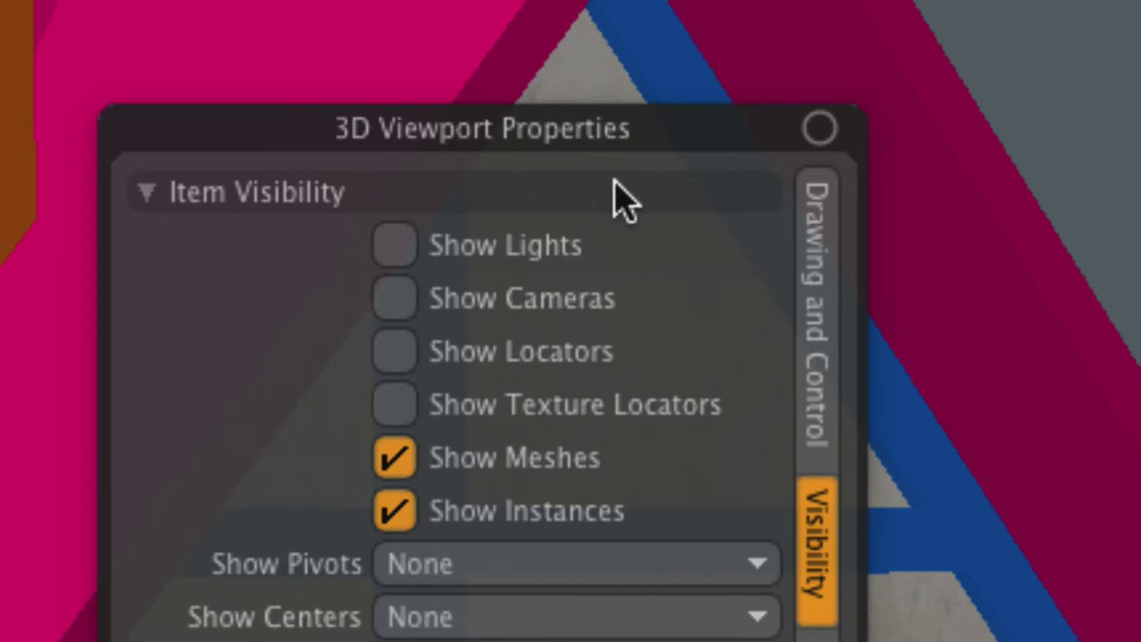
Enable Show Texture Locators and orbit below the house to see the locator box
click(395, 410)
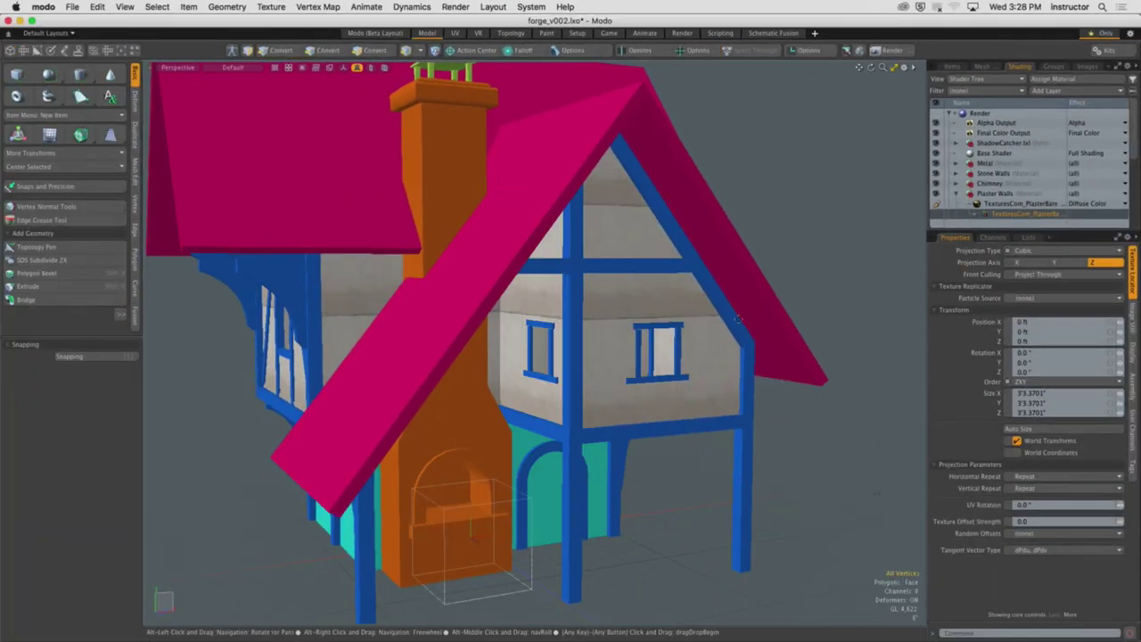
alt+drag(738, 318, 468, 340)
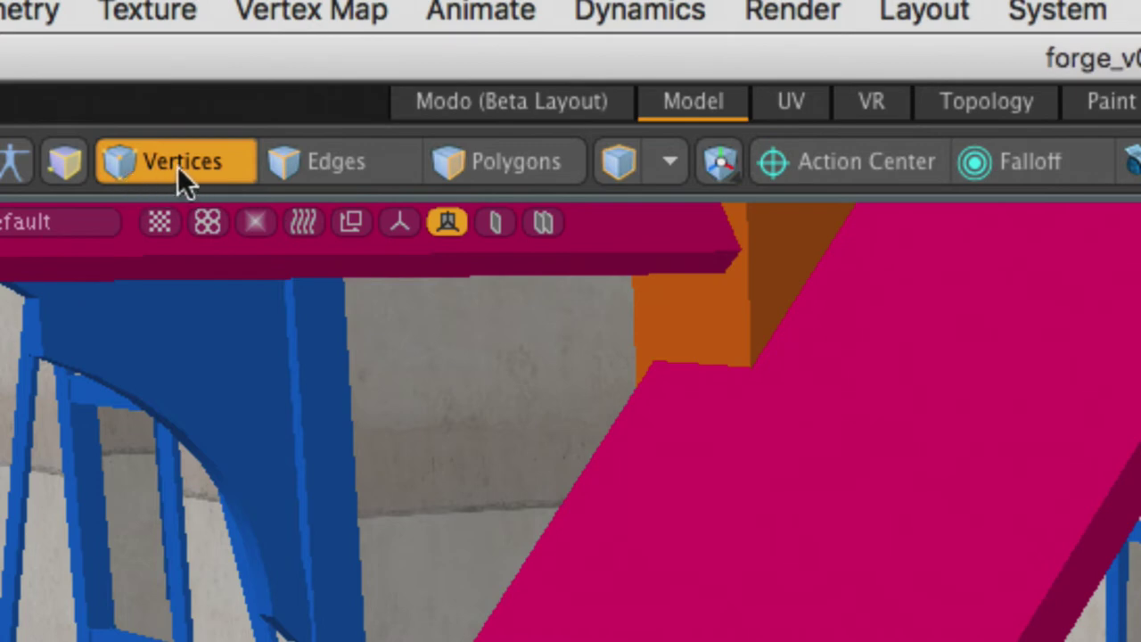
Toggle the Vertices, Edges and Polygons modes off into item mode, then zoom onto the forge's locator box
click(187, 173)
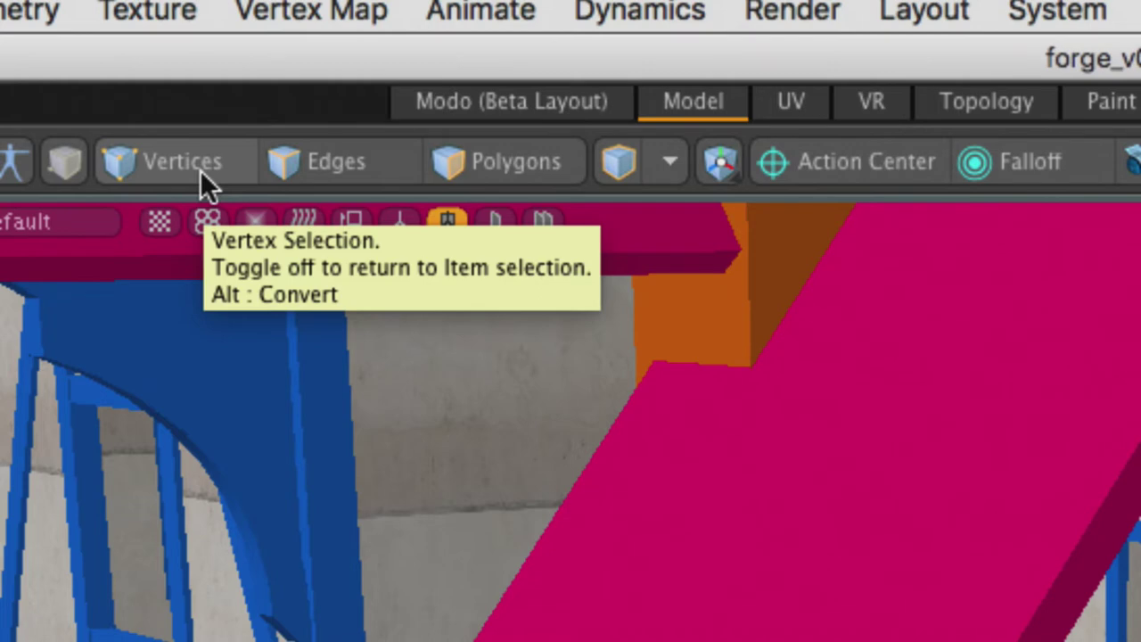
click(175, 165)
click(364, 163)
click(486, 163)
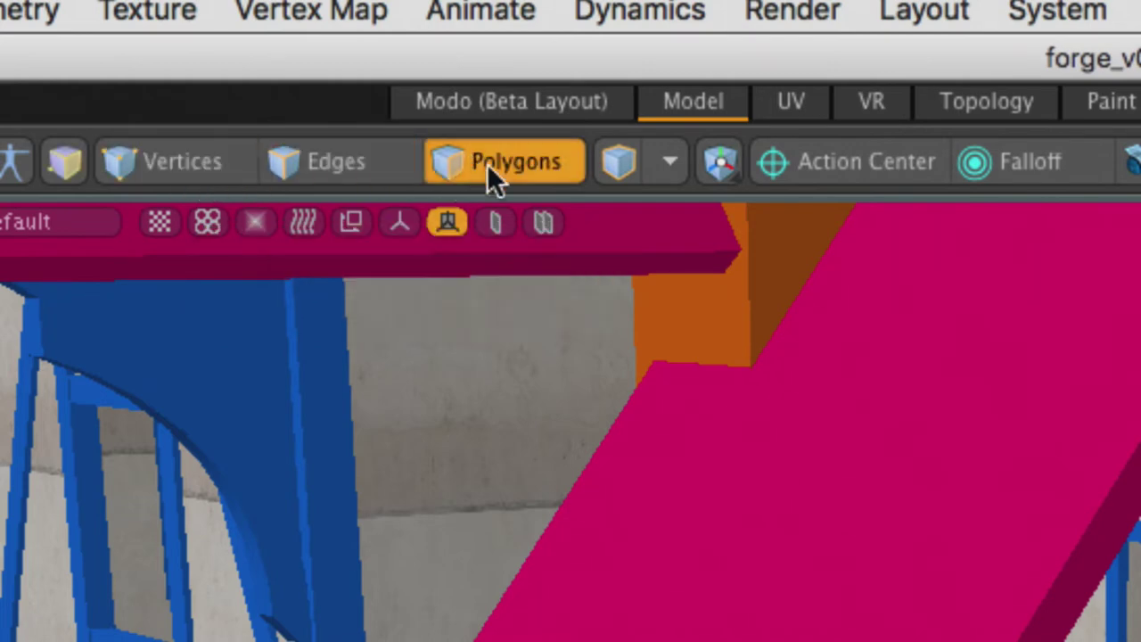
click(507, 171)
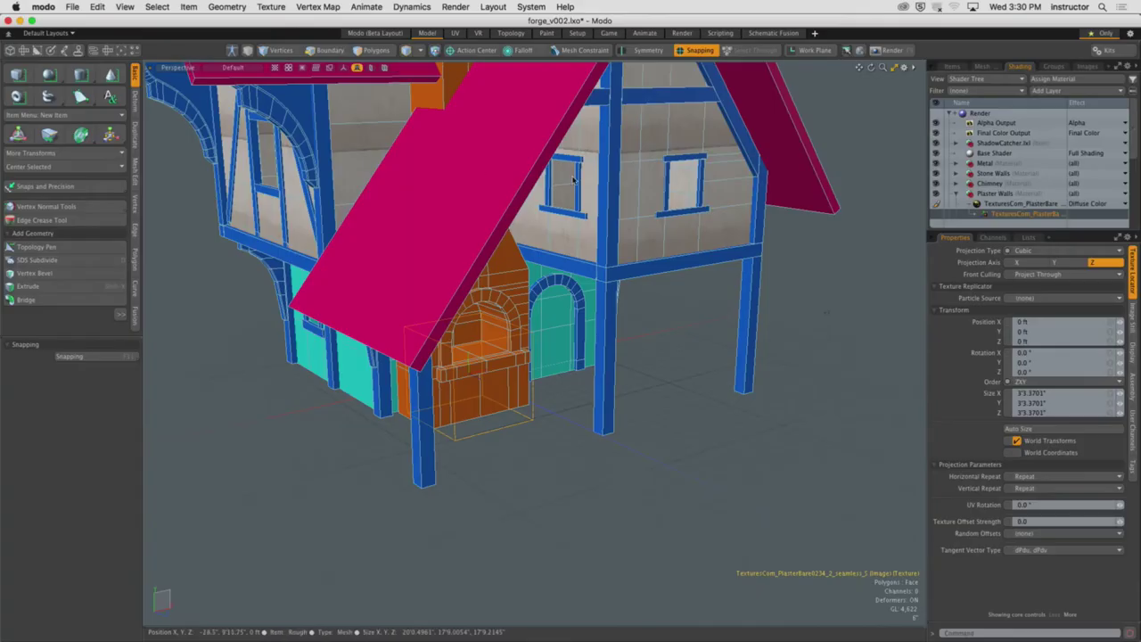
ctrl+alt+drag(573, 180, 665, 440)
Select the plaster texture locator box and activate the Transform tool on it
click(571, 404)
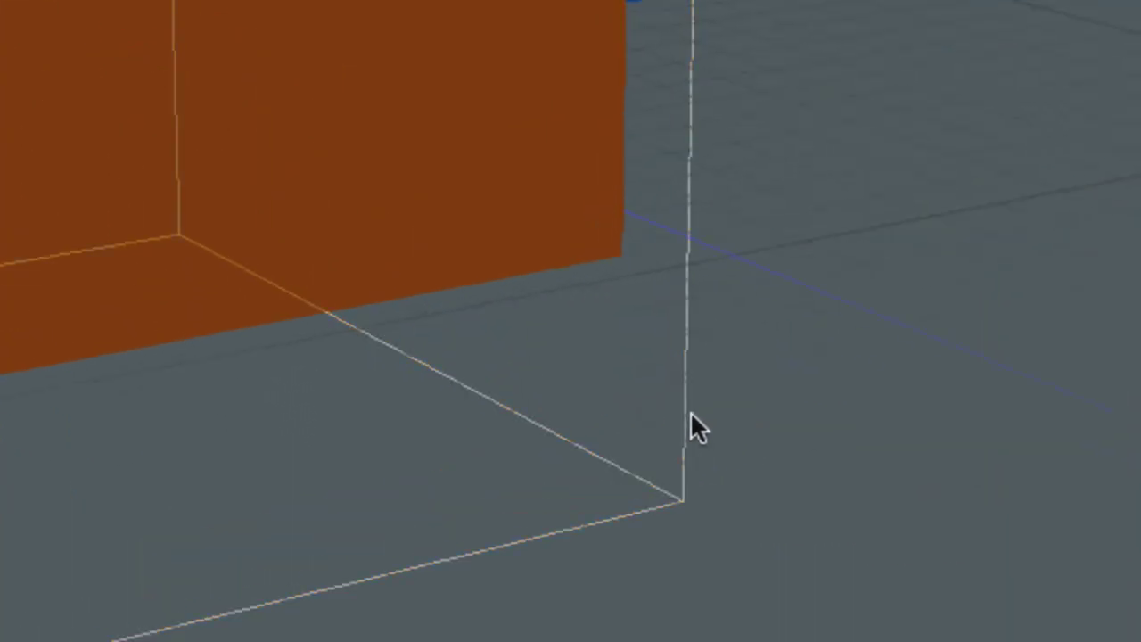
click(691, 415)
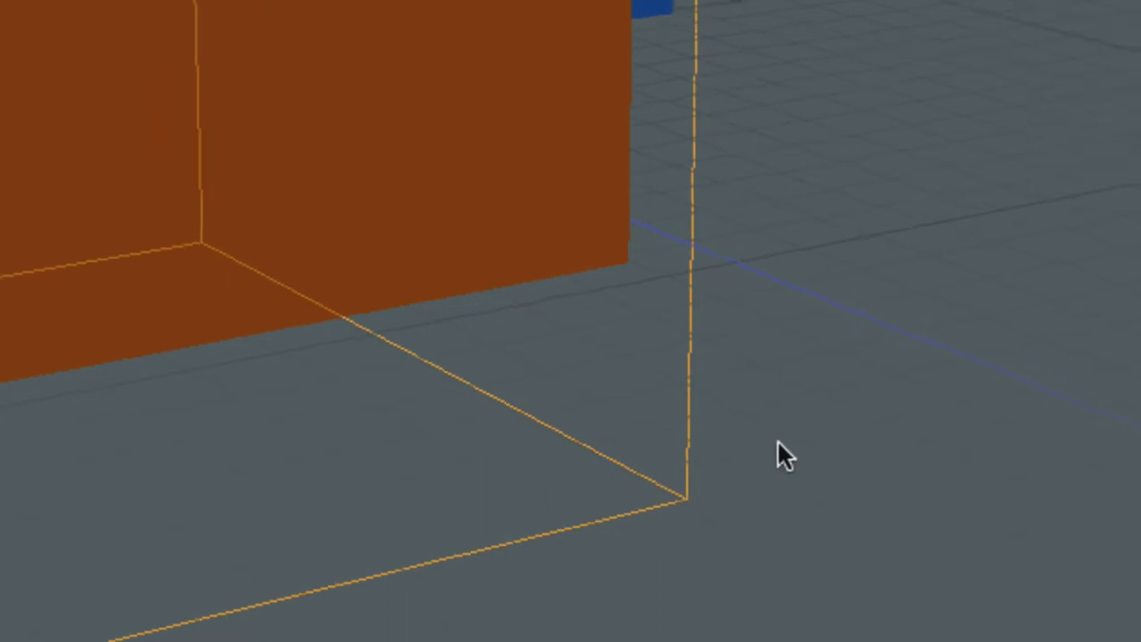
key(ctrl)
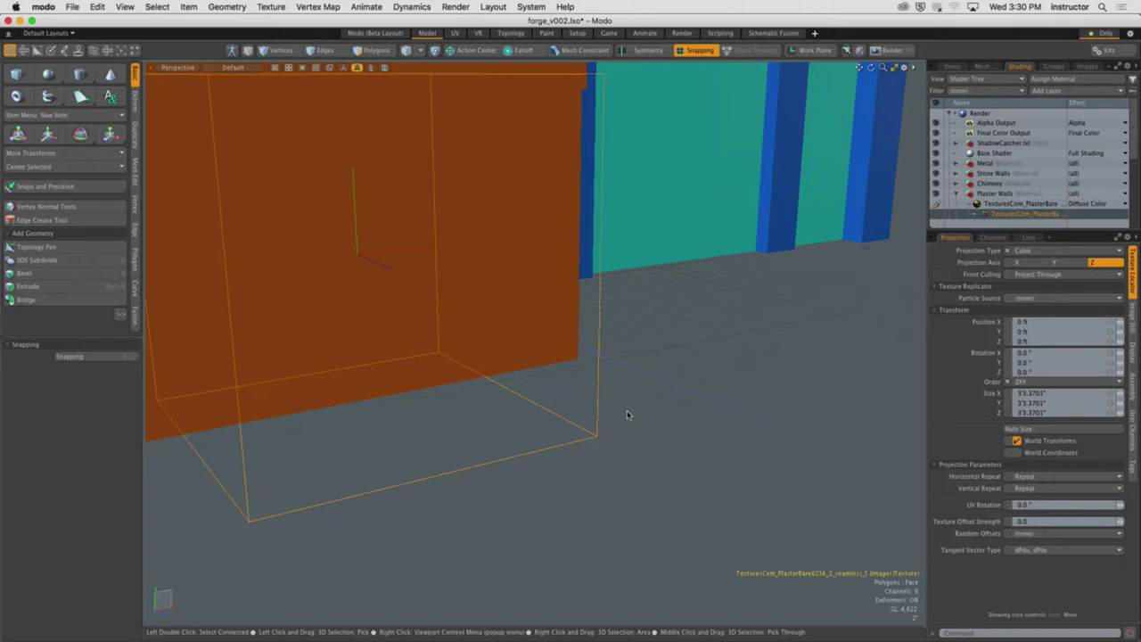
key(y)
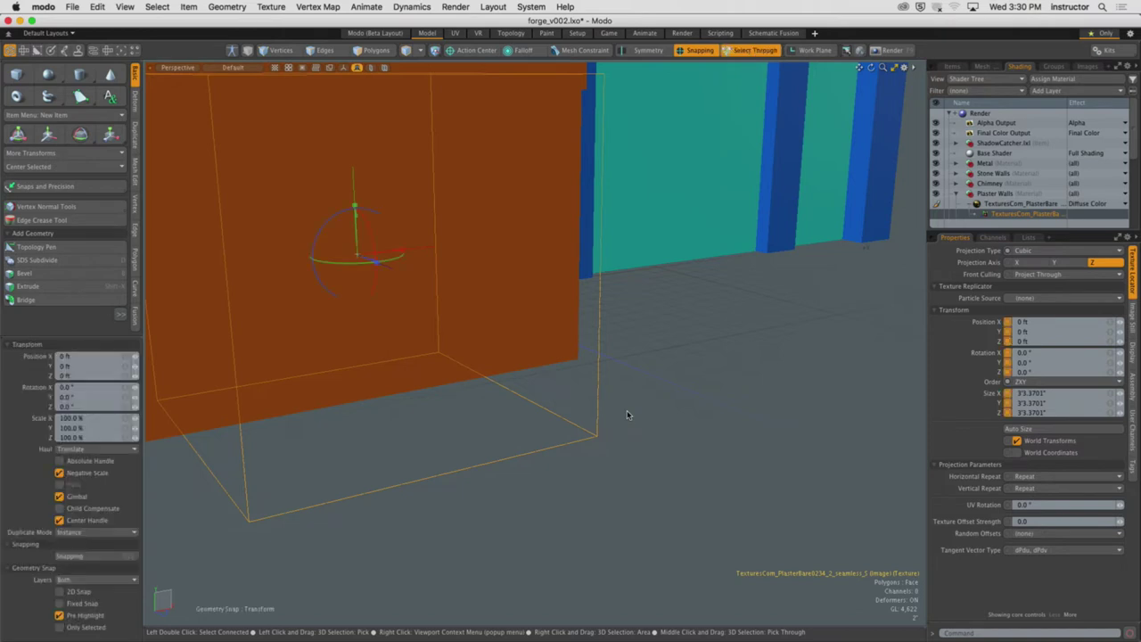
Move the locator up over the arched doorway to Y 3'1.1811" and Z 4'5.5354", snapping off for the last nudge
key(shift+a)
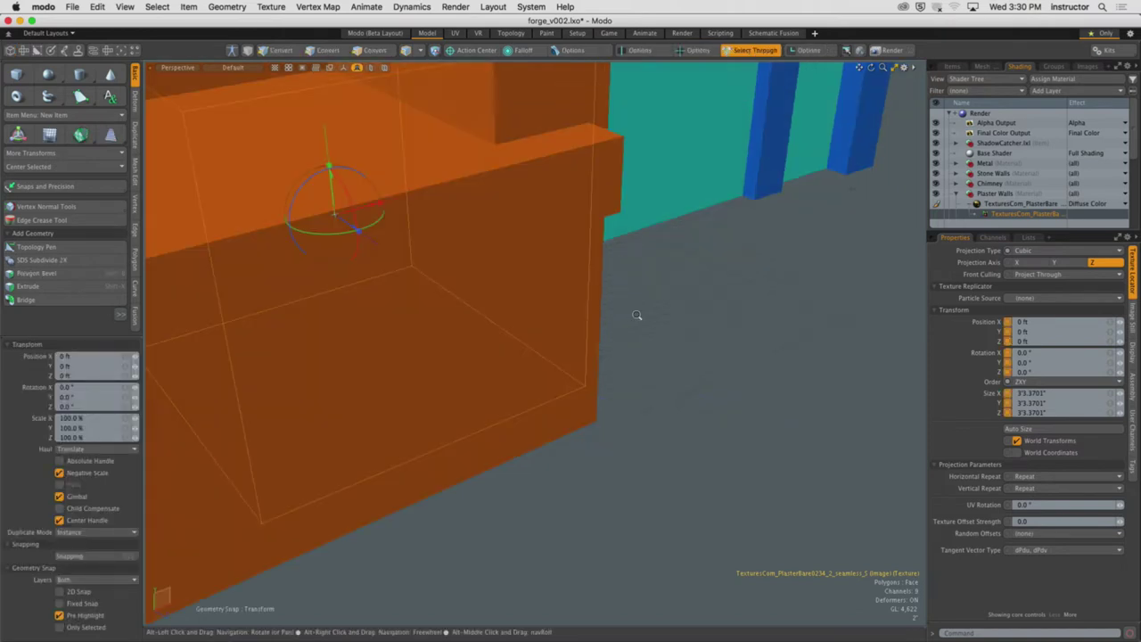
key(a)
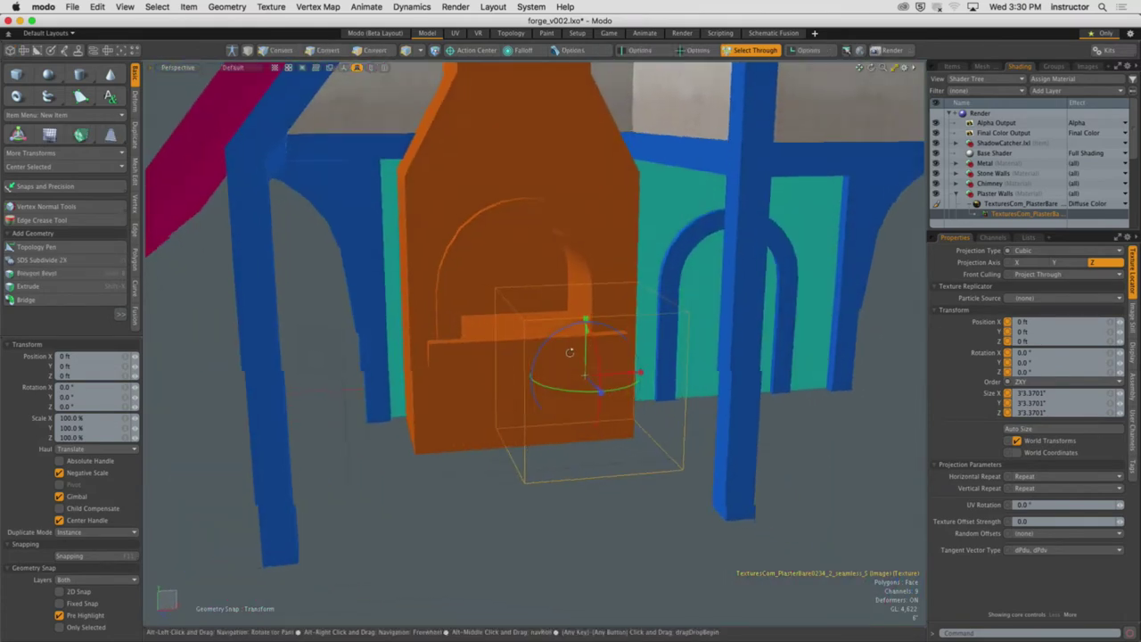
drag(595, 390, 641, 261)
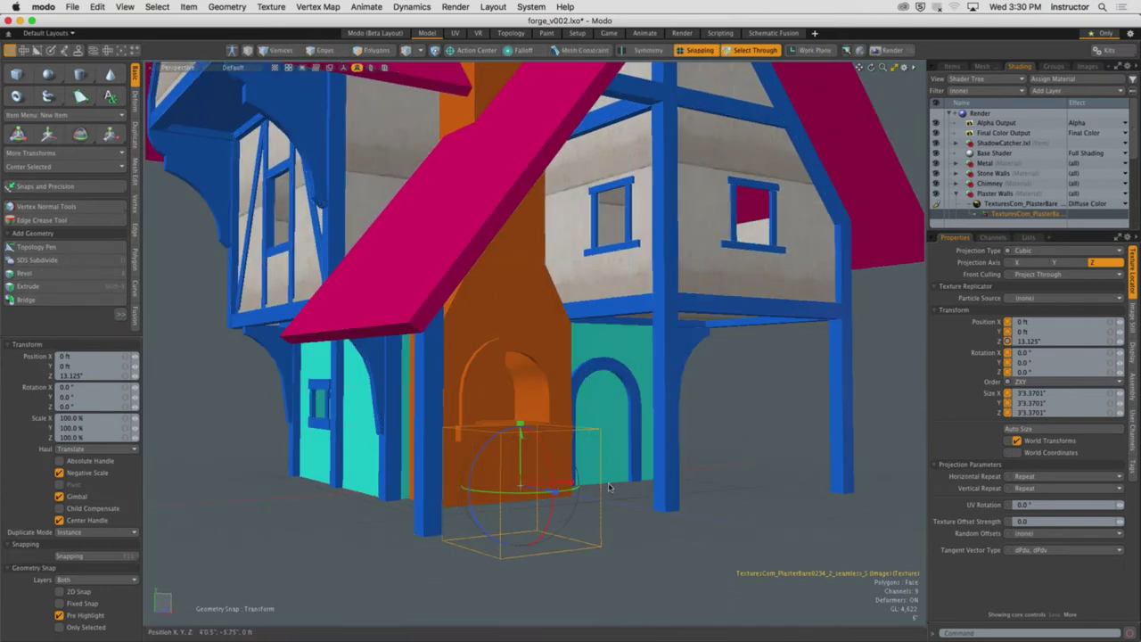
drag(535, 489, 487, 444)
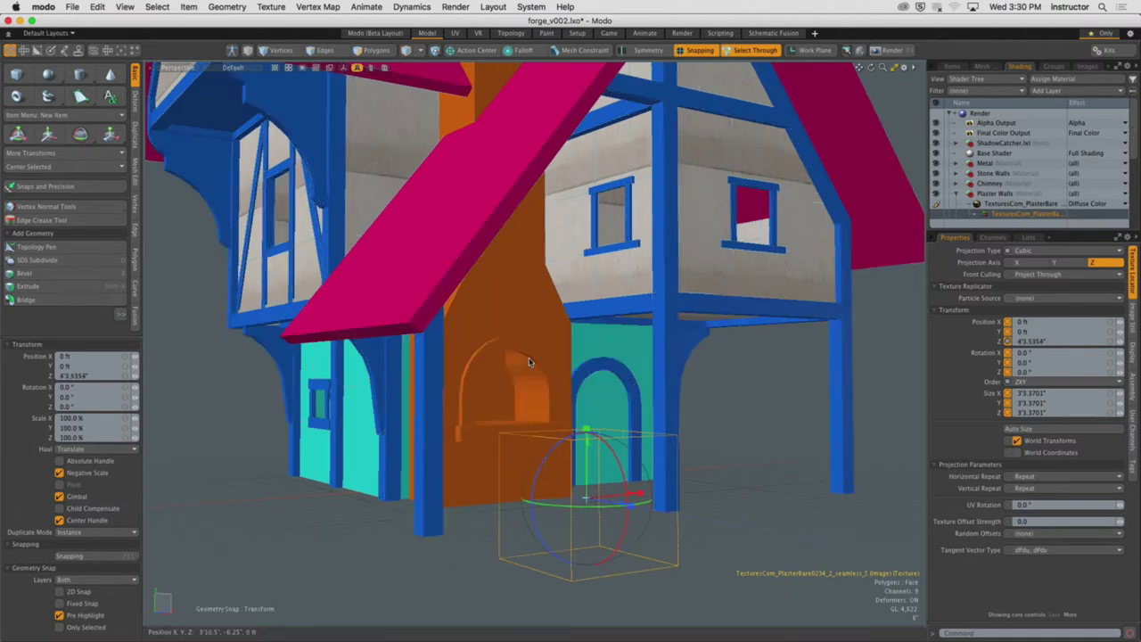
drag(584, 470, 658, 370)
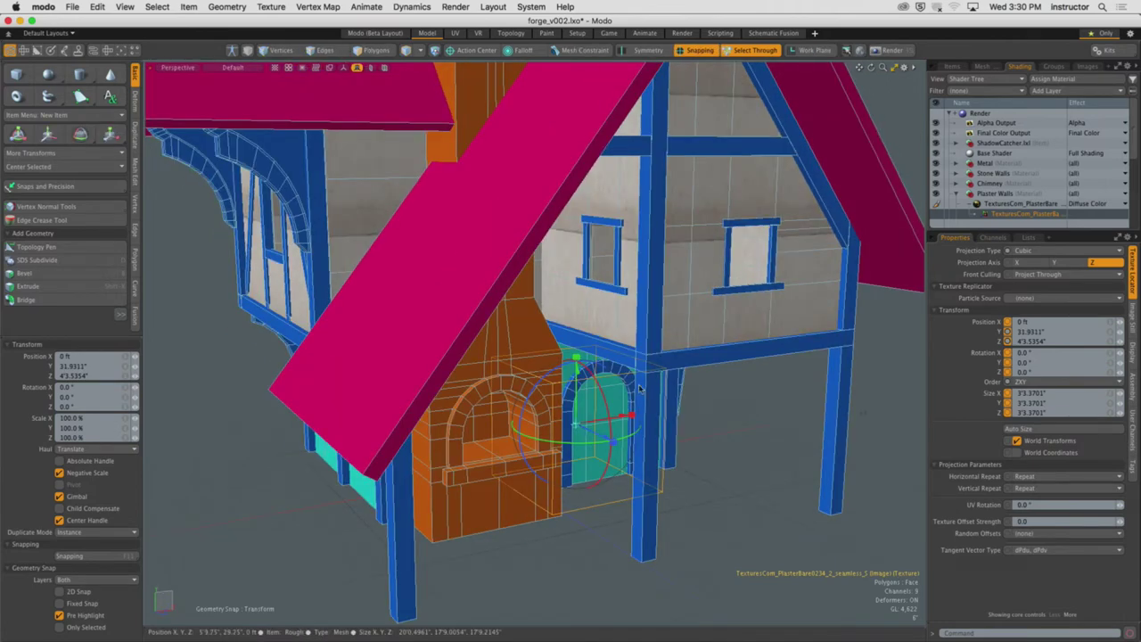
key(x)
drag(662, 376, 663, 364)
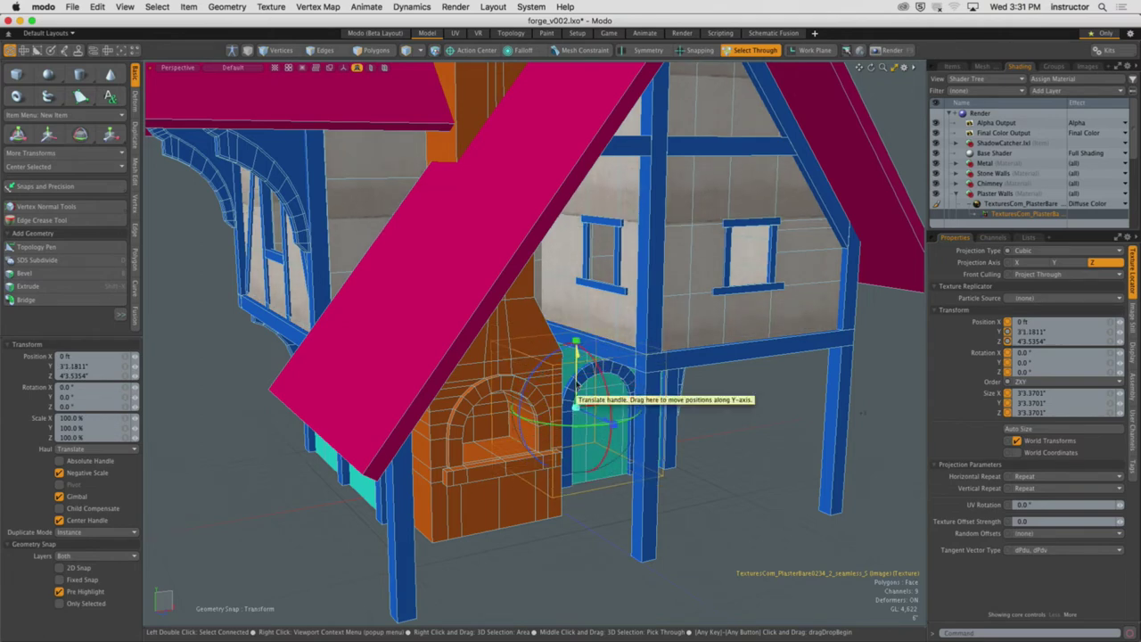
Scale the plaster locator up to 6'9.8898" × 9'3.7795" × 6'9.8898"
key(r)
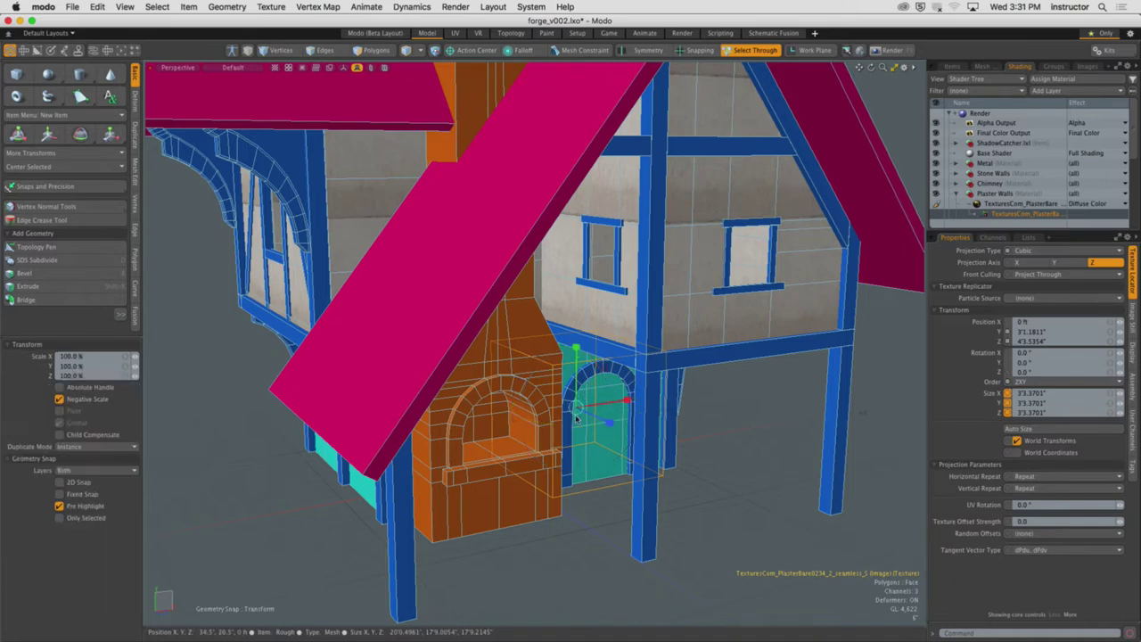
drag(578, 402, 482, 232)
key(w)
key(r)
key(w)
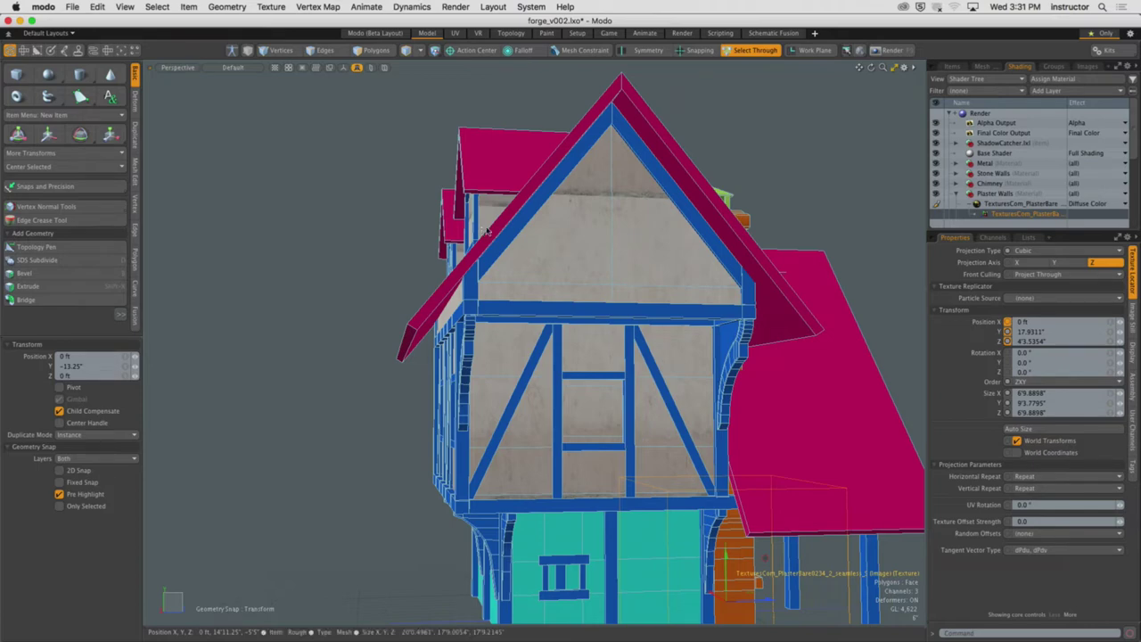
alt+drag(482, 232, 615, 535)
Undo a trial rotation back to 0° and orbit around the house to review the enlarged plaster
key(e)
key(ctrl+z)
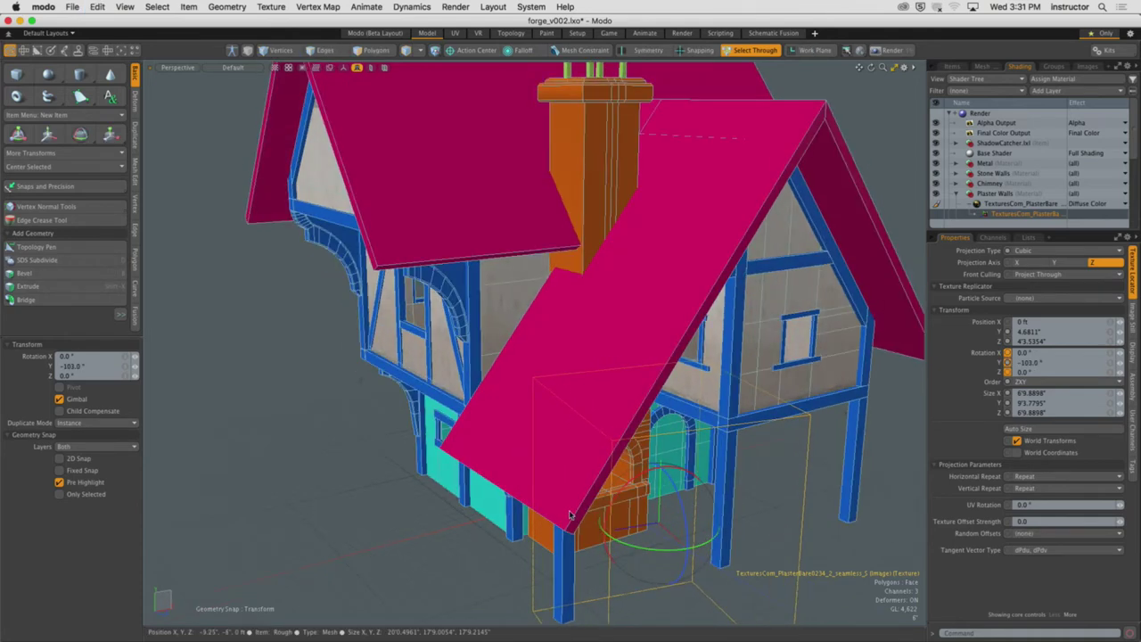
key(ctrl+z)
alt+drag(825, 477, 820, 458)
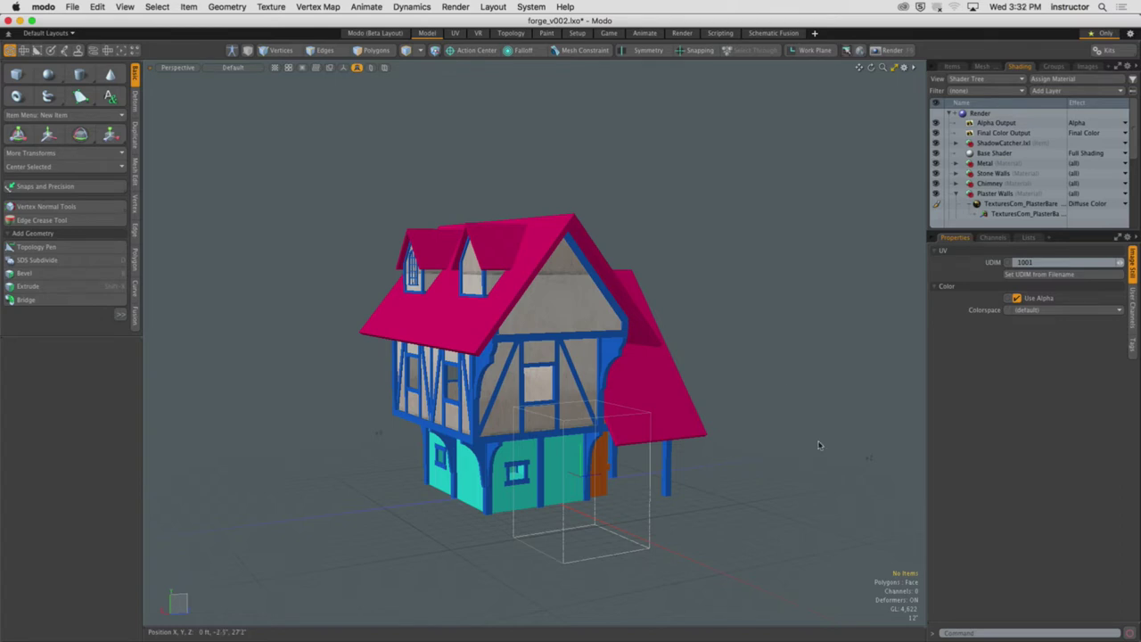
alt+drag(693, 357, 666, 403)
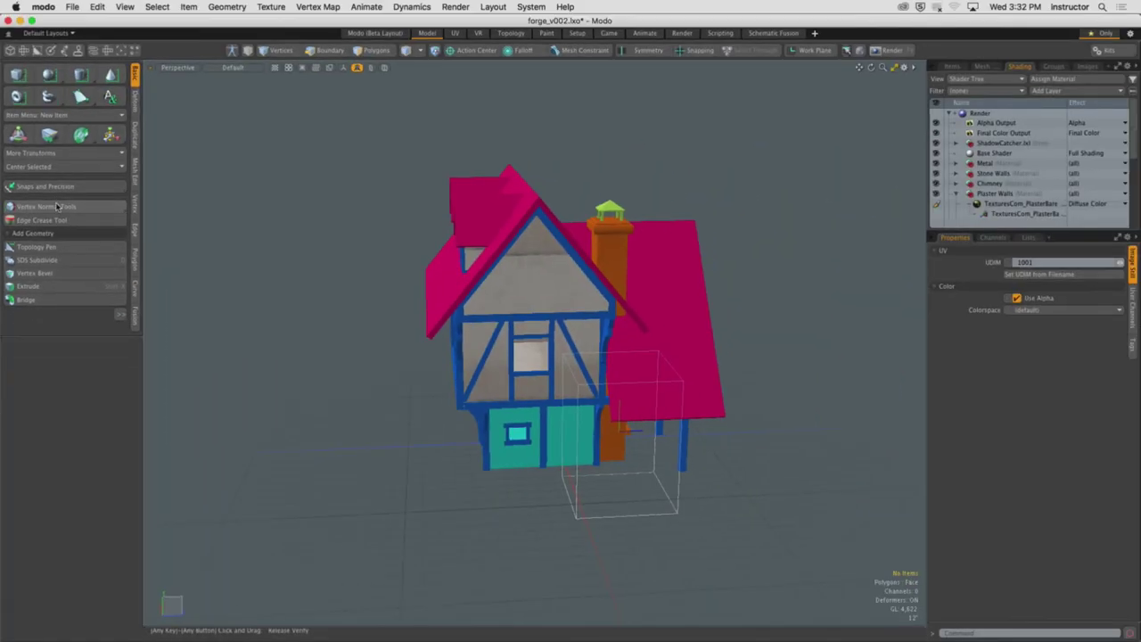
alt+drag(749, 383, 669, 392)
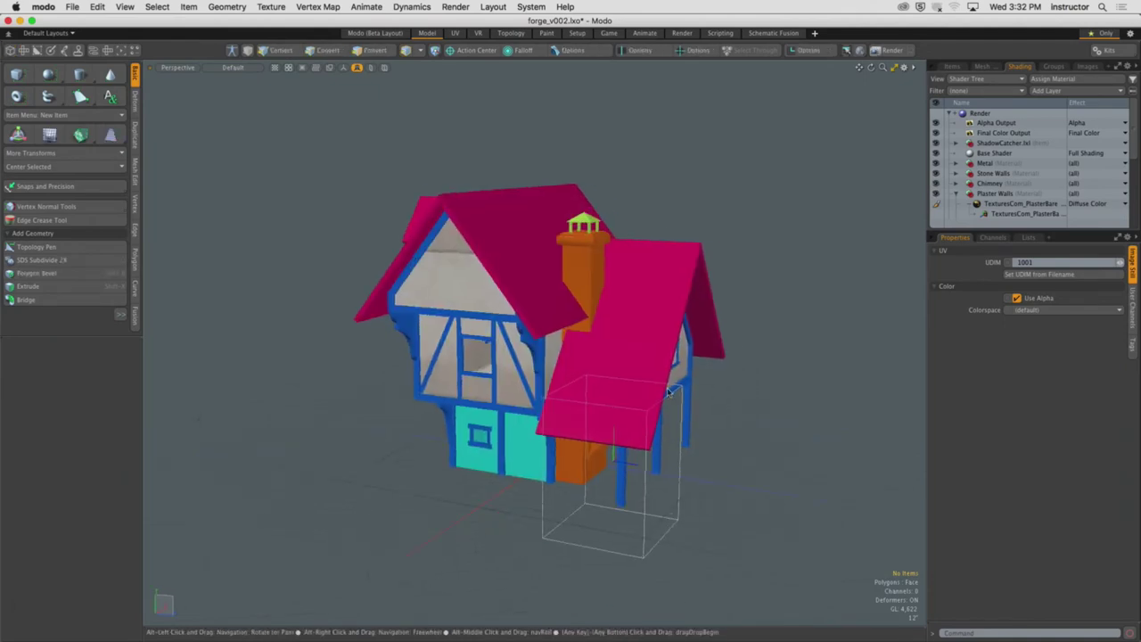
click(647, 528)
alt+drag(647, 528, 743, 489)
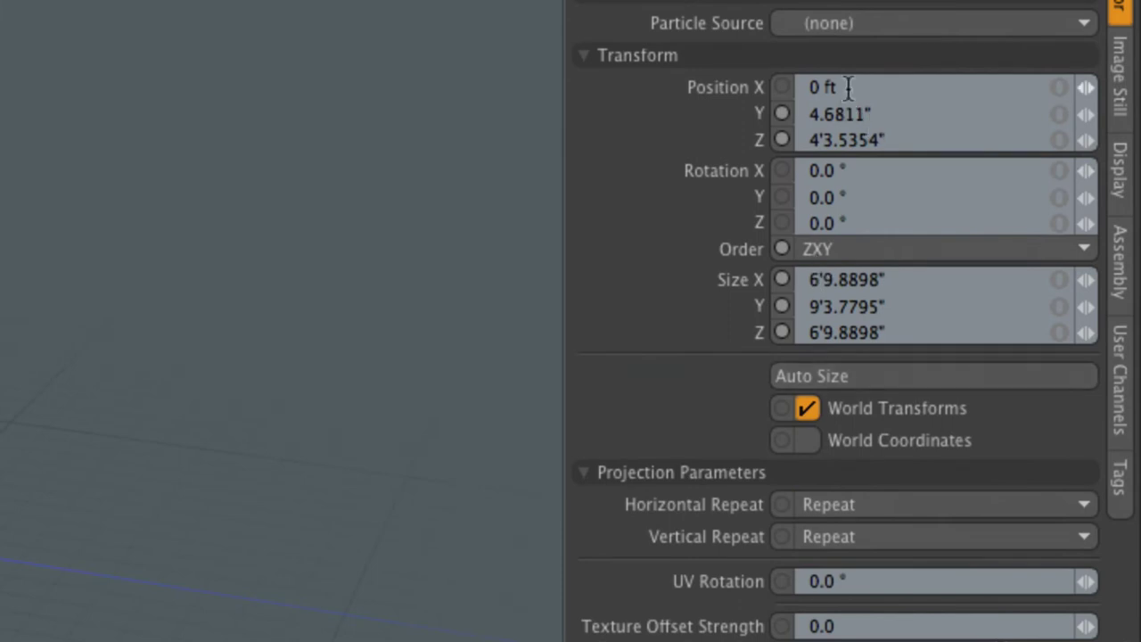
Reset the plaster projection box position to 0 on X, Y and Z
click(849, 86)
text(0)
click(882, 114)
text(0)
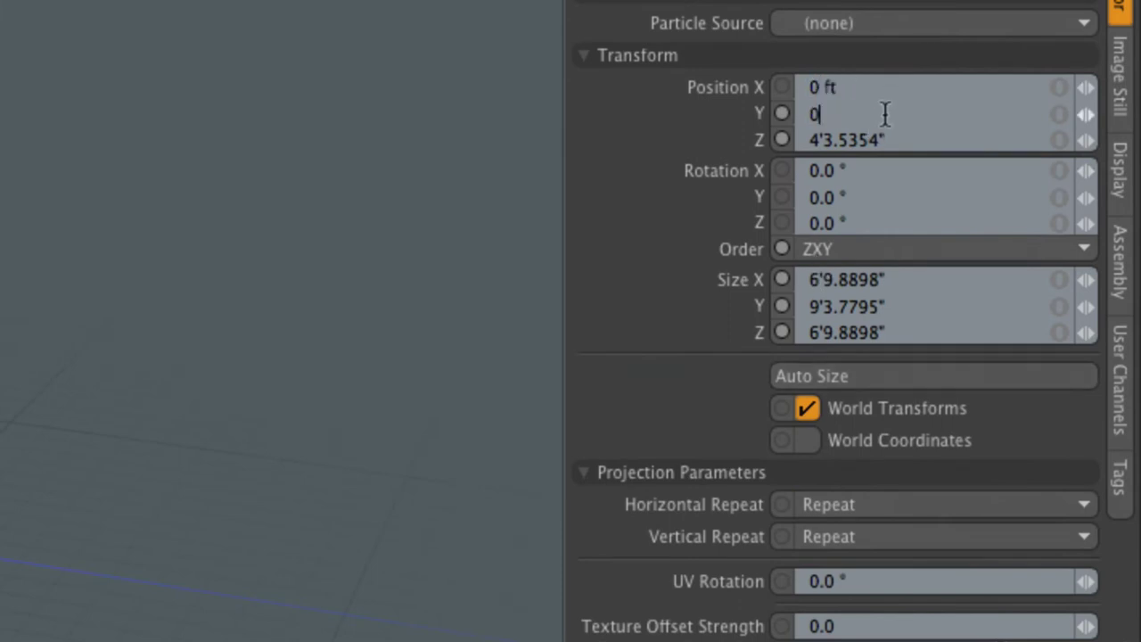
click(899, 140)
text(0)
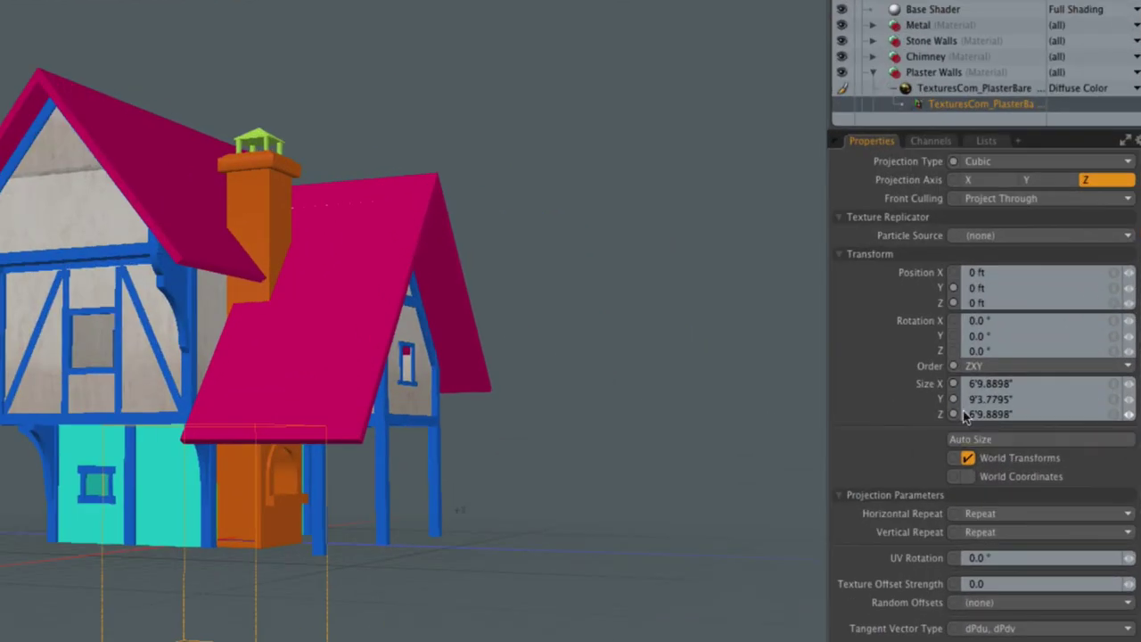
alt+drag(733, 416, 522, 436)
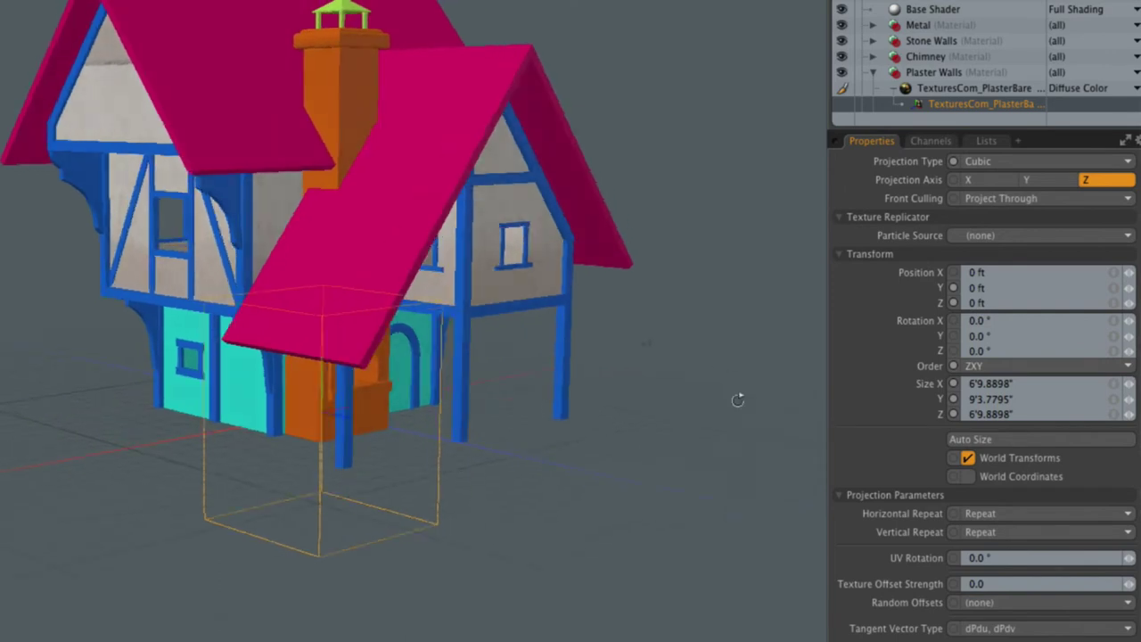
Copy Size X into Size Y so the box is an even 6'9.8898" cube
key(Tab)
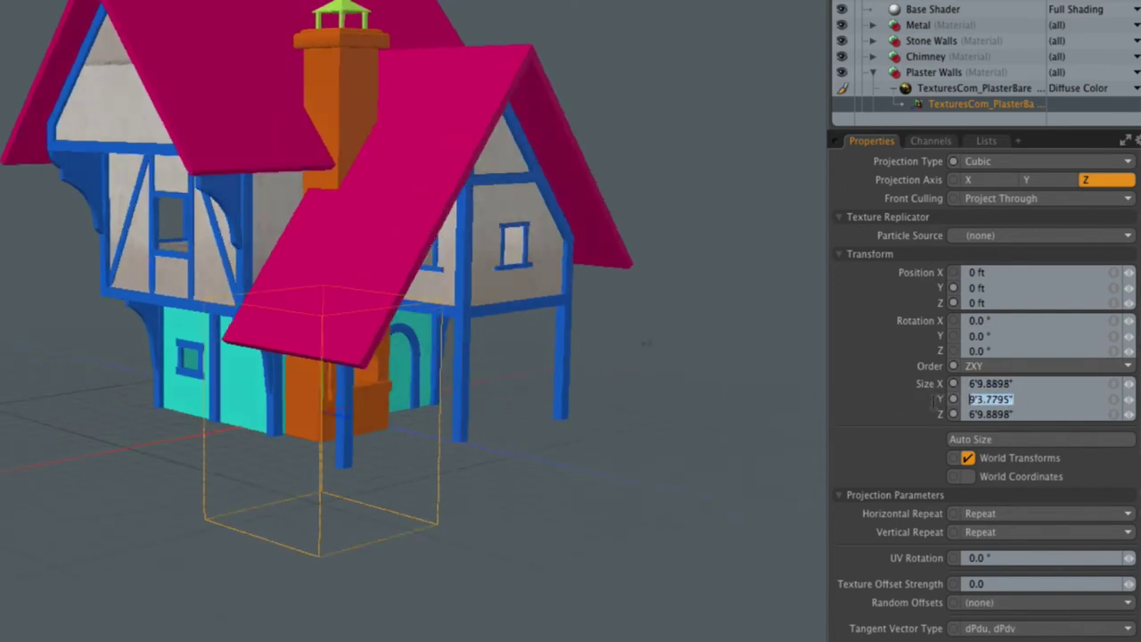
key(Tab)
key(Tab)
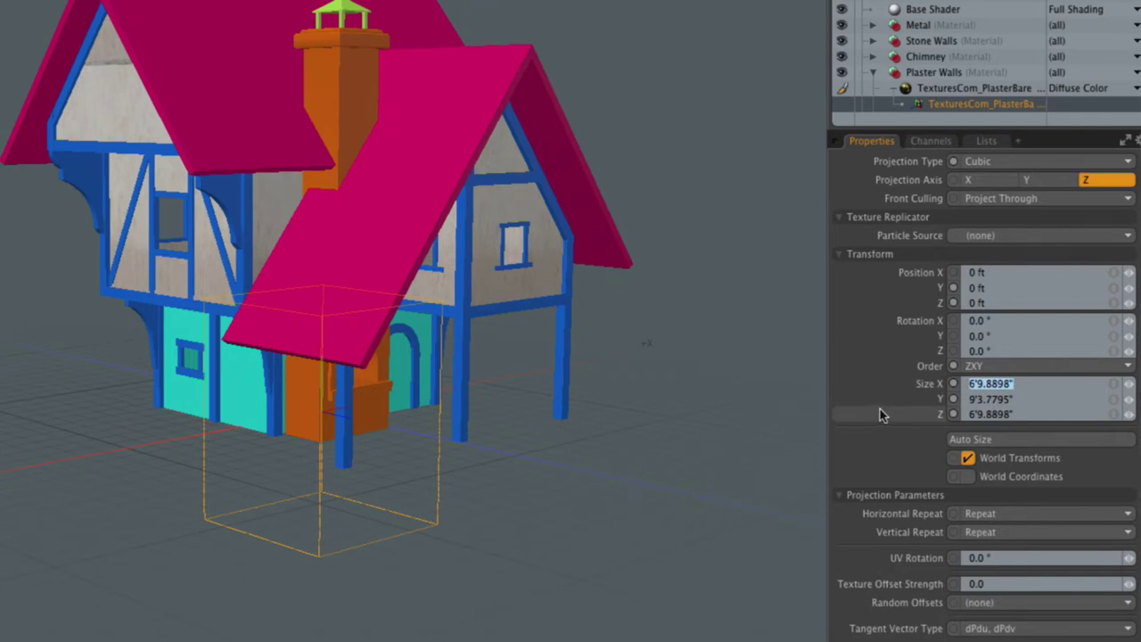
alt+drag(722, 392, 716, 413)
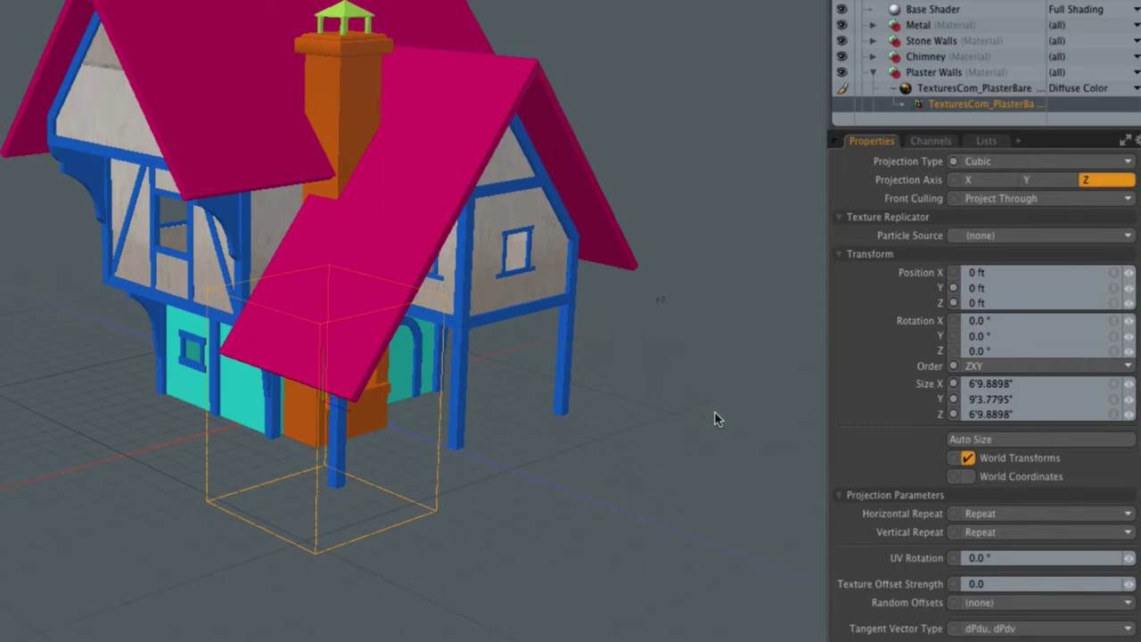
alt+drag(716, 419, 446, 374)
click(1034, 384)
double_click(1035, 383)
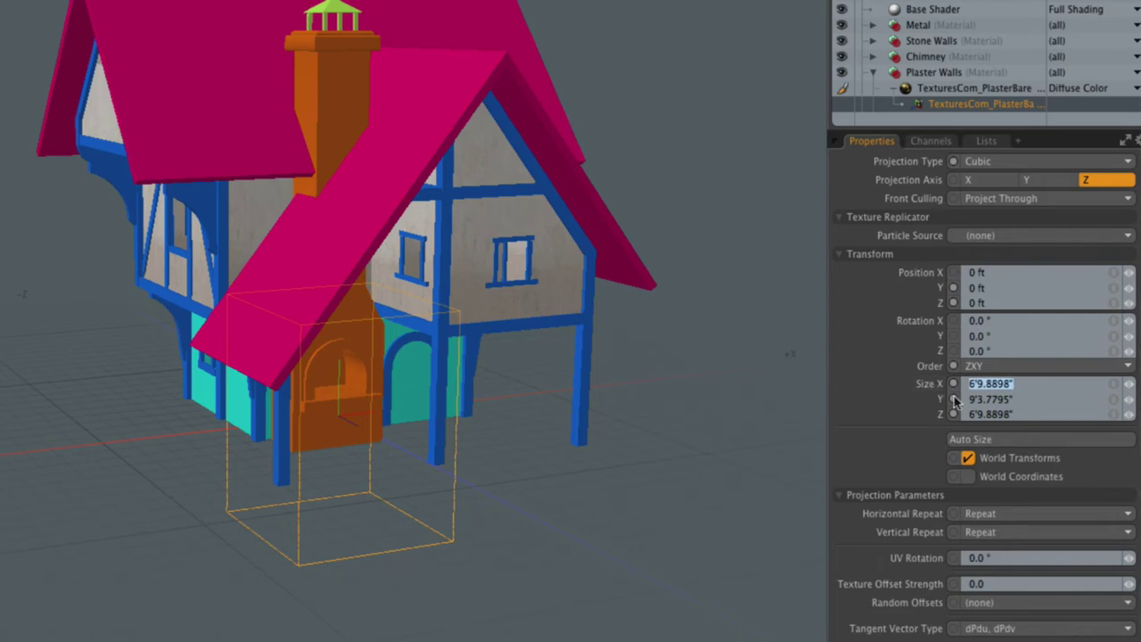
key(ctrl+c)
key(Tab)
key(ctrl+v)
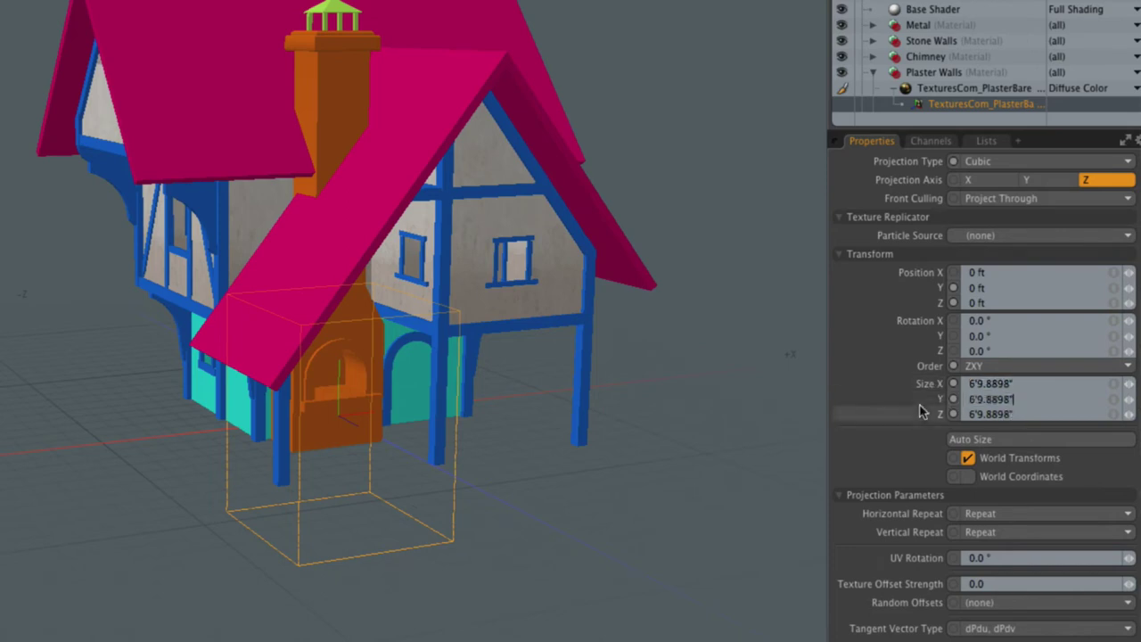
alt+drag(642, 497, 608, 473)
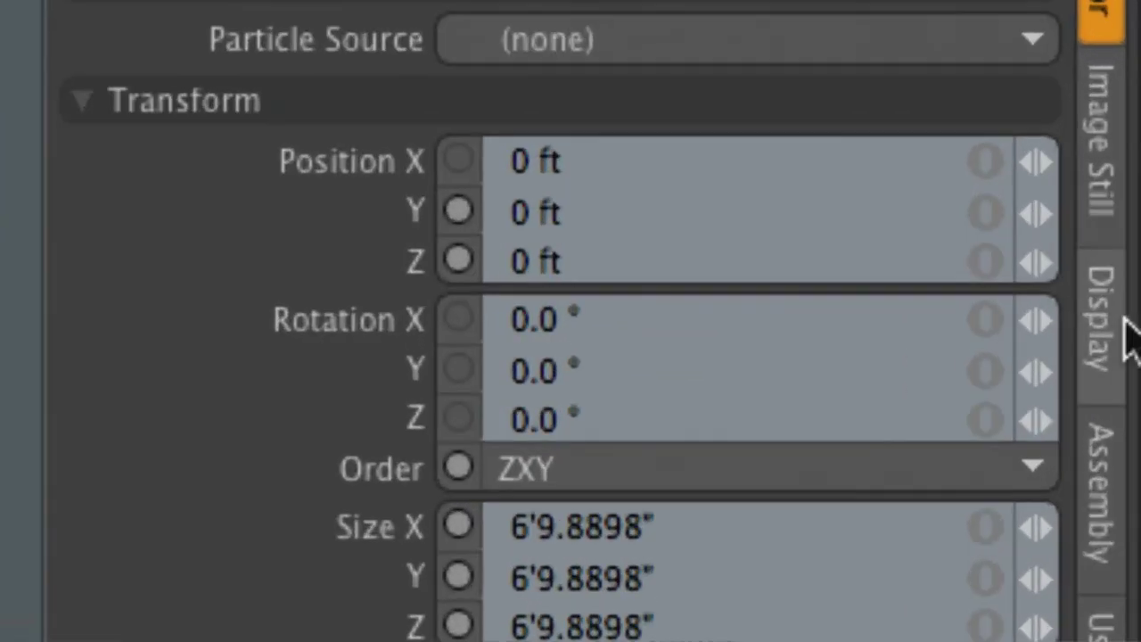
Verify the box's position and Rotation Z values, viewing the house's left side from above
click(607, 169)
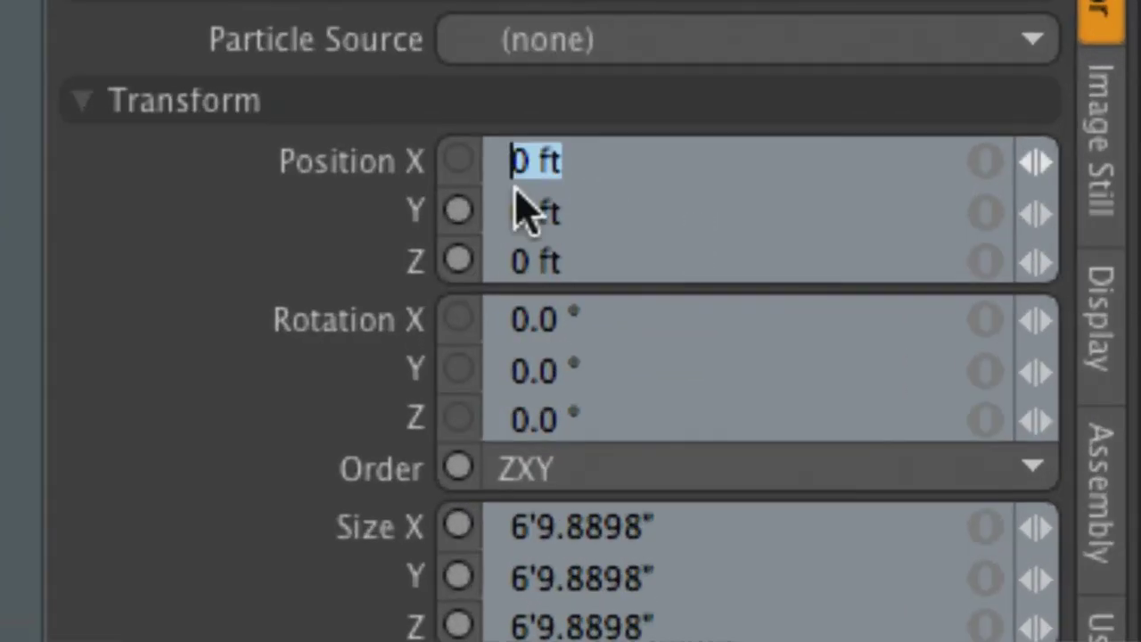
key(Tab)
key(Tab)
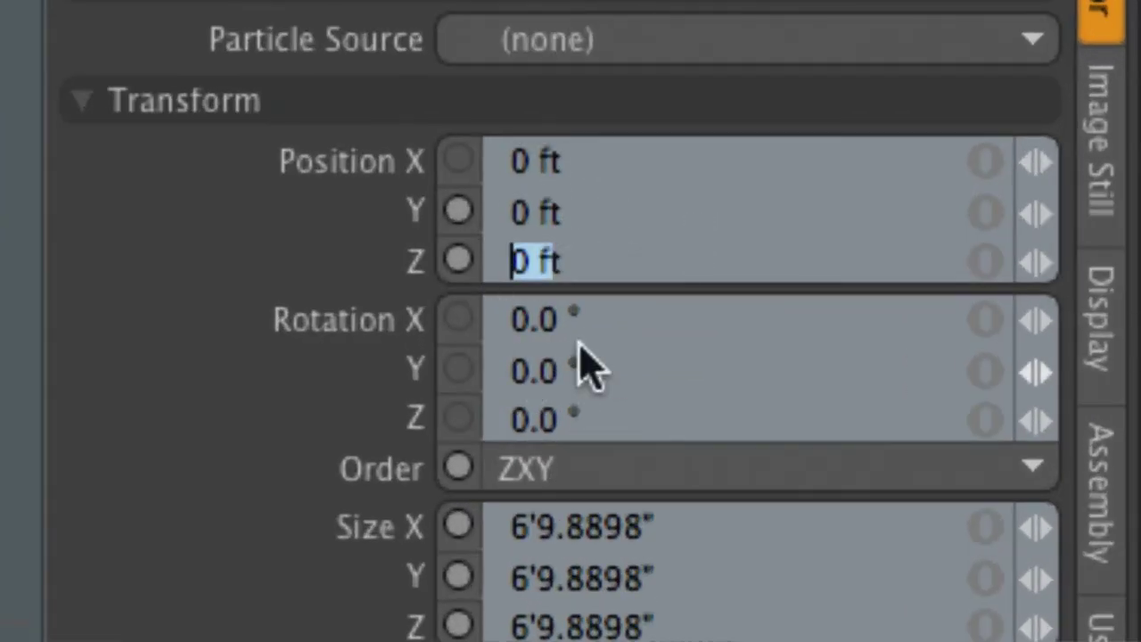
click(580, 415)
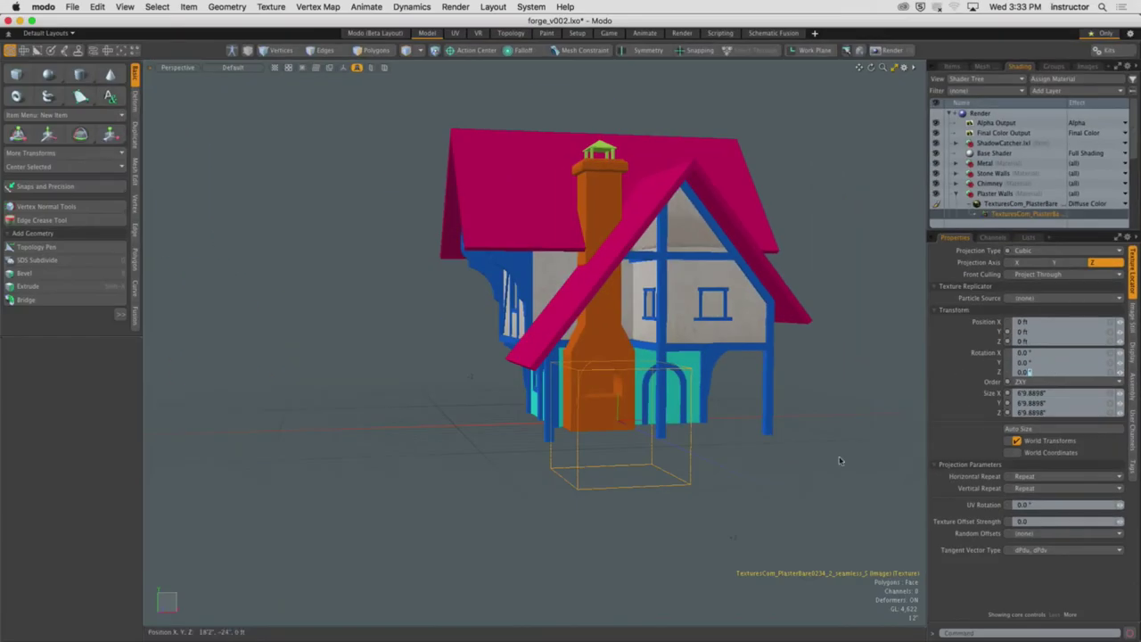
alt+drag(839, 460, 818, 474)
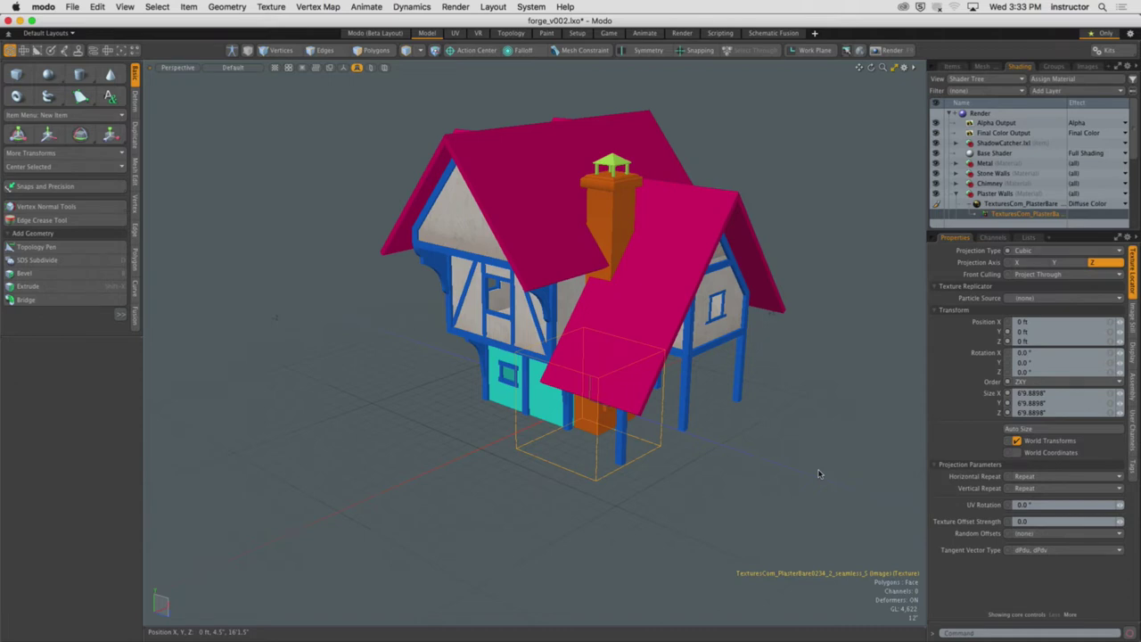
Select the texture projection box from the house's other side
click(799, 407)
alt+drag(770, 398, 703, 420)
click(639, 440)
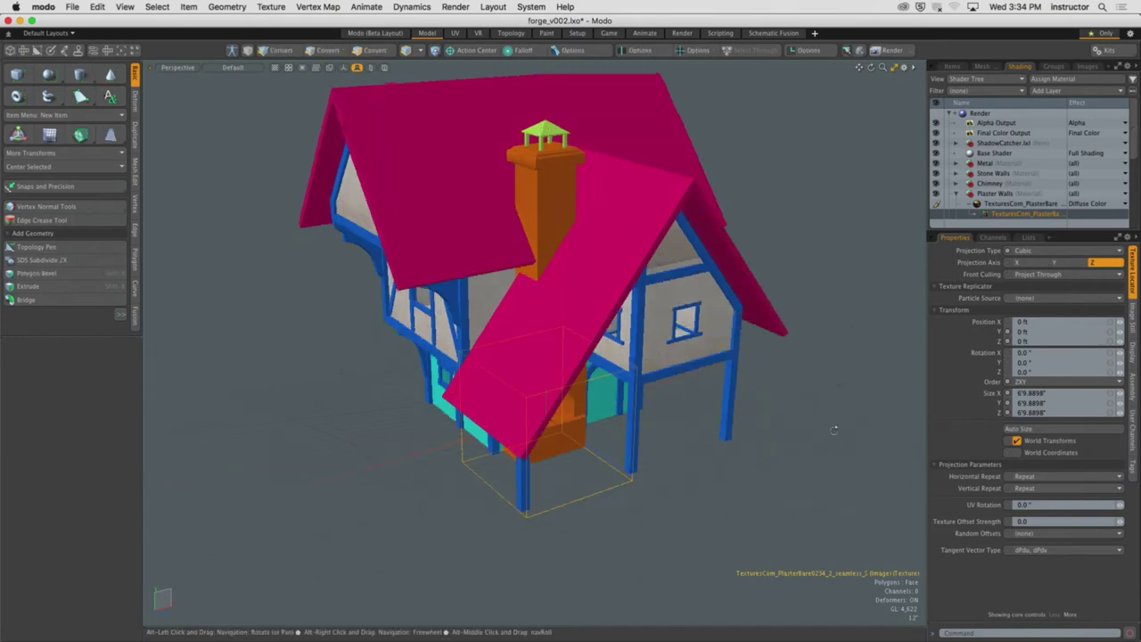
click(829, 416)
alt+drag(829, 417, 808, 400)
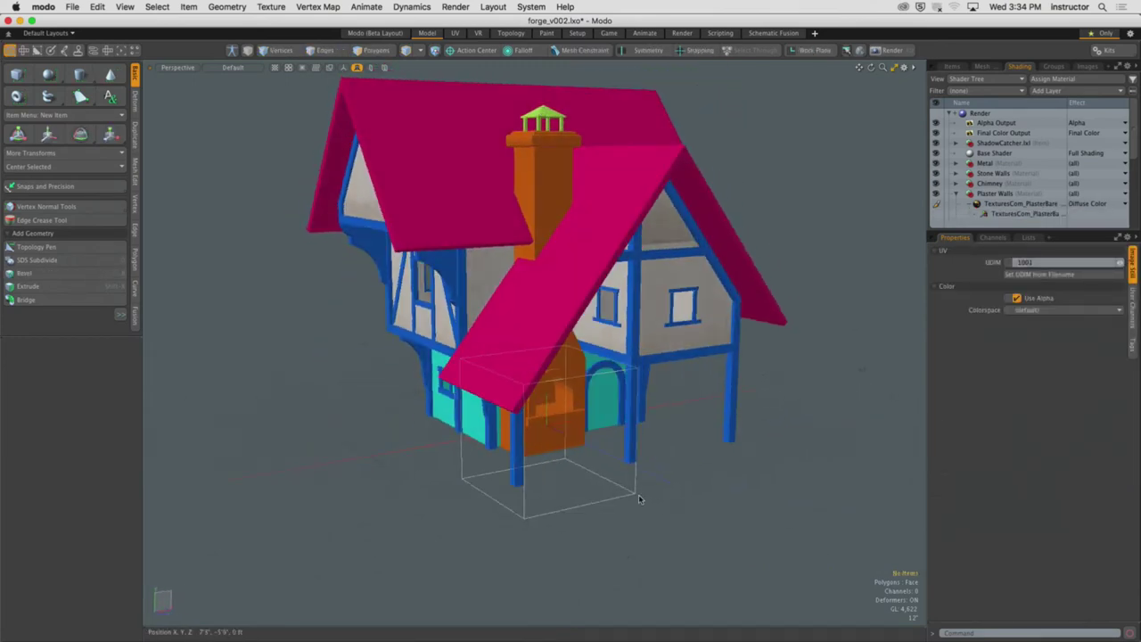
click(638, 499)
Scale the projection box to about 138.5% and bring up the render preview with F9
key(r)
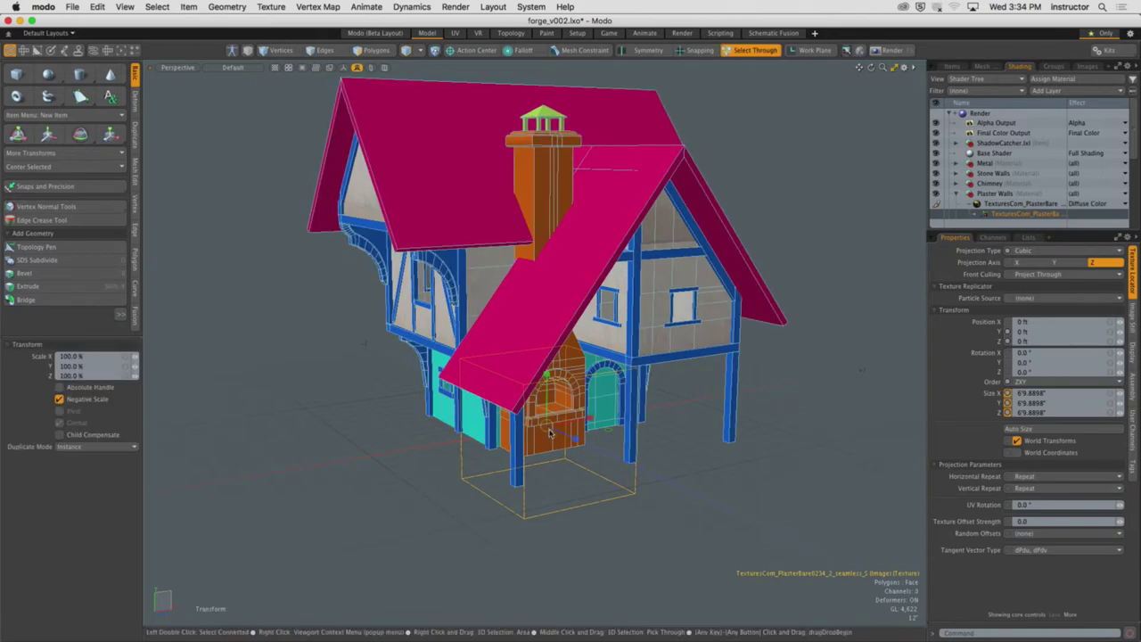
drag(550, 432, 544, 439)
key(w)
key(r)
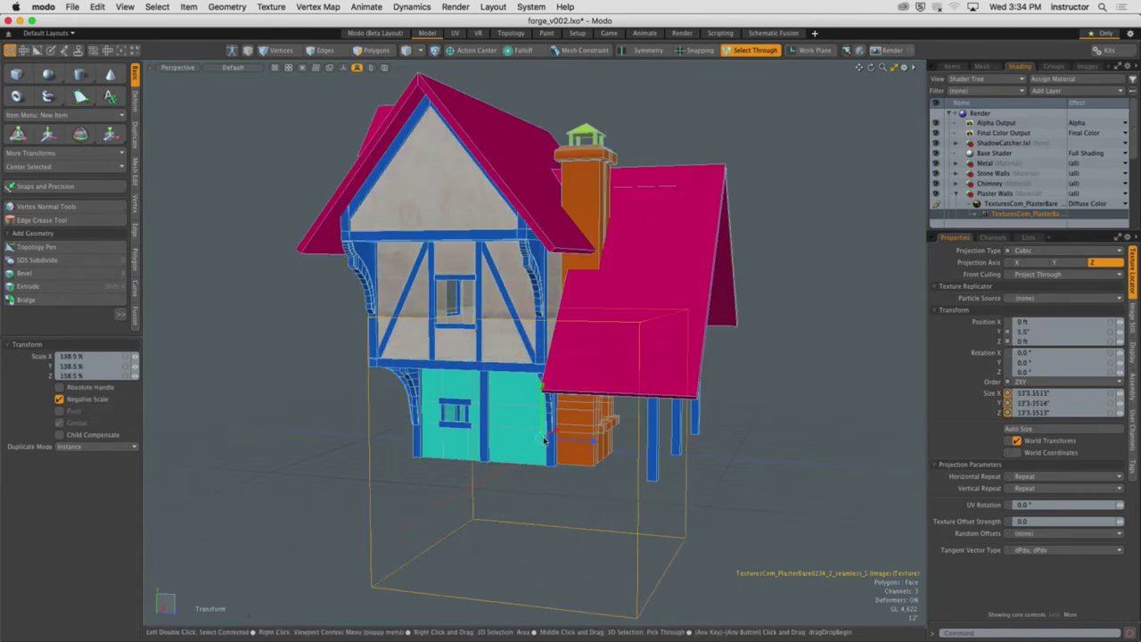
key(w)
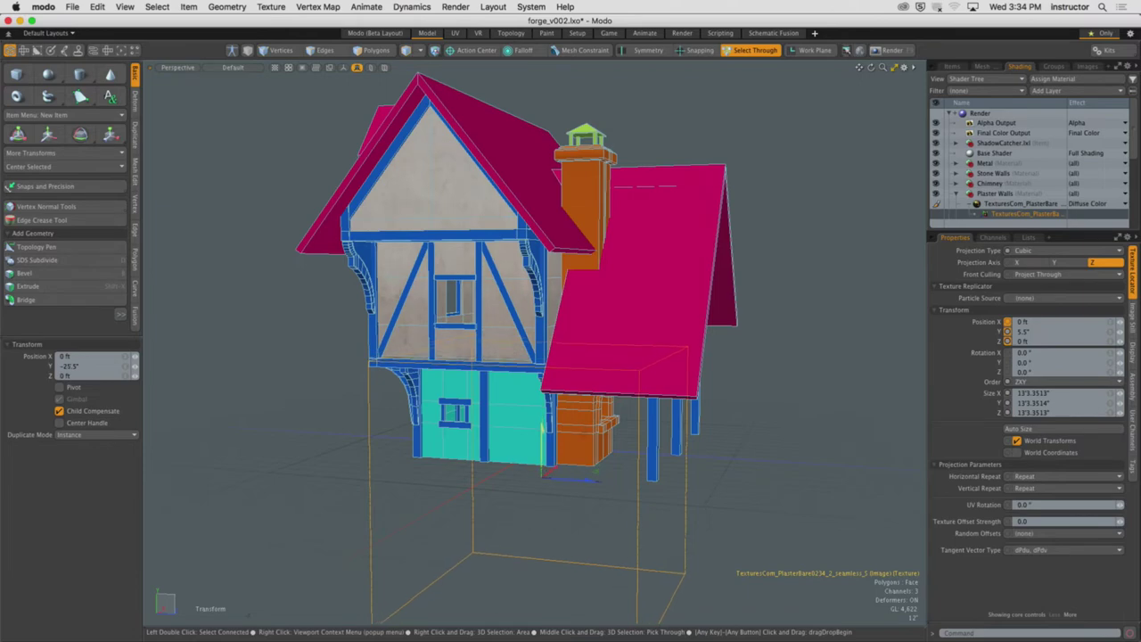
alt+drag(542, 426, 594, 386)
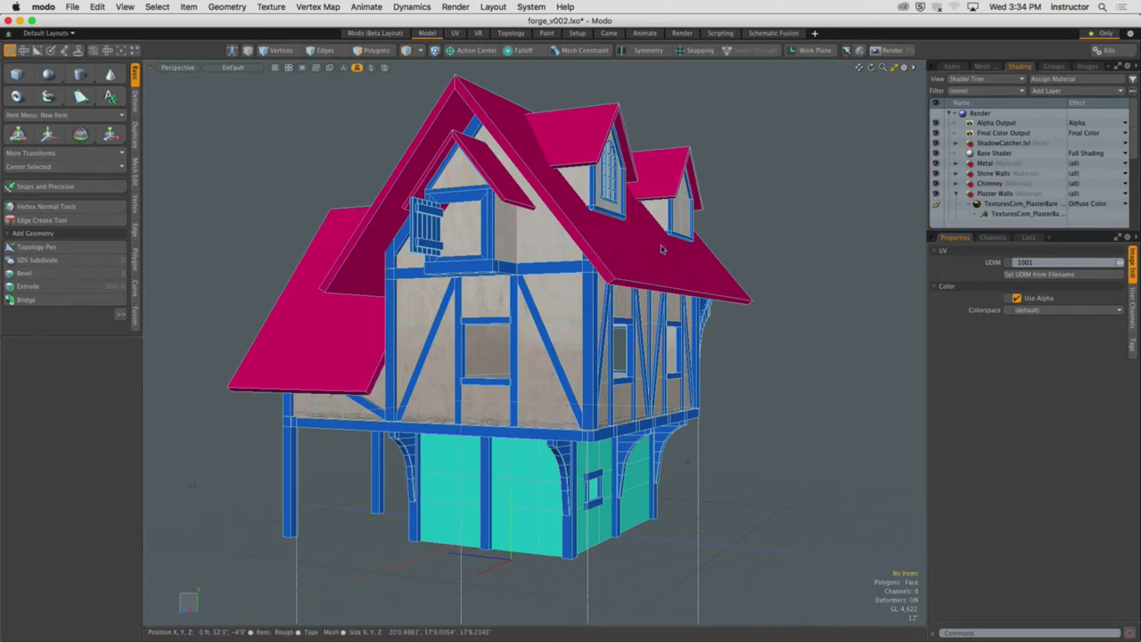
key(F9)
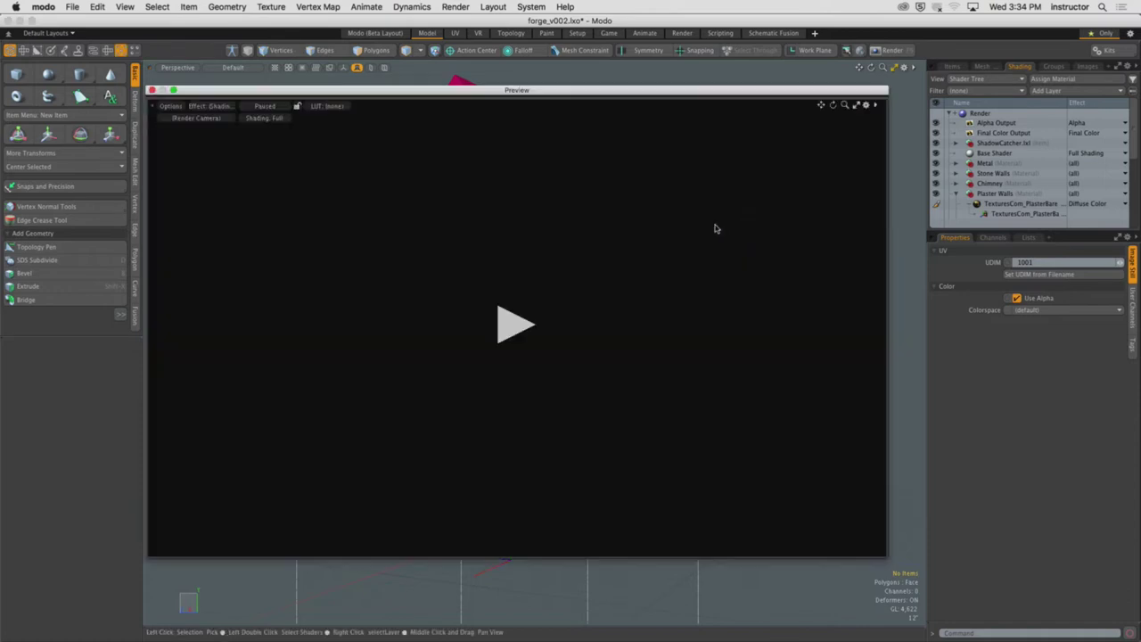
Start the progressive preview render and shift the Preview window slightly up and left
click(512, 326)
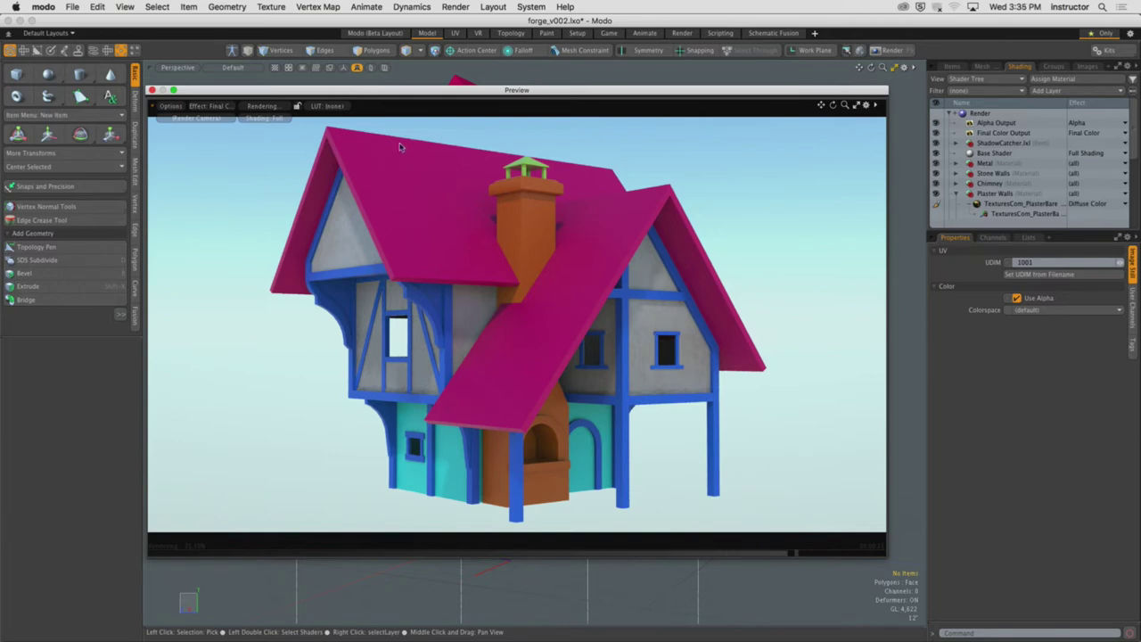
drag(426, 89, 390, 72)
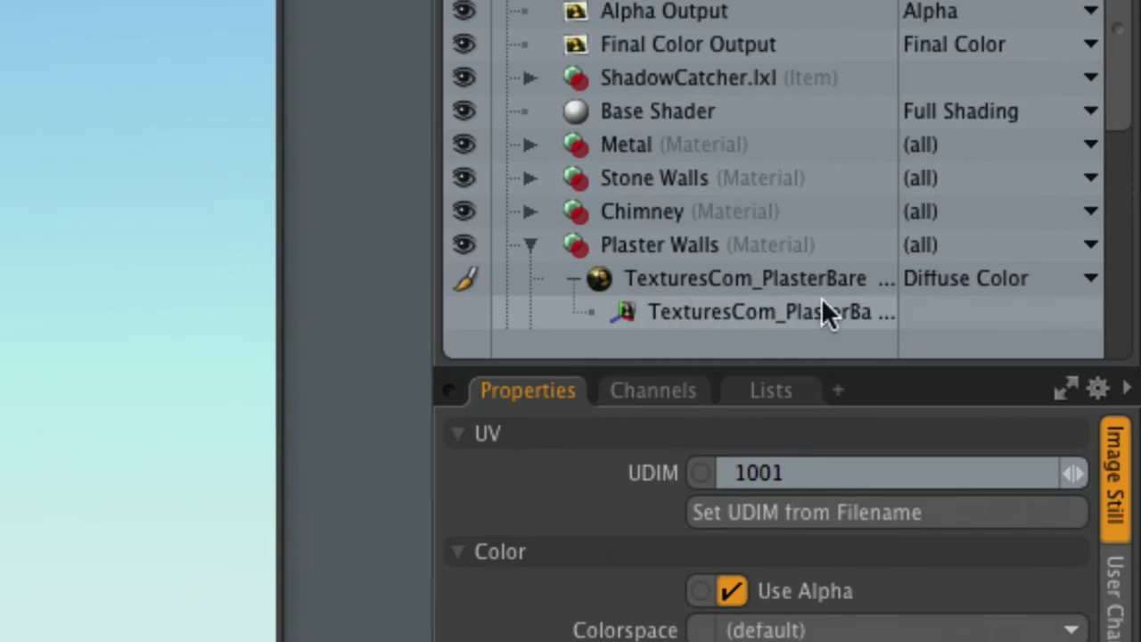
Collapse the TexturesCom_PlasterBare layer and display its Texture Layers properties
click(572, 279)
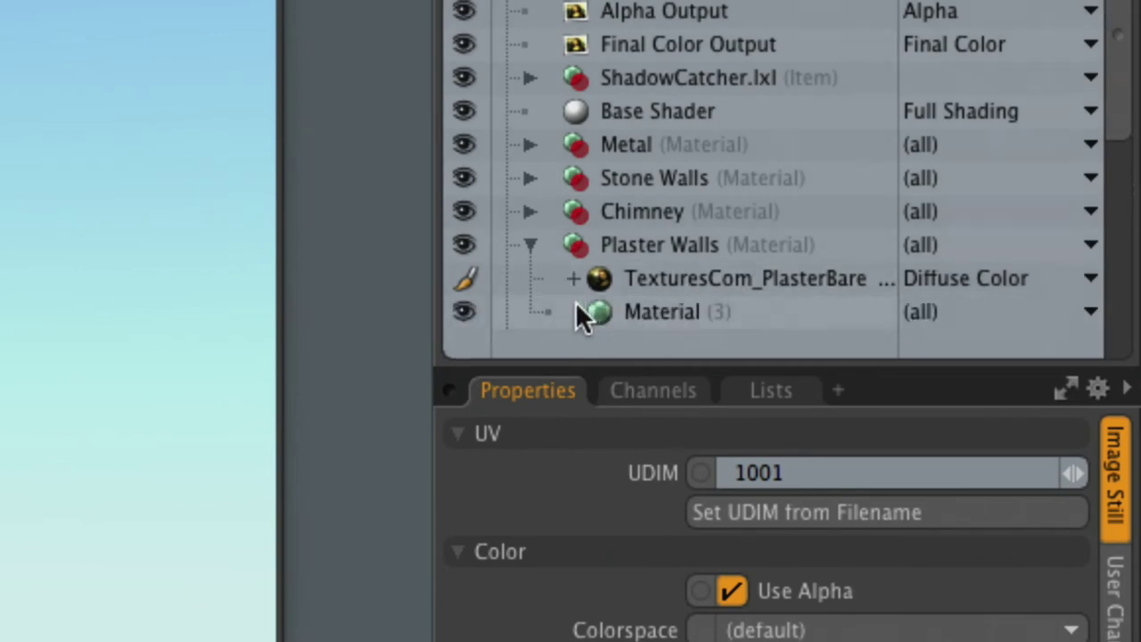
click(597, 280)
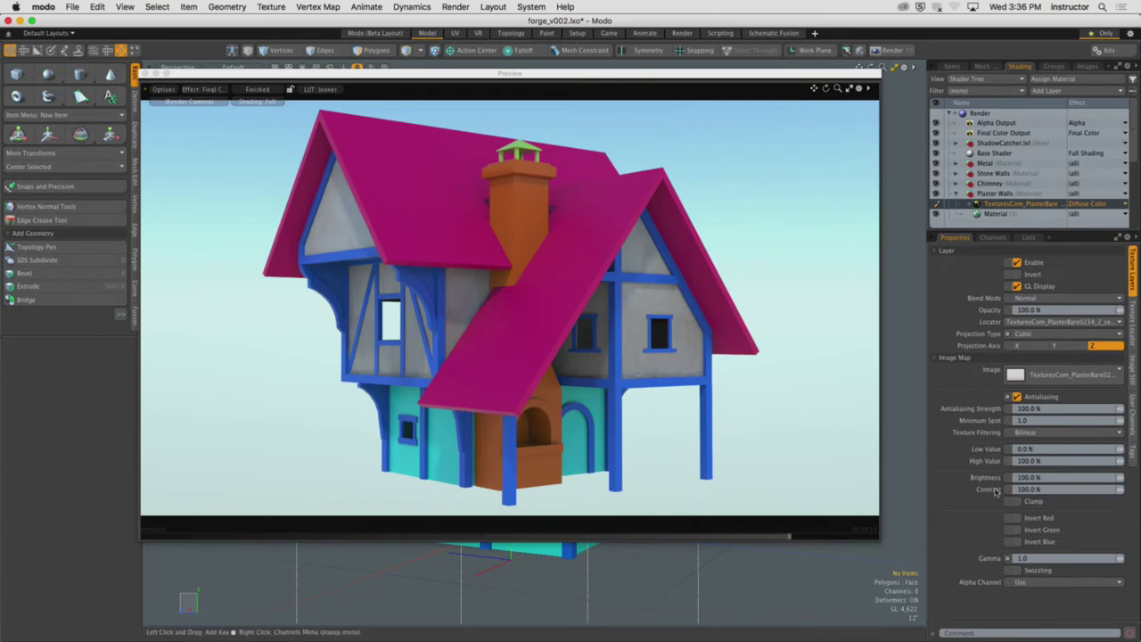
Drag the plaster image map's contrast up to 270% and enter brightness 94%
drag(1122, 492, 1140, 493)
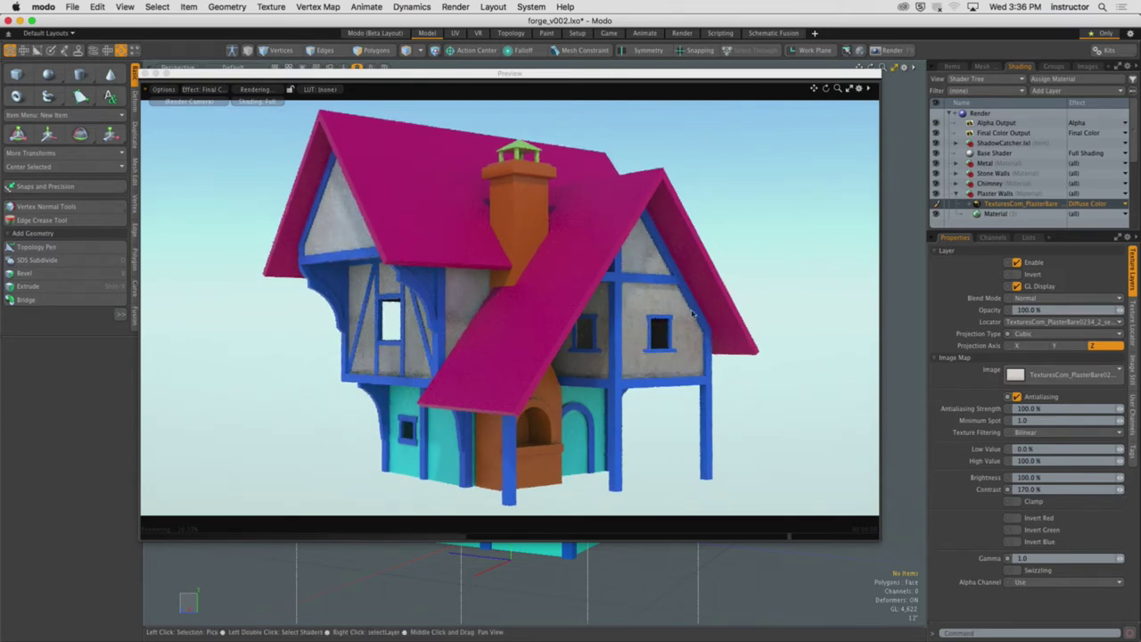
drag(1125, 492, 1131, 491)
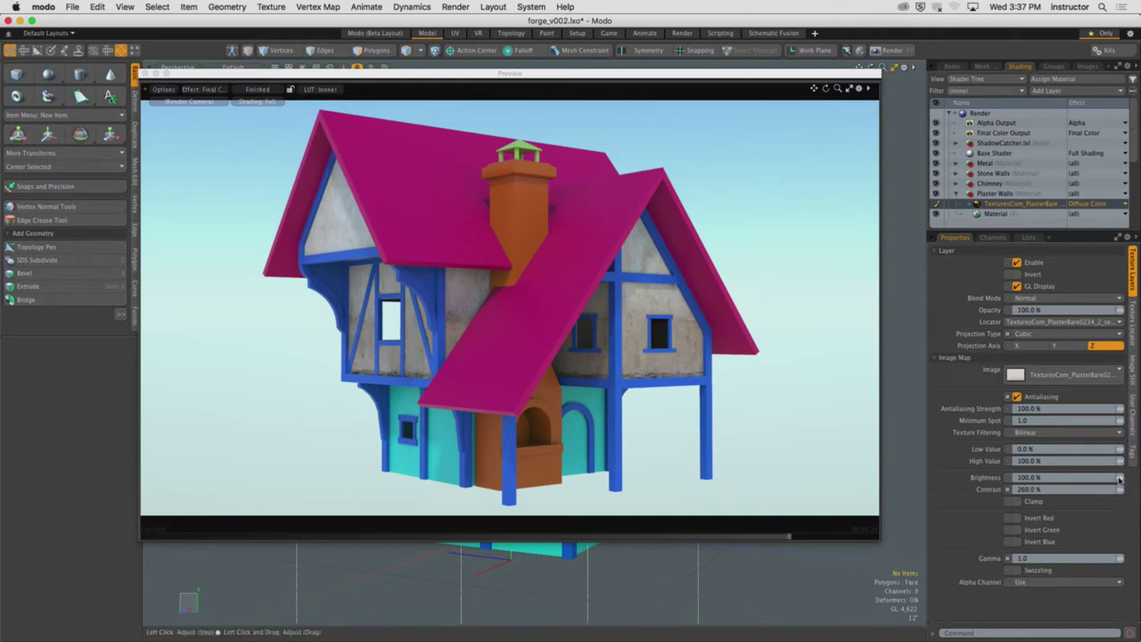
drag(1120, 478, 1132, 478)
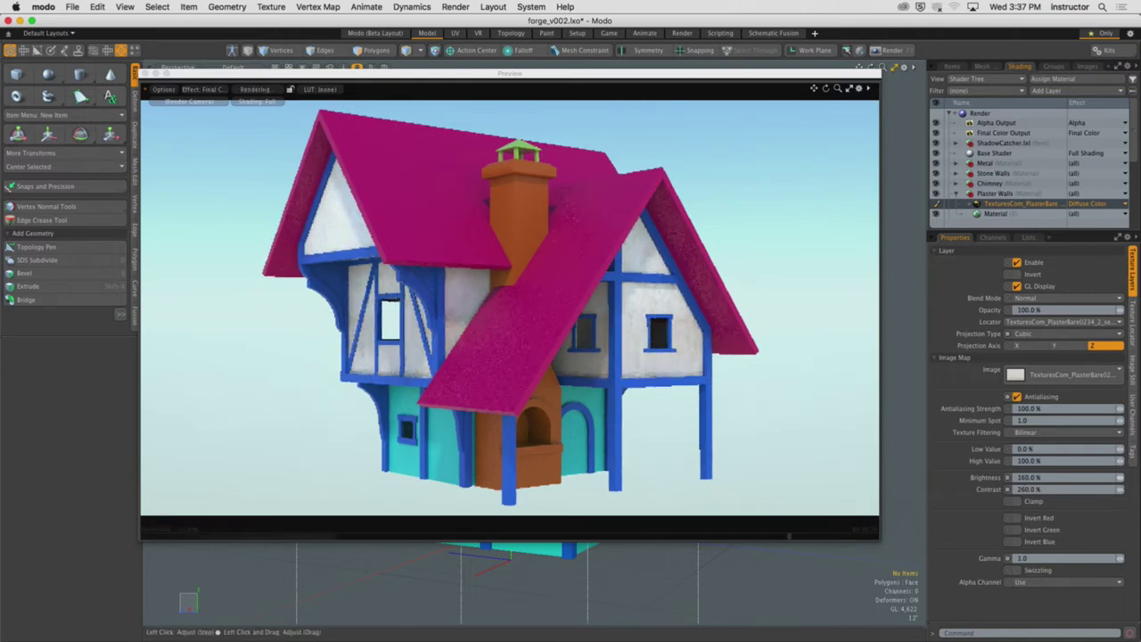
drag(1120, 479, 1098, 478)
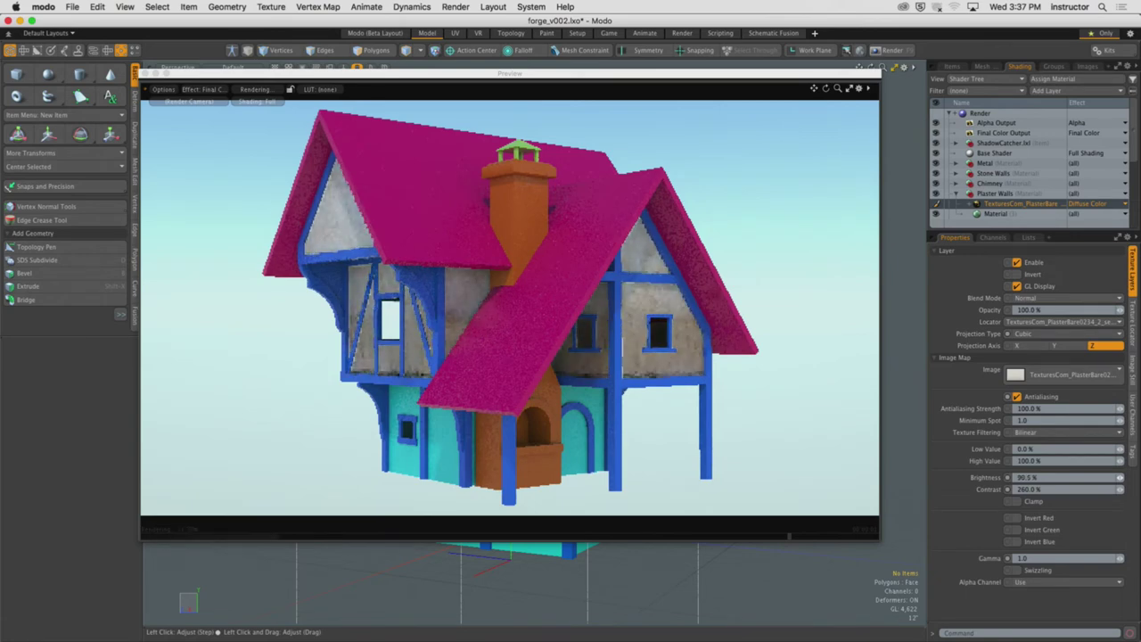
click(1121, 489)
click(1066, 478)
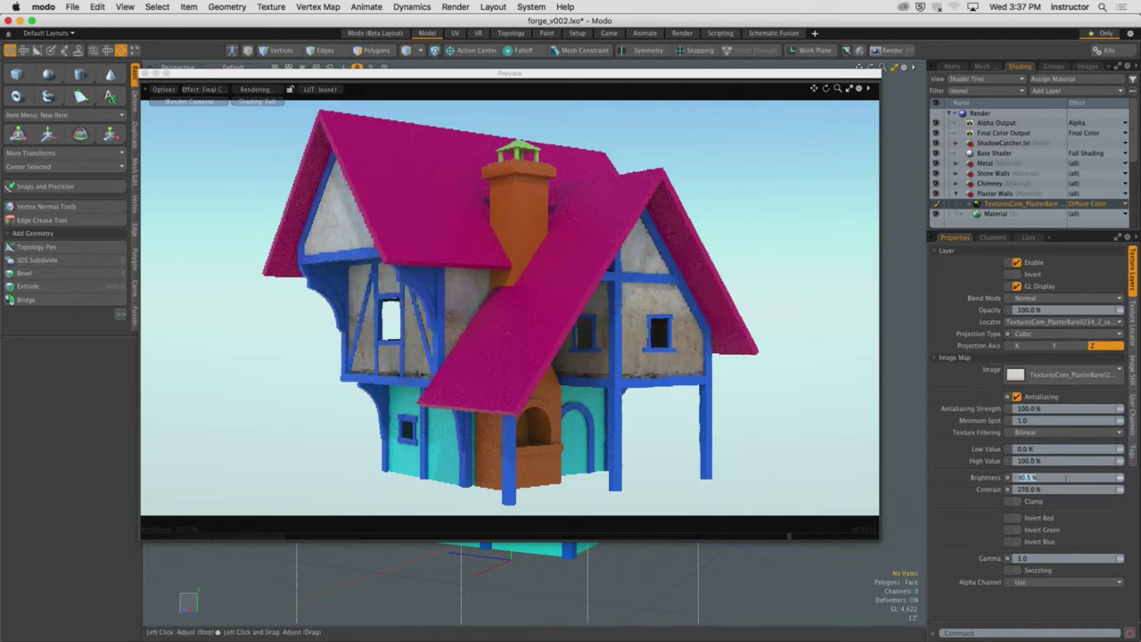
text(94)
key(Return)
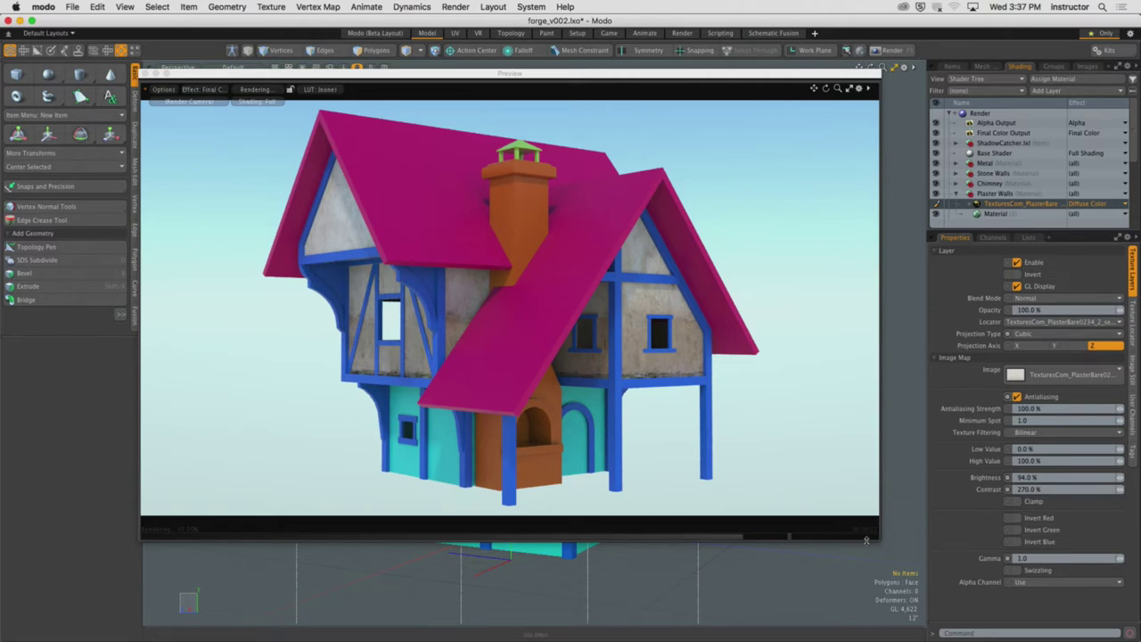
Try gamma 1.8 with contrast and brightness reset to 100%
click(1026, 558)
text(1)
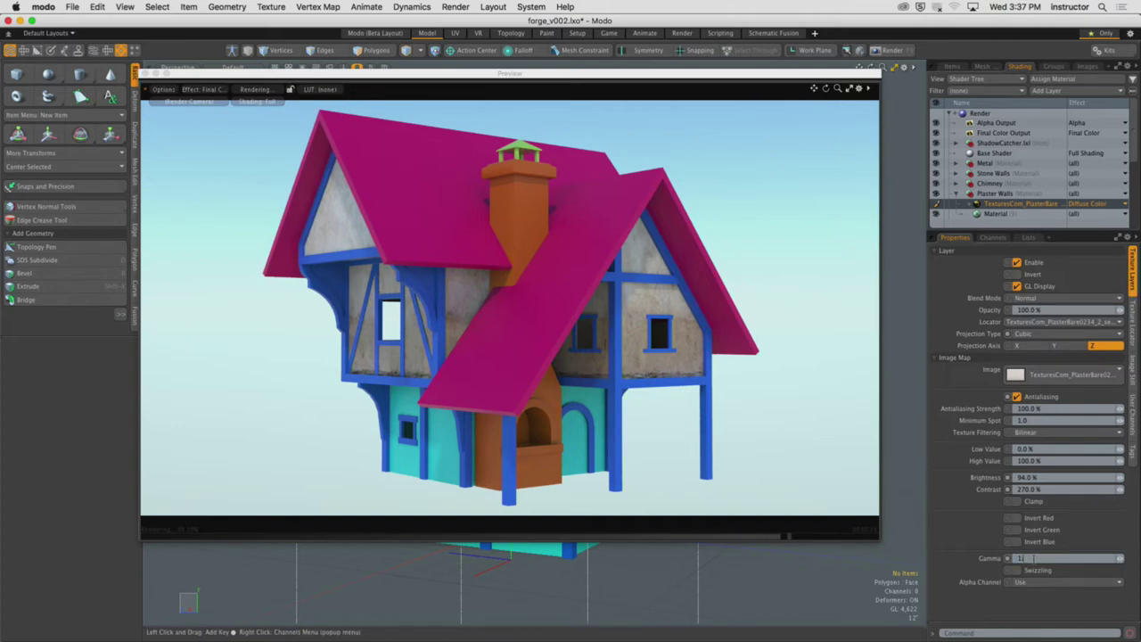
text(8)
key(Return)
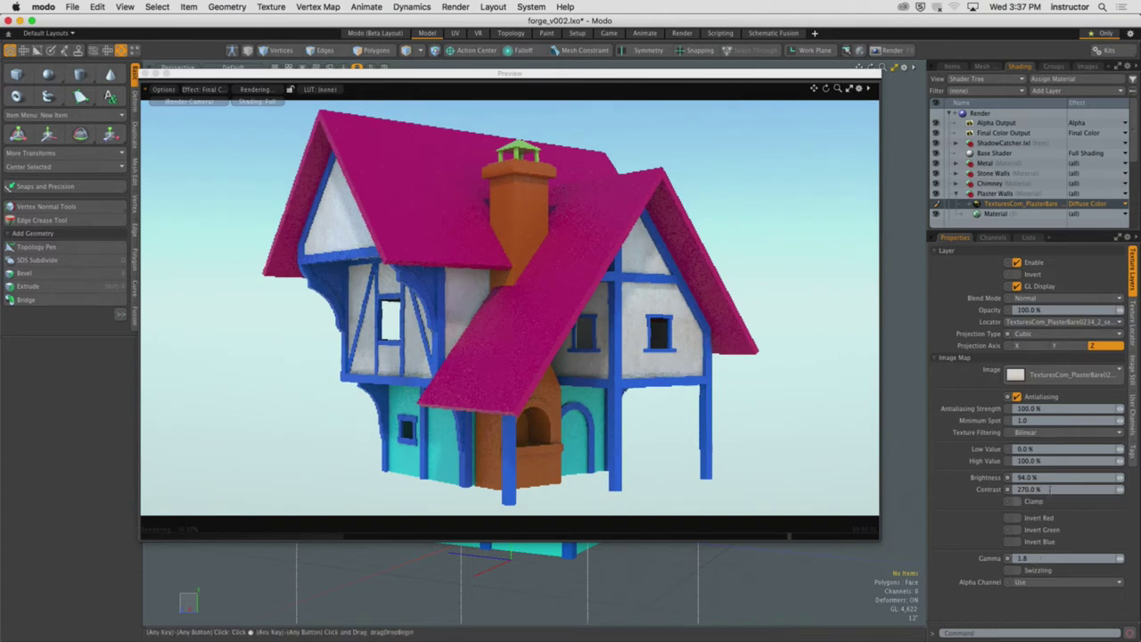
click(1049, 490)
text(100)
key(Return)
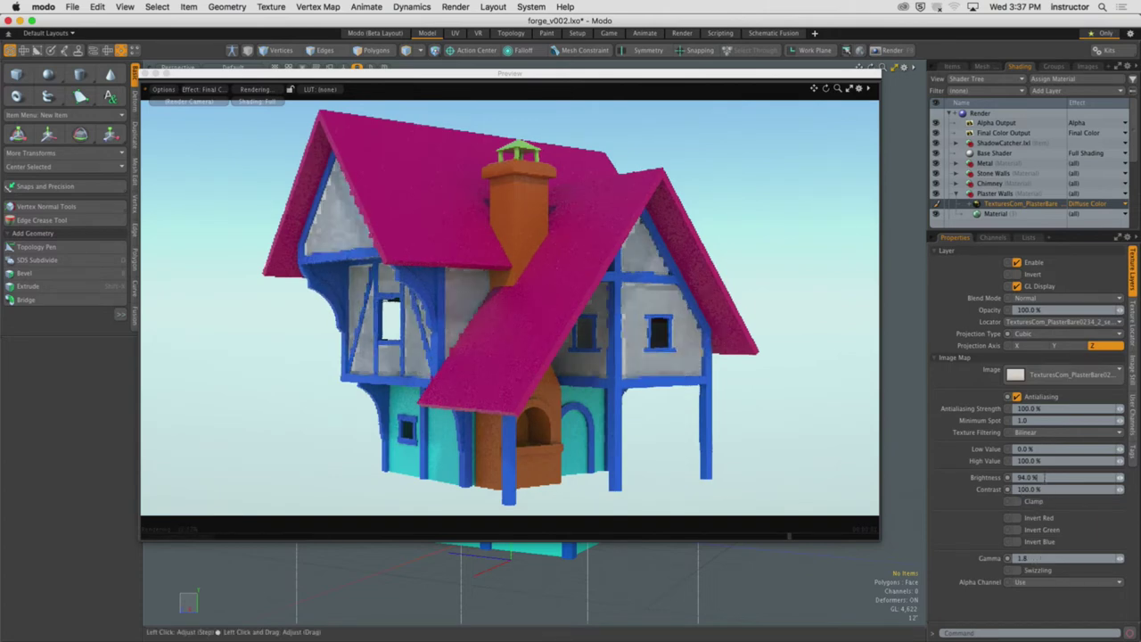
click(1043, 477)
text(100)
key(Return)
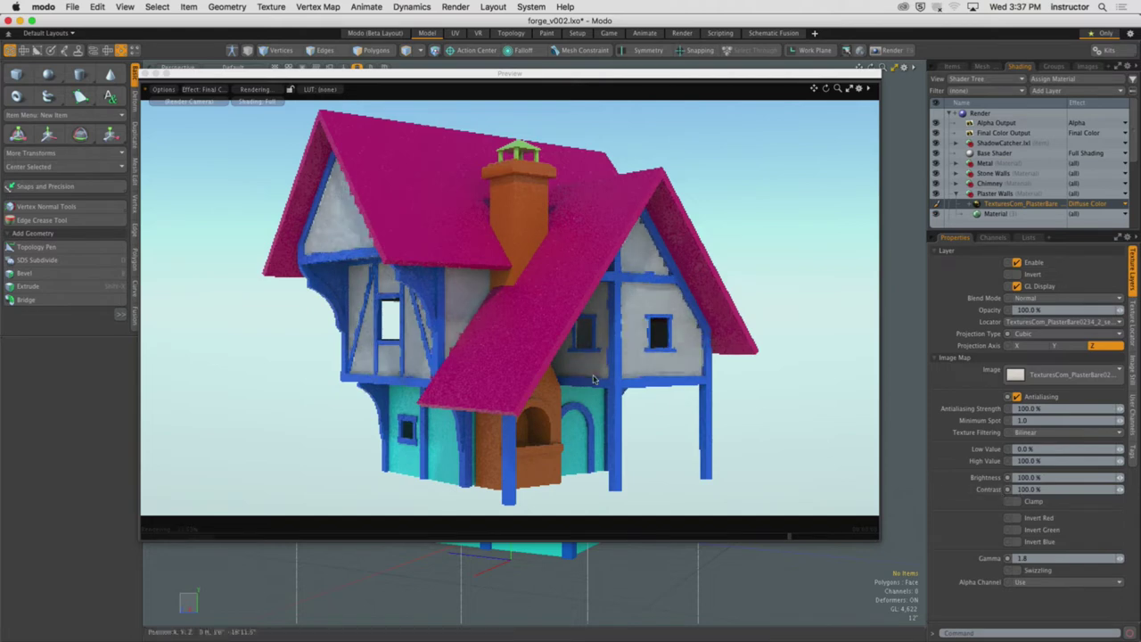
Try gamma 0.4, then settle the plaster texture's gamma at 0.9
click(1037, 558)
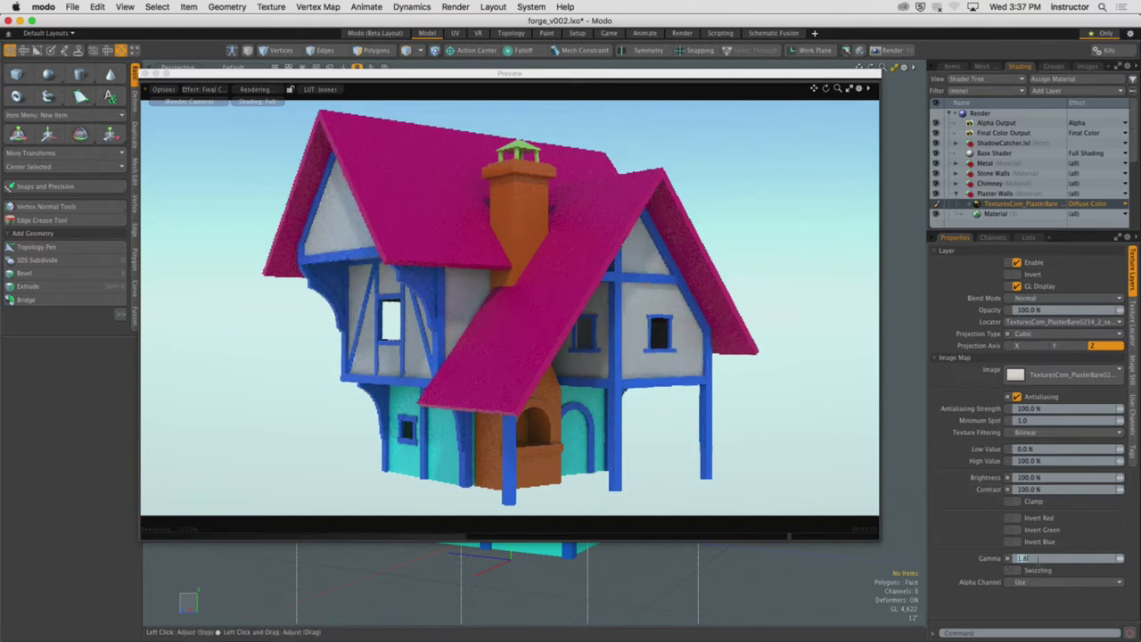
text(0.4)
key(Return)
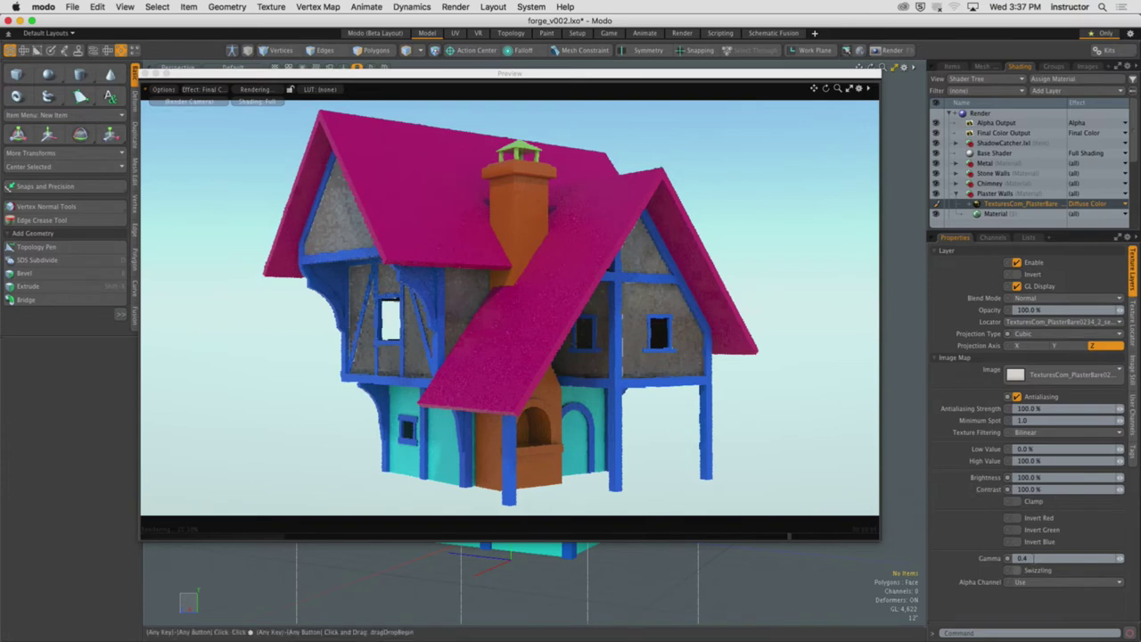
click(1033, 558)
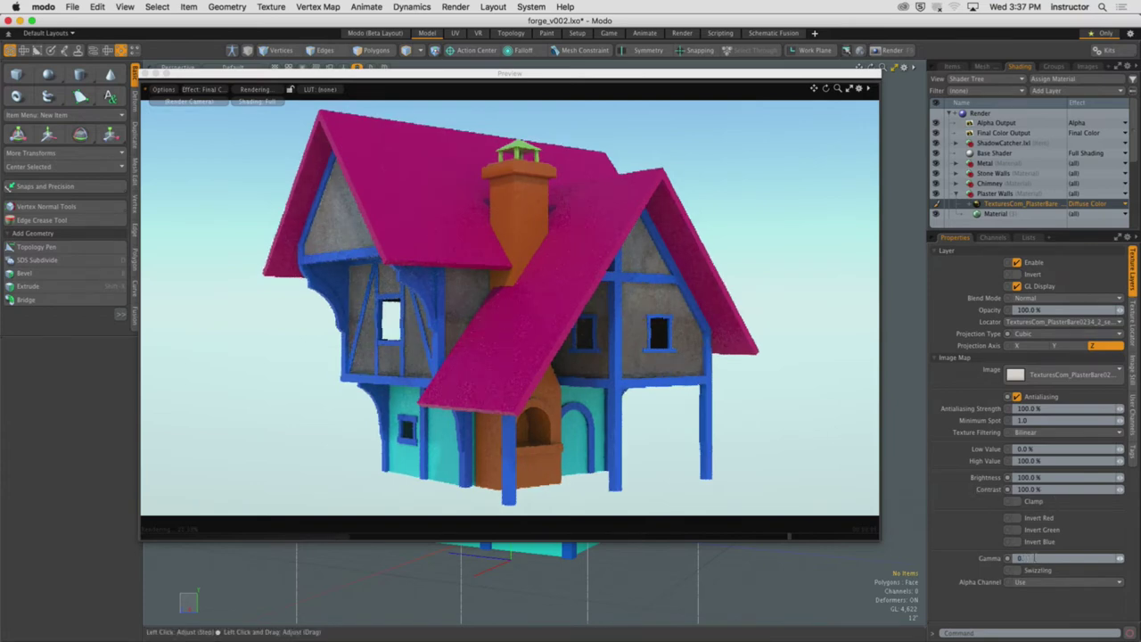
key(Return)
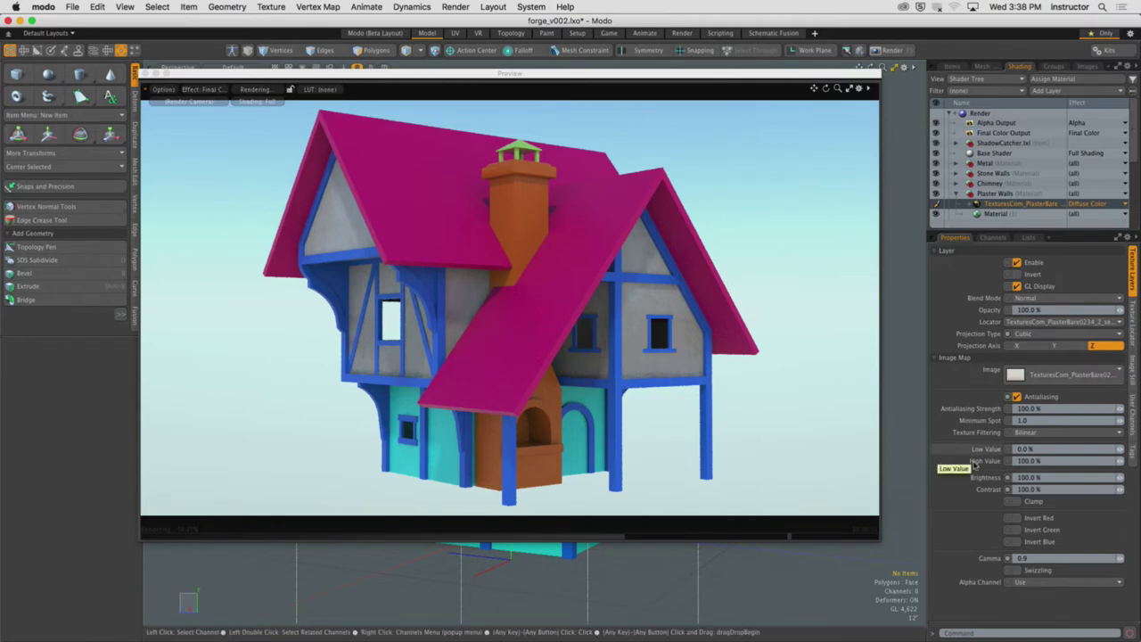
Restore contrast 270% and brightness 94%, then render the house with F9
click(1054, 489)
text(270)
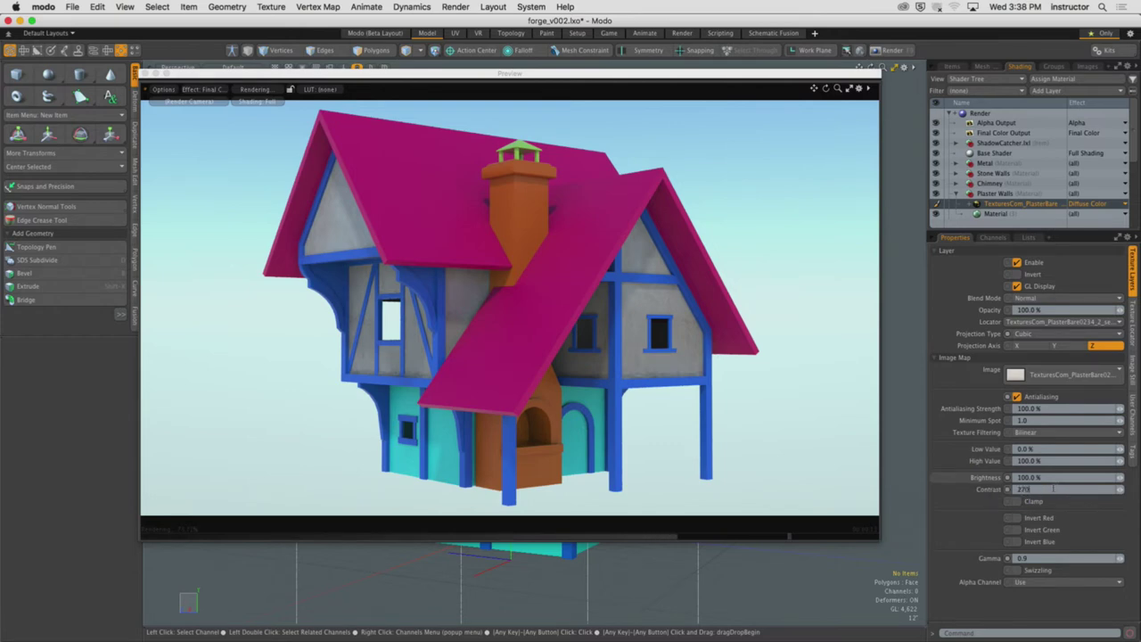
key(Return)
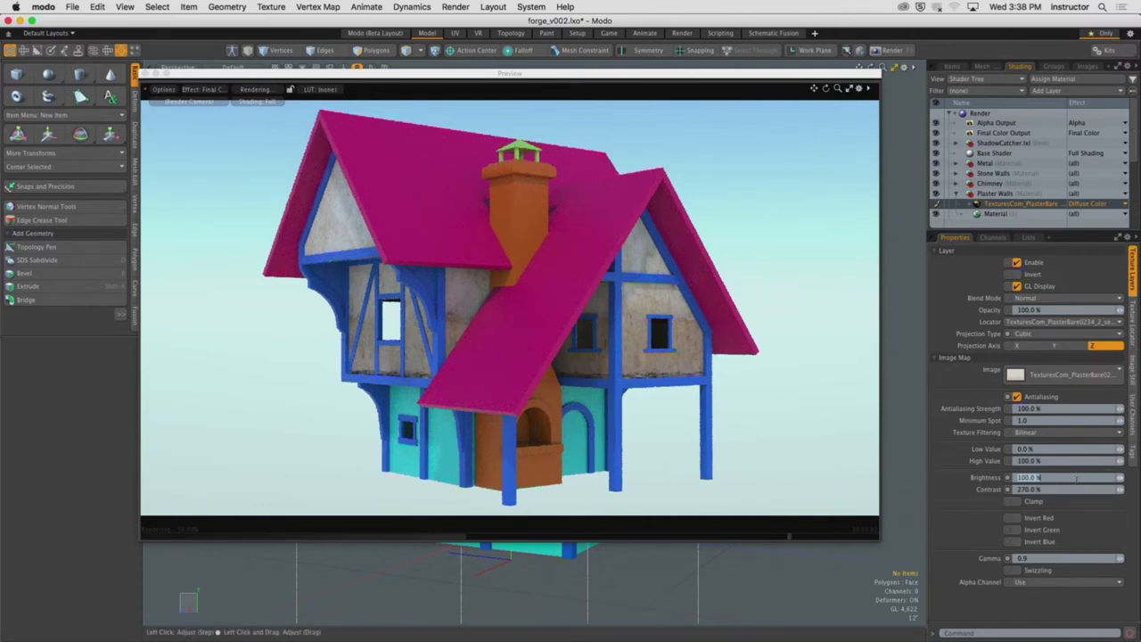
click(1076, 479)
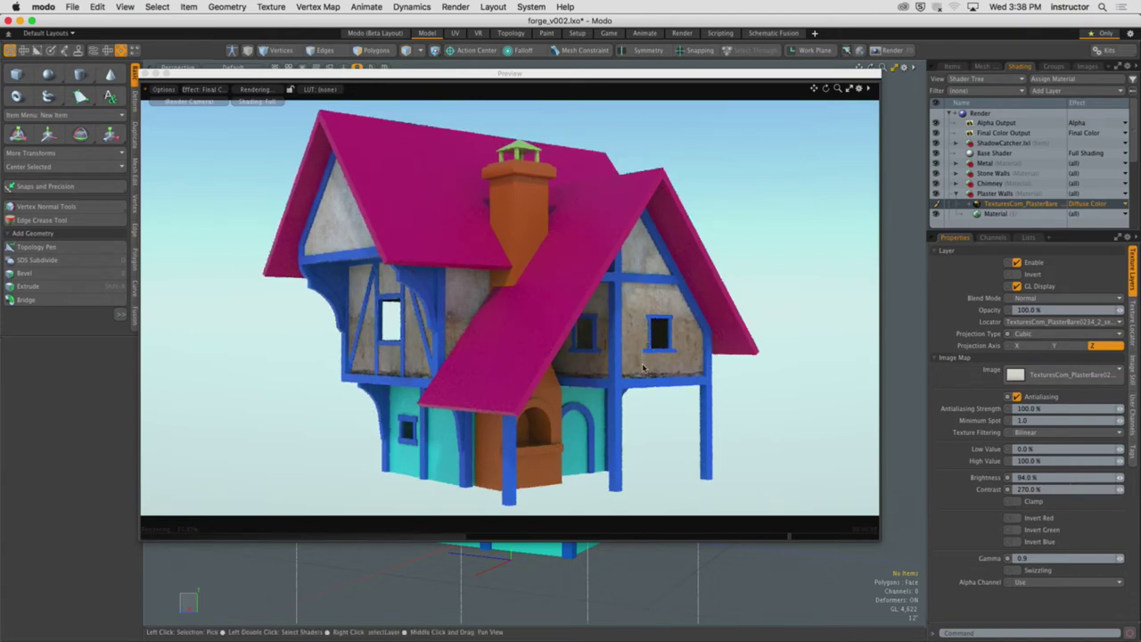
key(F9)
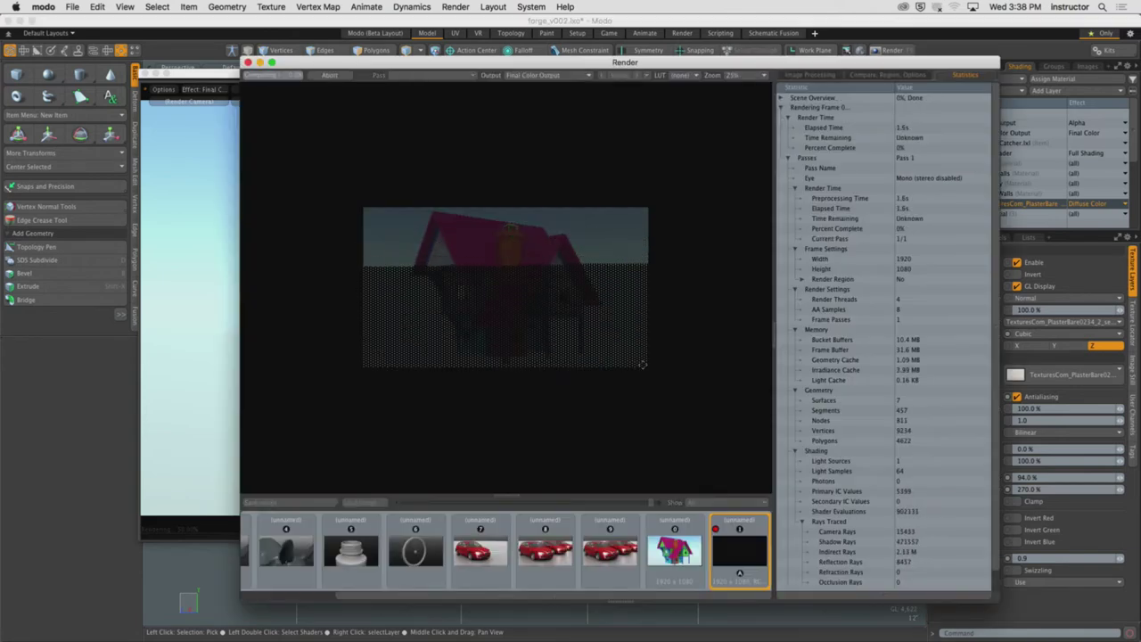
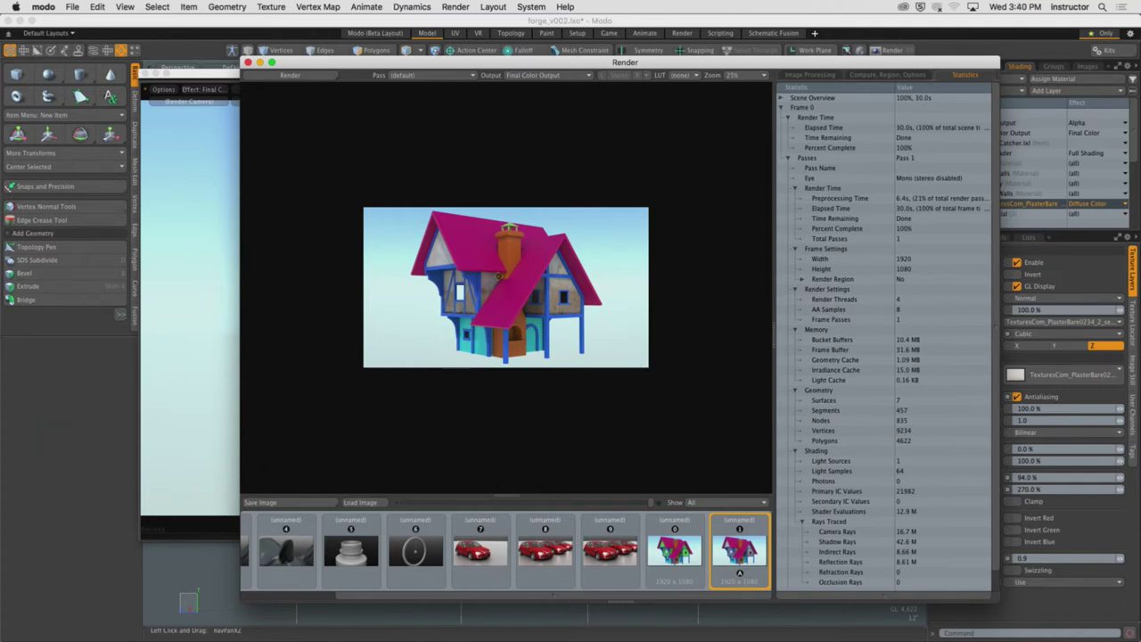
Reset the plaster texture to 100% brightness, 100% contrast, gamma 1, red inversion off, and re-render
scroll(504, 277, up, 2)
scroll(639, 297, up, 3)
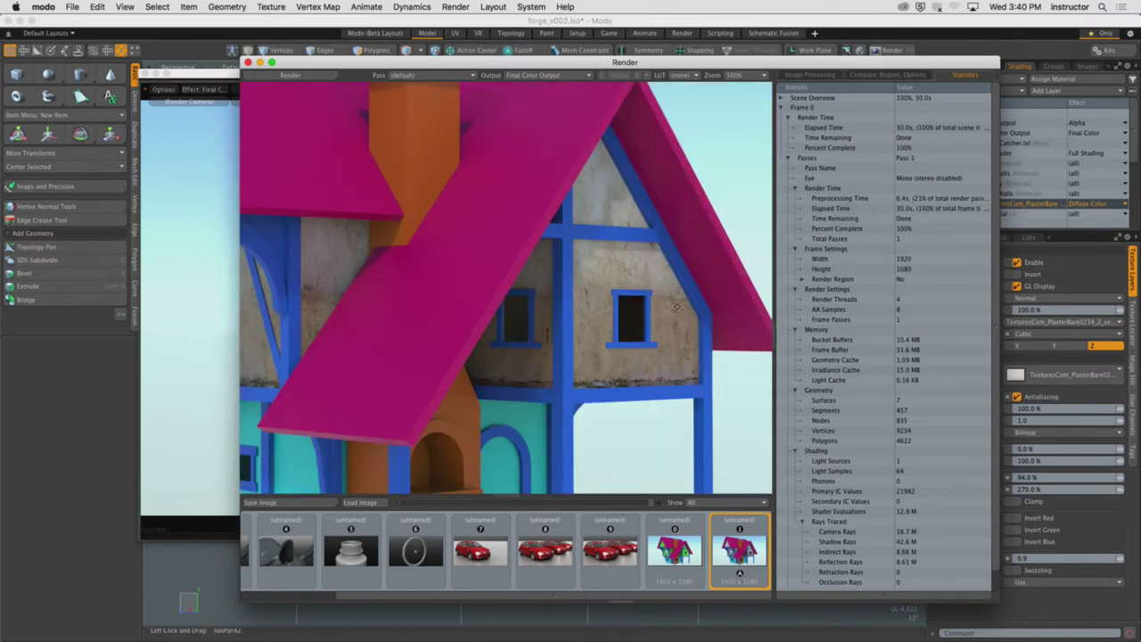
click(1017, 517)
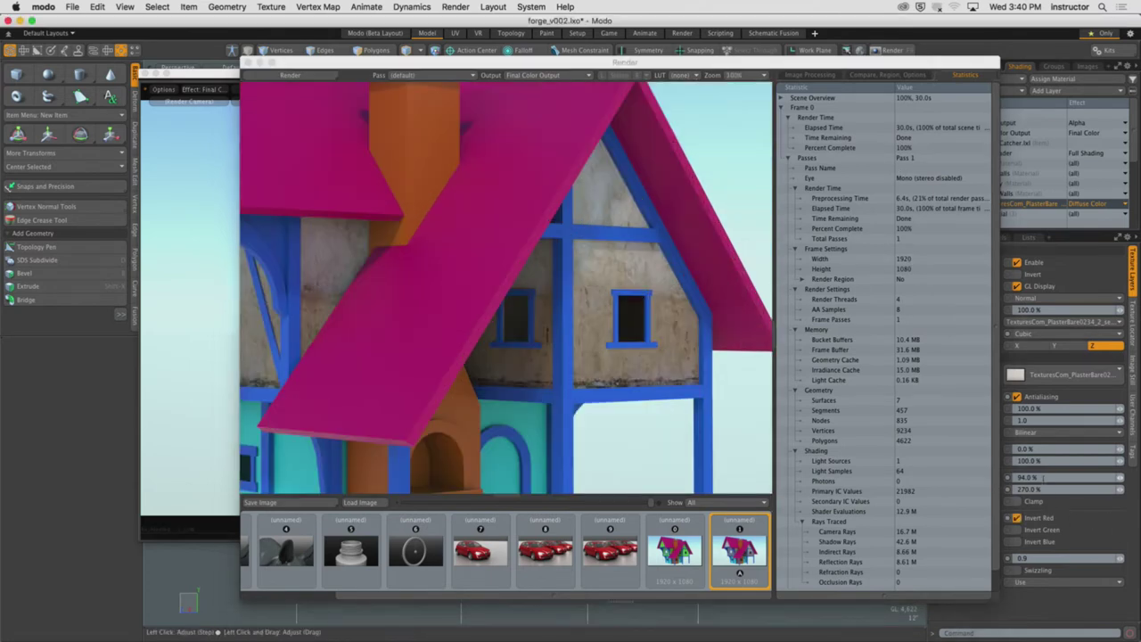
click(1043, 478)
text(100)
click(1054, 490)
text(100)
click(1017, 517)
click(1025, 559)
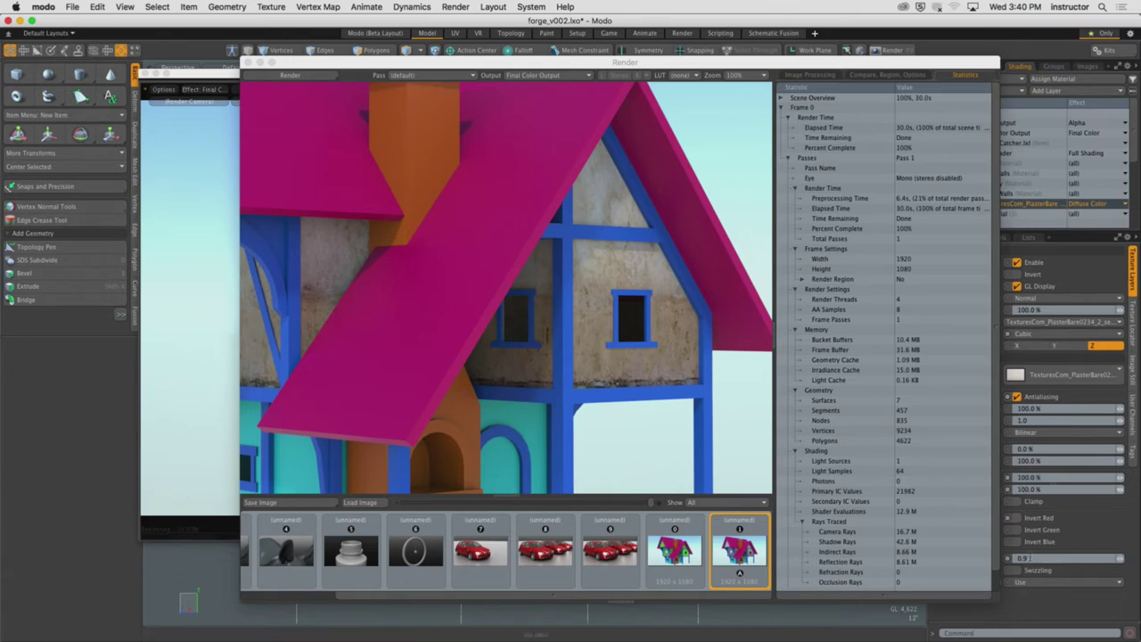
text(1)
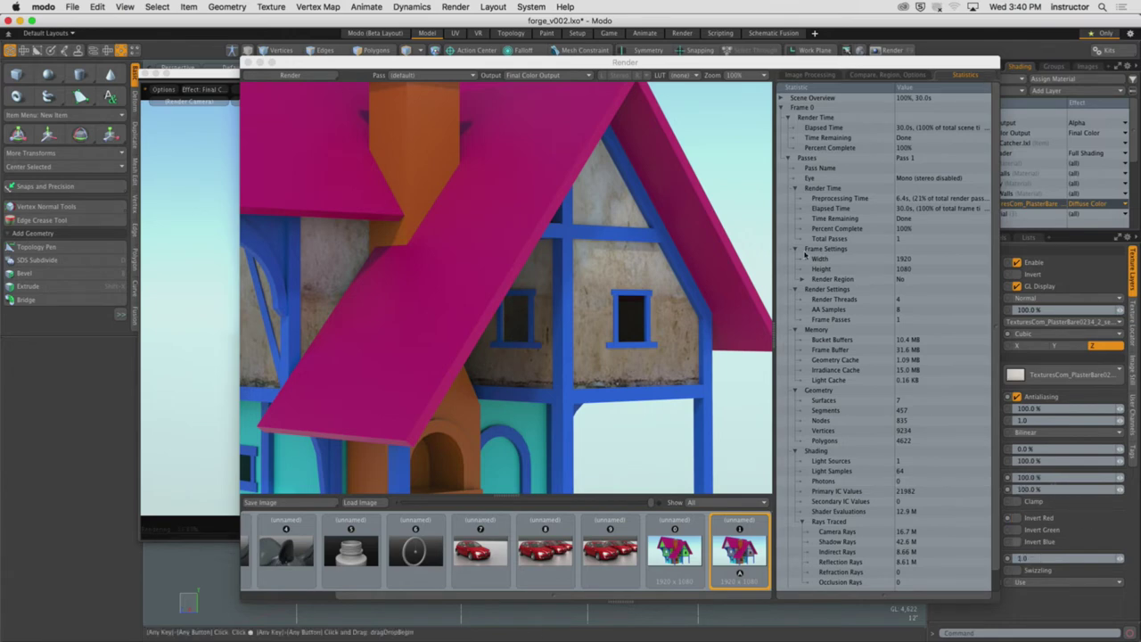
key(F9)
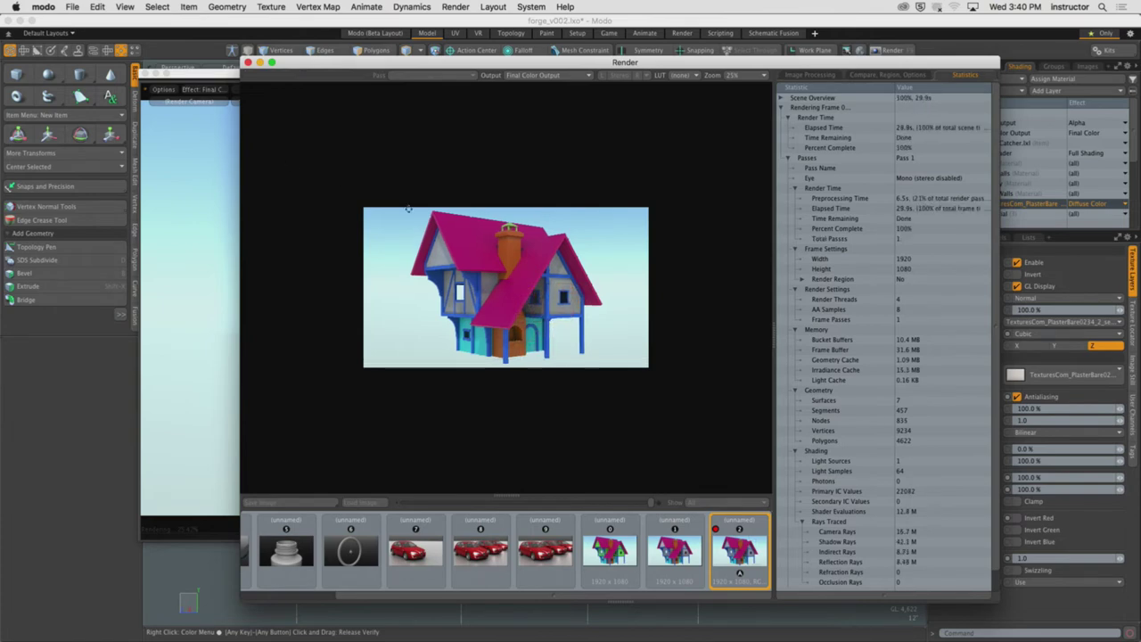
Compare the textured-wall and plain grey-wall render thumbnails, then close the render window
scroll(575, 290, up, 3)
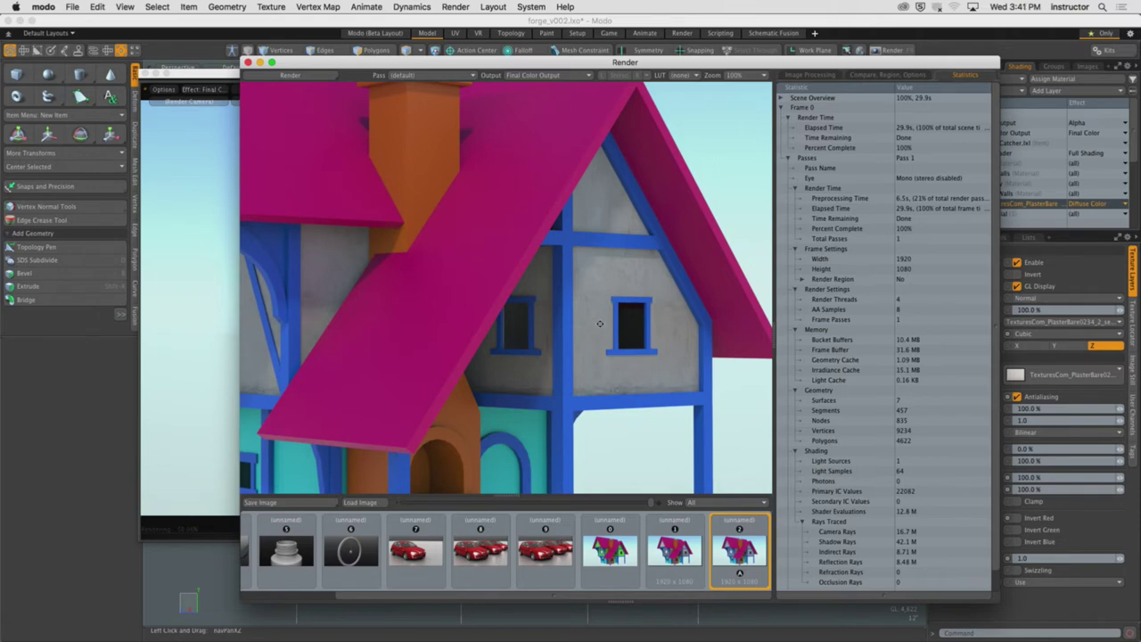
click(675, 552)
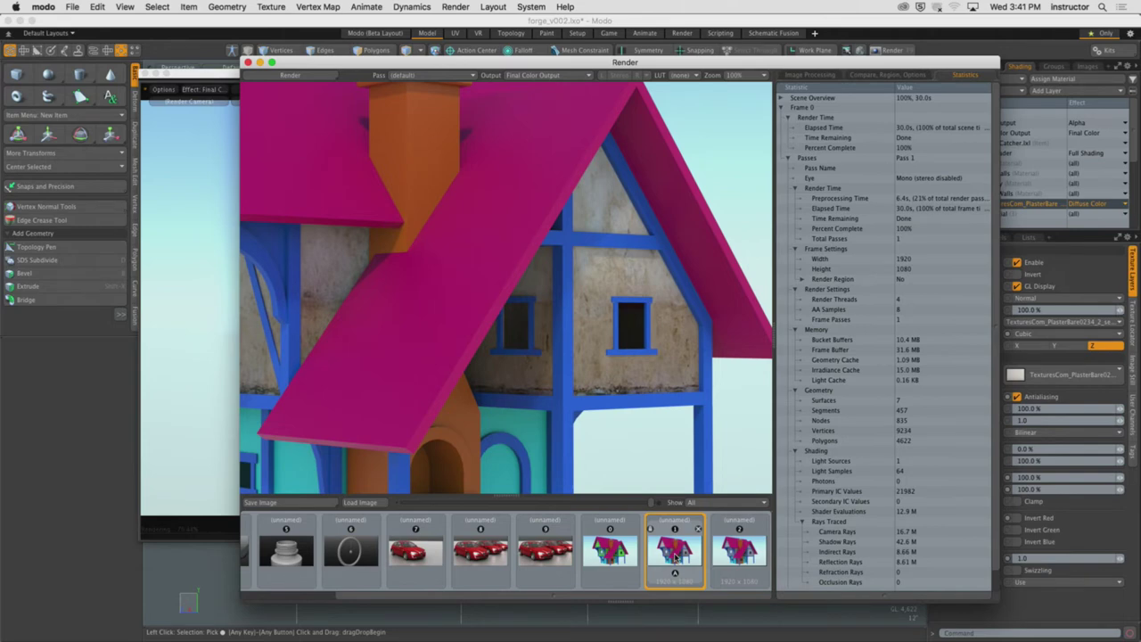
click(739, 553)
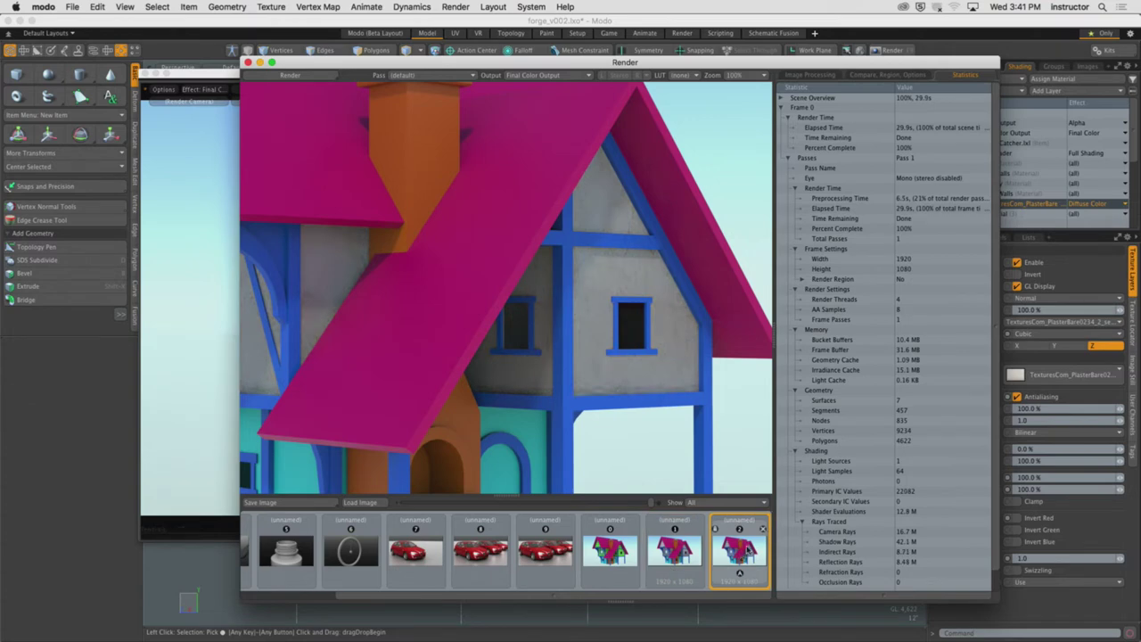
click(676, 560)
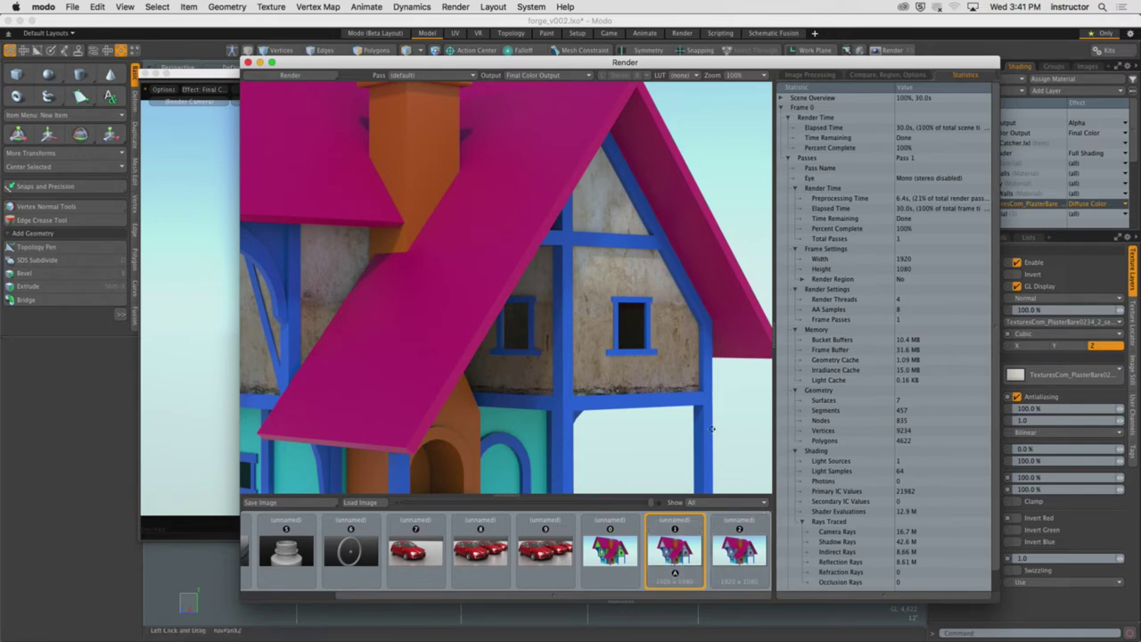
drag(386, 67, 362, 69)
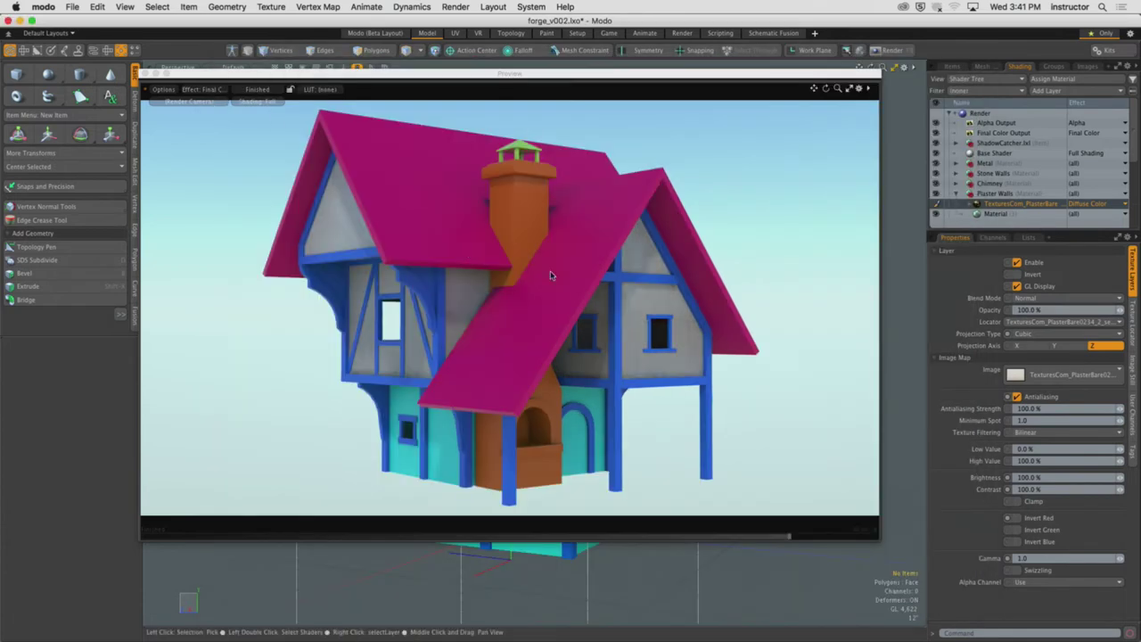
click(223, 63)
key(super+Tab)
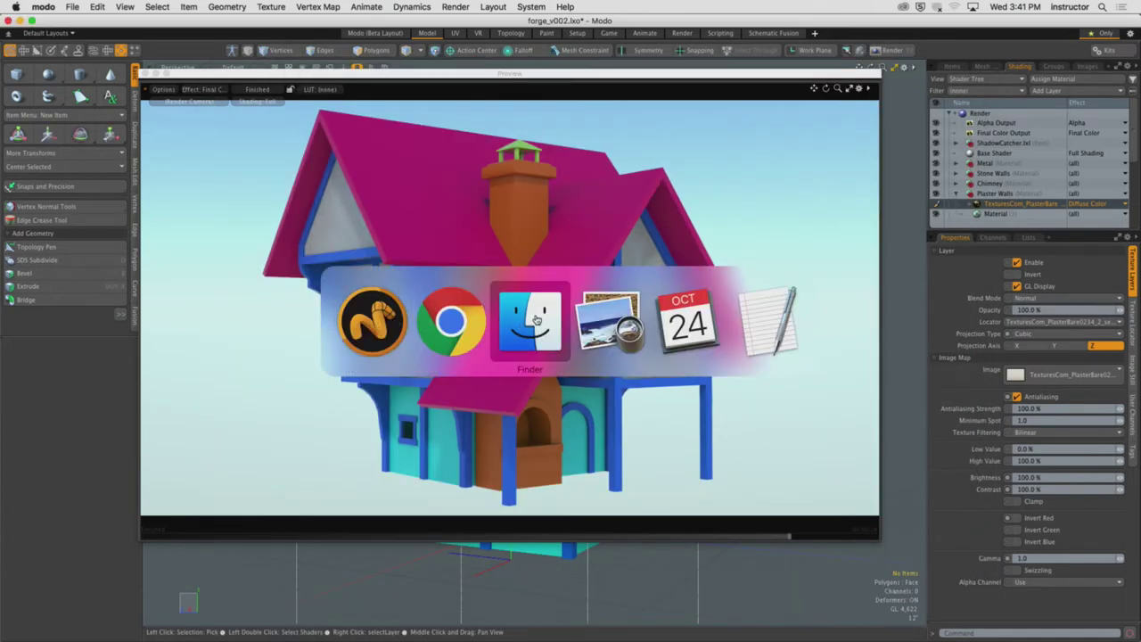
In Chrome, open the textures.com Roofing category and scroll through its 11 subcategories
click(451, 321)
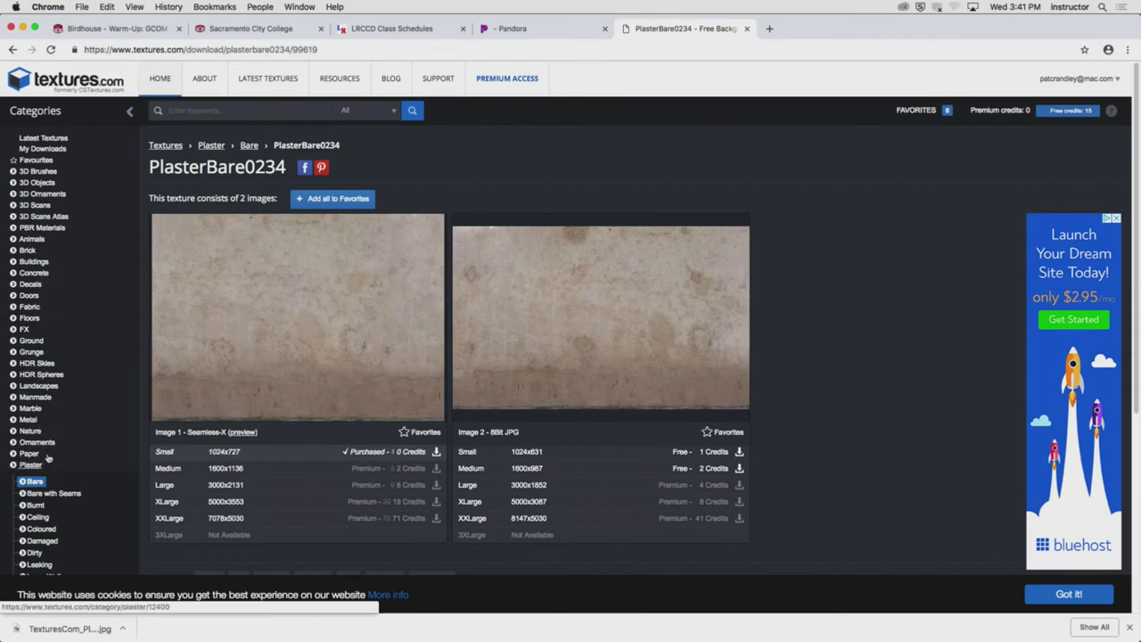
scroll(20, 486, down, 4)
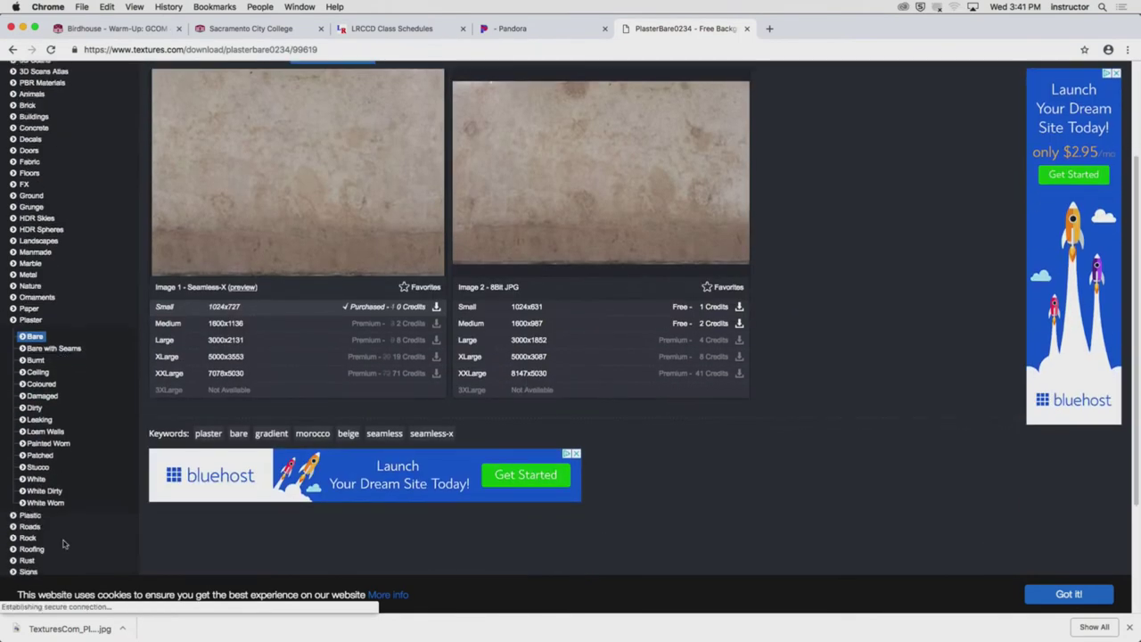
click(36, 550)
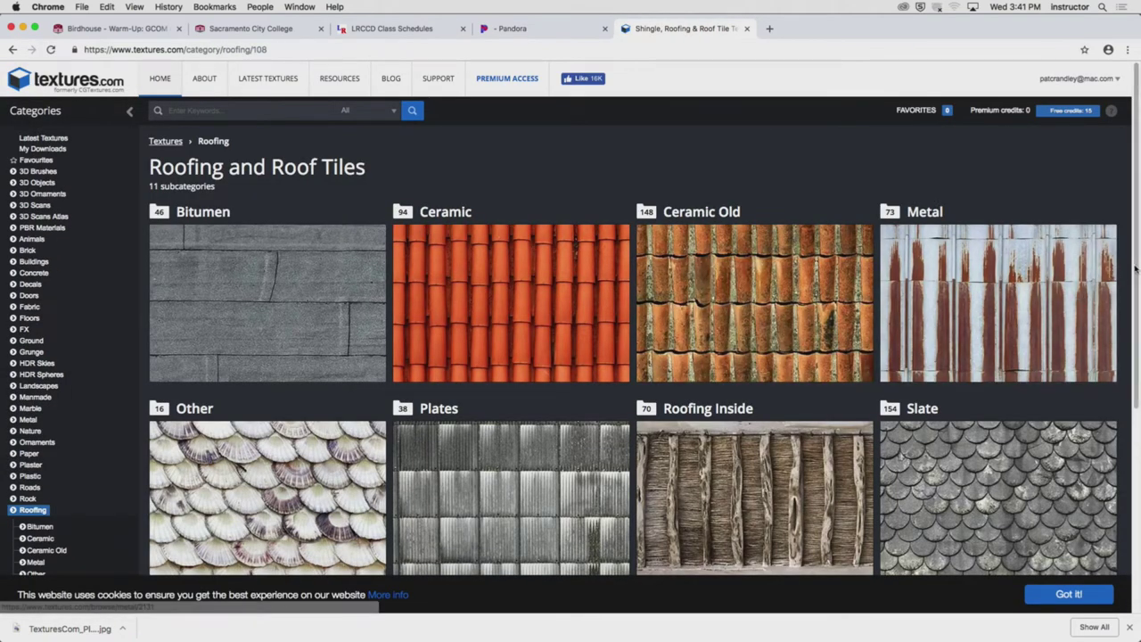
drag(1135, 268, 1134, 389)
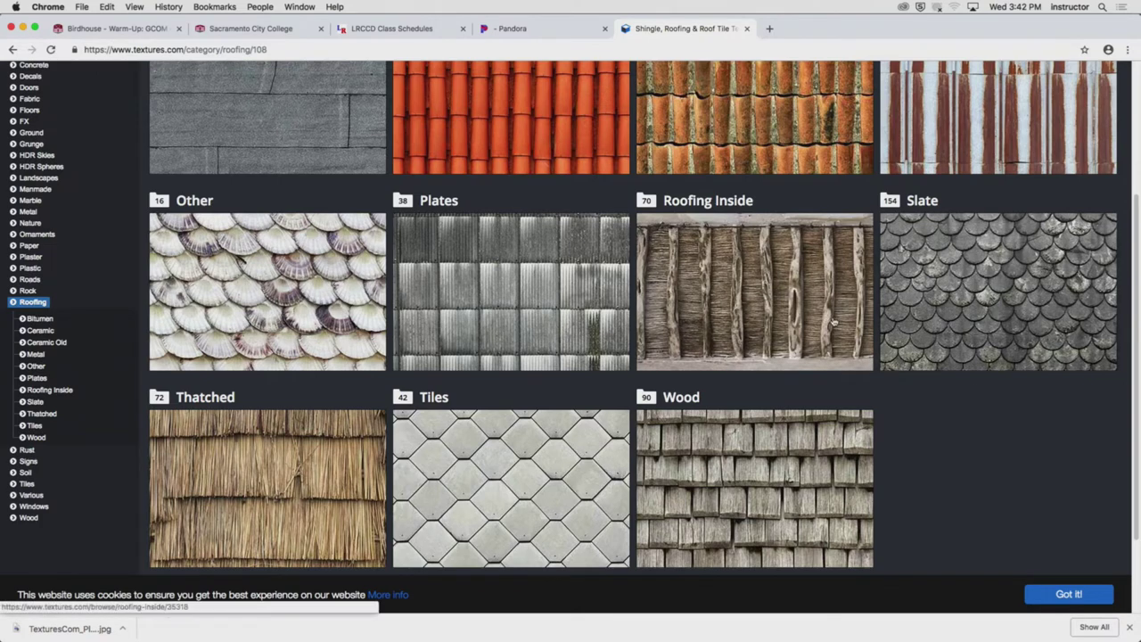
scroll(927, 344, up, 2)
scroll(927, 343, down, 2)
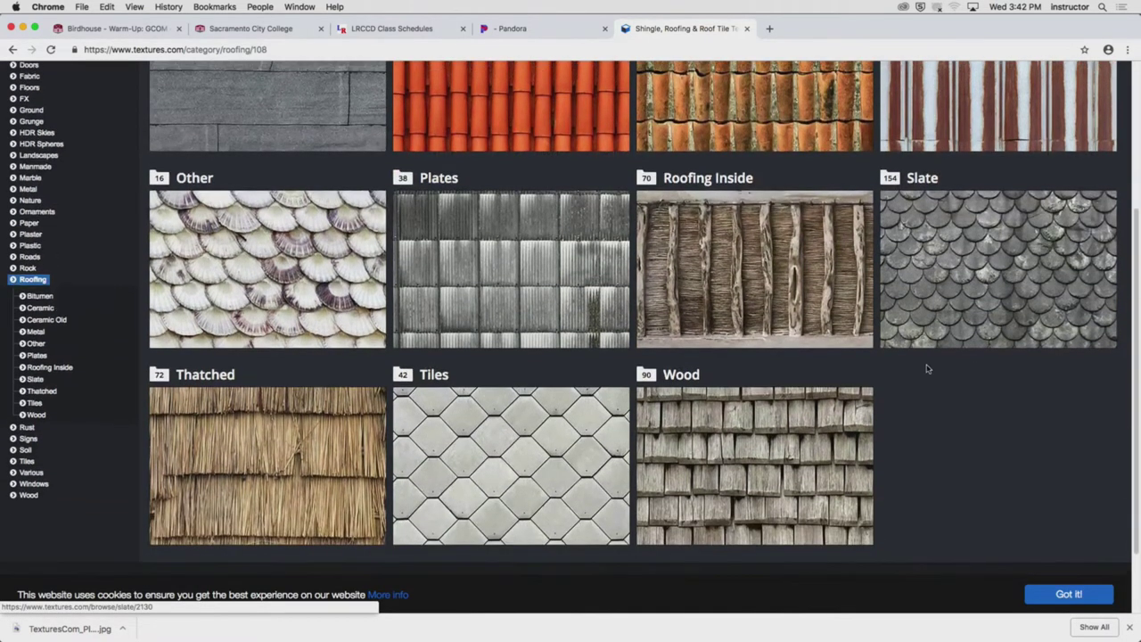
scroll(903, 383, up, 5)
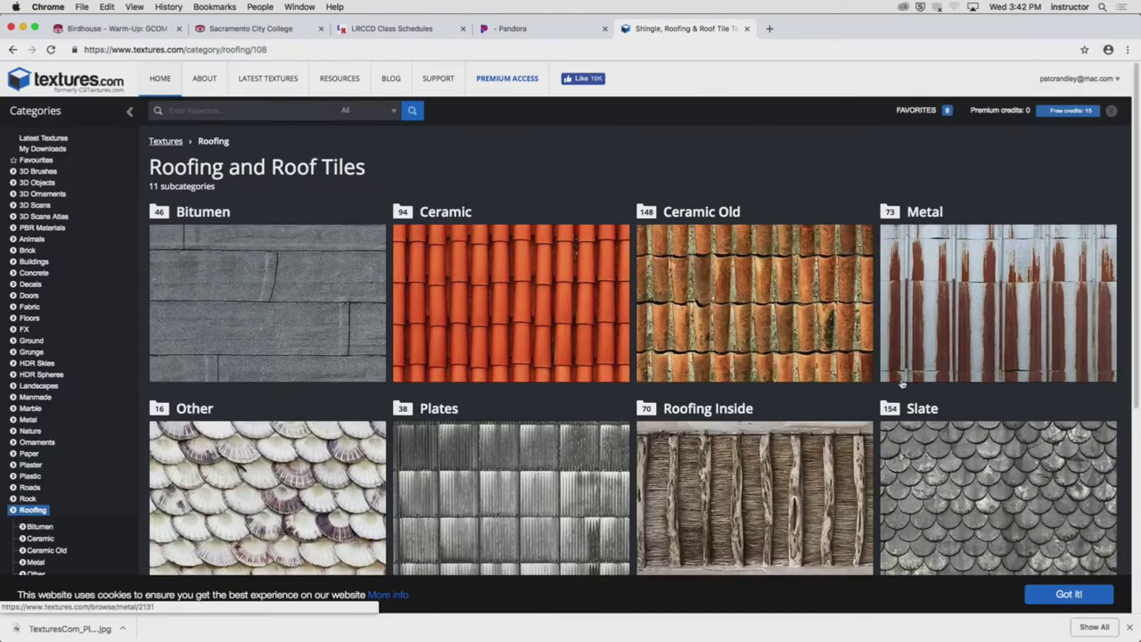
scroll(903, 384, down, 5)
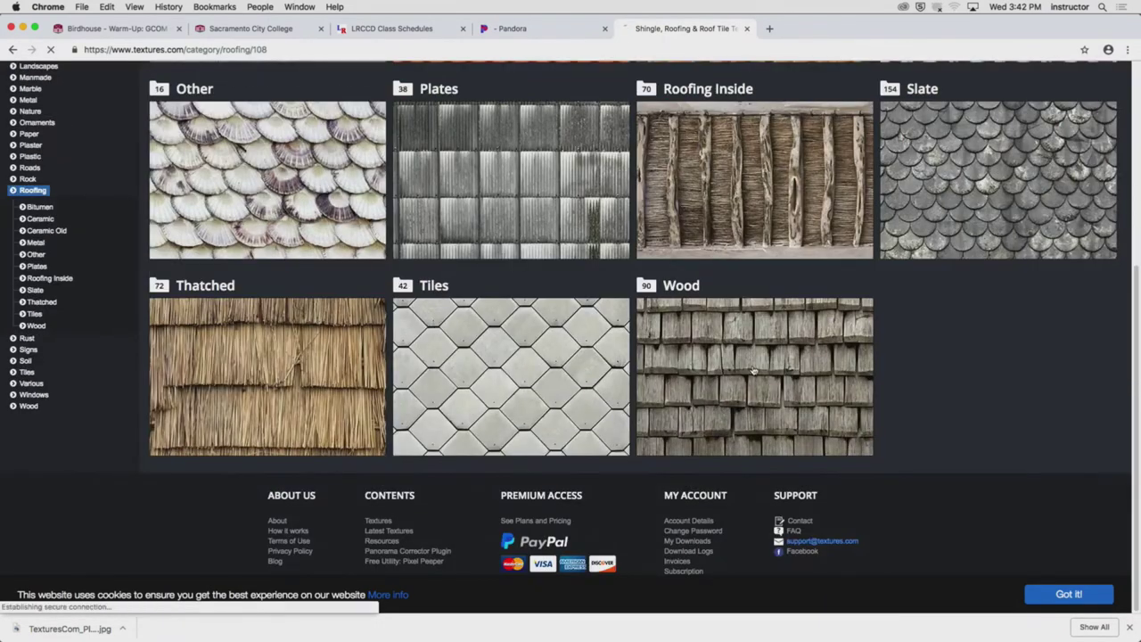
Download the Small seamless RooftilesWood0076 image from the Wood roof tiles category
click(649, 401)
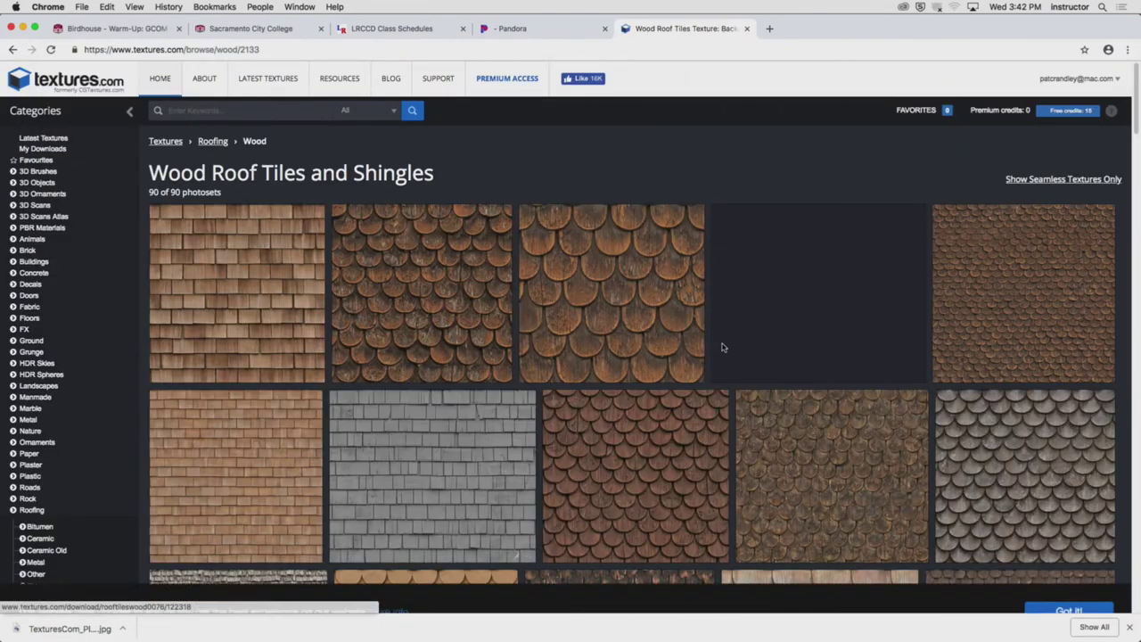
click(638, 306)
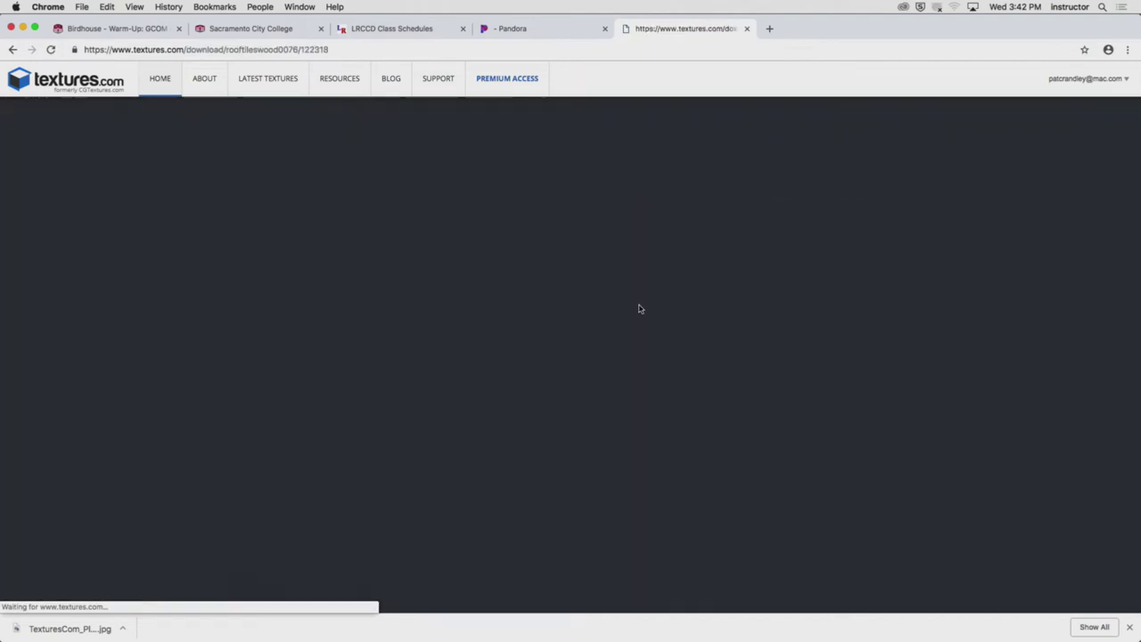
click(436, 451)
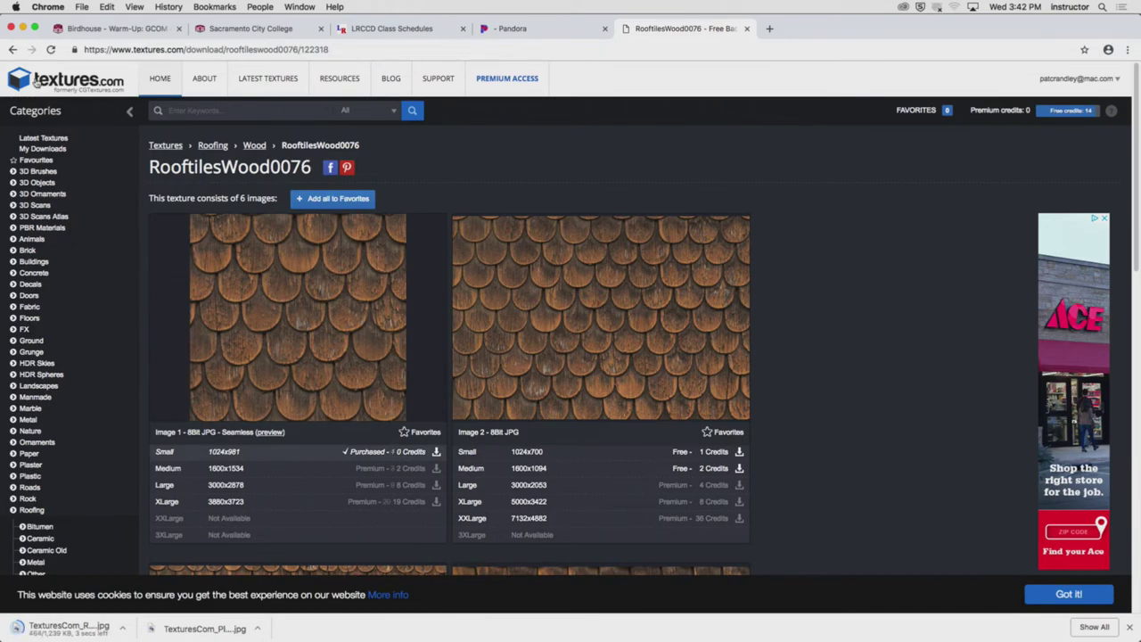
Download the Small seamless RoofingInside0010 image from Roofing Inside, then hide Chrome
click(13, 51)
click(13, 50)
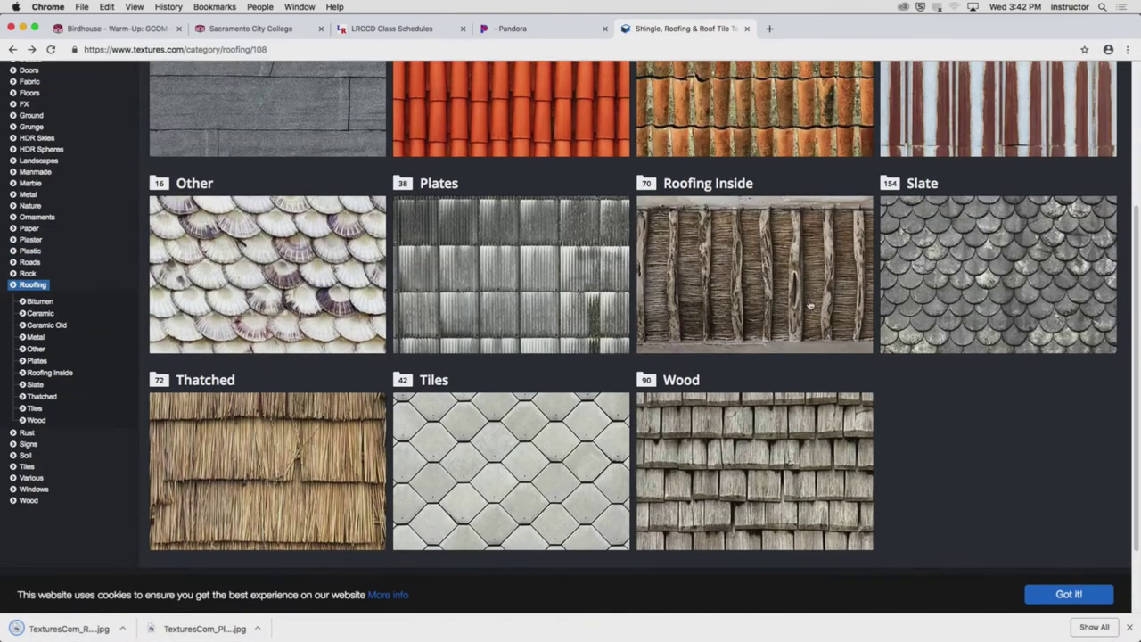
click(701, 312)
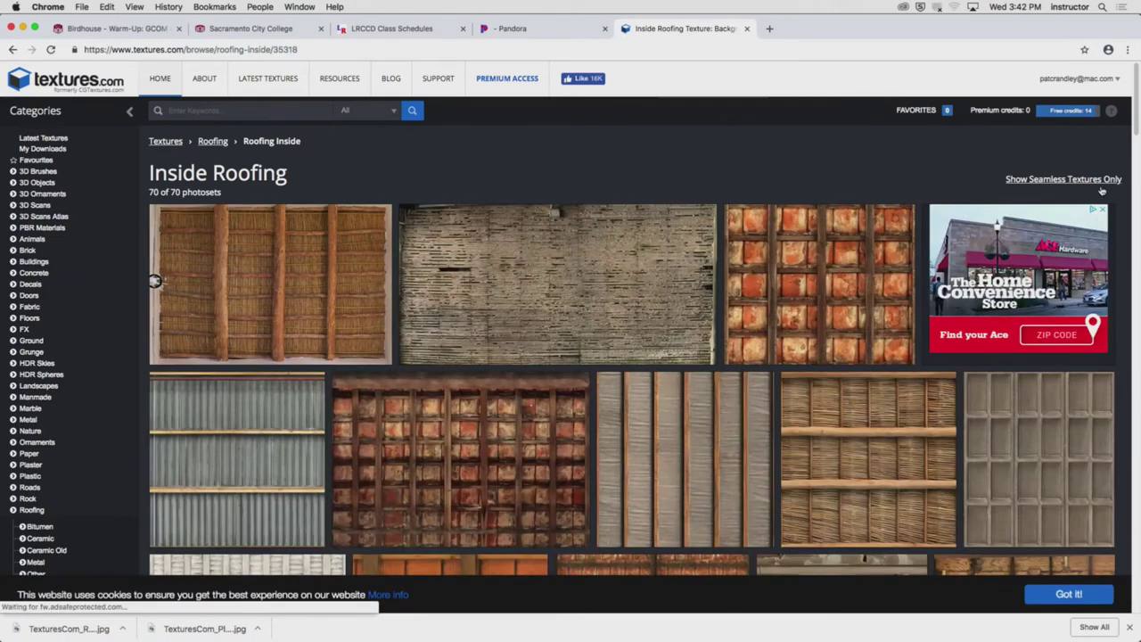
click(1083, 181)
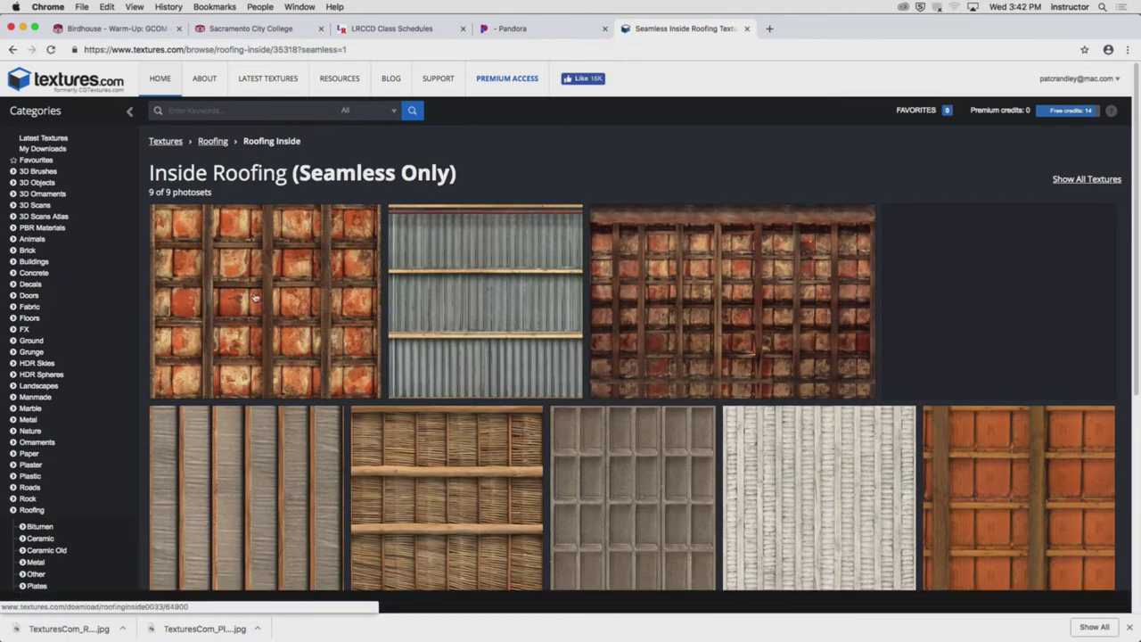
scroll(247, 297, down, 1)
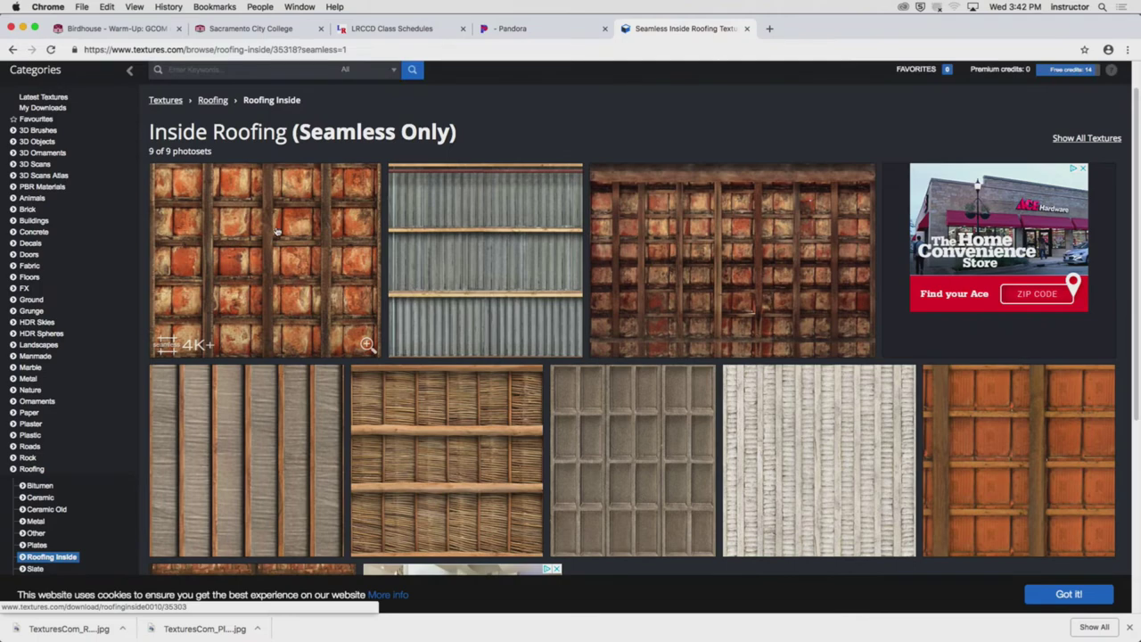
click(277, 231)
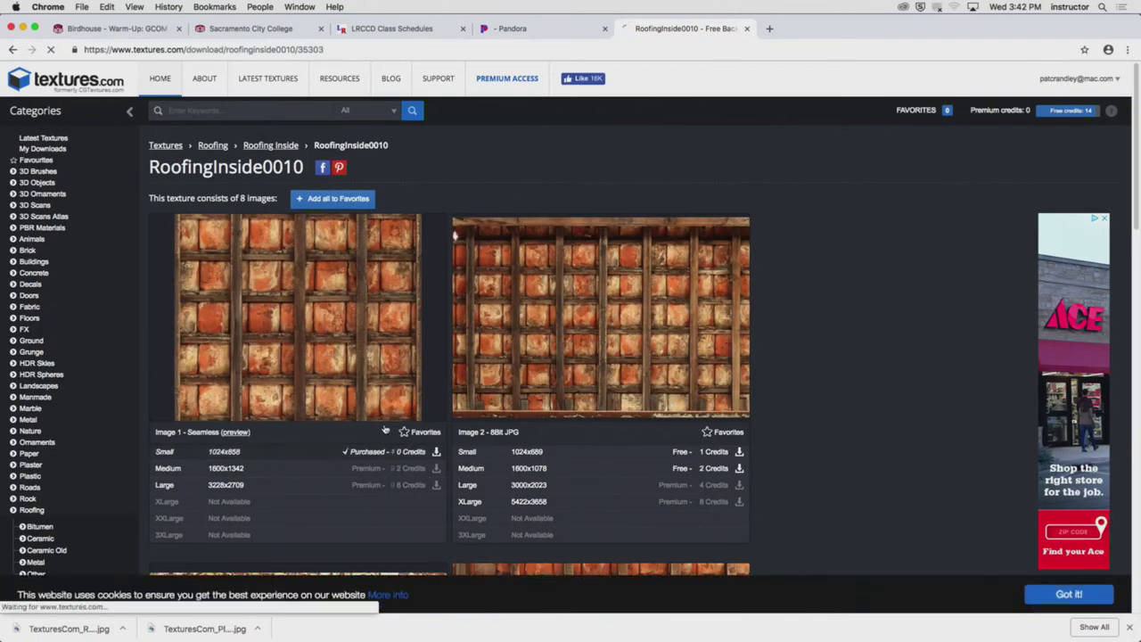
click(436, 451)
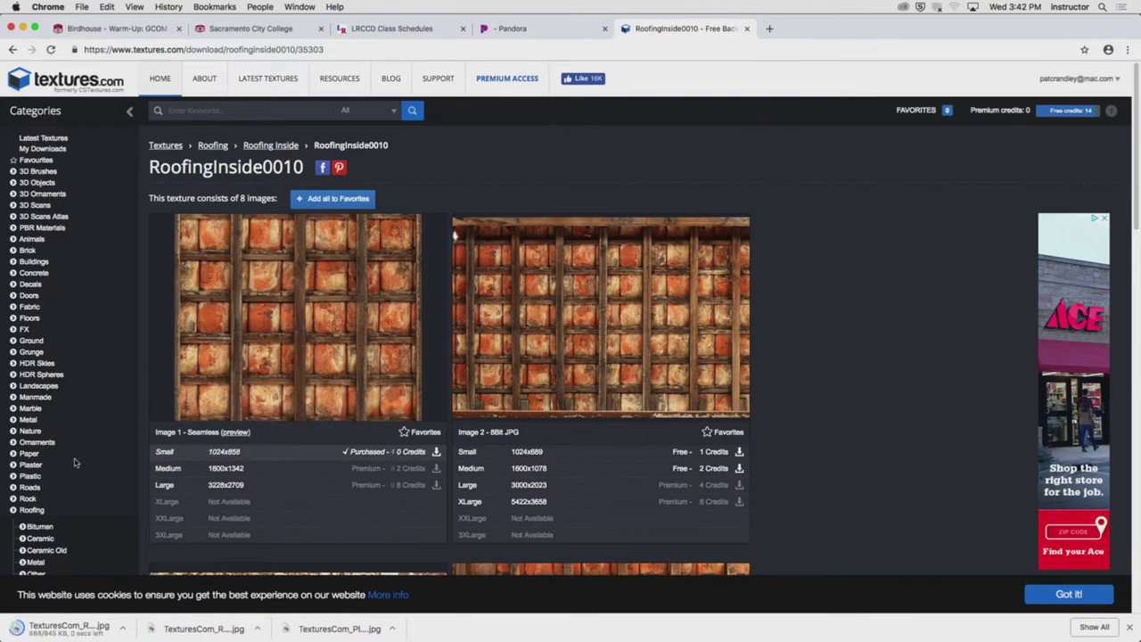
click(47, 6)
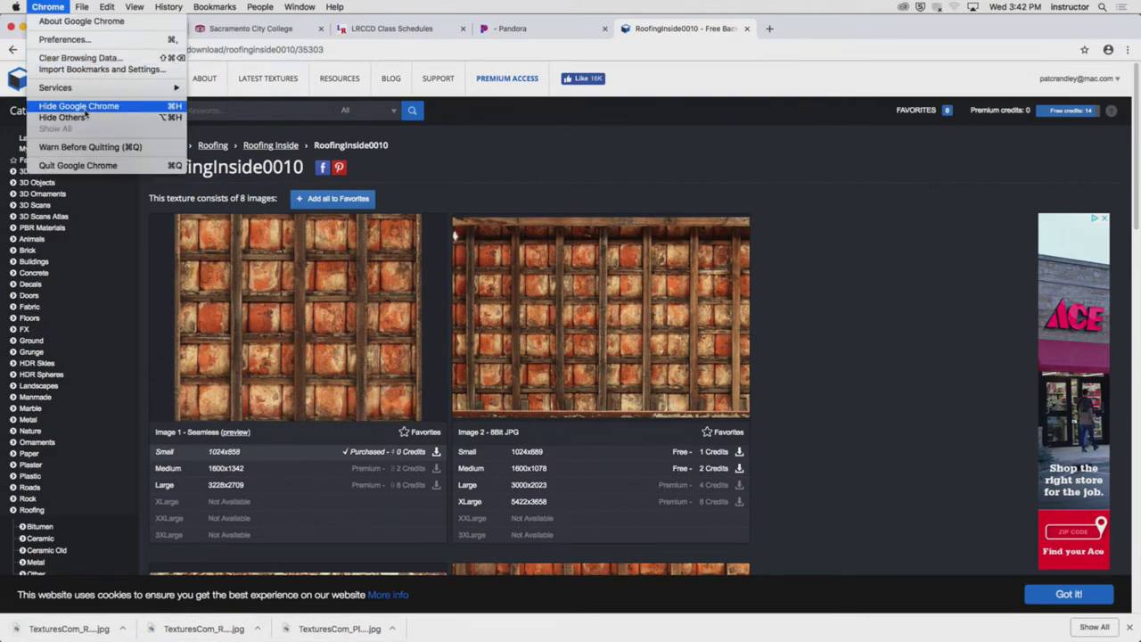
click(102, 104)
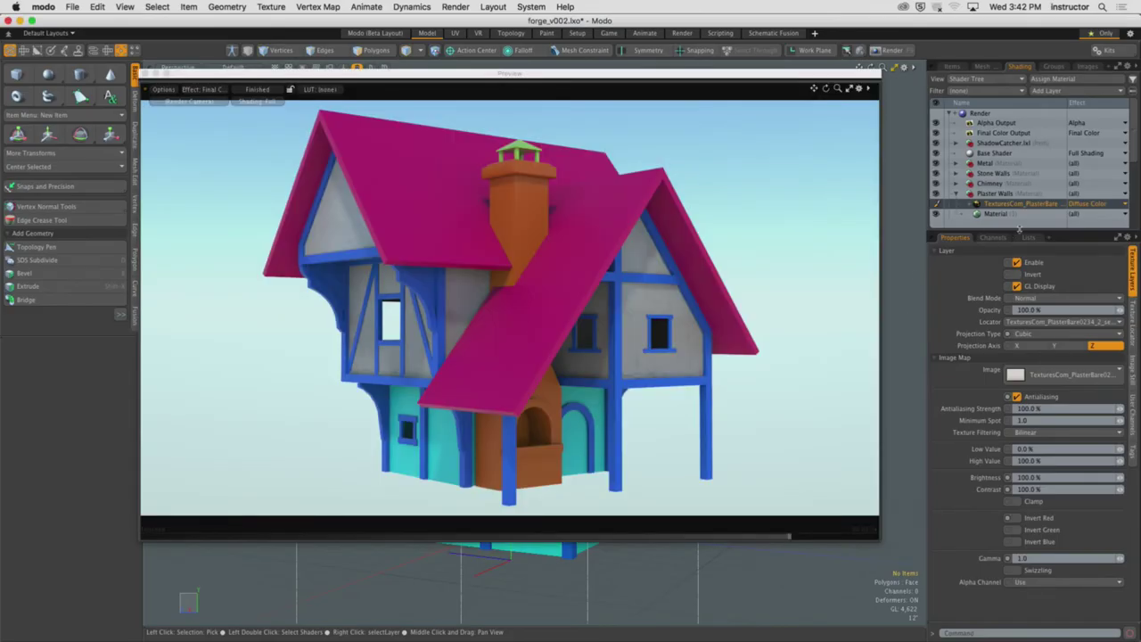
Add TexturesCom_RooftilesWood0076_2_seamless_S.jpg as an image map on the Roof material
drag(1020, 231, 1015, 304)
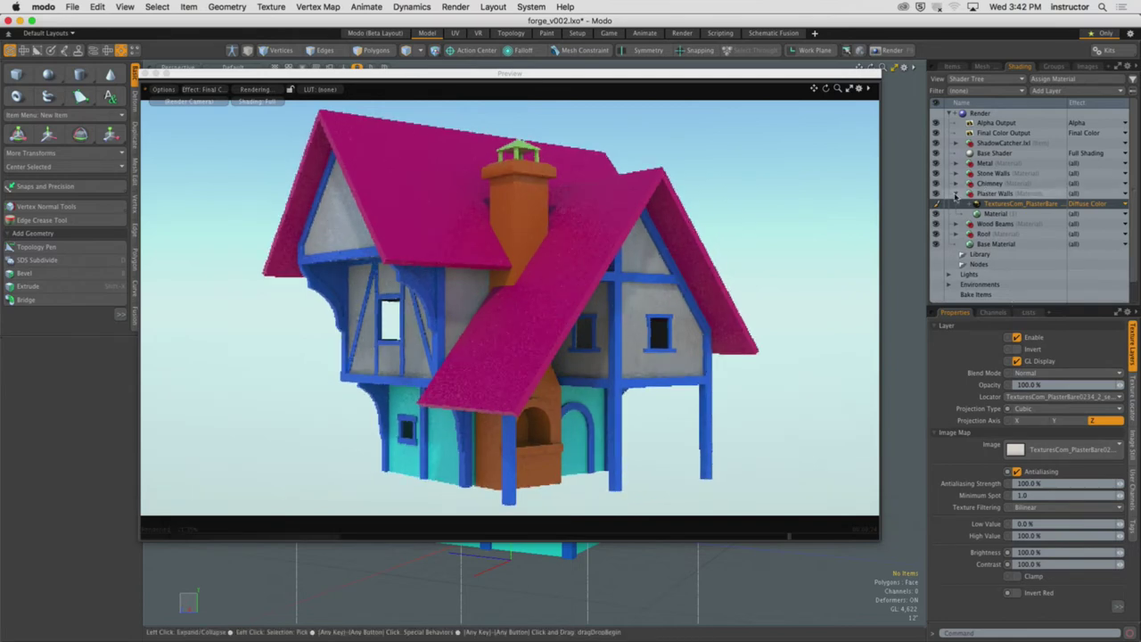
click(956, 193)
right_click(984, 215)
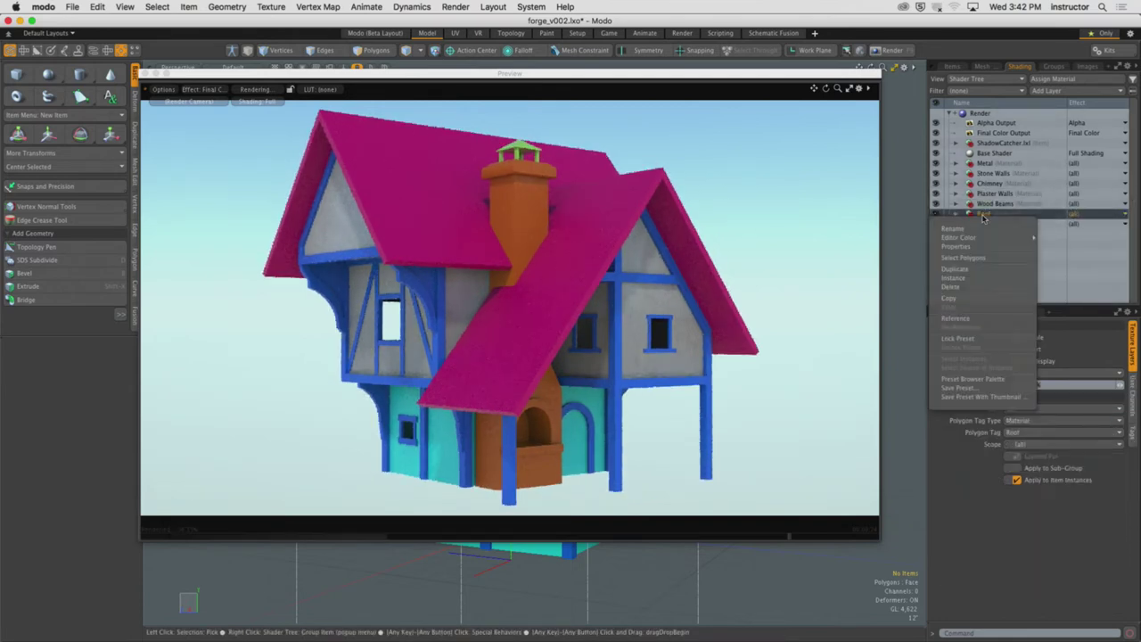
click(1065, 90)
key(Escape)
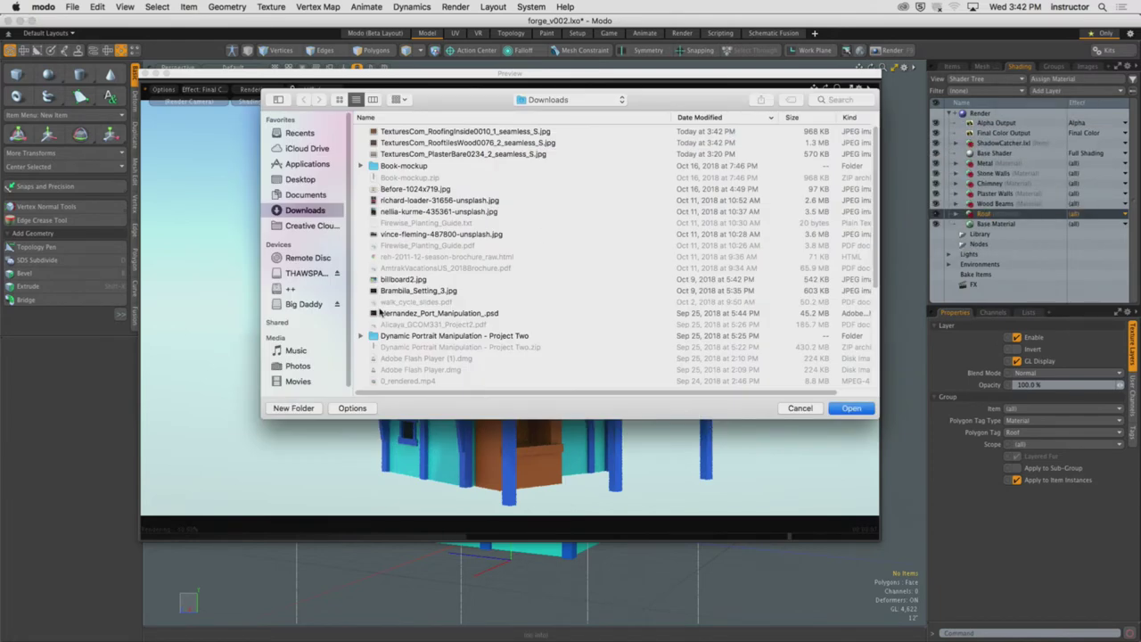
click(508, 145)
key(space)
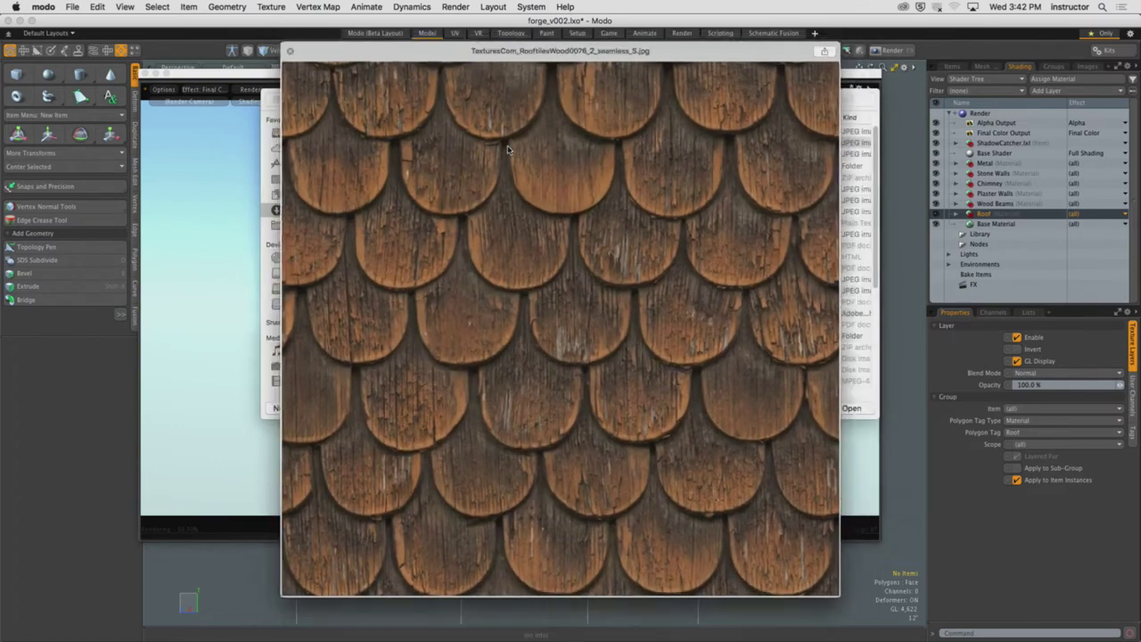
key(space)
click(849, 409)
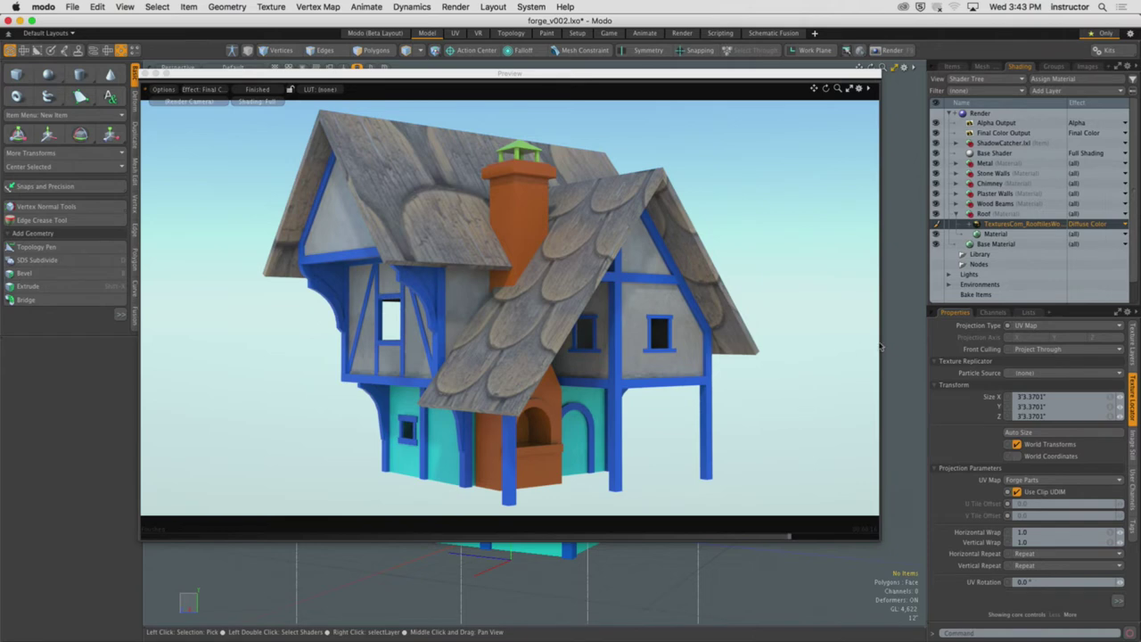
Set the roof-tile texture to Cubic projection with 180.5% contrast and 94.5% brightness
click(1094, 329)
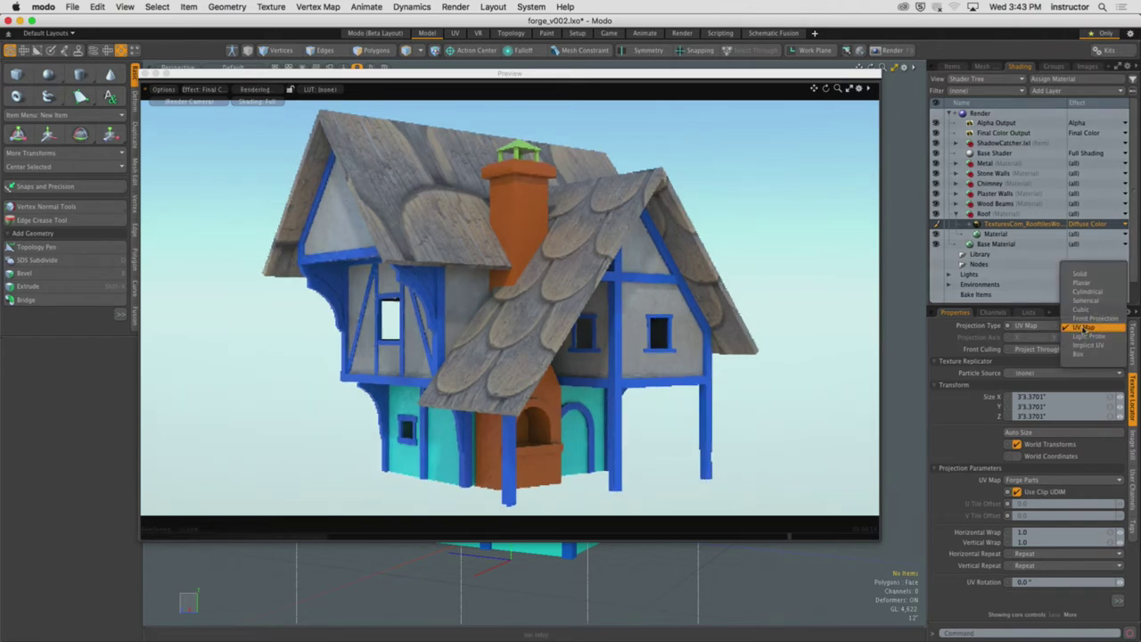
click(1095, 308)
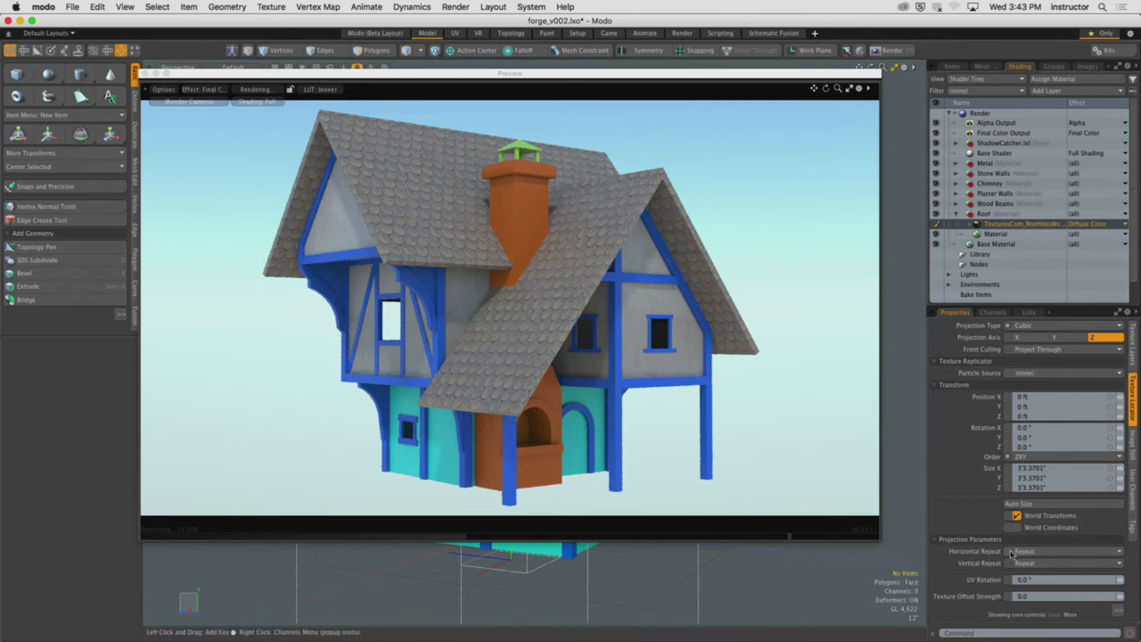
drag(1022, 306, 1023, 223)
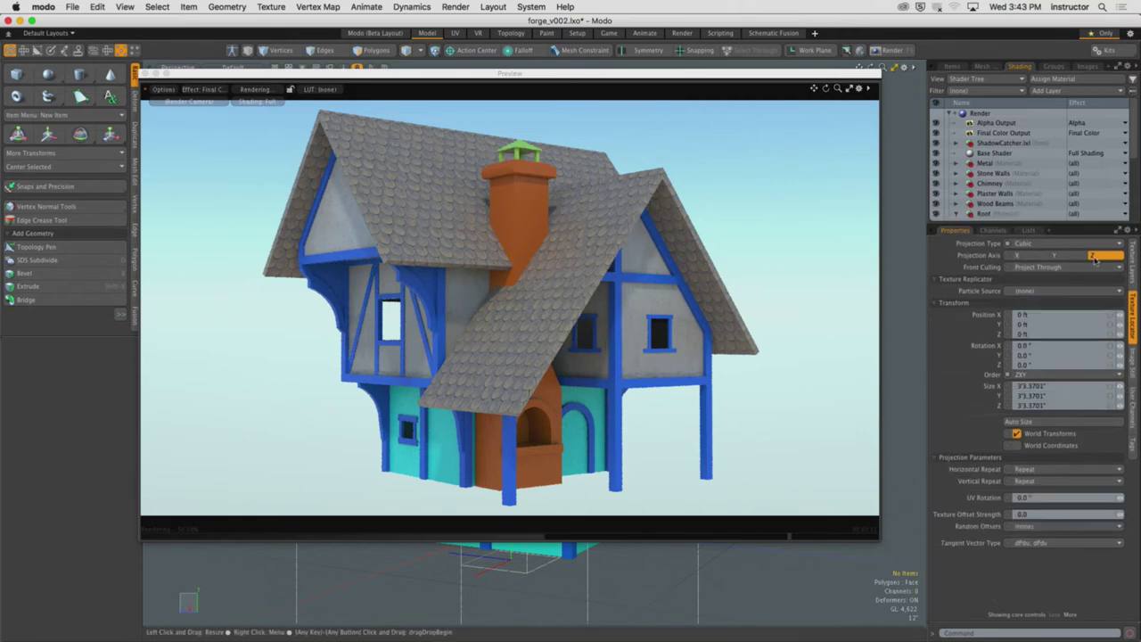
scroll(1084, 498, up, 5)
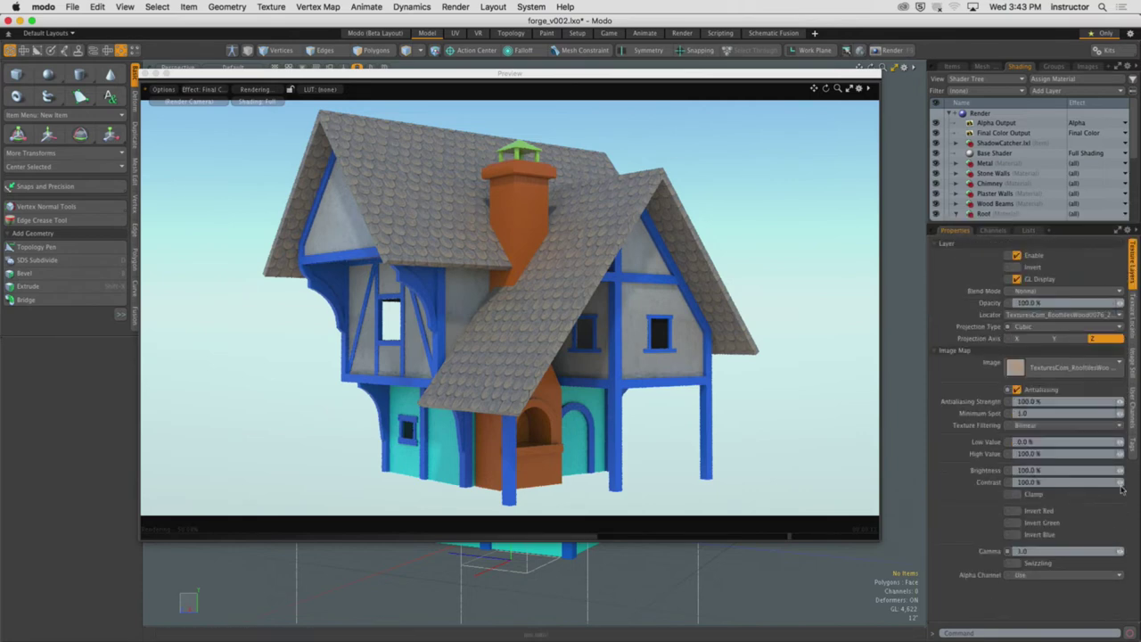
drag(1085, 482, 1122, 485)
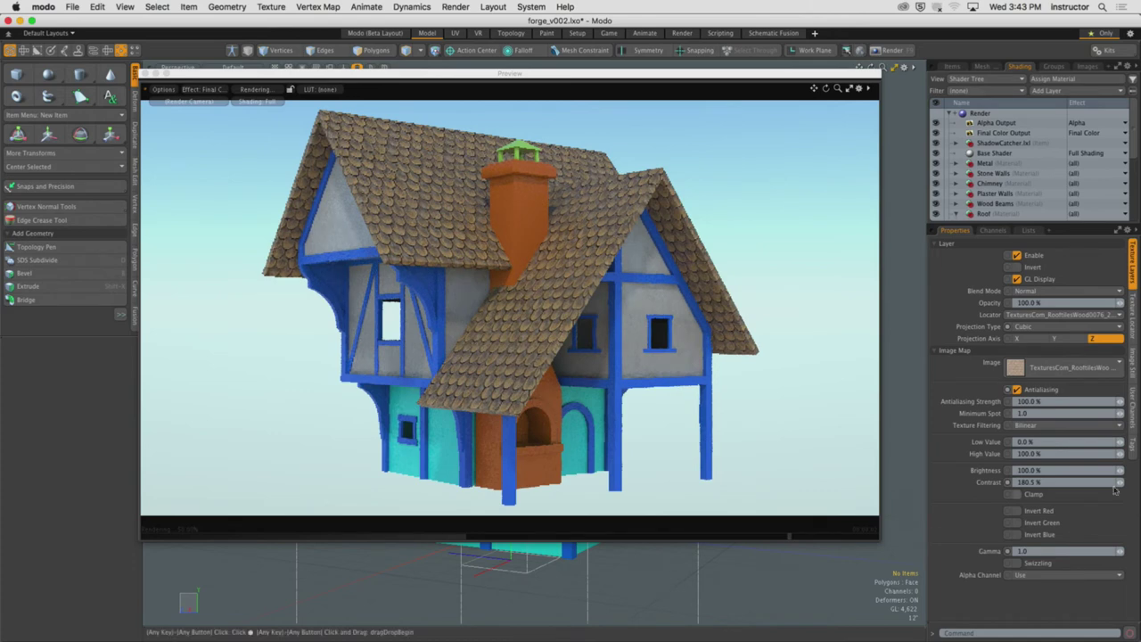
drag(1120, 470, 1110, 470)
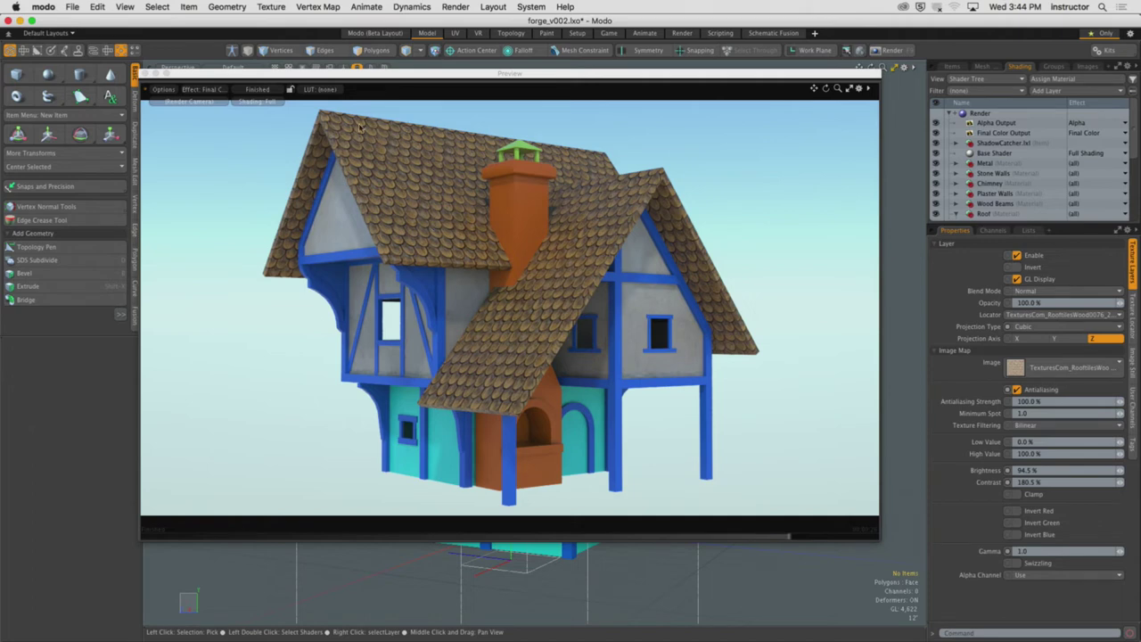
Close the preview and orbit and zoom around the cottage's gables, dormers and roofs
click(135, 75)
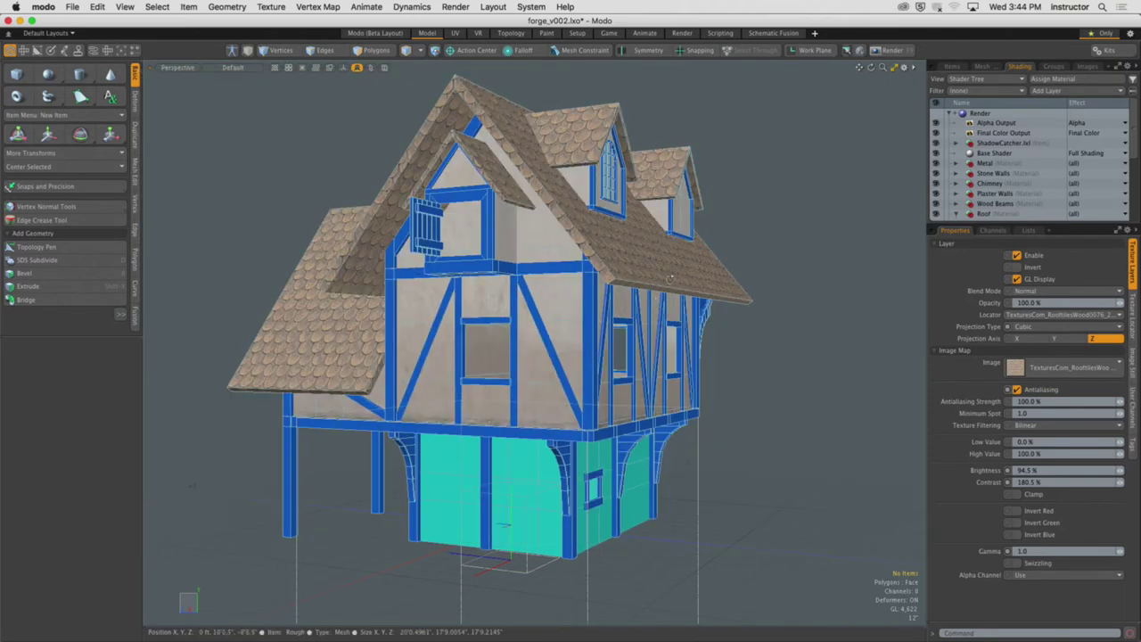
alt+drag(571, 339, 629, 169)
scroll(631, 176, up, 5)
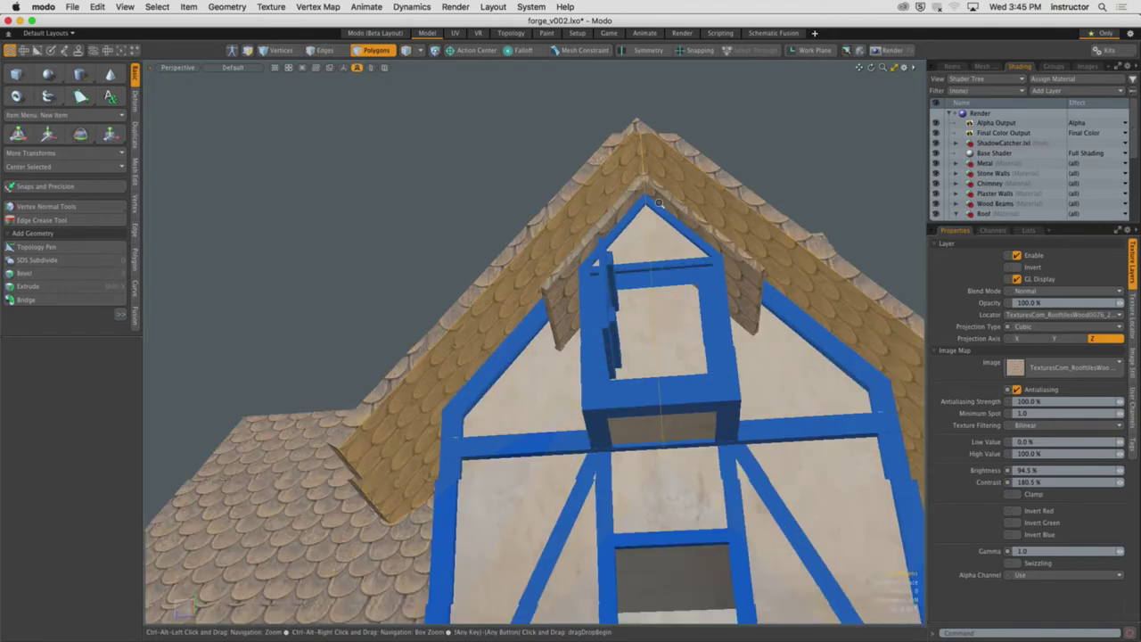
alt+drag(661, 203, 606, 273)
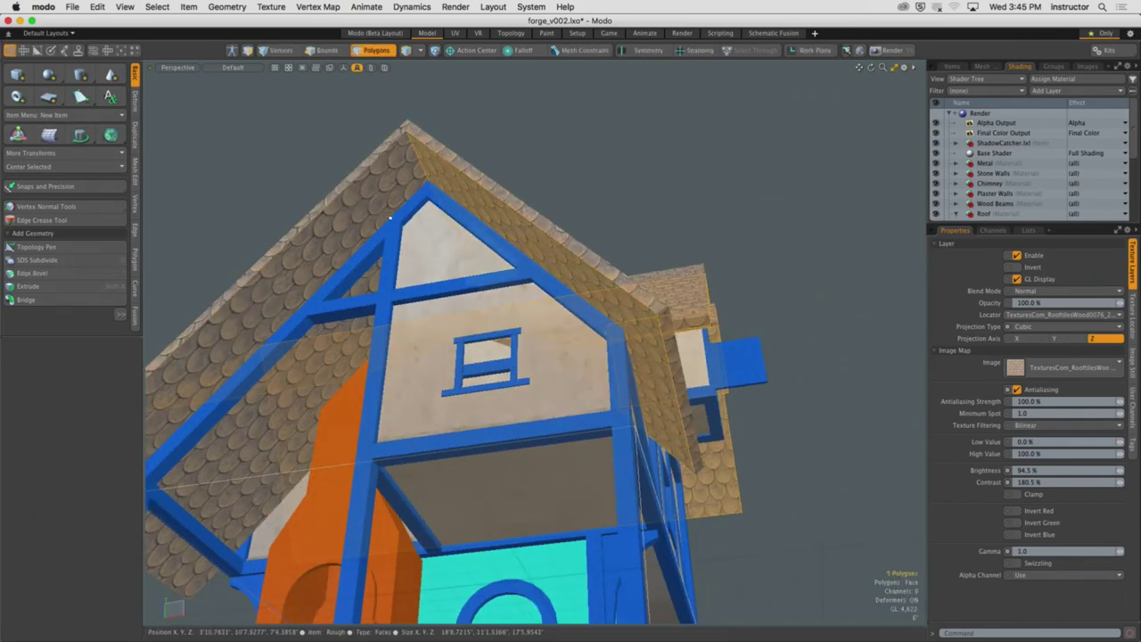
scroll(449, 284, up, 3)
scroll(447, 282, down, 5)
alt+drag(448, 282, 852, 383)
scroll(698, 376, up, 5)
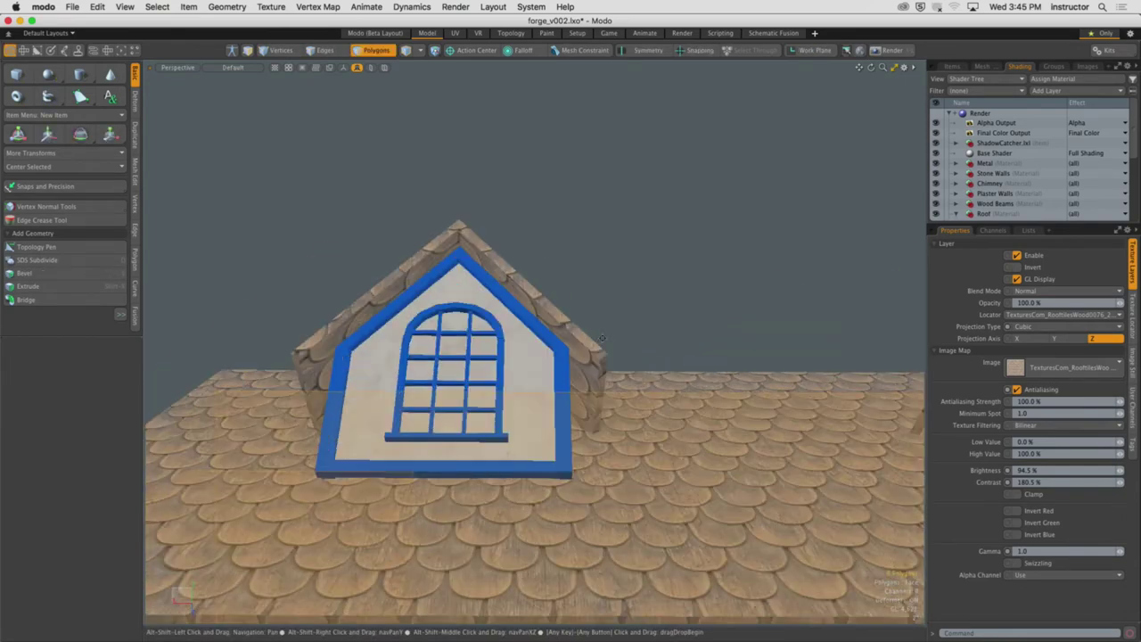
scroll(464, 262, up, 3)
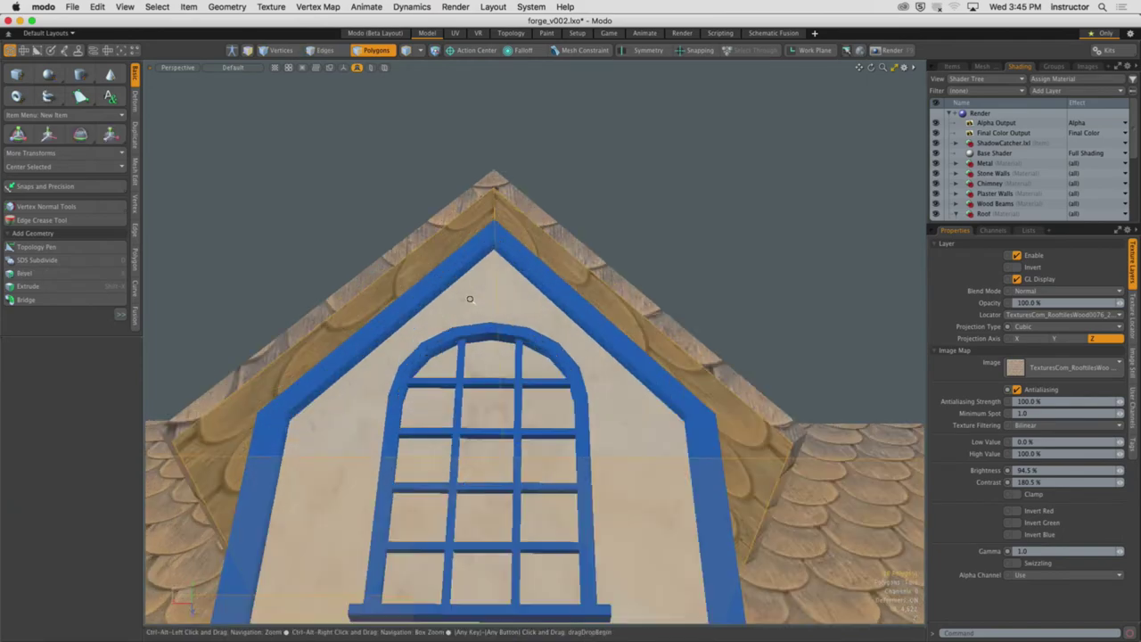
alt+drag(464, 262, 513, 363)
Assign a new 'Roof Underside' material to the roof's underside polygons and preview the render
text(3m)
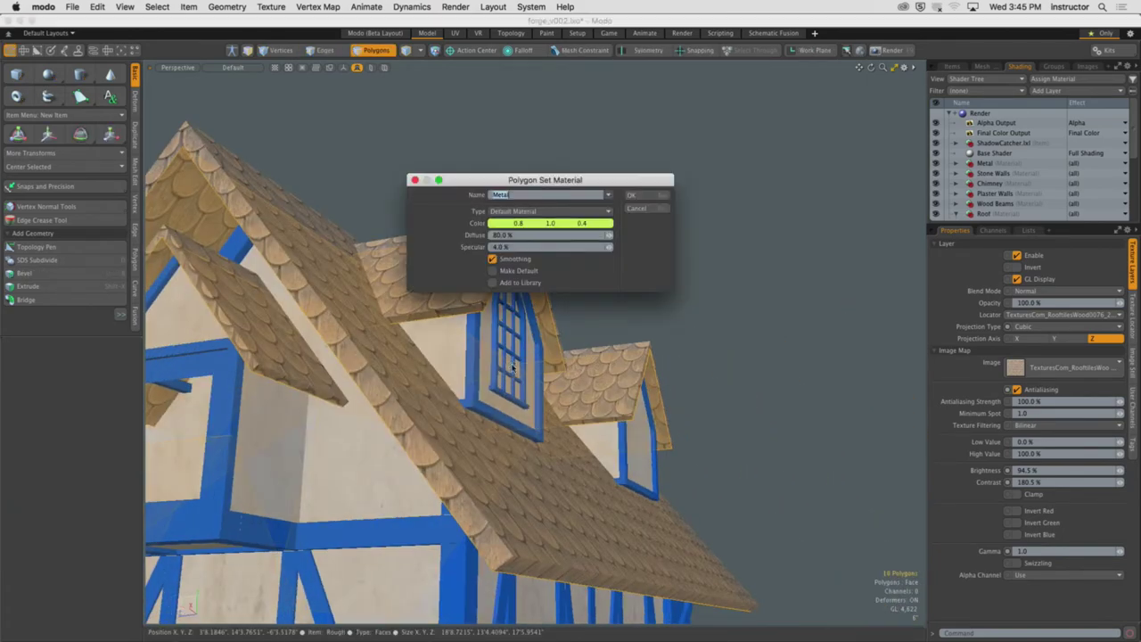
text(Roof Underside)
click(631, 194)
alt+drag(627, 263, 702, 347)
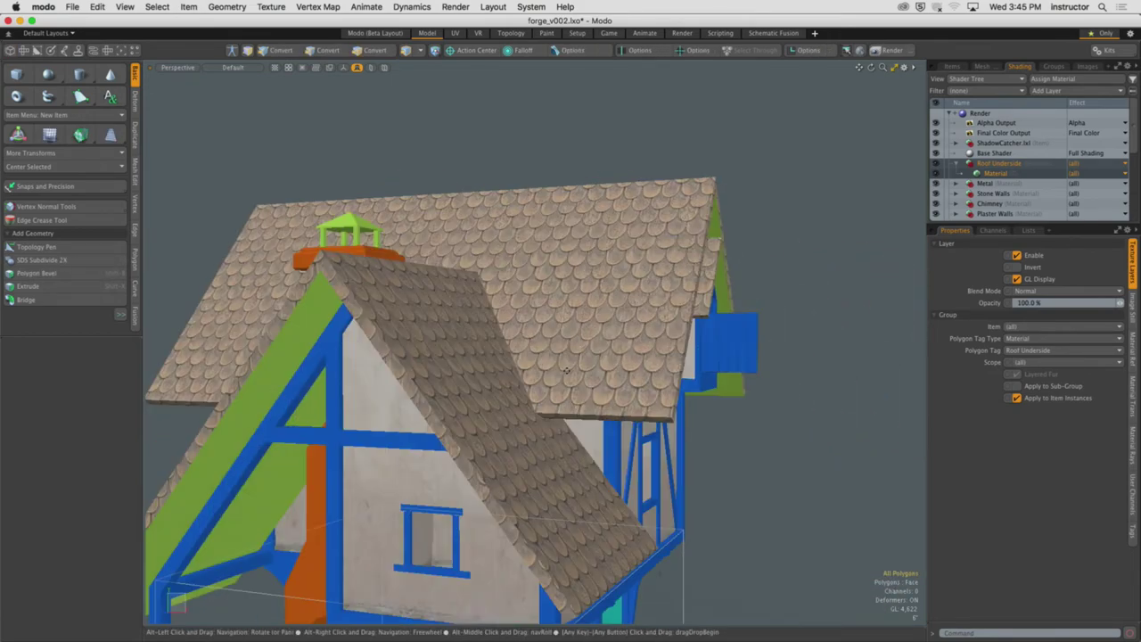
key(3)
key(F8)
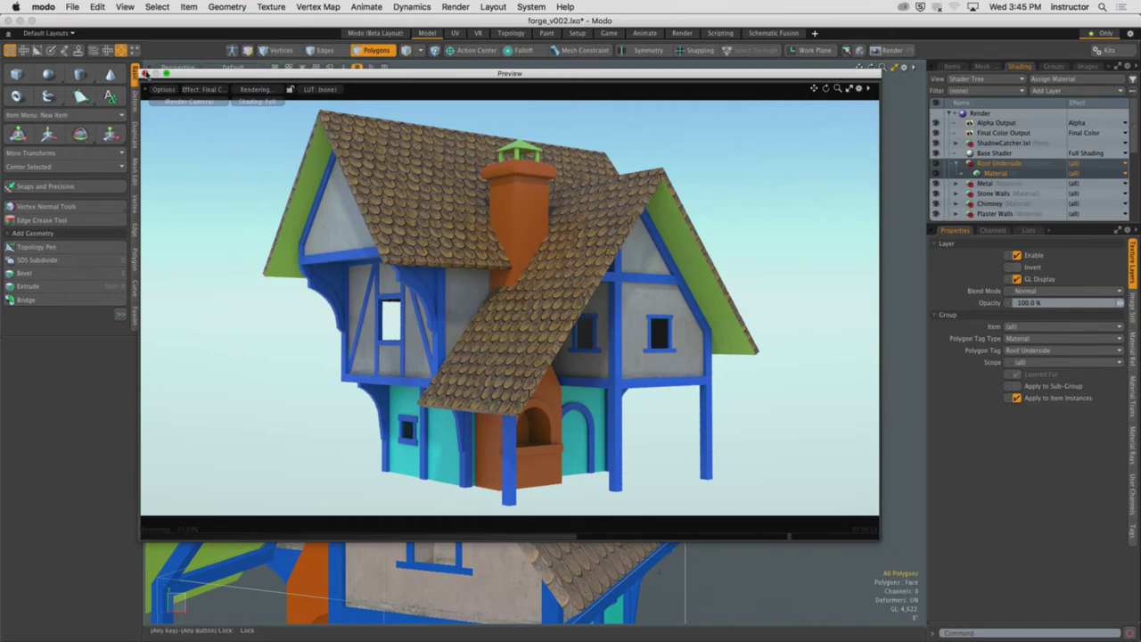
Close the preview and zoom in on the front gable and chimney roof
click(146, 73)
ctrl+alt+drag(410, 330, 435, 305)
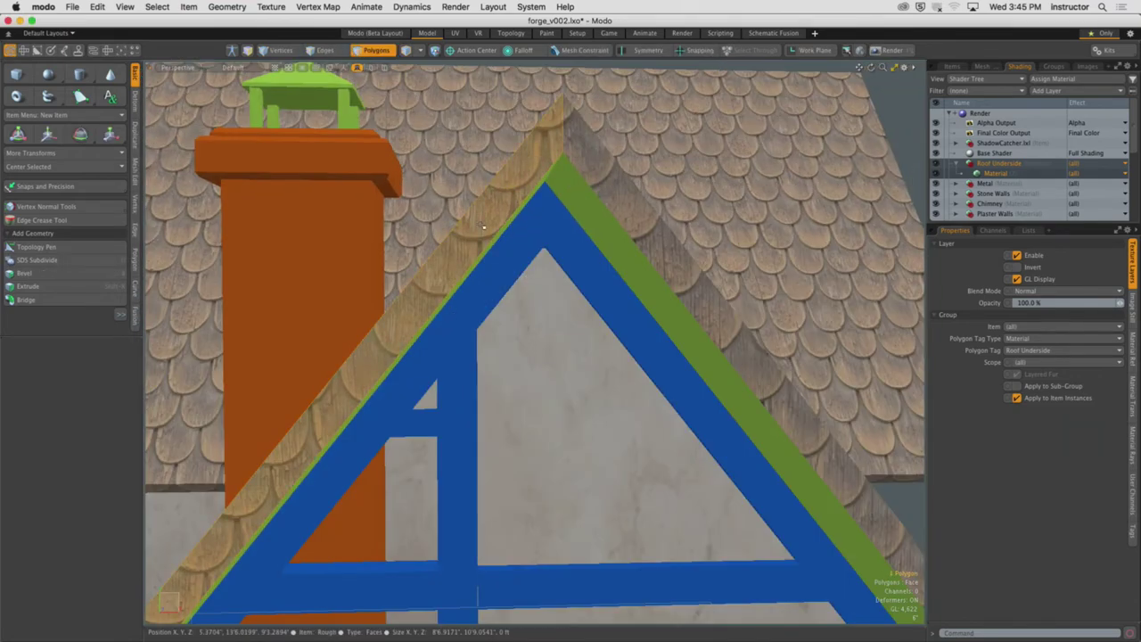
ctrl+alt+drag(559, 198, 535, 198)
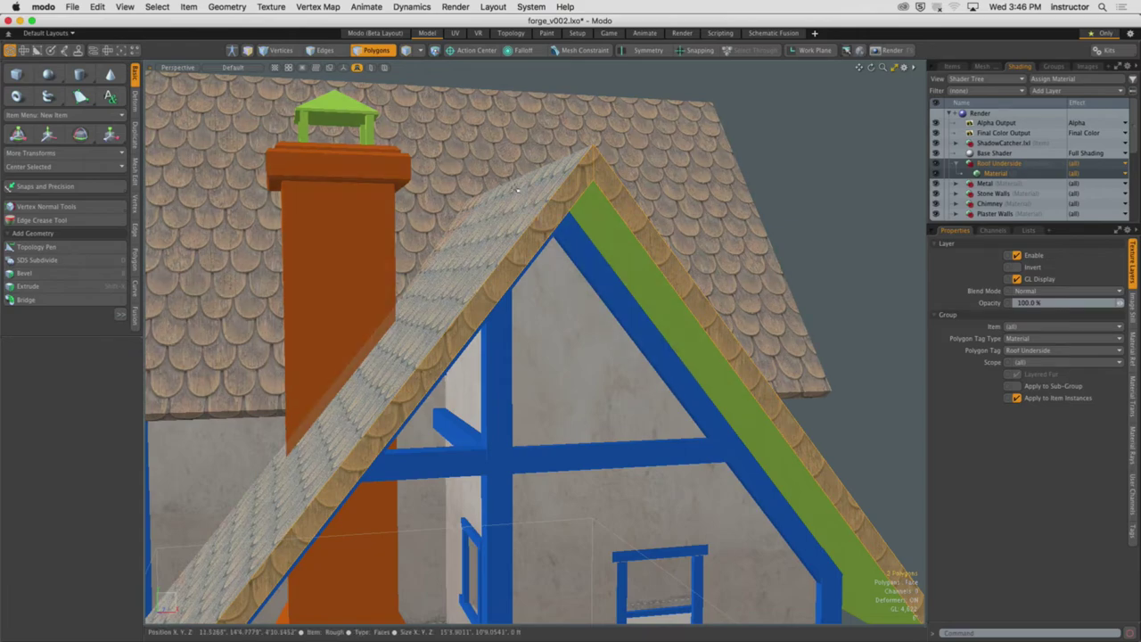
alt+drag(534, 198, 536, 285)
key(shift+a)
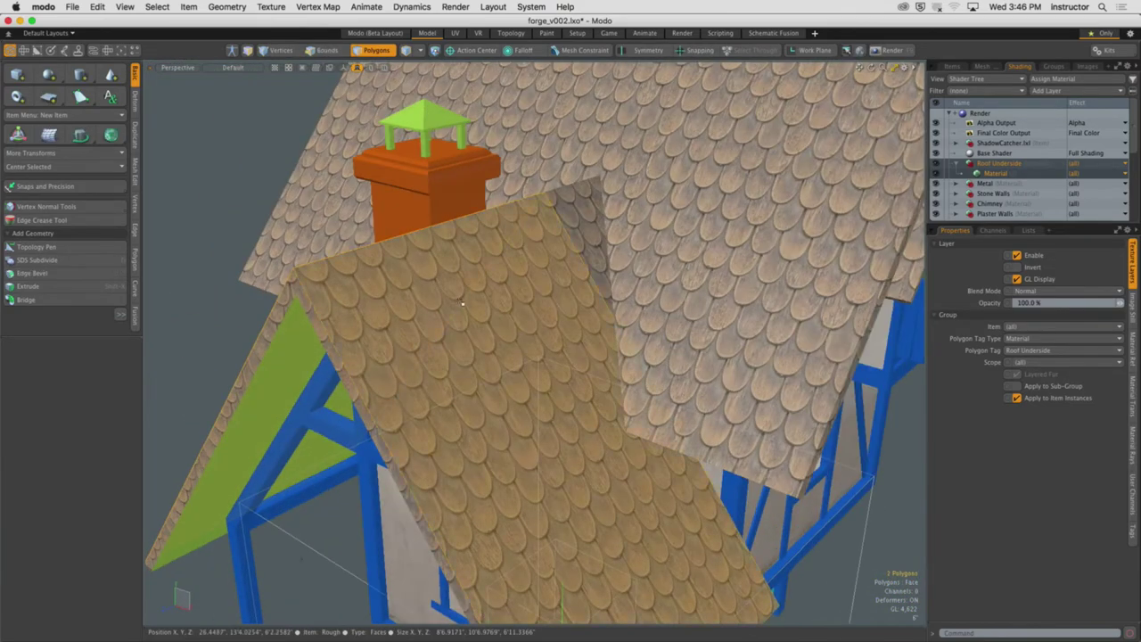
Select the gable's left and right roof-edge strips, then orbit out to the whole house
click(548, 206)
key(shift+a)
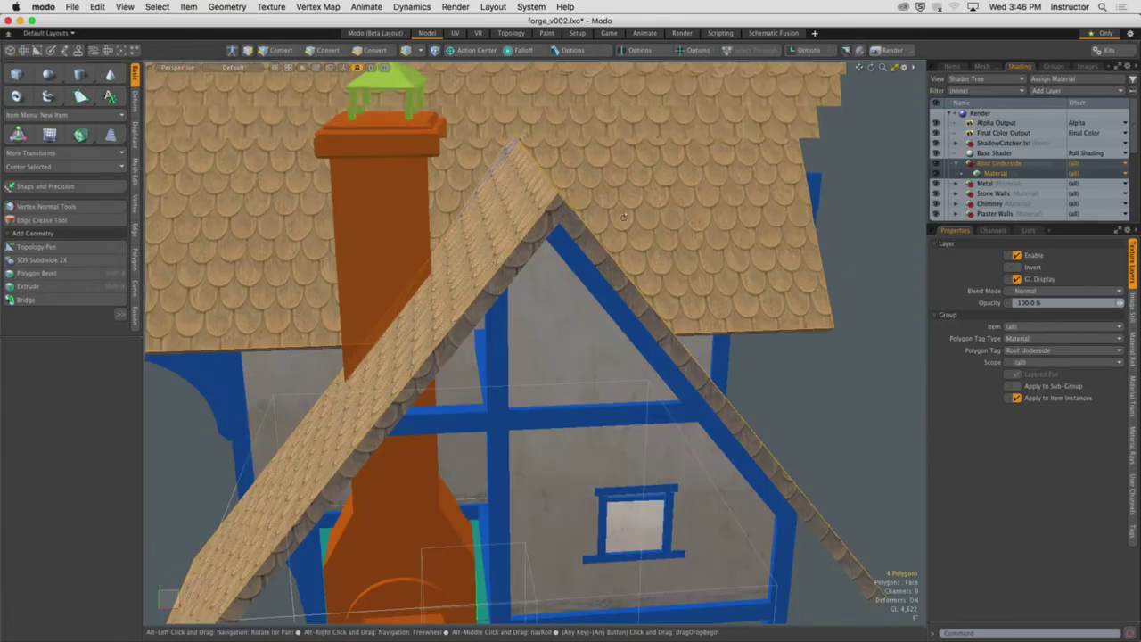
shift+click(567, 225)
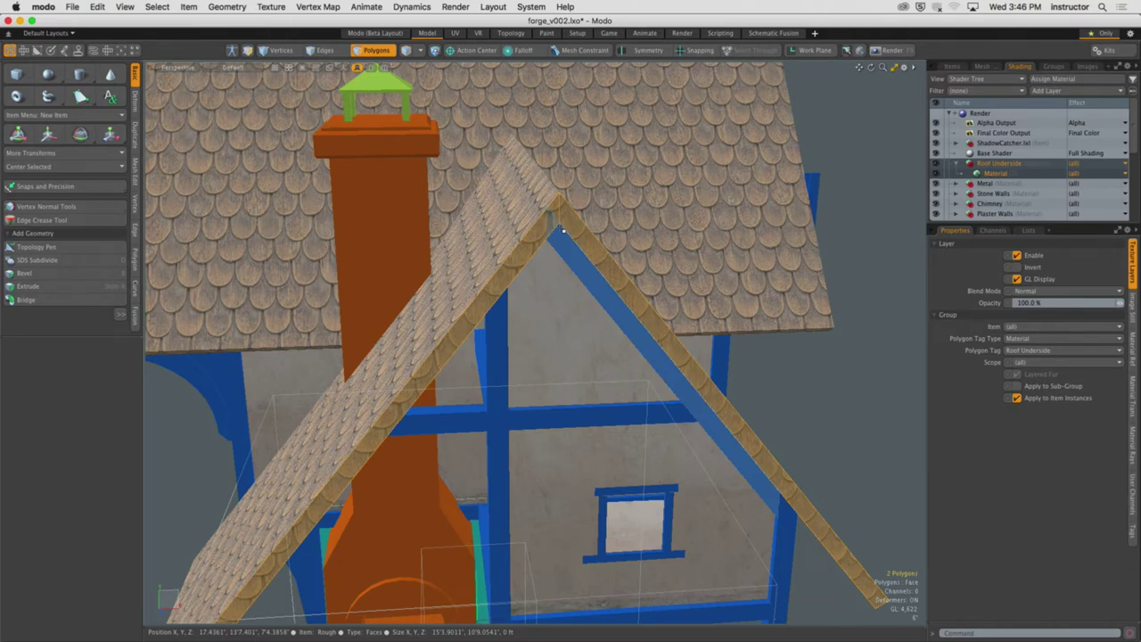
scroll(563, 230, down, 5)
alt+drag(563, 230, 596, 466)
scroll(517, 347, up, 3)
scroll(525, 311, down, 3)
scroll(486, 270, up, 2)
scroll(486, 270, up, 3)
scroll(538, 392, down, 2)
scroll(419, 284, up, 3)
scroll(554, 285, up, 2)
scroll(628, 296, up, 5)
scroll(615, 289, up, 4)
Switch to polygon selection mode and zoom in on the roof-edge strips
key(3)
scroll(646, 376, down, 5)
scroll(526, 422, up, 3)
scroll(526, 422, down, 3)
scroll(528, 375, up, 3)
key(3)
scroll(678, 472, up, 4)
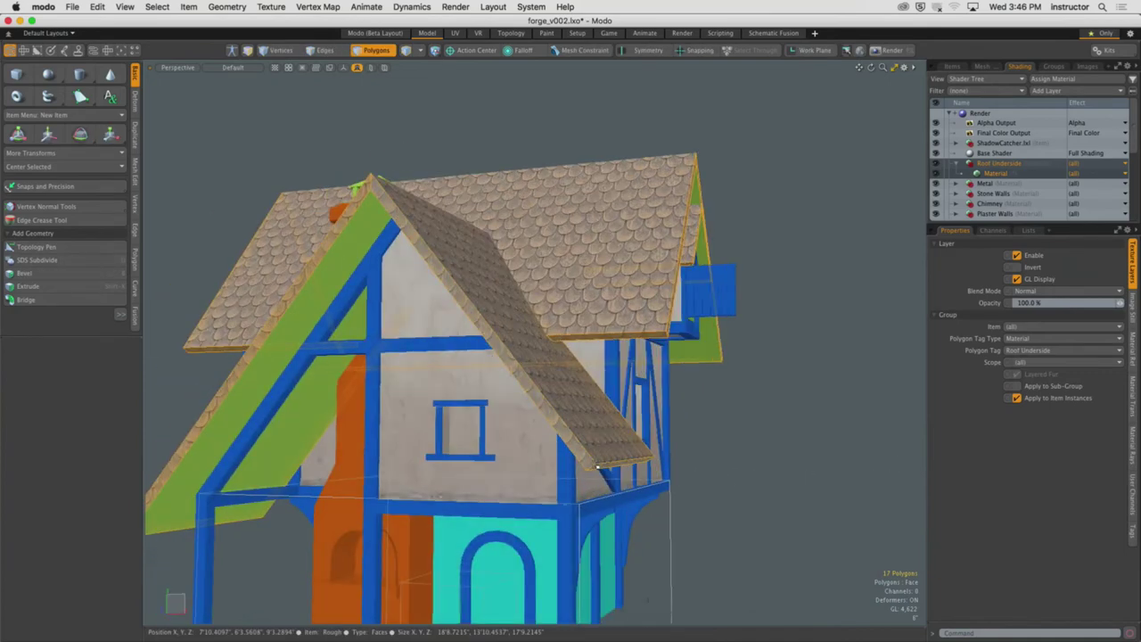
Create a 'Roof Edges' material for the selected strips, deselect, and open the render preview
text(m)
text(Roof)
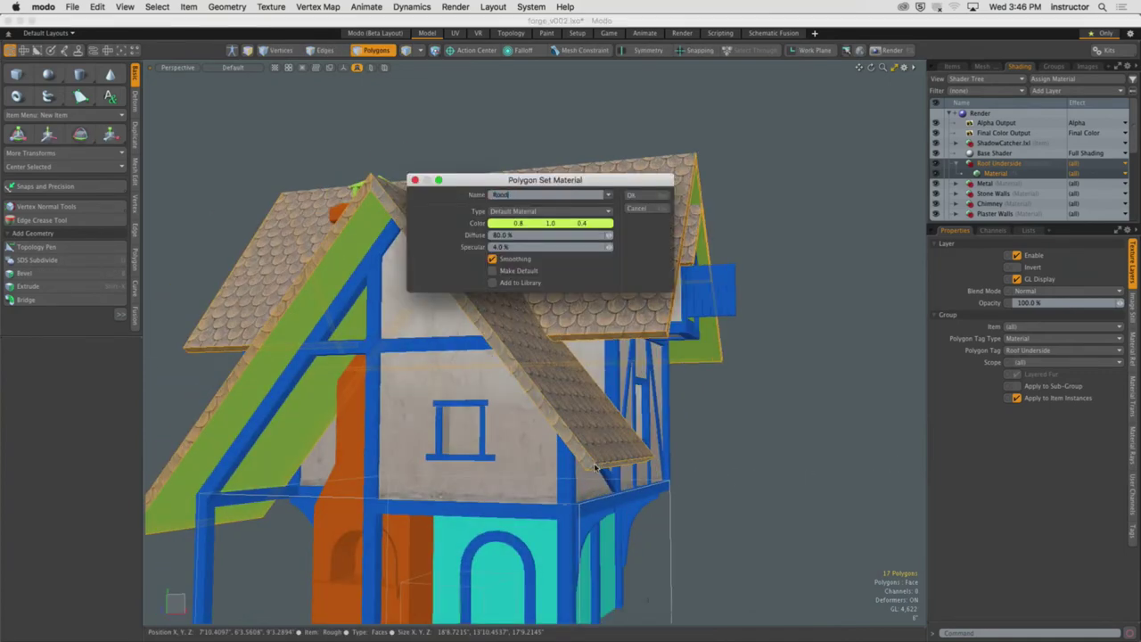
text( Edges)
key(Return)
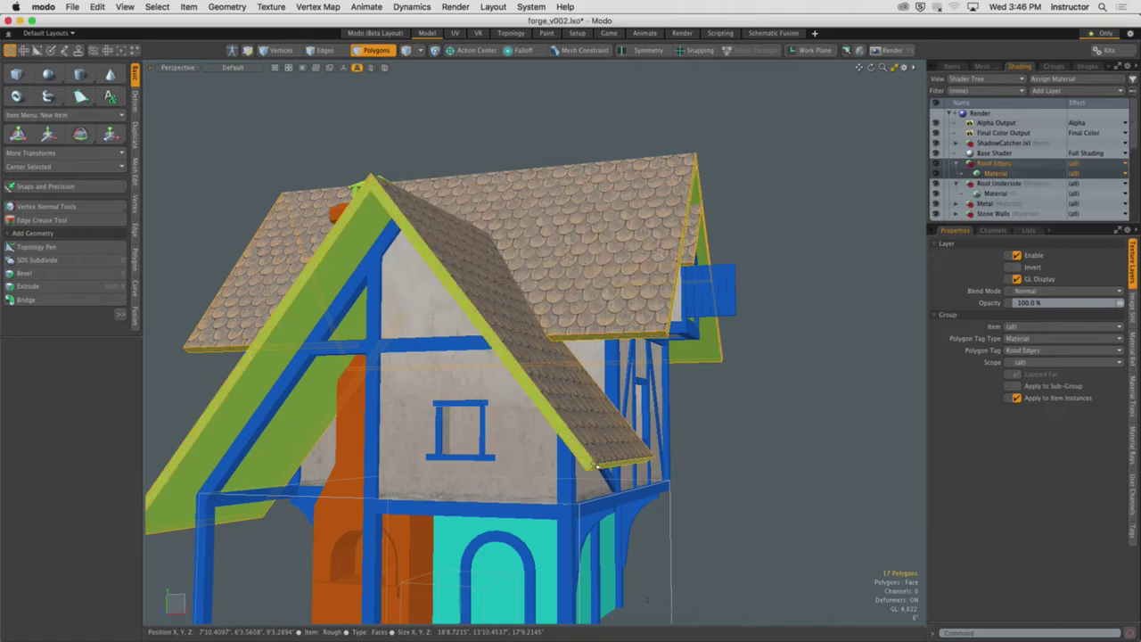
click(759, 257)
alt+drag(759, 258, 784, 234)
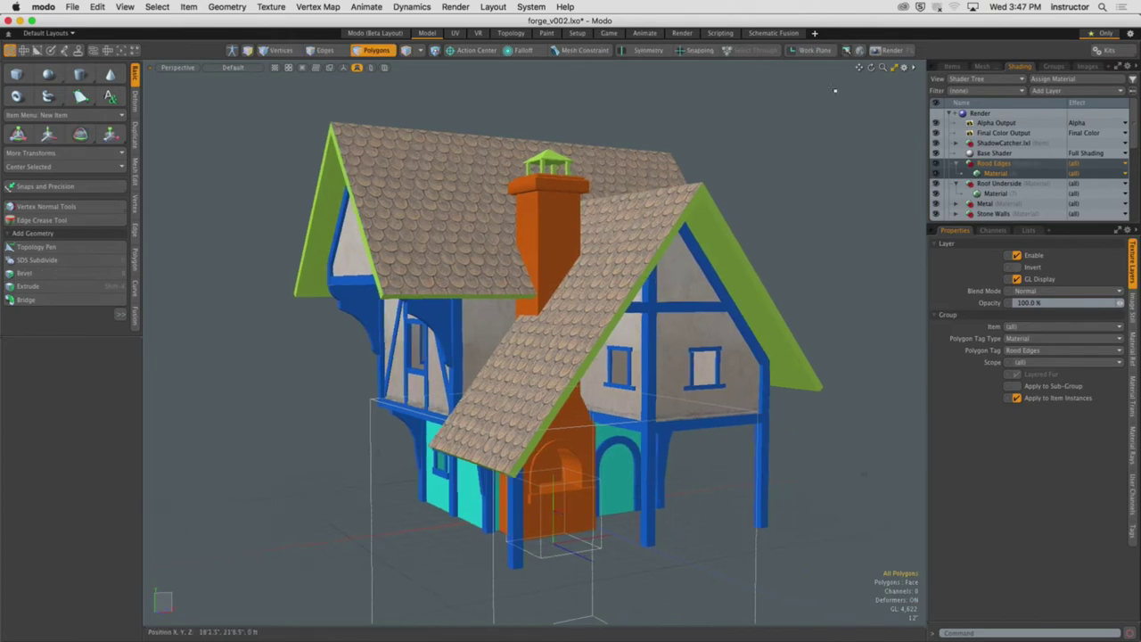
key(F8)
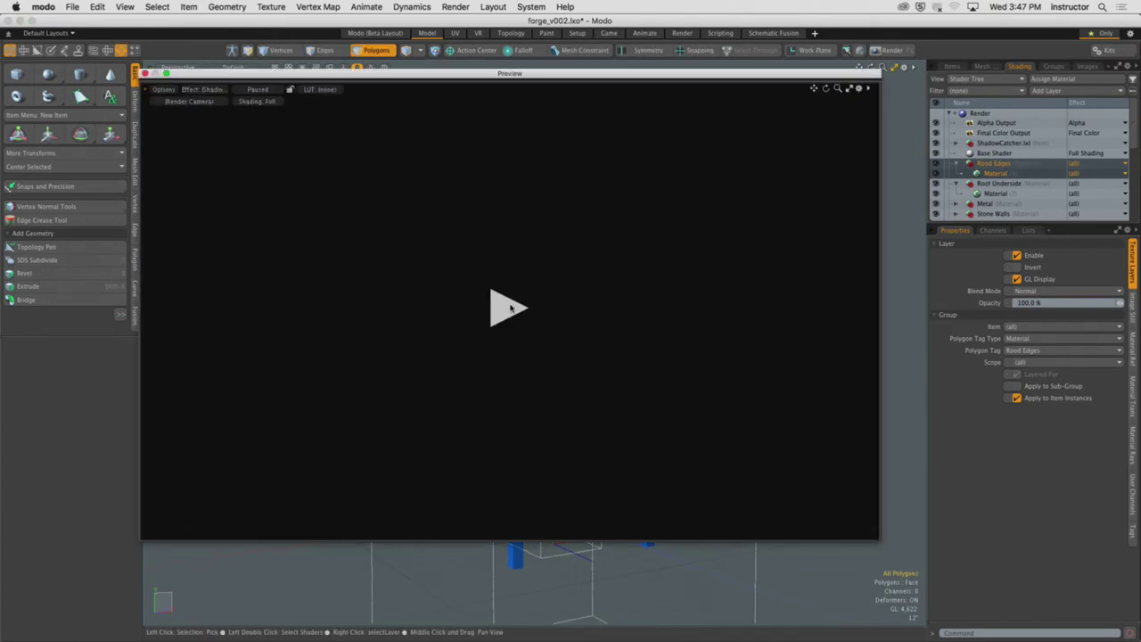
Render the preview to inspect the green roof edges, close it, and select the Roof Underside material
click(509, 308)
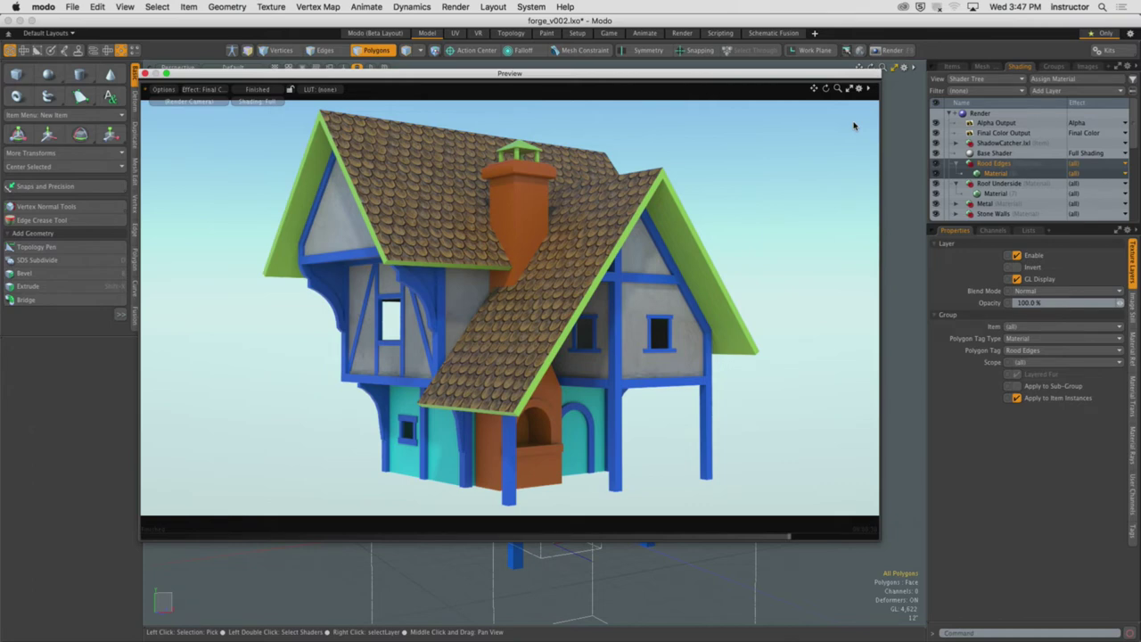
click(144, 74)
alt+drag(624, 294, 675, 283)
scroll(674, 282, up, 2)
click(962, 185)
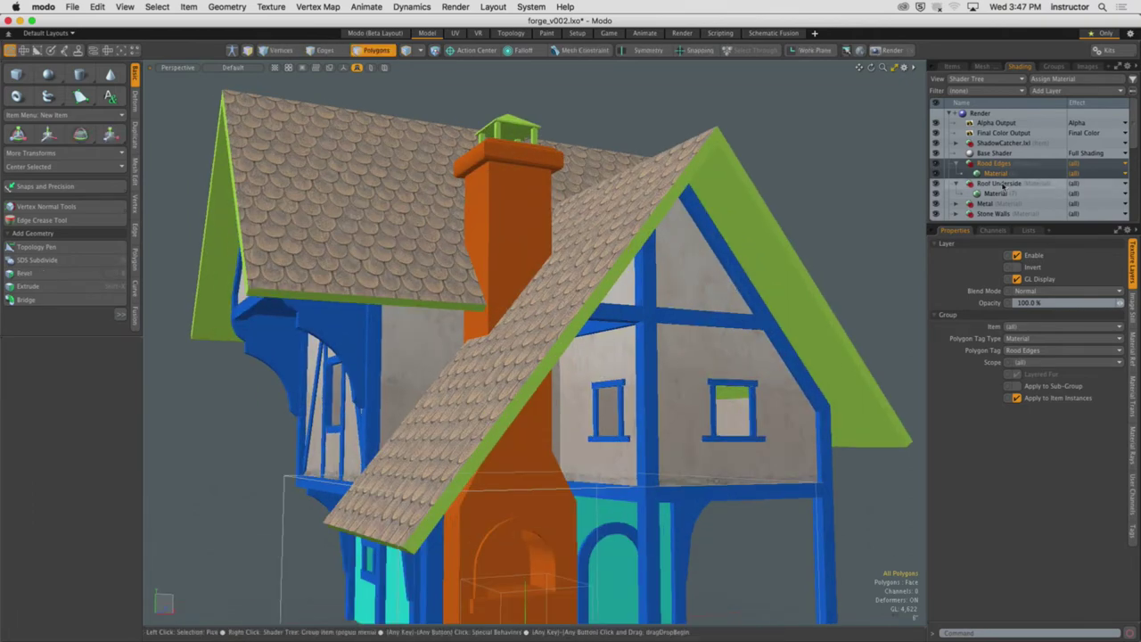
Add an image layer to Roof Underside using TexturesCom_RoofingInside0010_1_seamless_S.jpg, after previewing candidate textures
click(1042, 92)
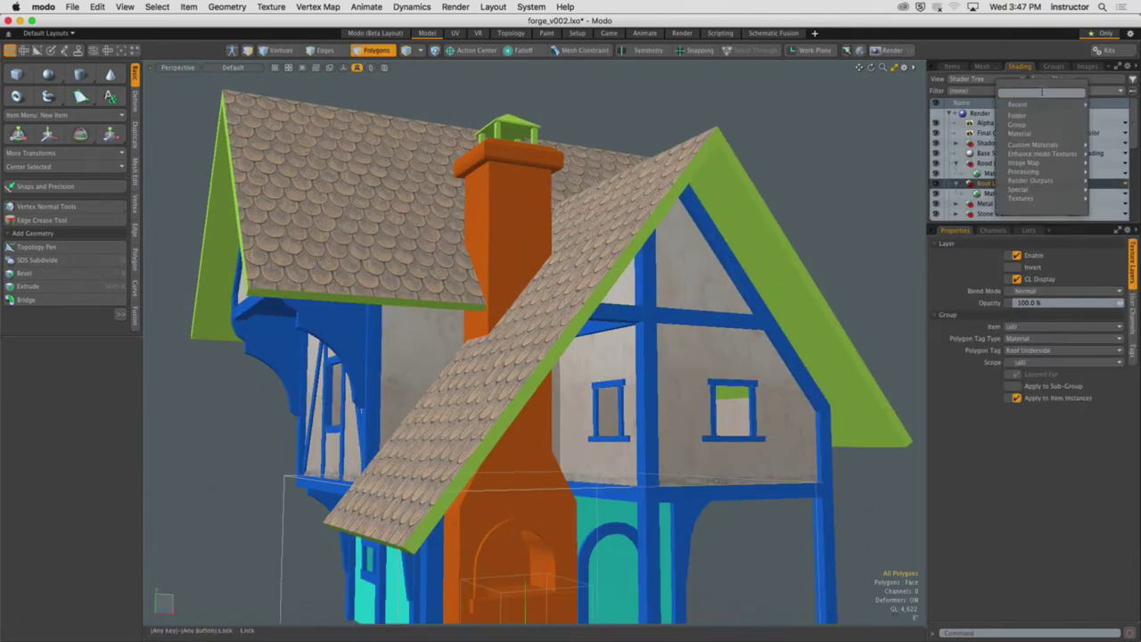
click(975, 157)
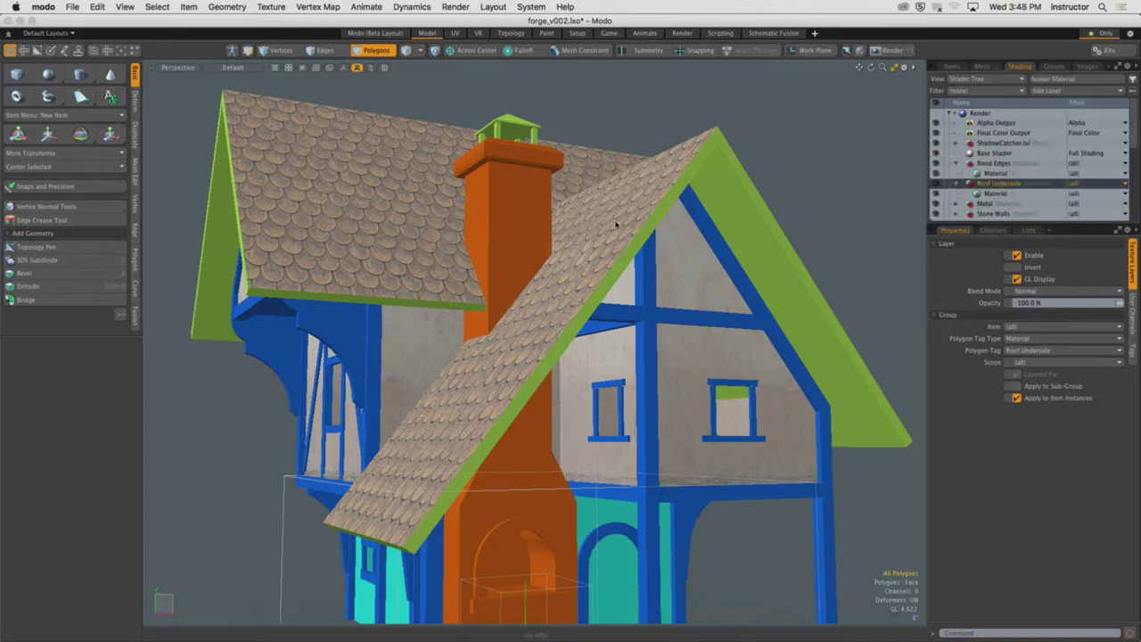
click(514, 156)
key(space)
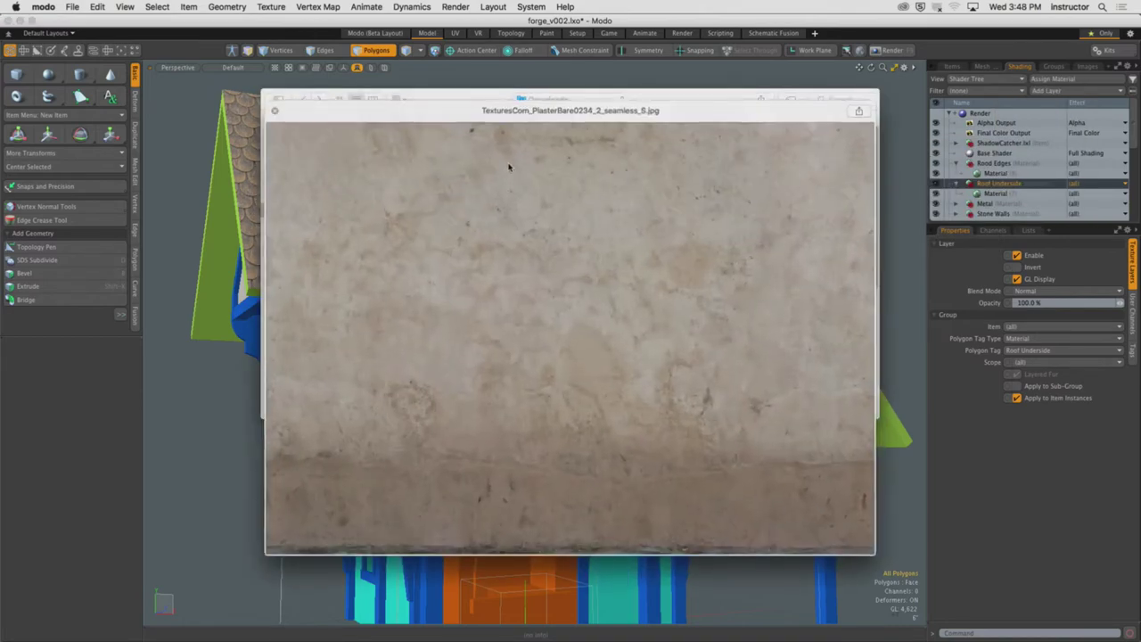
key(space)
click(488, 144)
key(space)
key(space)
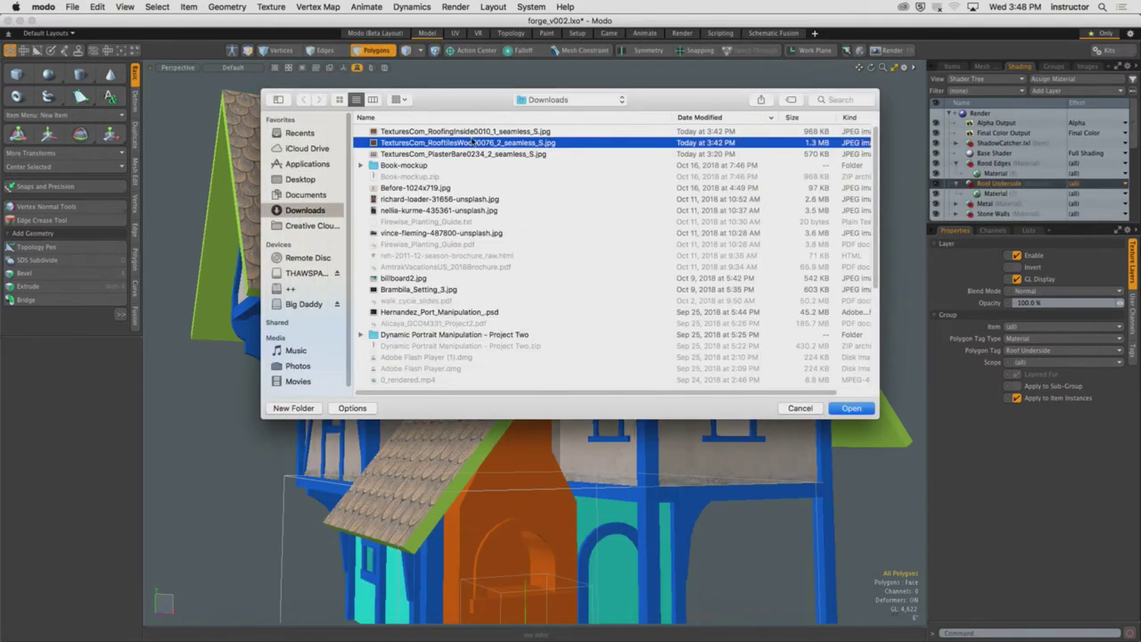
click(471, 134)
key(space)
key(space)
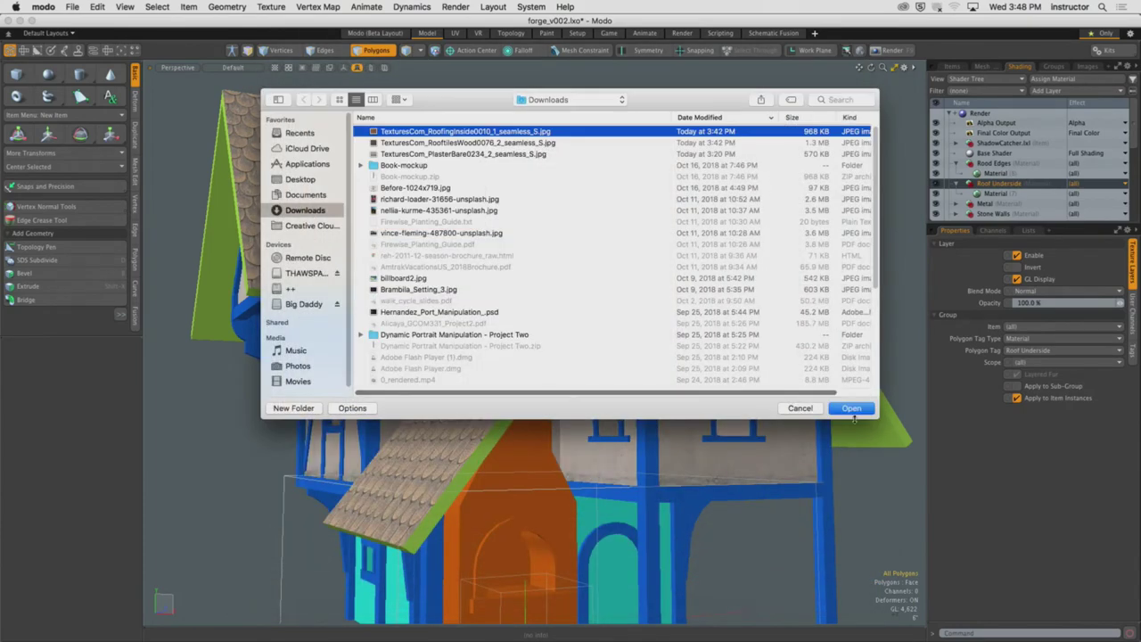
click(851, 407)
alt+drag(624, 357, 515, 386)
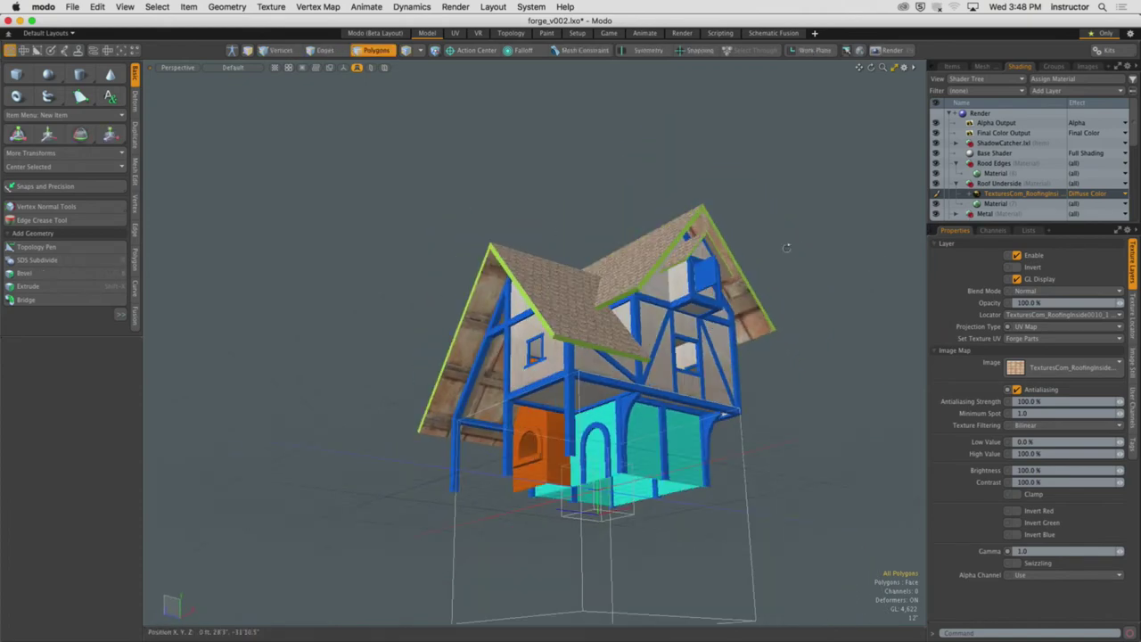
alt+drag(788, 248, 808, 318)
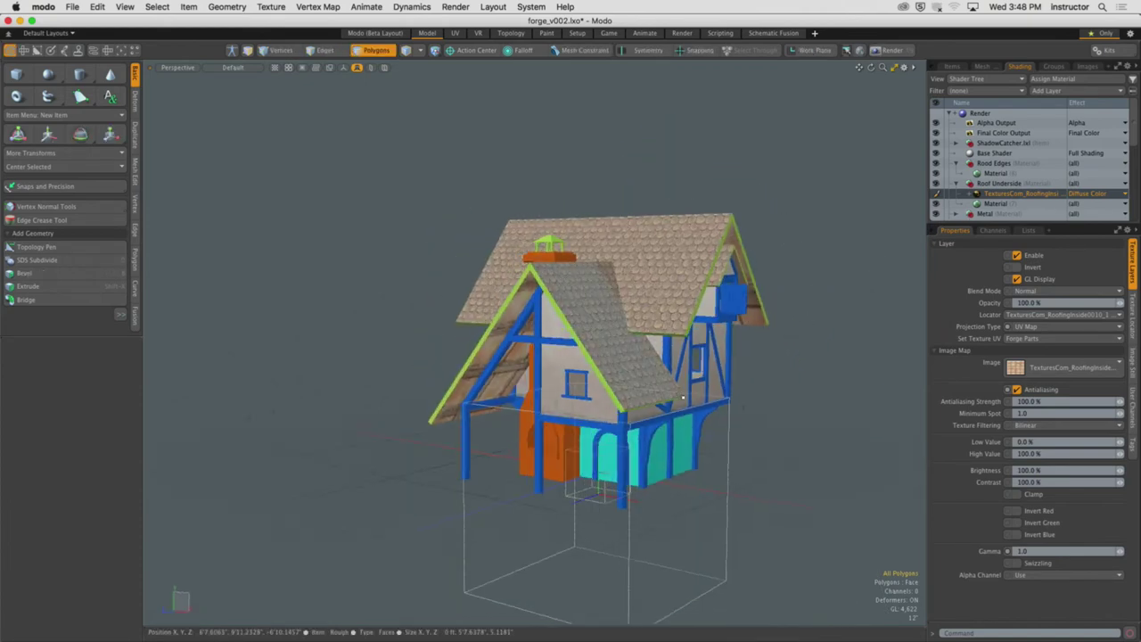
click(600, 505)
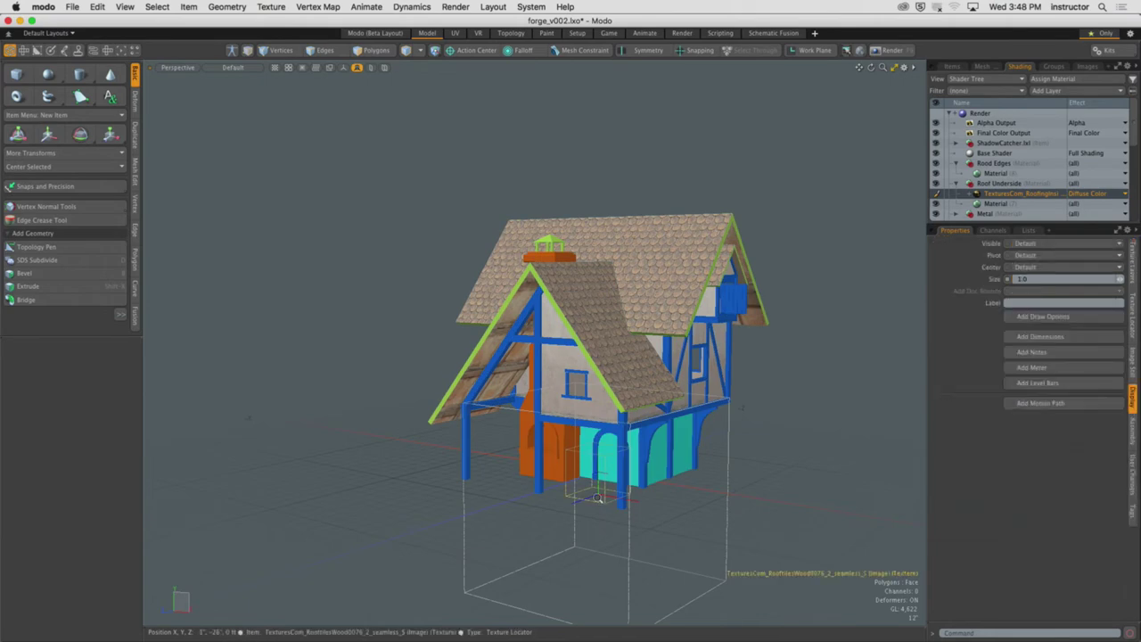
scroll(615, 500, up, 4)
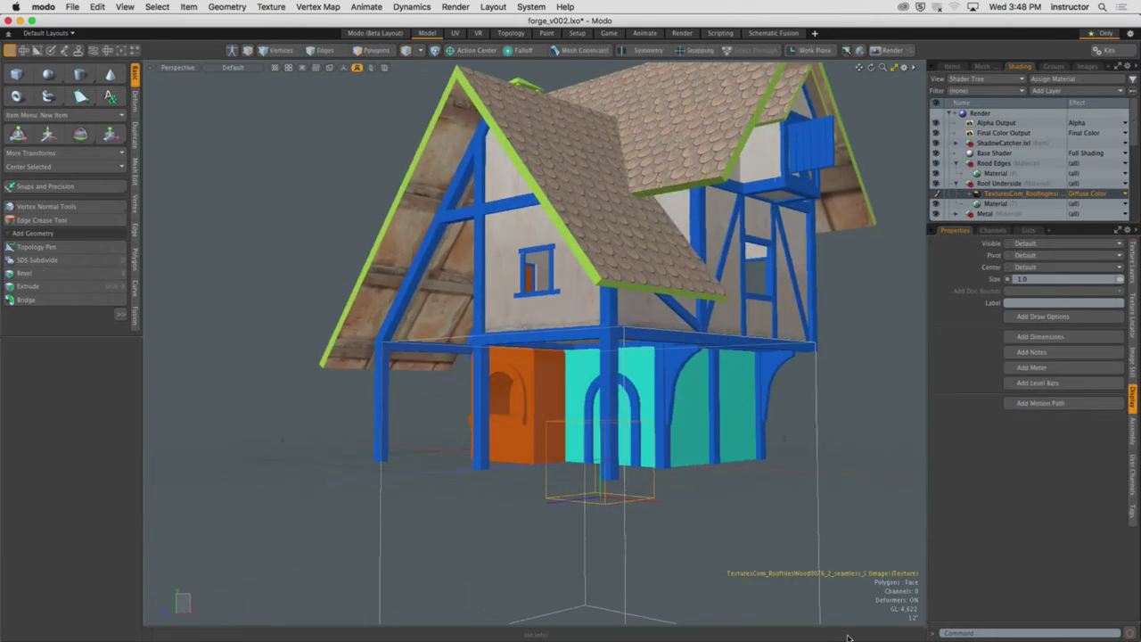
alt+drag(767, 537, 716, 466)
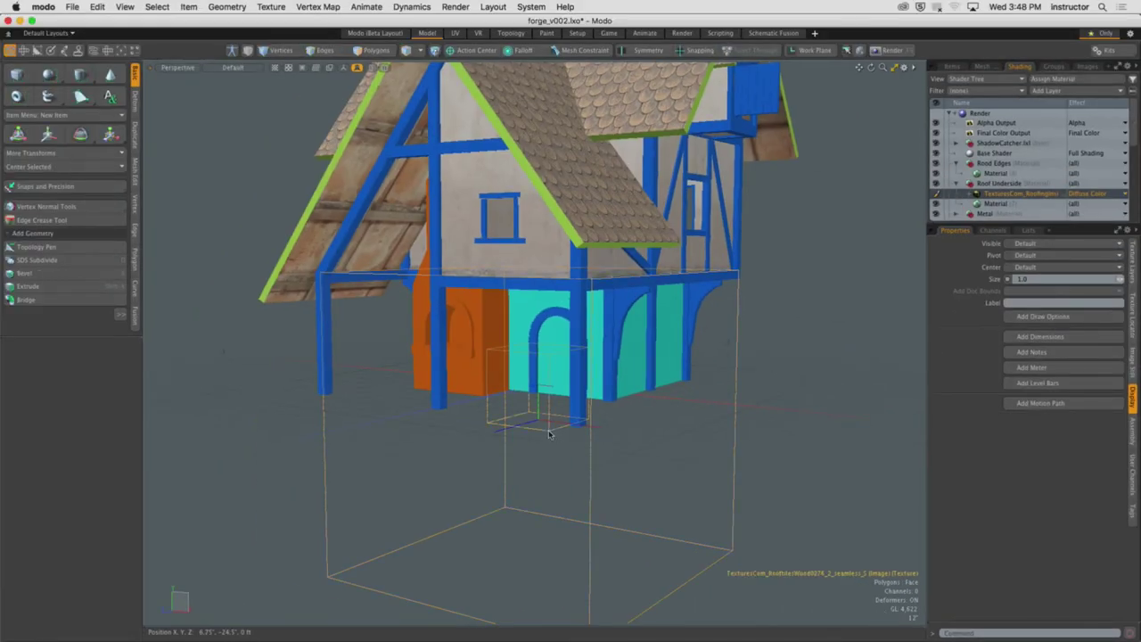
alt+drag(549, 434, 562, 432)
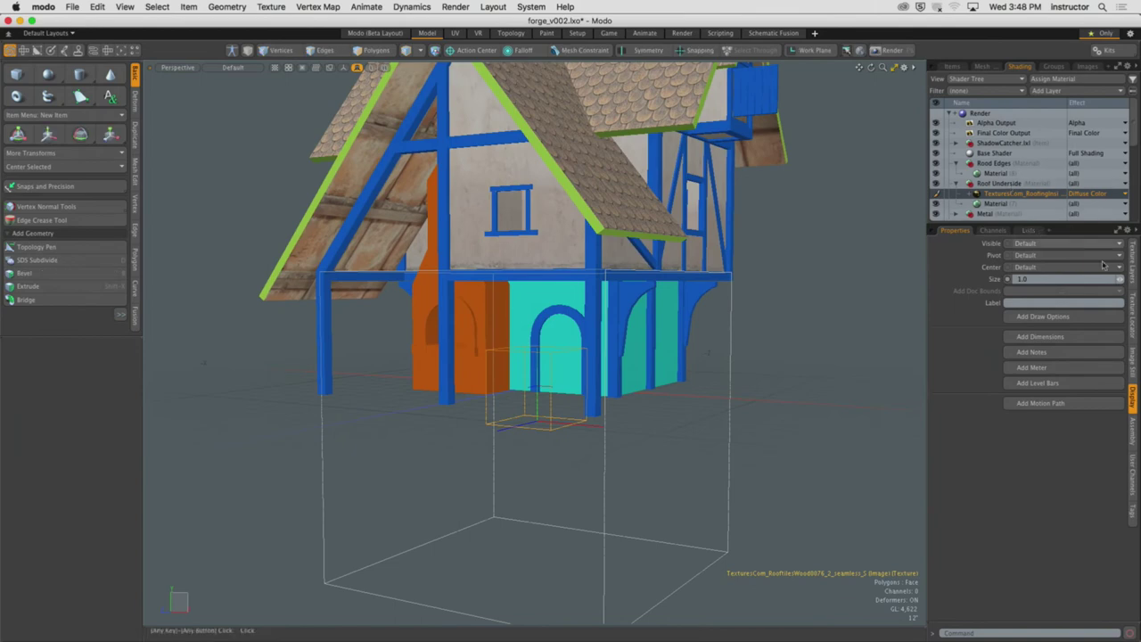
Set the RoofingInside texture's Projection Type to Cubic in its Texture Locator settings
click(1135, 308)
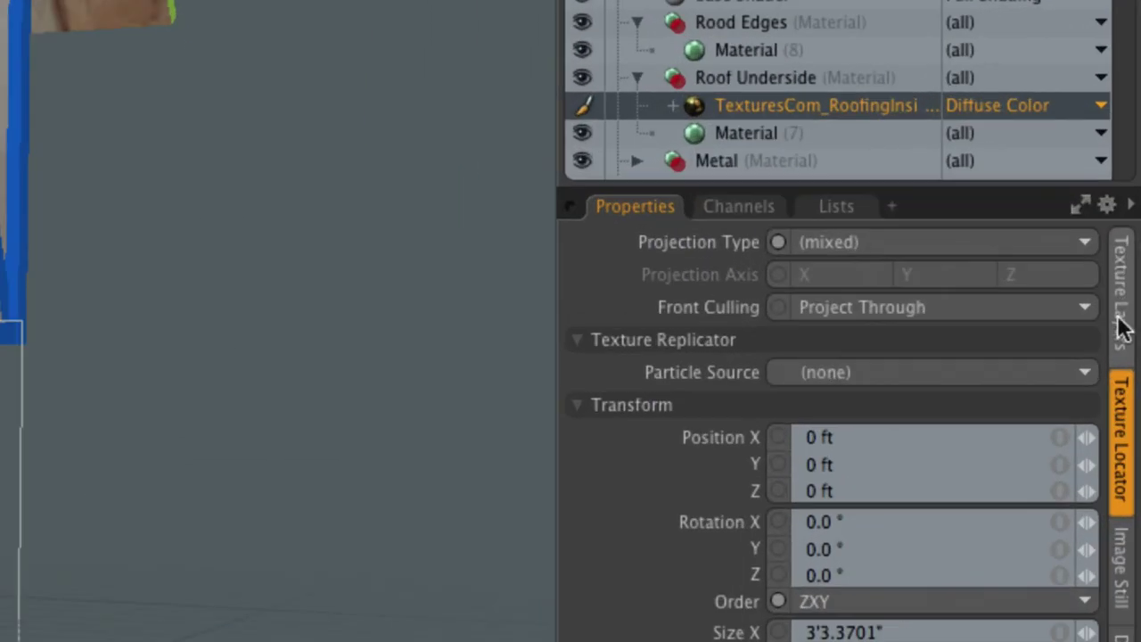
click(1123, 330)
click(1121, 426)
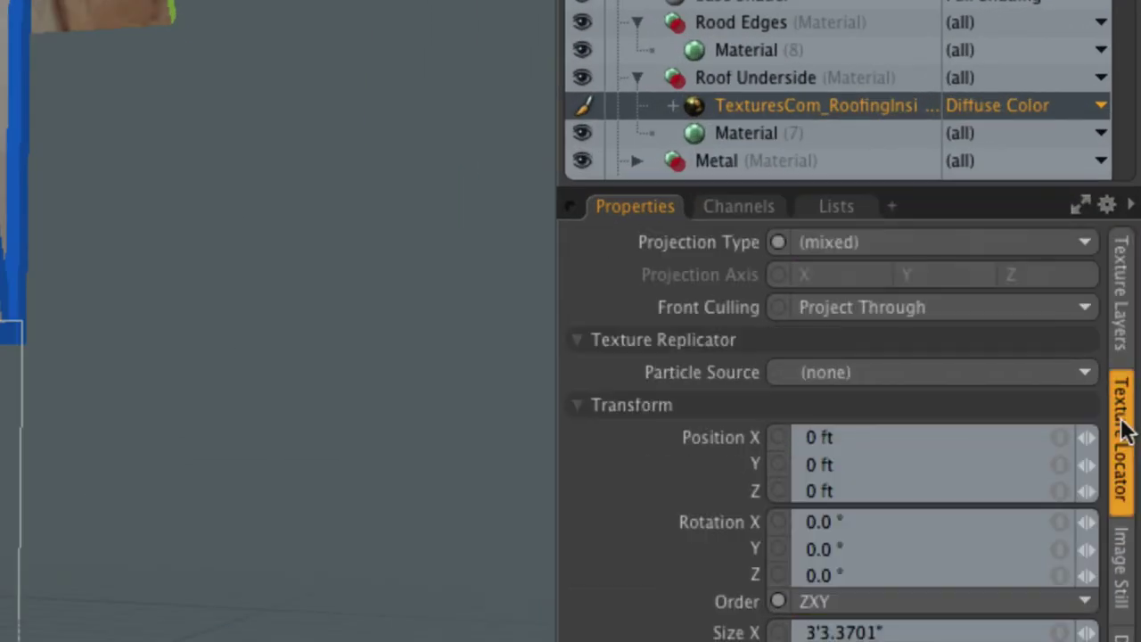
click(836, 245)
click(807, 295)
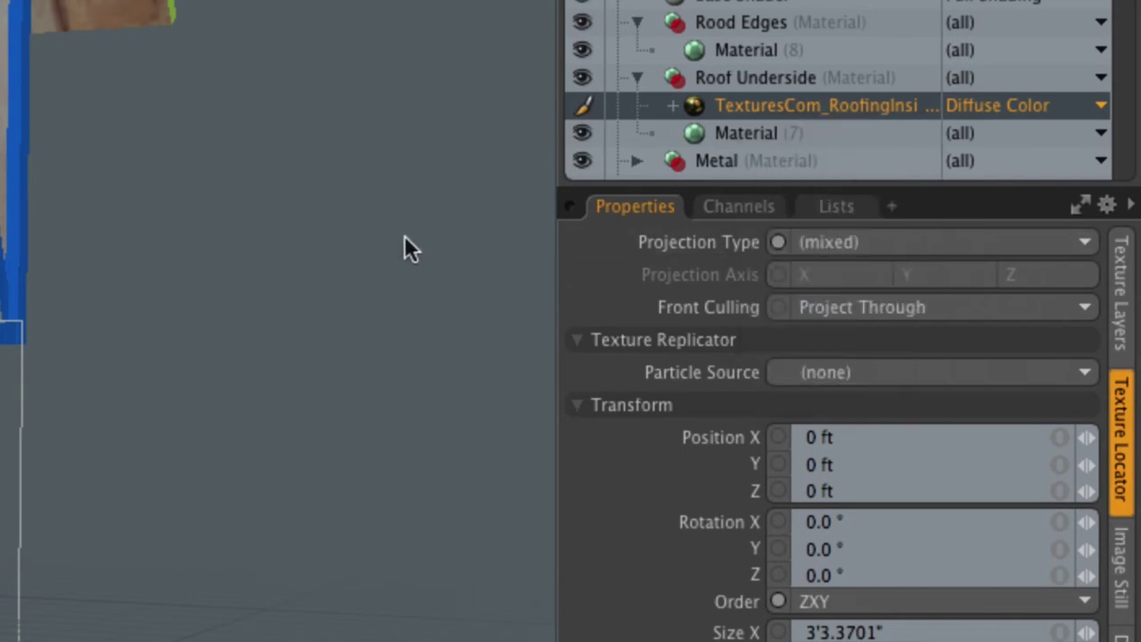
click(873, 242)
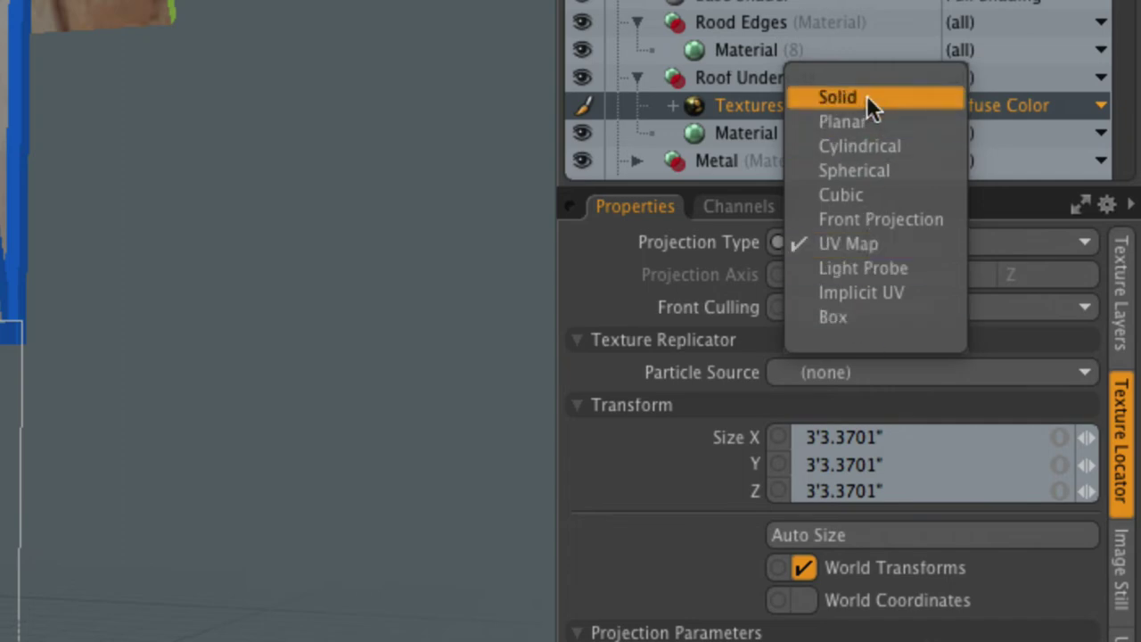
click(869, 194)
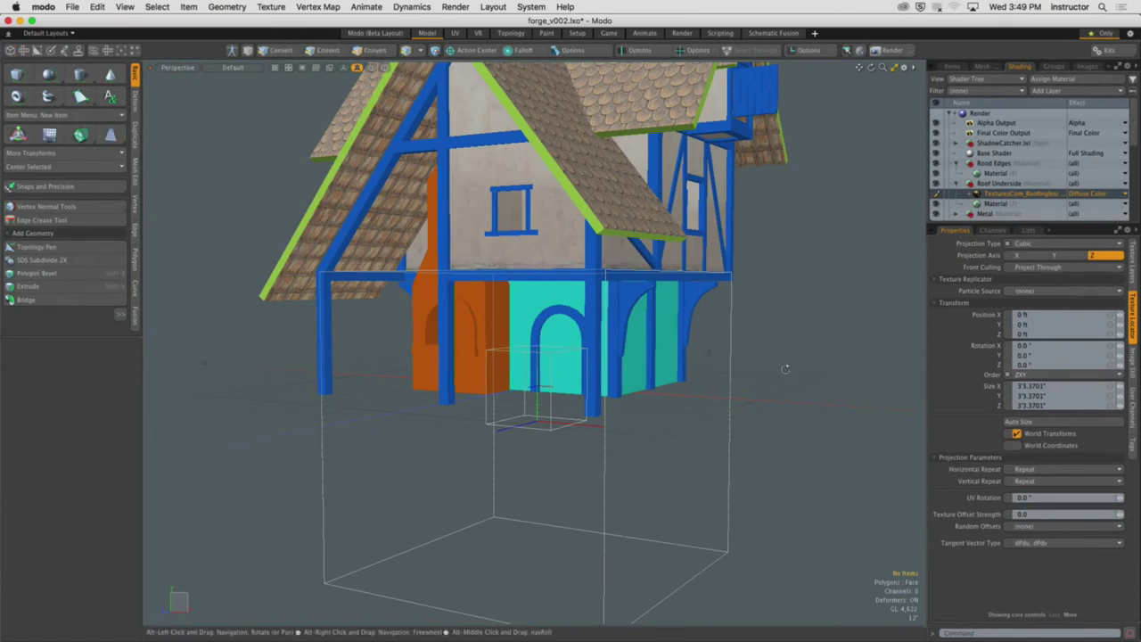
alt+drag(786, 368, 815, 380)
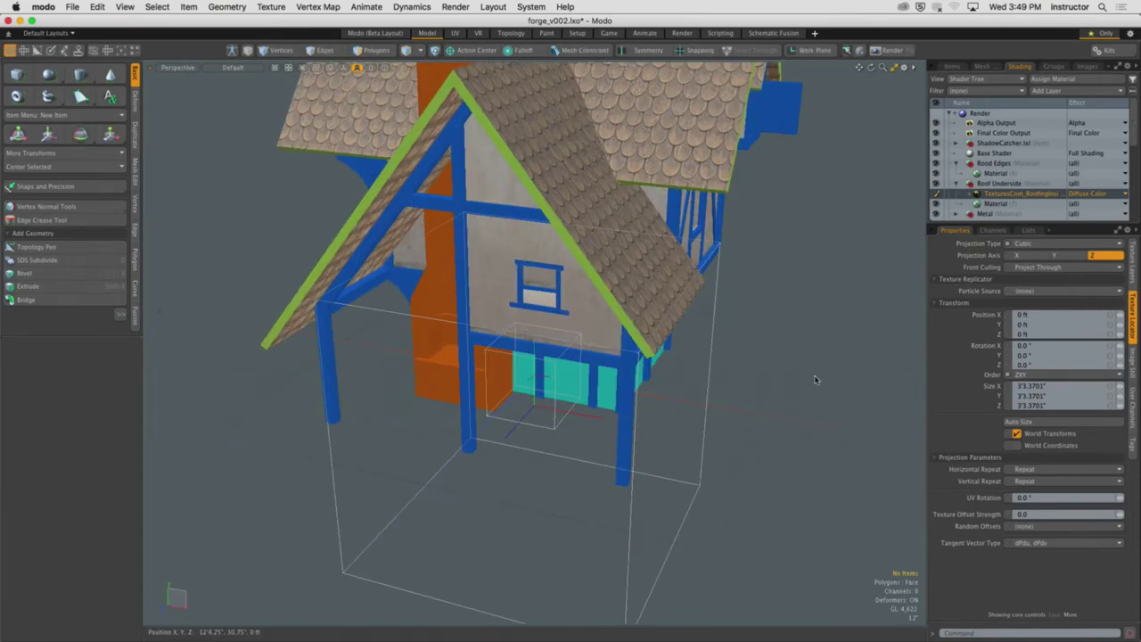
Frame the house and trial-scale the texture locator to about 122%, then undo it
alt+drag(552, 433, 562, 446)
scroll(586, 414, up, 5)
scroll(539, 484, up, 8)
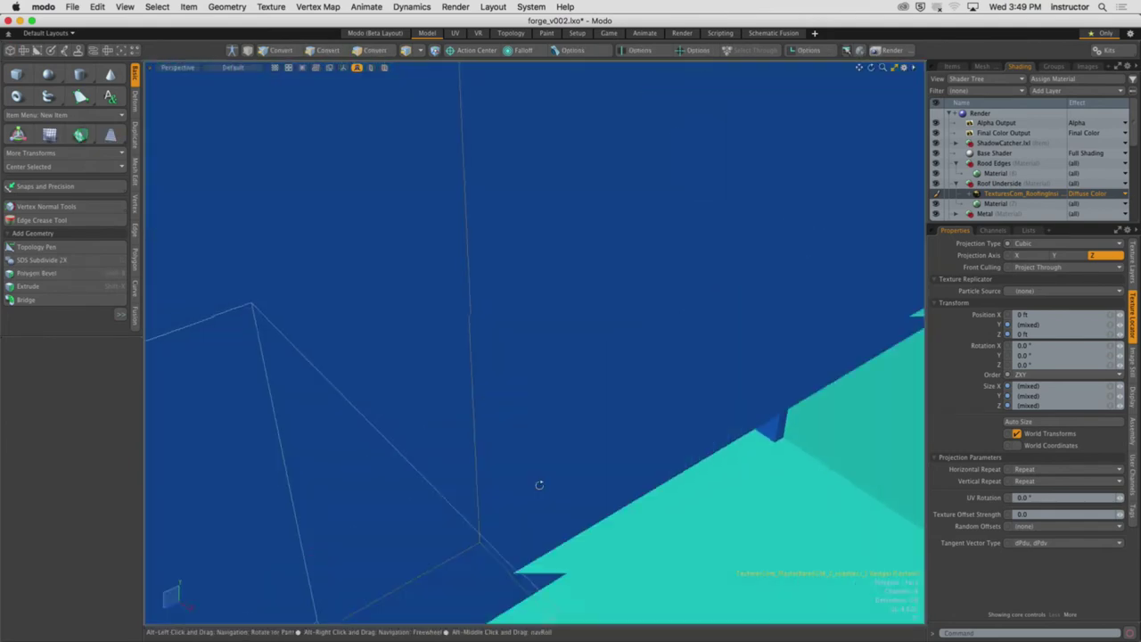
alt+drag(540, 484, 555, 420)
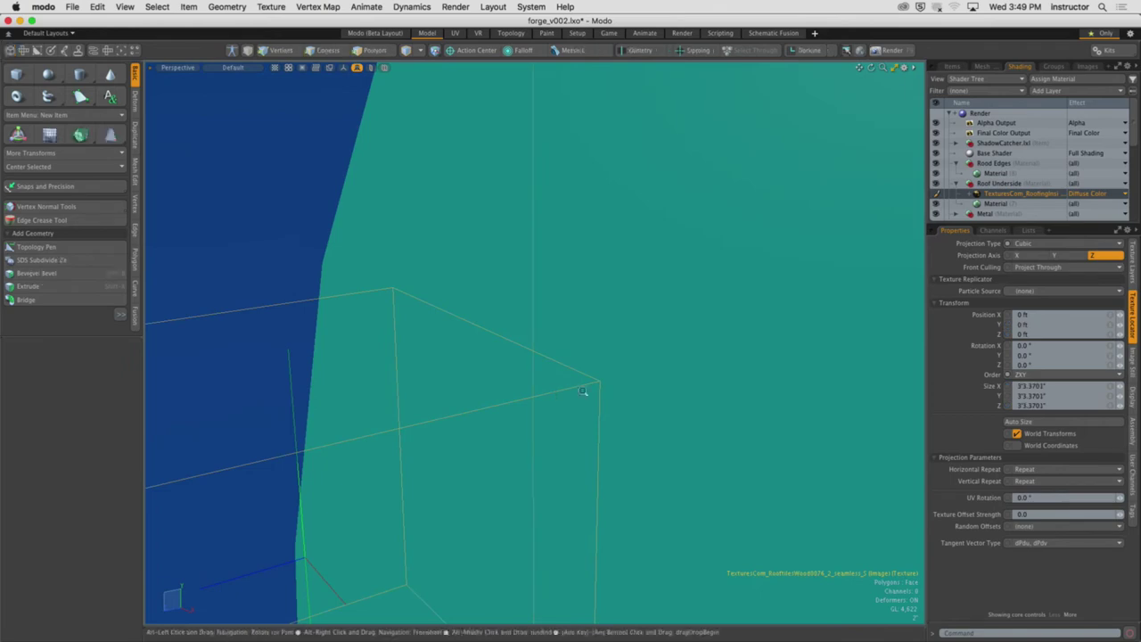
key(a)
key(shift+a)
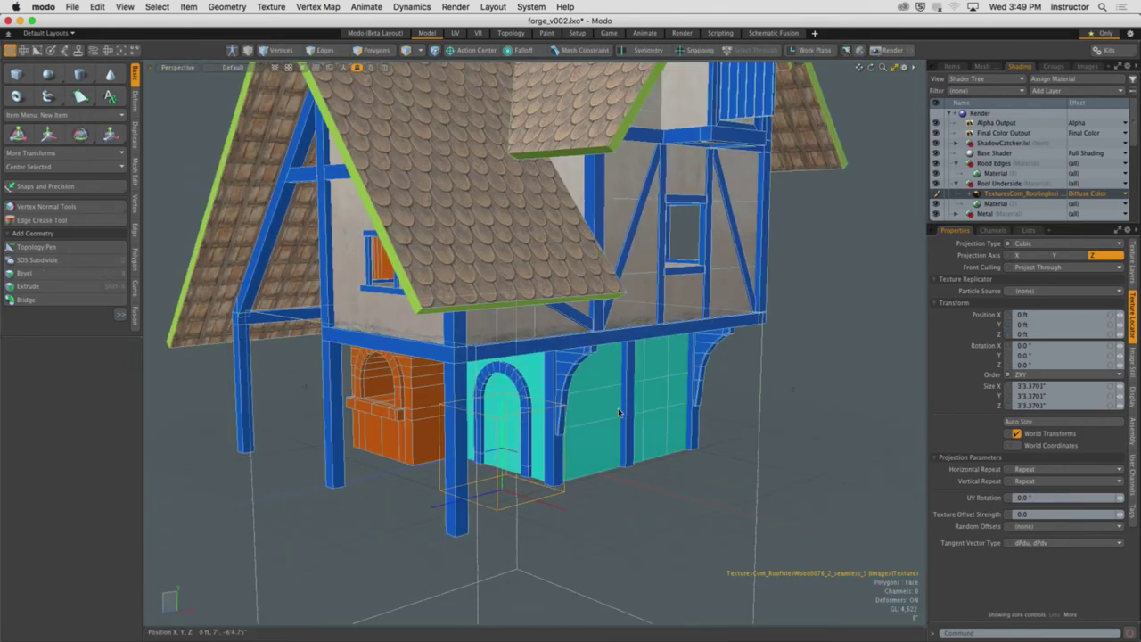
key(r)
alt+drag(478, 382, 565, 535)
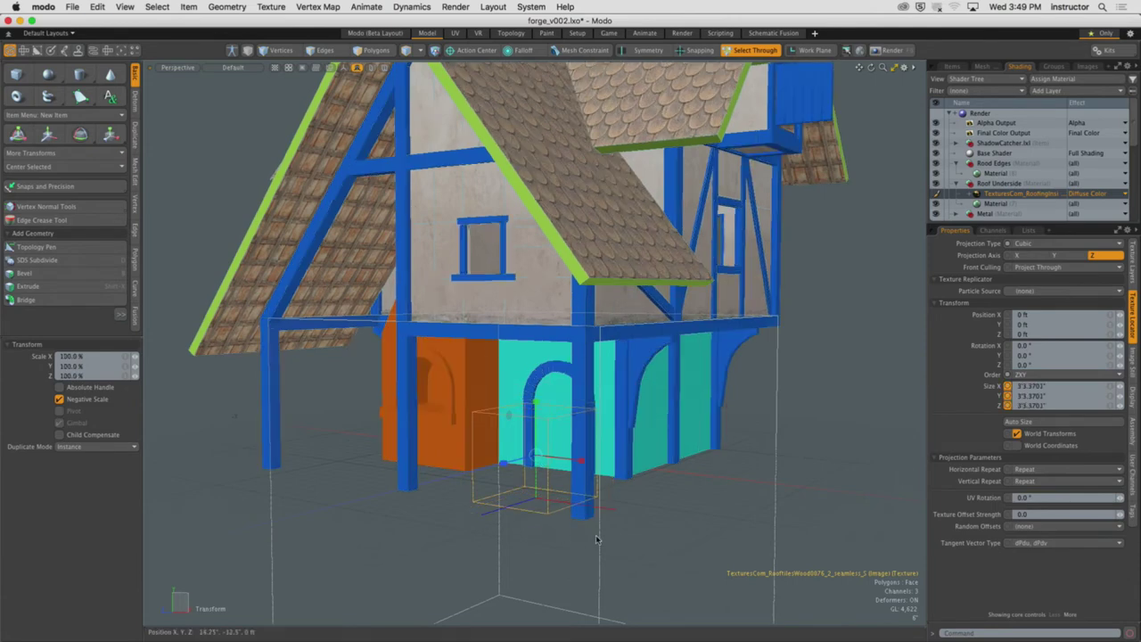
key(space)
scroll(575, 510, up, 3)
scroll(575, 510, up, 2)
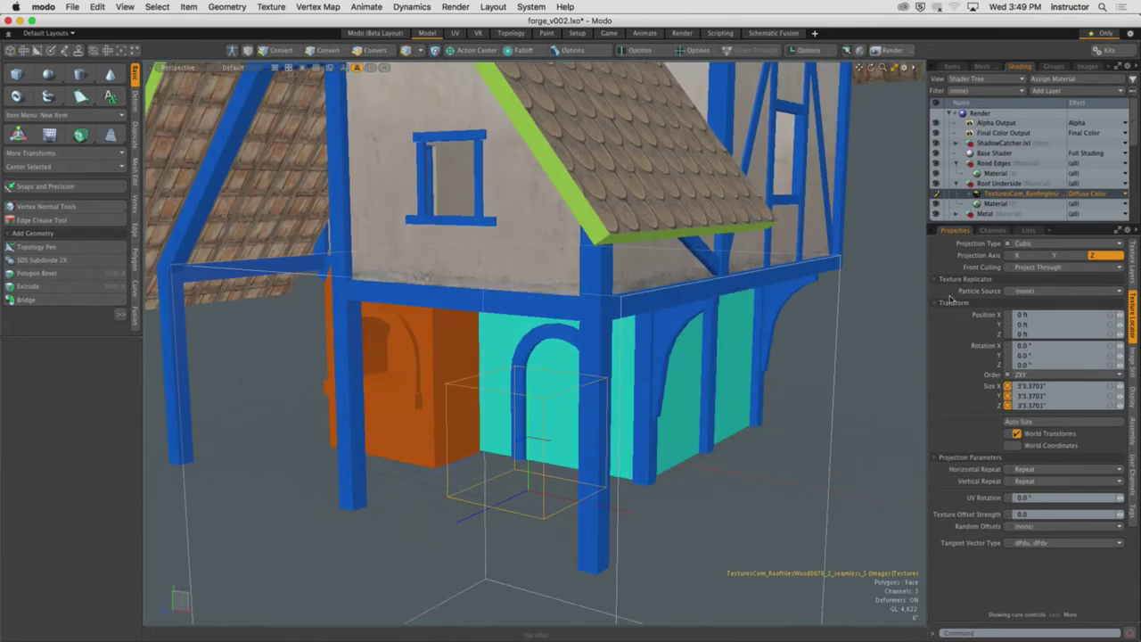
Expand the RoofingInside texture in the Shader Tree and select its image item
click(969, 194)
click(1025, 204)
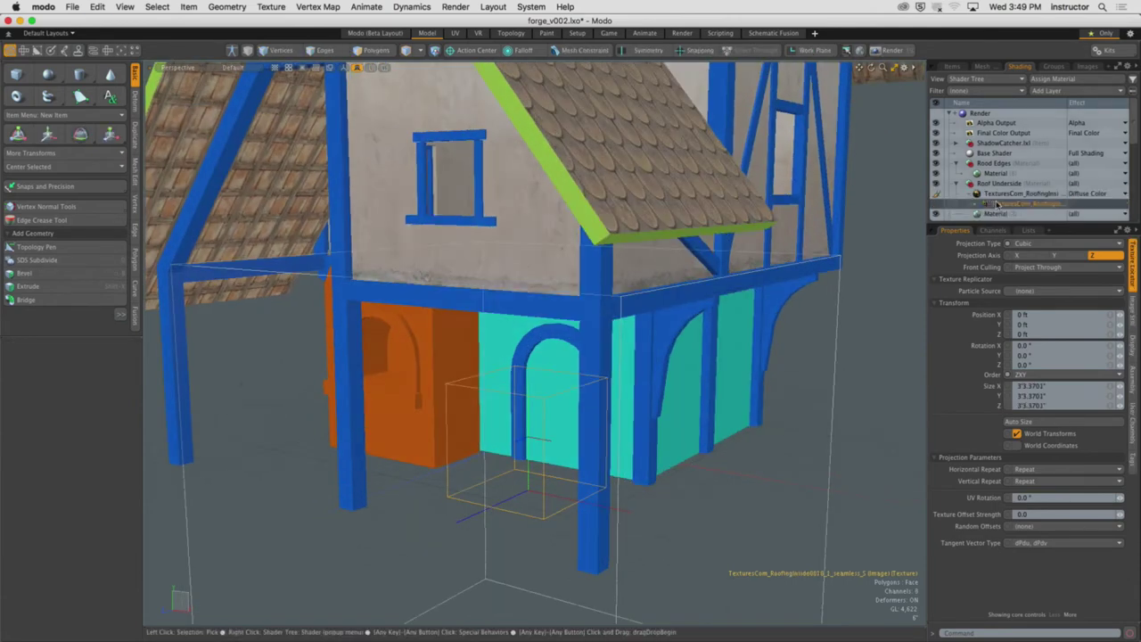
alt+drag(856, 402, 860, 443)
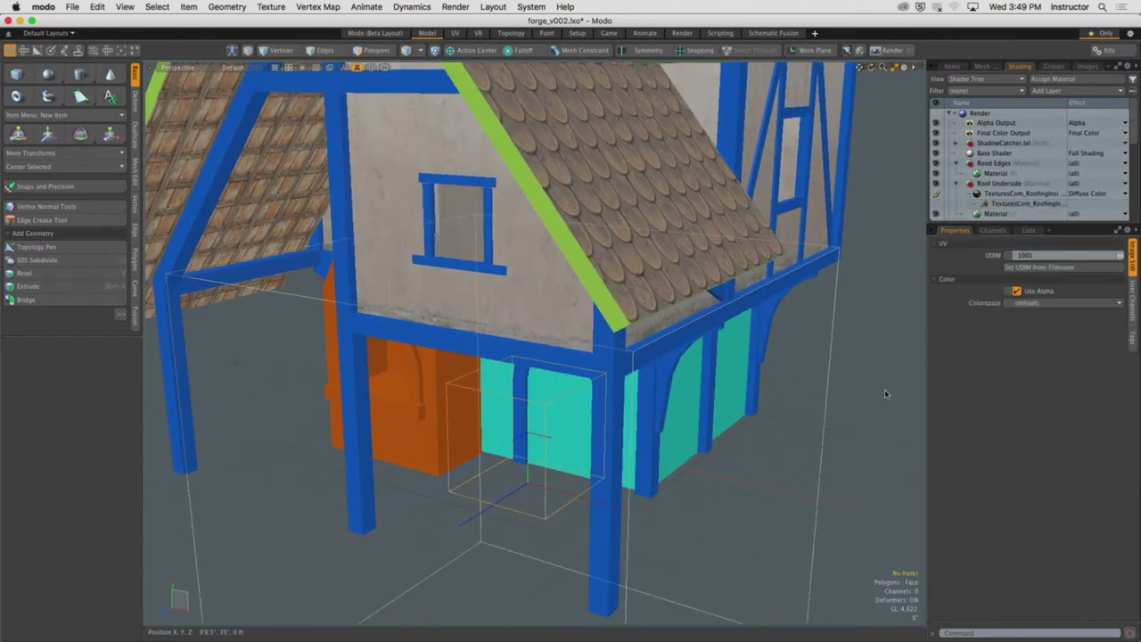
Scale the Roof Underside texture locator up to 141%, about 4'7.5118" on each axis
key(r)
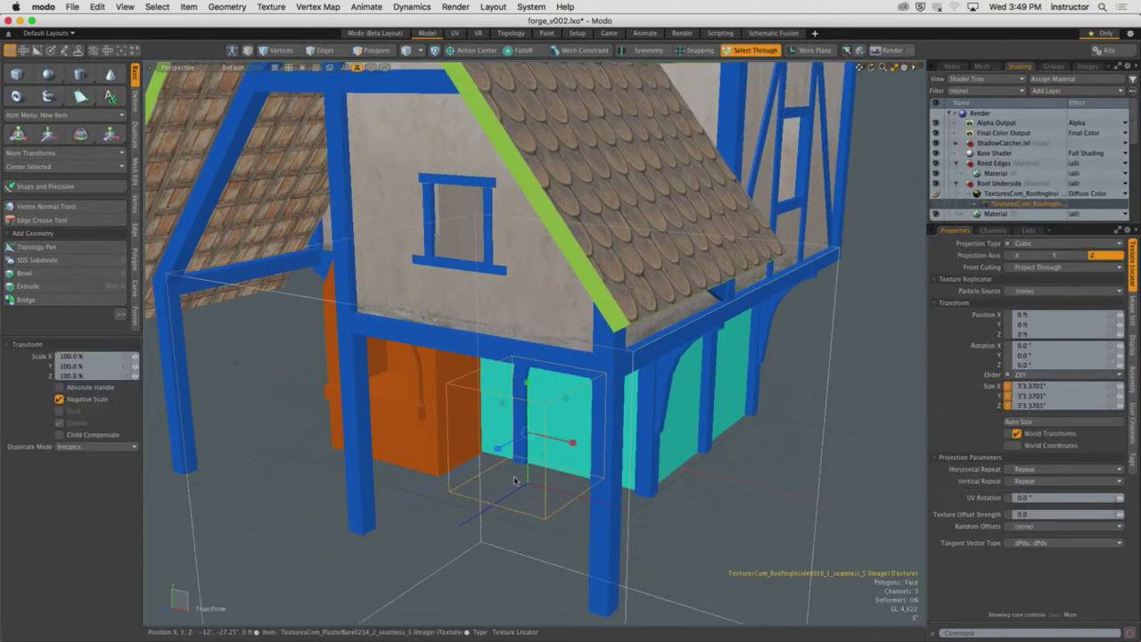
drag(533, 437, 547, 433)
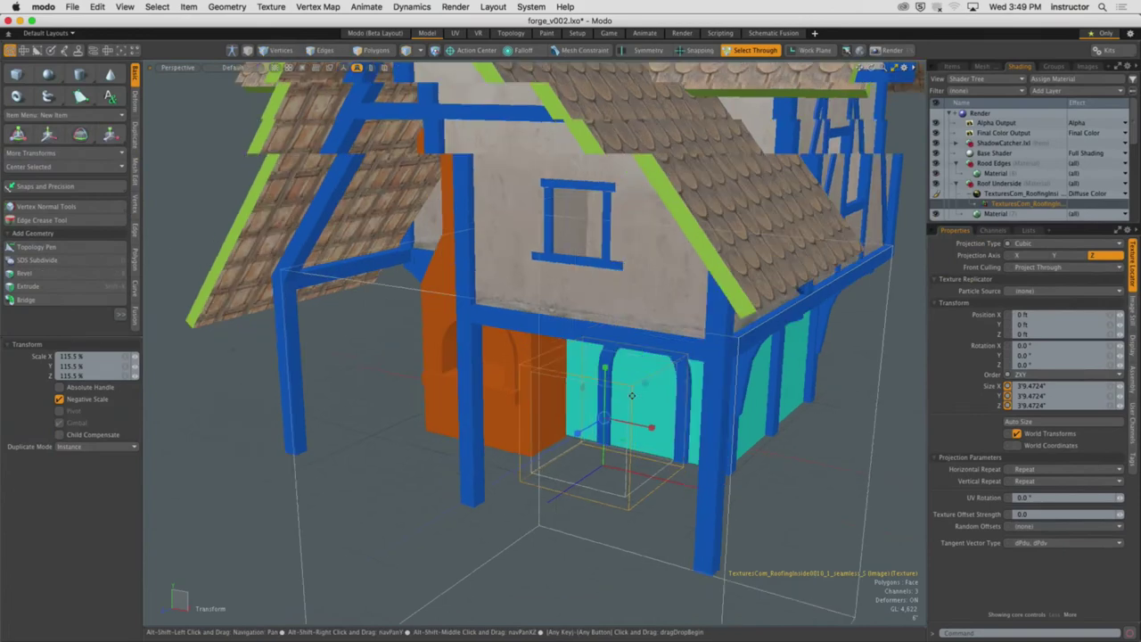
alt+drag(631, 395, 626, 450)
scroll(562, 328, up, 3)
scroll(561, 328, up, 6)
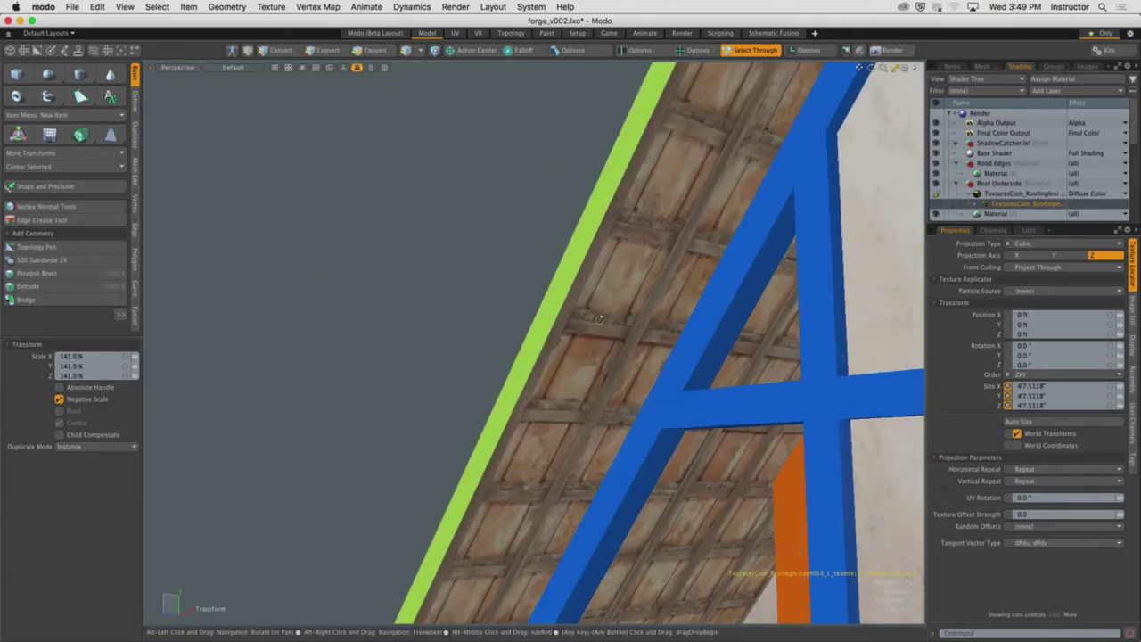
scroll(560, 342, down, 1)
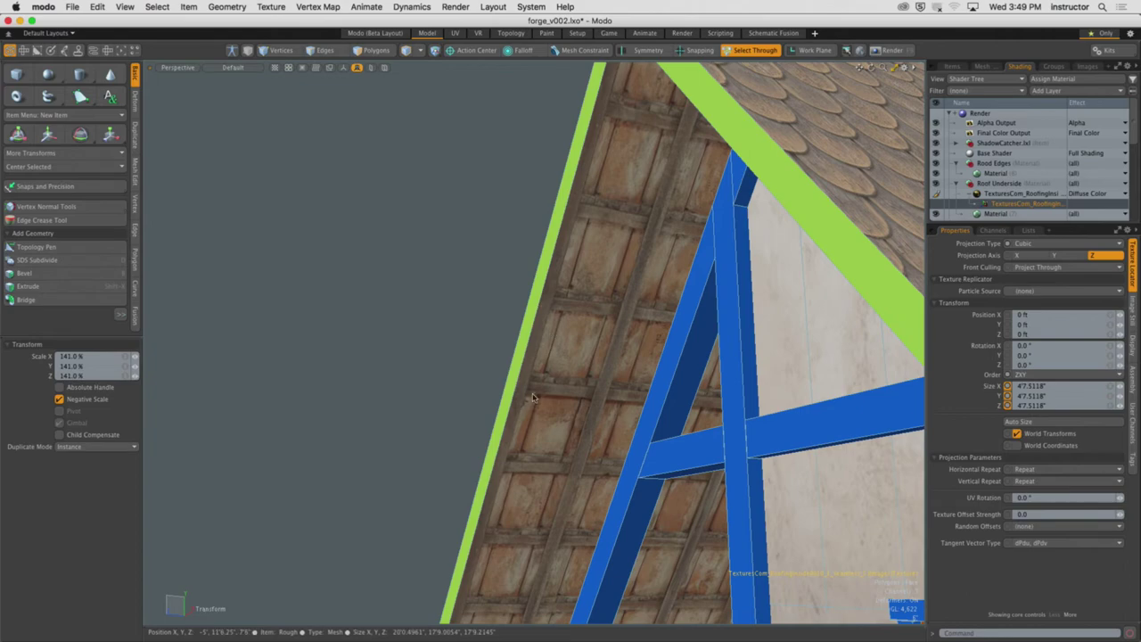
scroll(542, 417, down, 8)
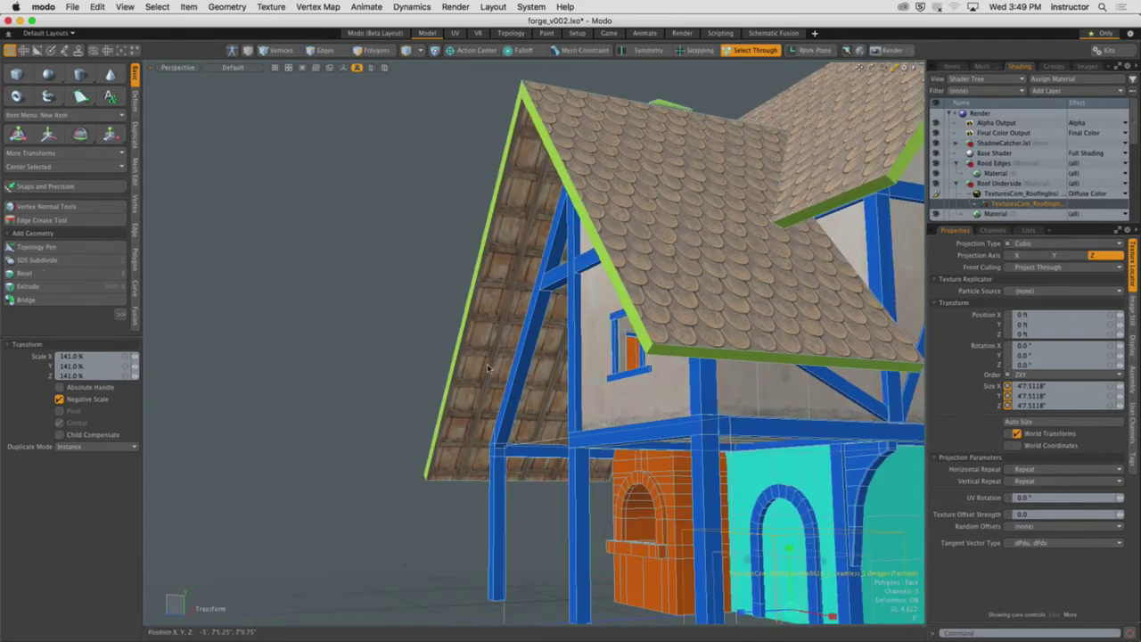
key(w)
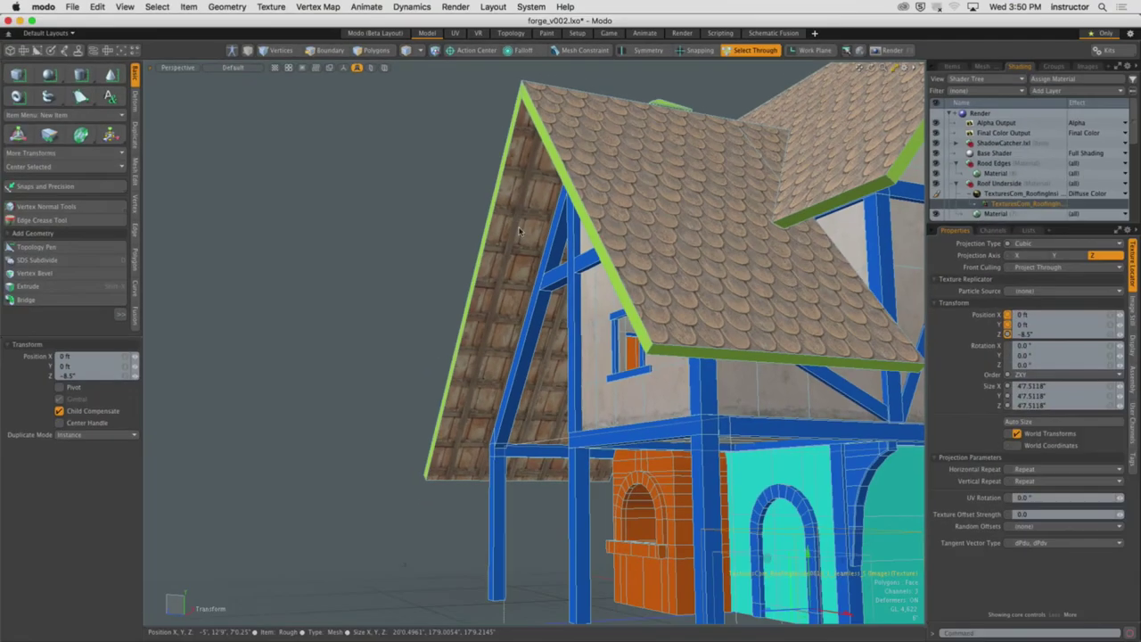
Shift the roof underside texture's Z position to -0.5 inches and inspect the boards
alt+drag(519, 231, 713, 546)
alt+drag(642, 401, 577, 216)
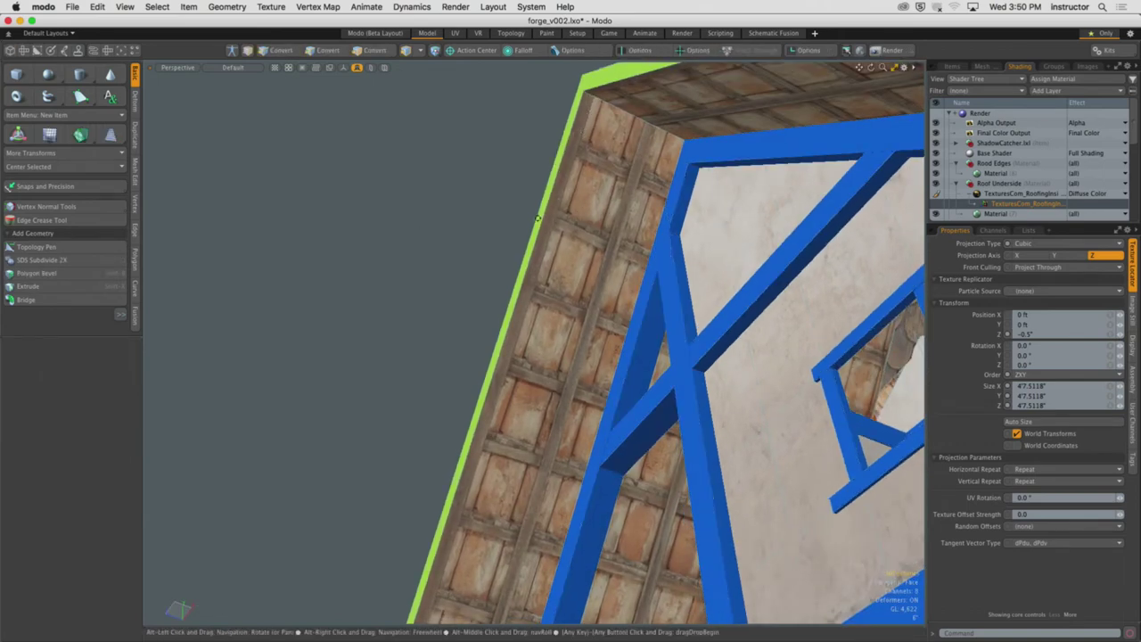
scroll(538, 218, down, 5)
alt+drag(538, 217, 526, 299)
scroll(633, 250, up, 5)
scroll(602, 256, down, 5)
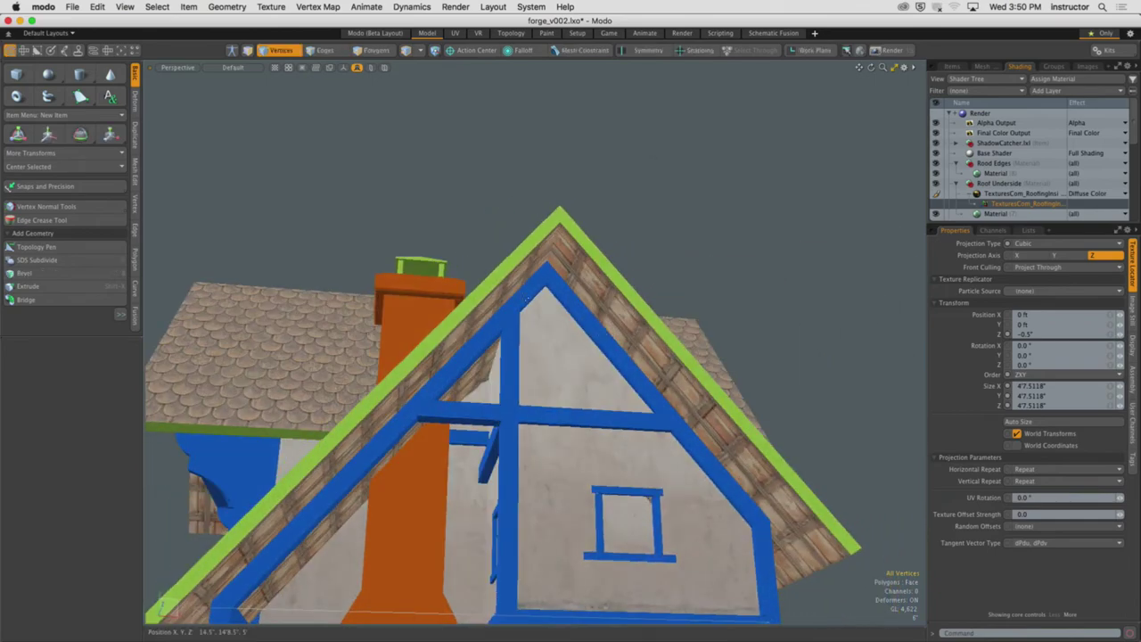
alt+drag(636, 274, 737, 333)
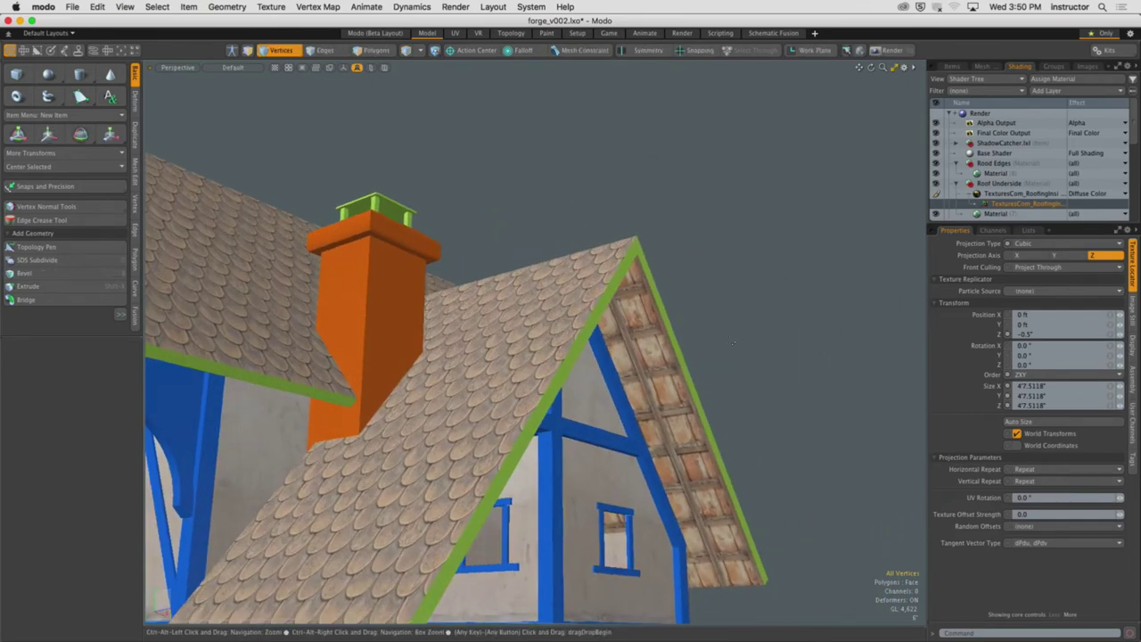
Collapse the Roof Underside group and select the Roof Edges material group
scroll(734, 344, down, 5)
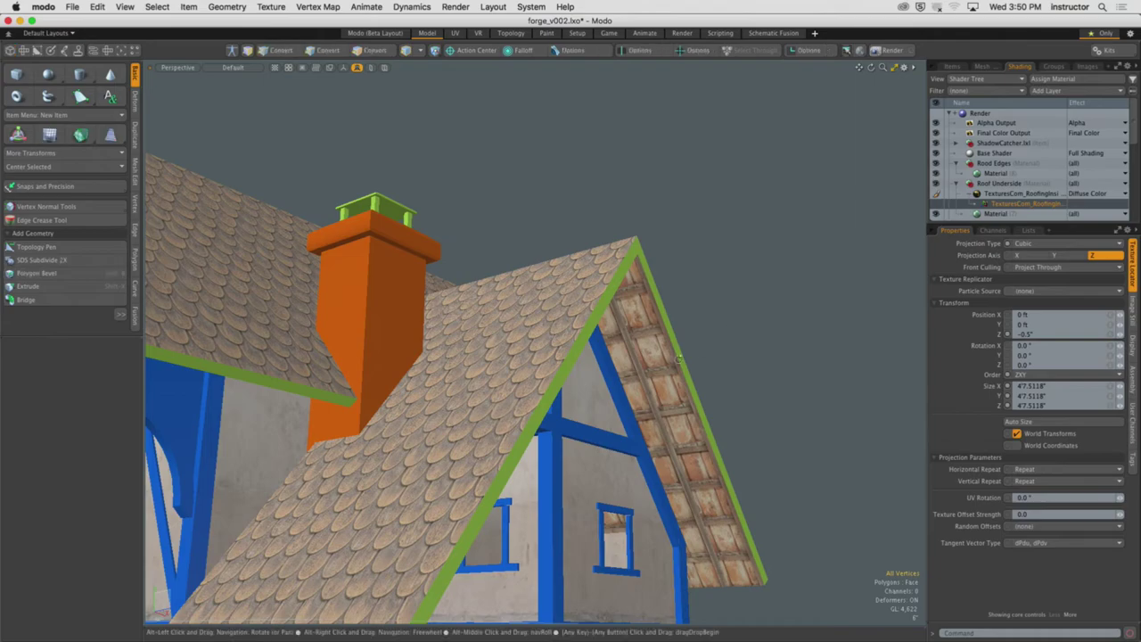
alt+drag(735, 343, 624, 314)
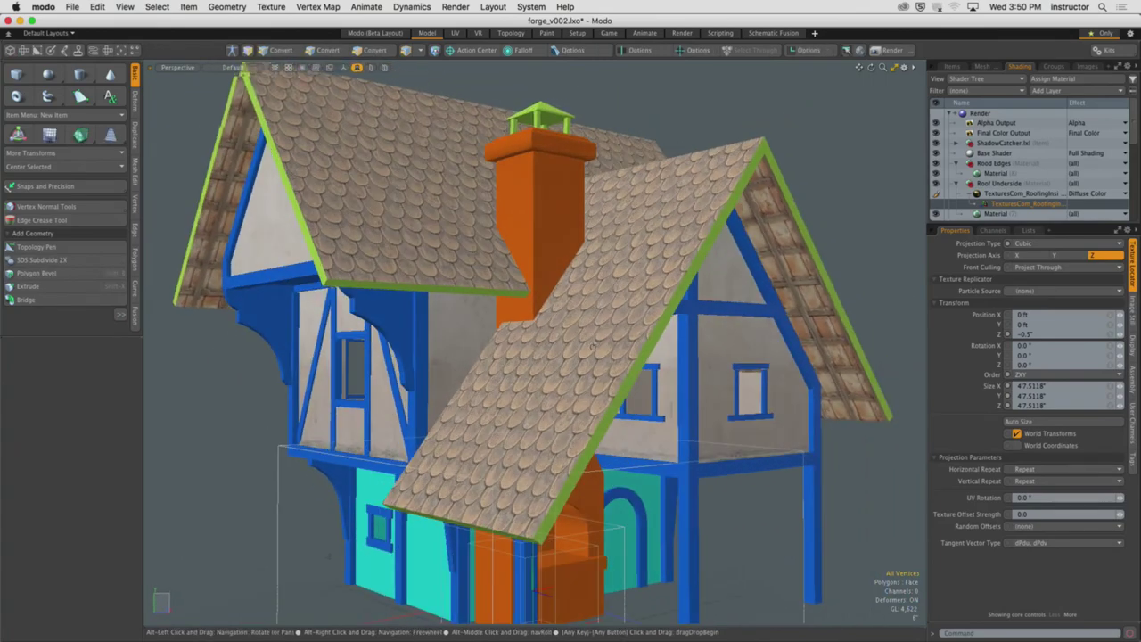
click(956, 183)
click(993, 166)
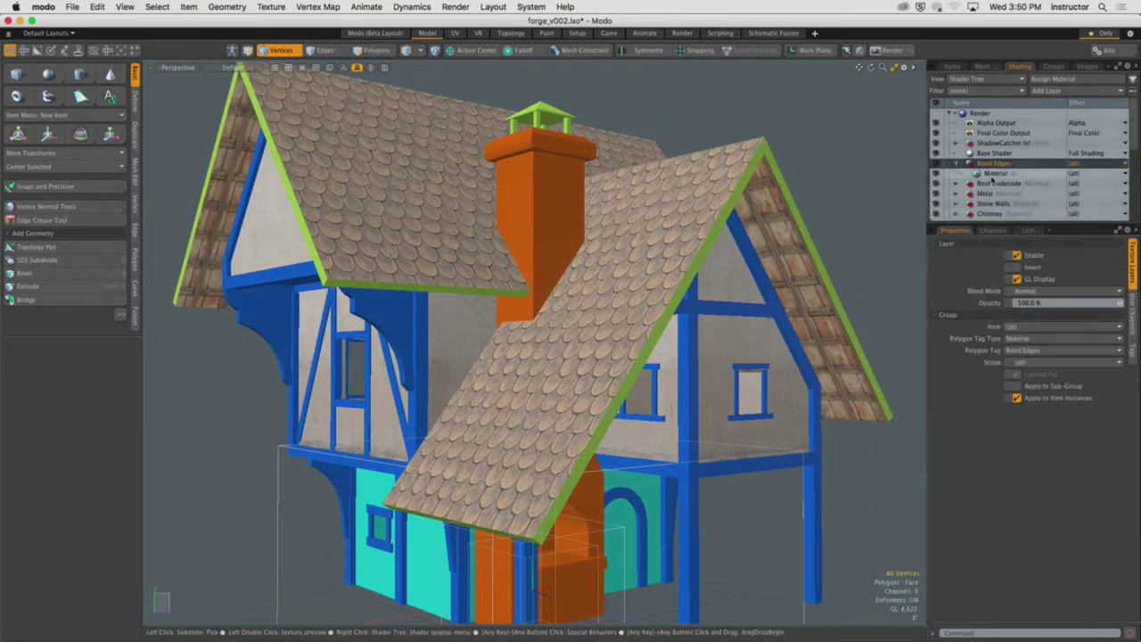
Switch to Chrome and browse textures.com's Wood category
mouse_move(675, 624)
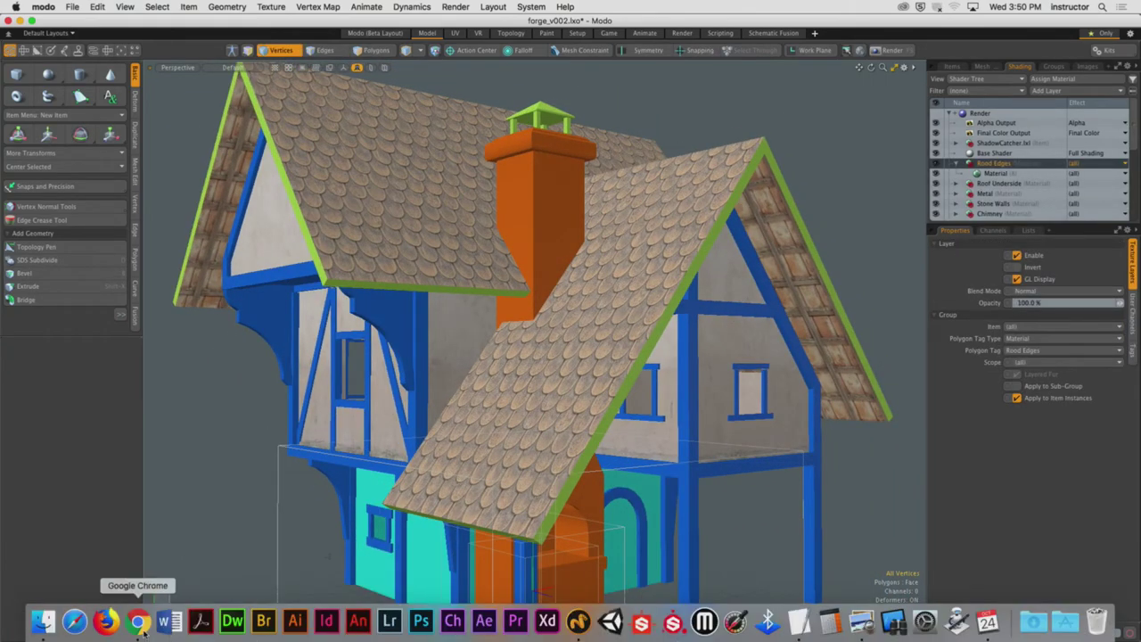
click(138, 621)
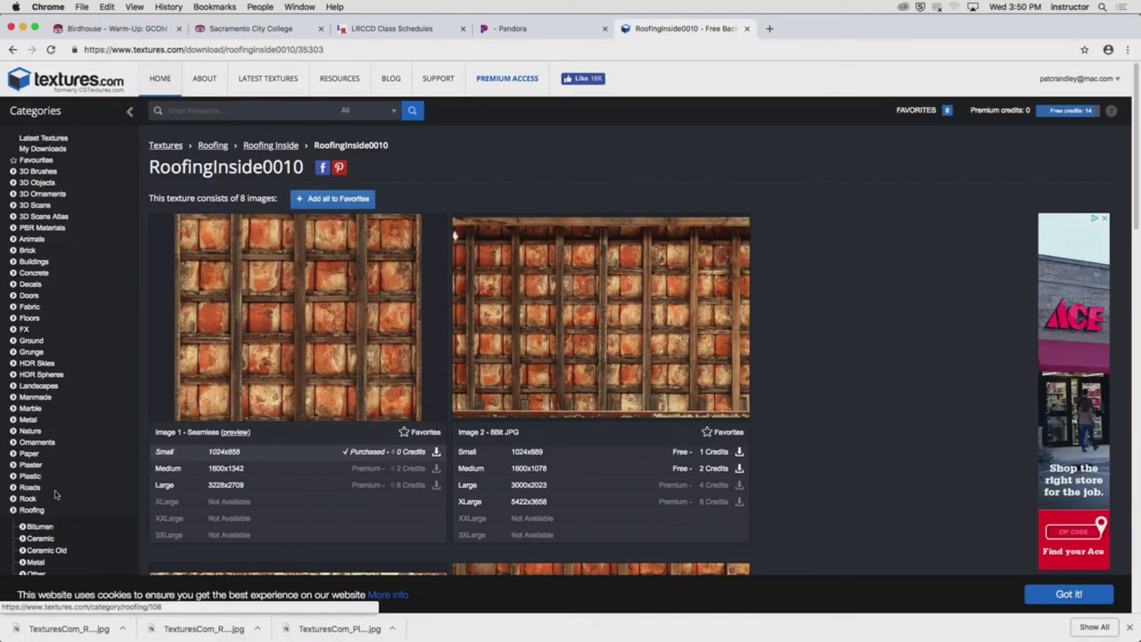
scroll(53, 494, down, 10)
scroll(53, 494, up, 5)
scroll(54, 495, up, 2)
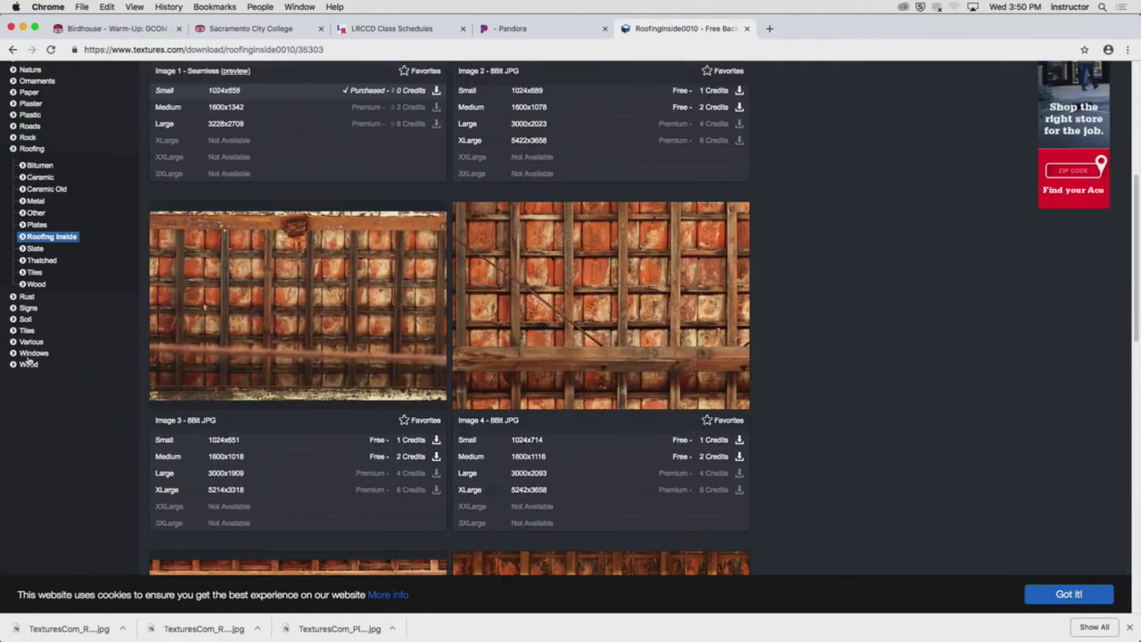
click(27, 364)
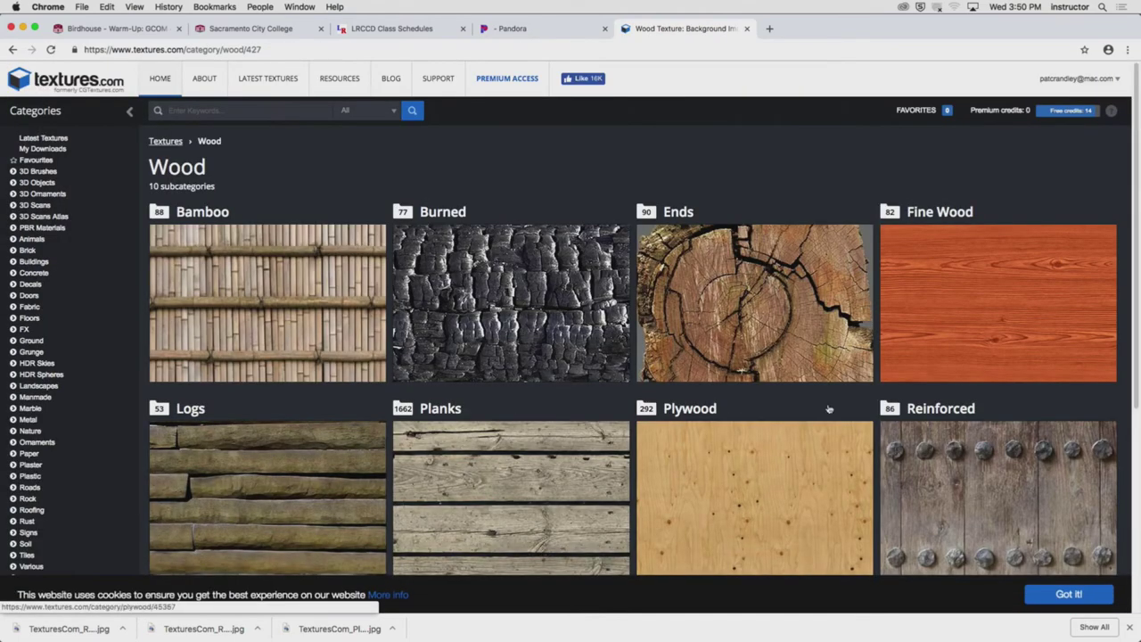
scroll(791, 389, down, 3)
scroll(792, 389, down, 2)
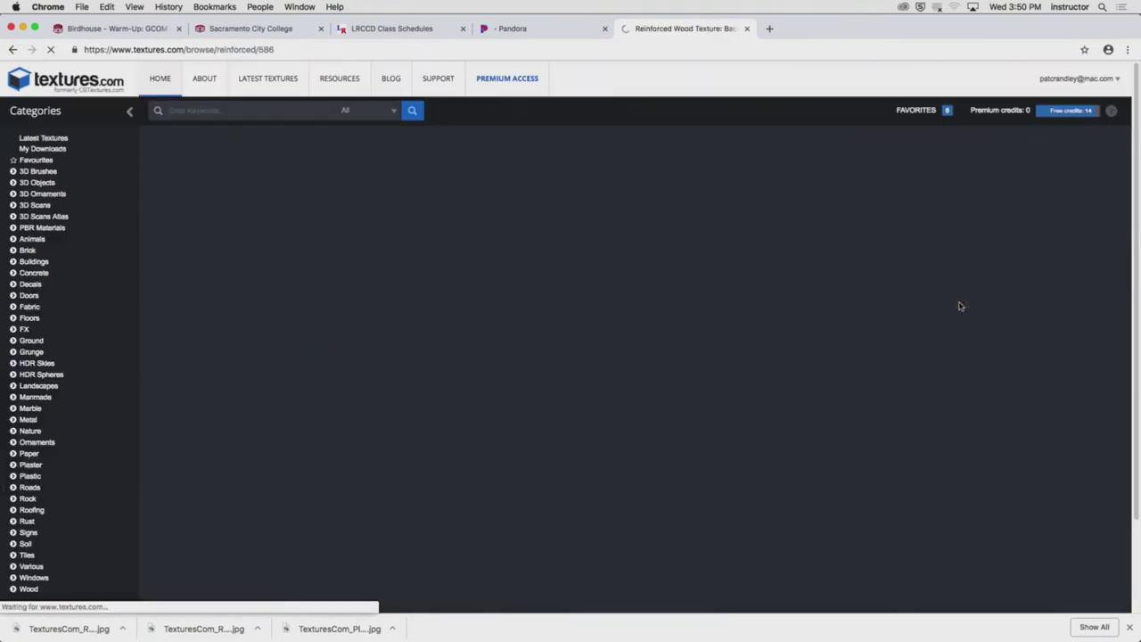
scroll(648, 351, down, 3)
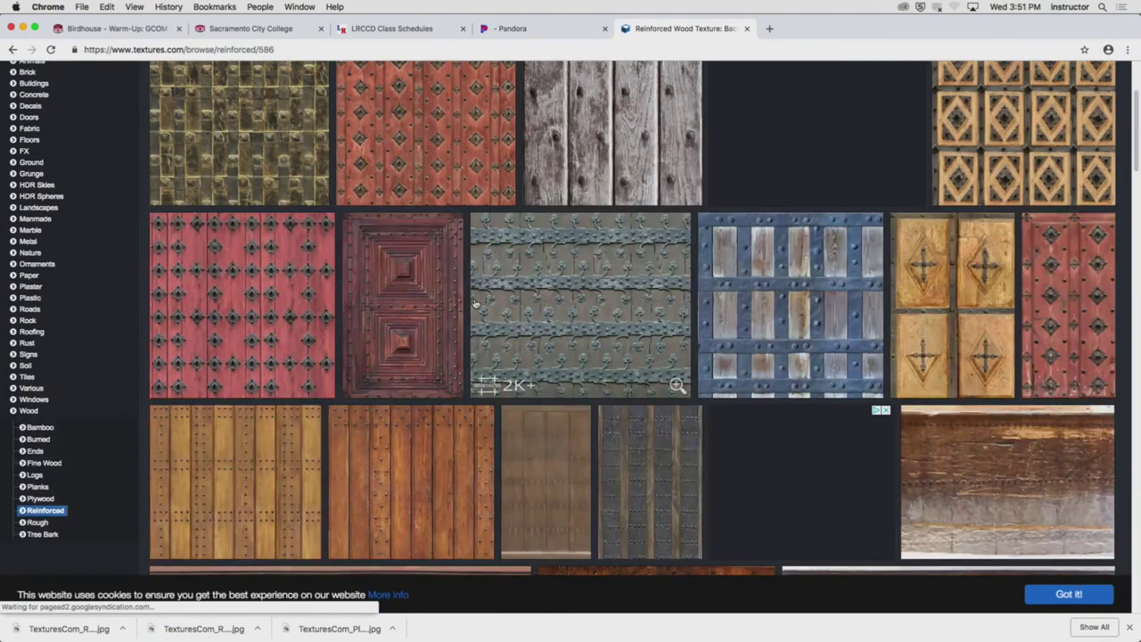
scroll(468, 305, down, 3)
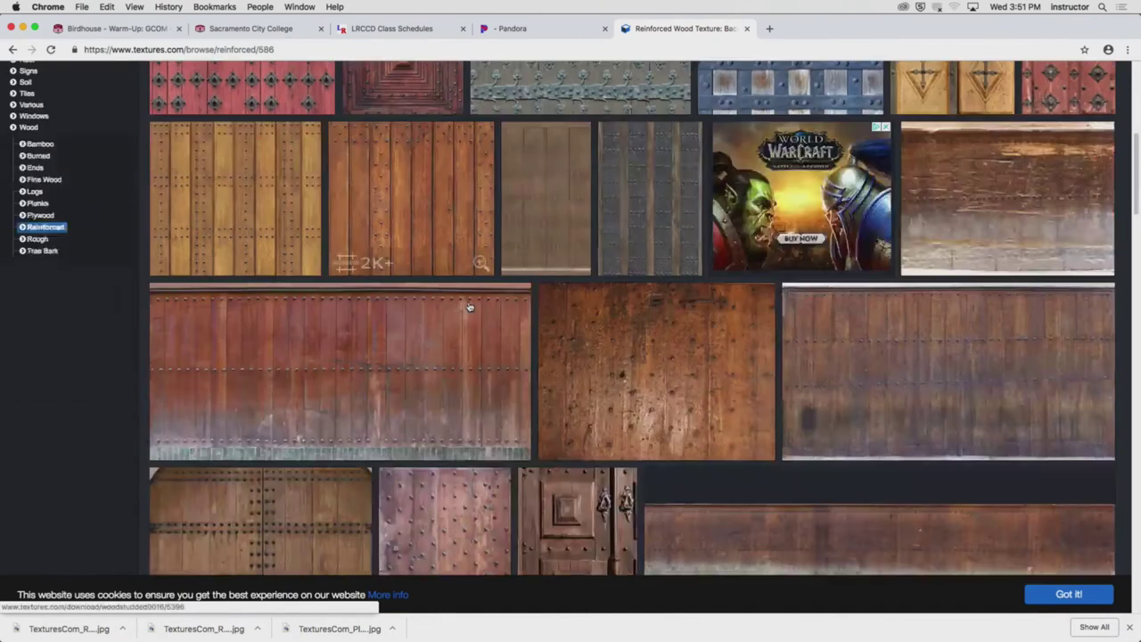
scroll(469, 307, down, 3)
scroll(468, 306, down, 5)
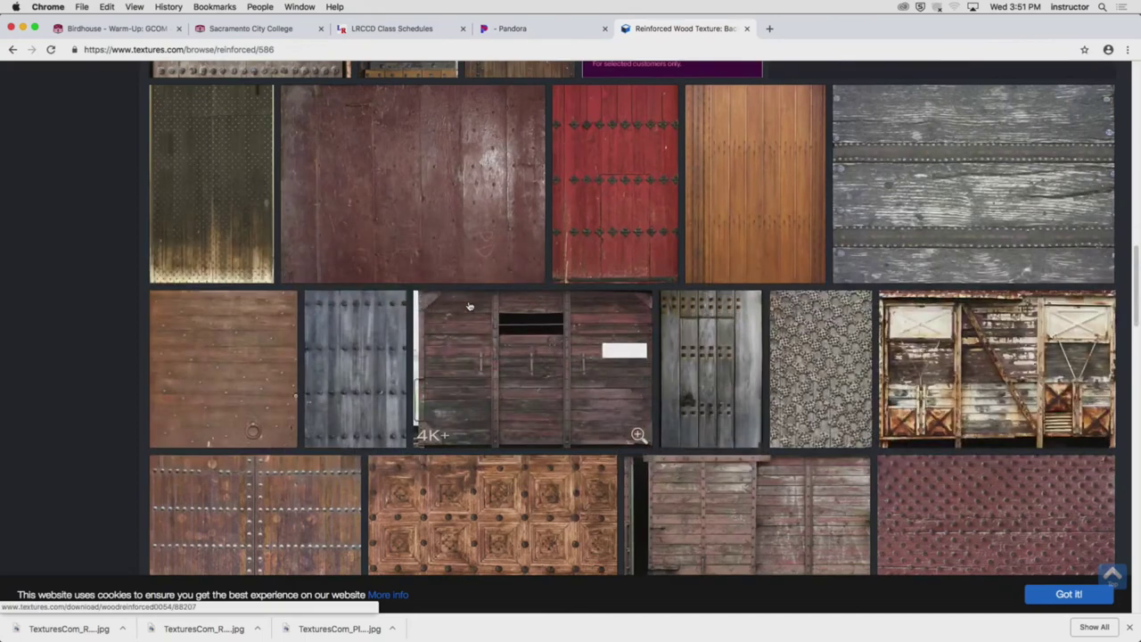
scroll(469, 305, up, 15)
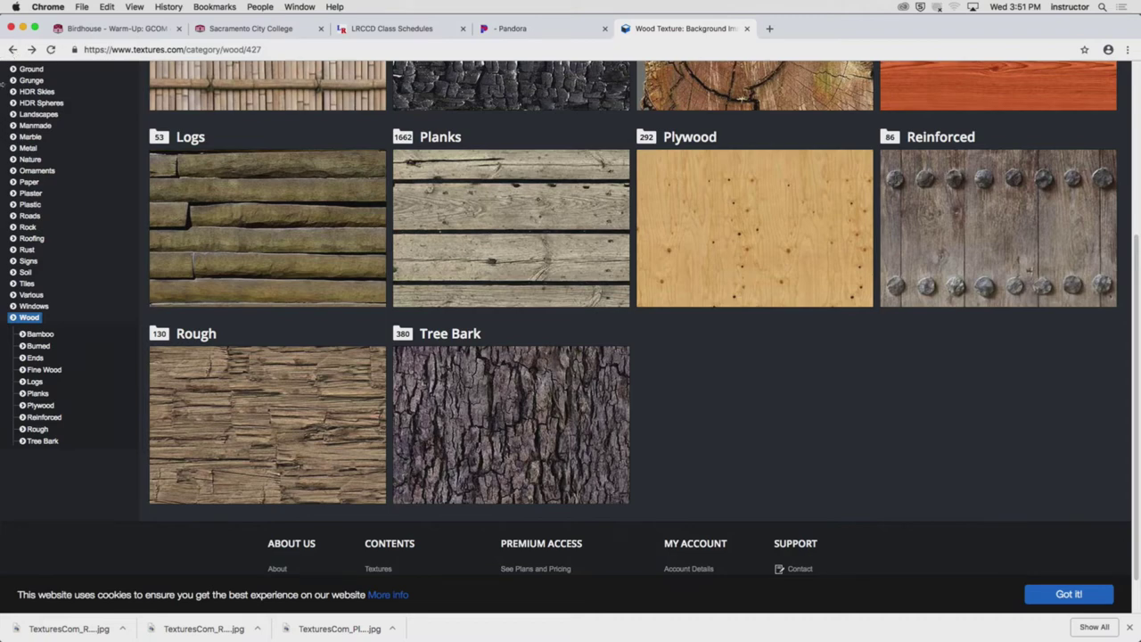
Open the Rough wood listing filtered to seamless textures only
click(307, 405)
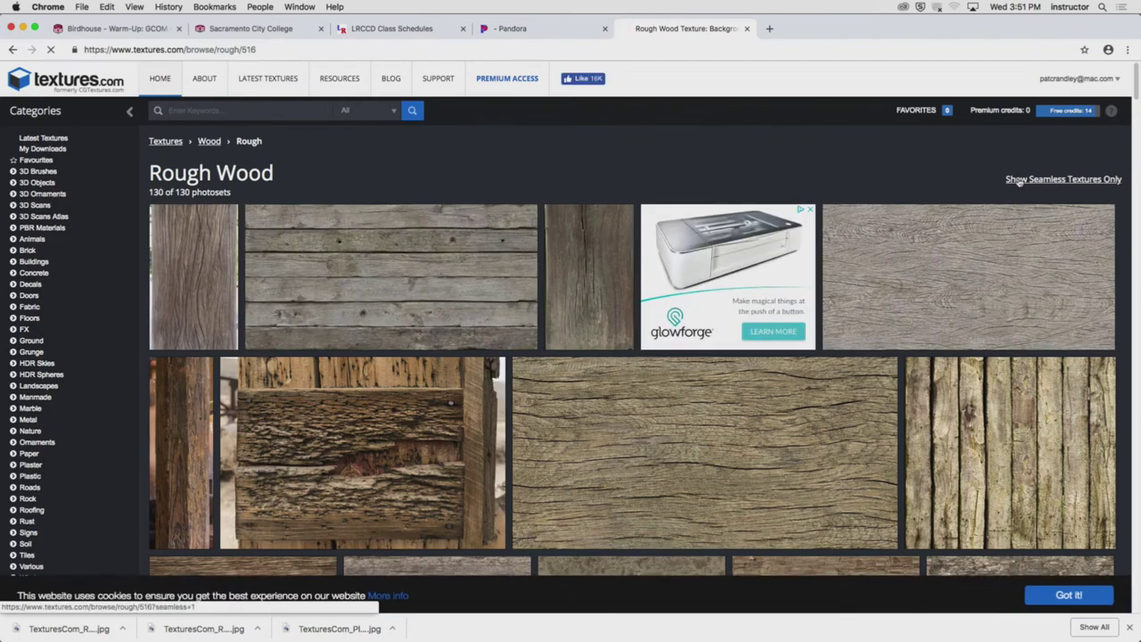
click(1063, 180)
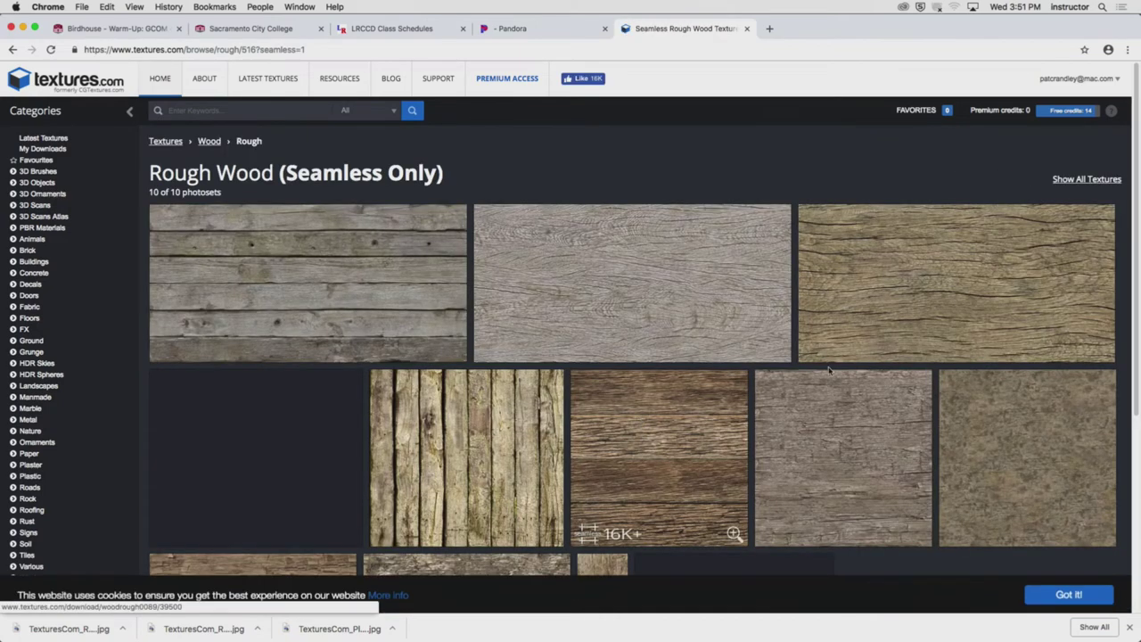
scroll(715, 411, down, 5)
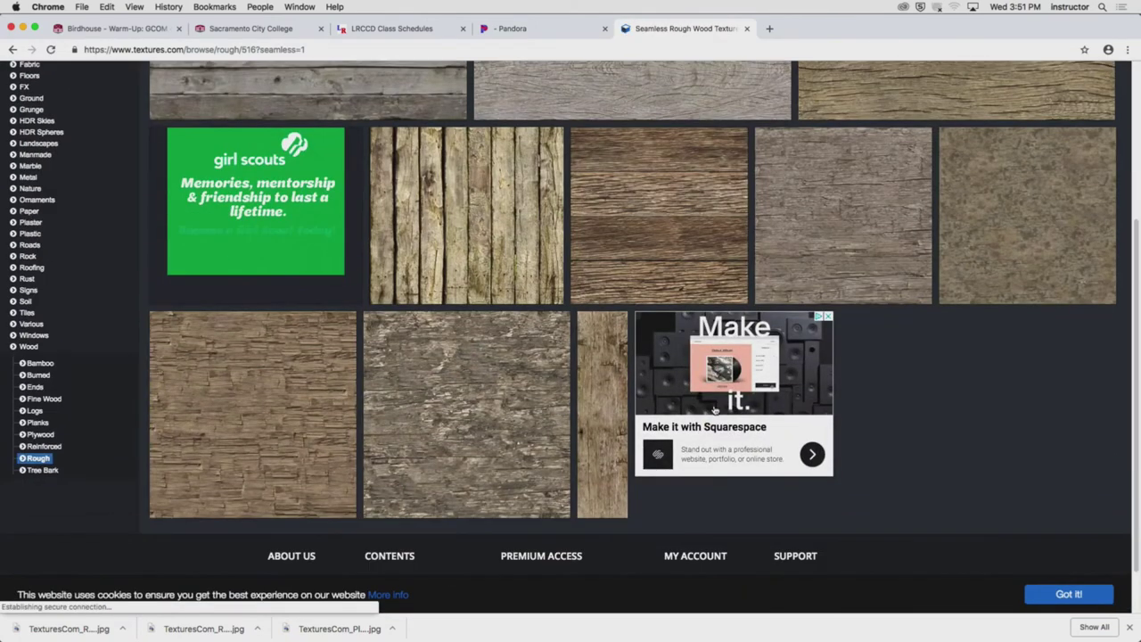
scroll(715, 411, up, 6)
Download the Small WoodRough0106 seamless image, then hide Google Chrome
click(1095, 344)
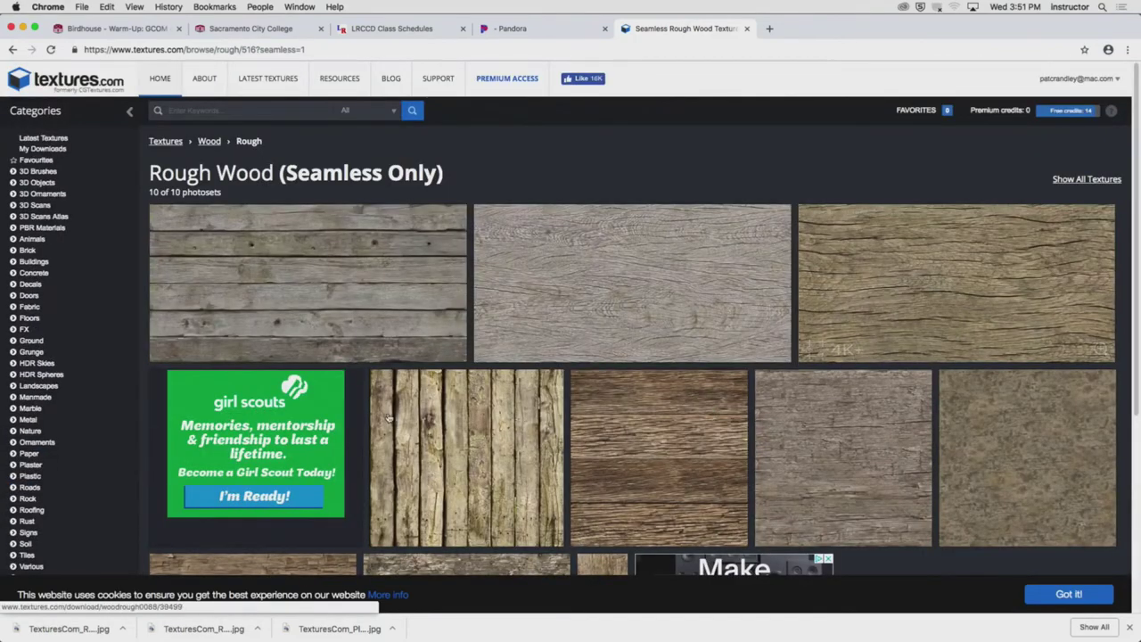
click(436, 452)
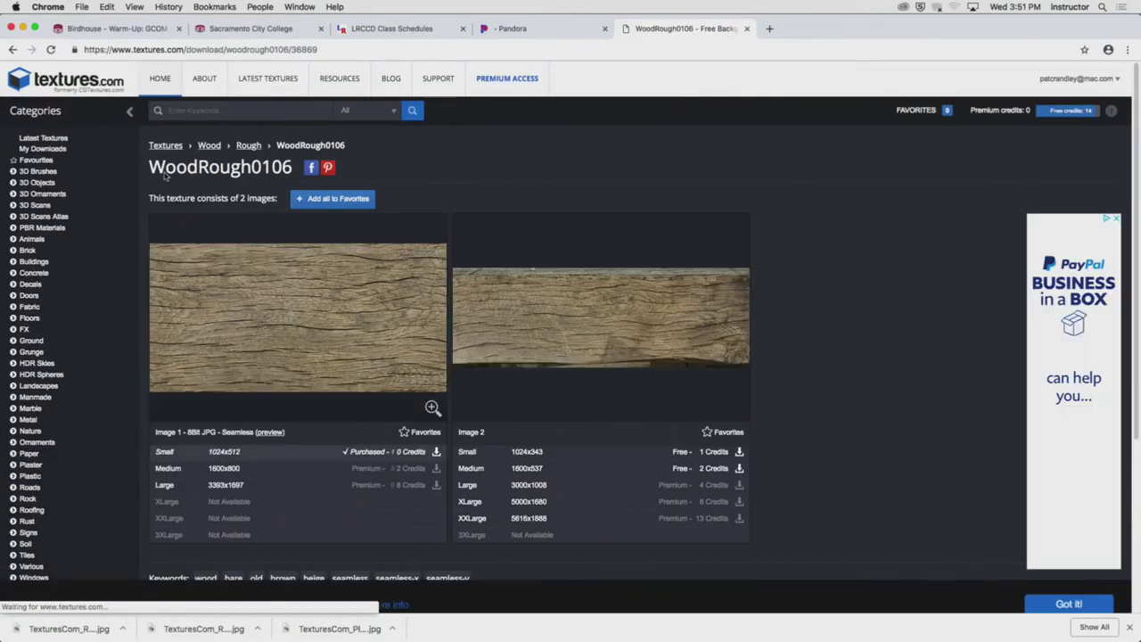
click(49, 7)
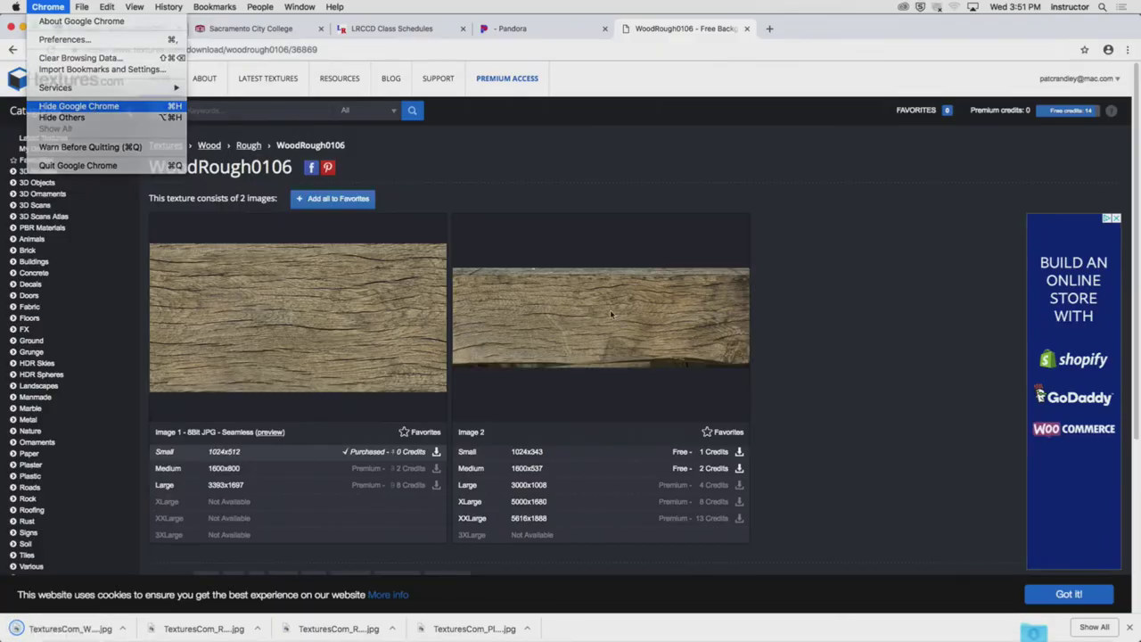
click(94, 108)
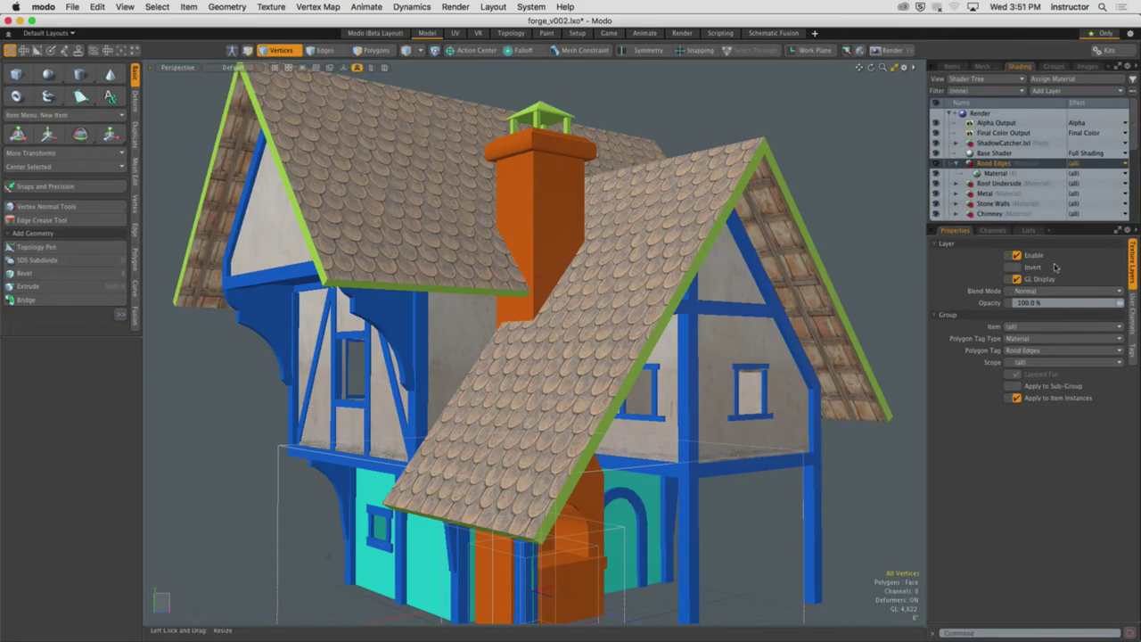
Add an image map to Roof Edges loading TexturesCom_WoodRough0106_1_seamless_S.jpg from Downloads
click(1070, 91)
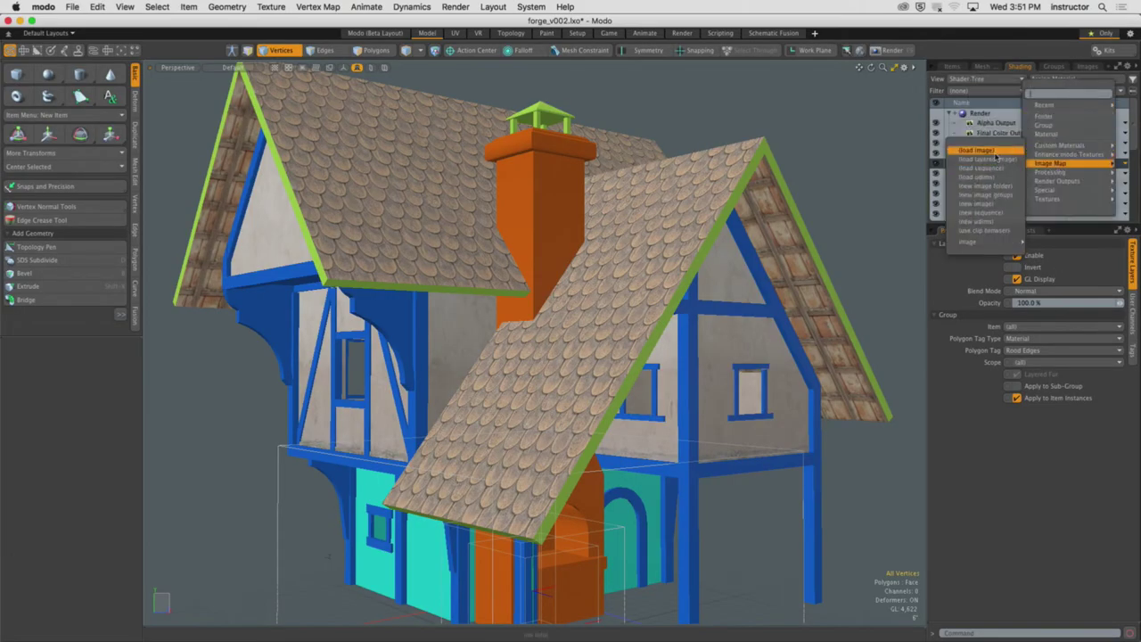
click(989, 156)
scroll(417, 203, up, 1)
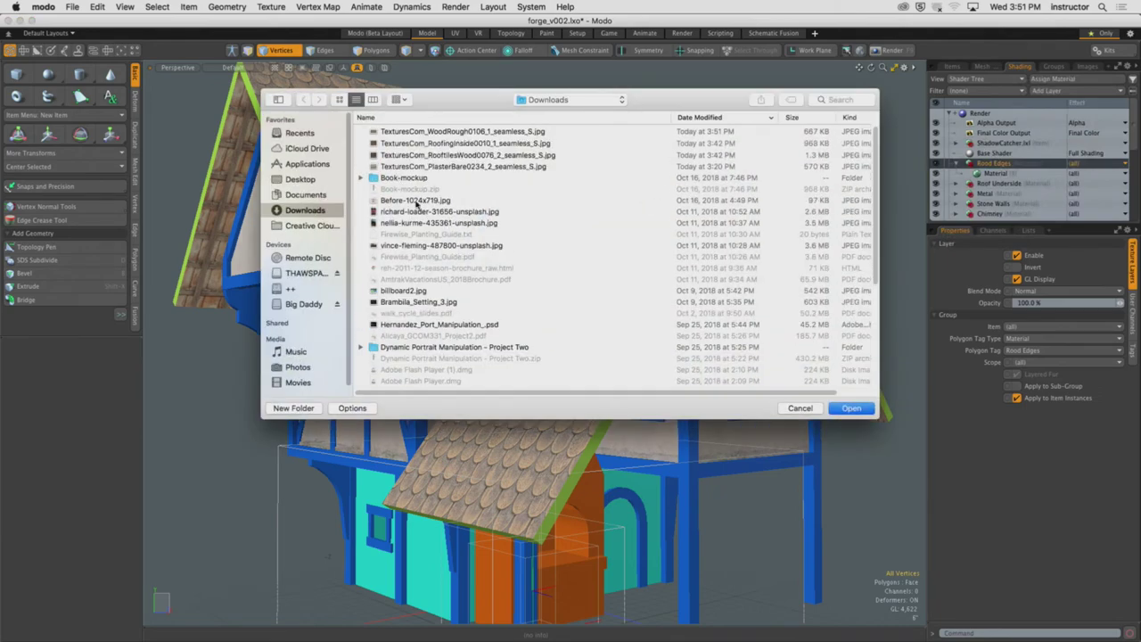
click(489, 133)
key(space)
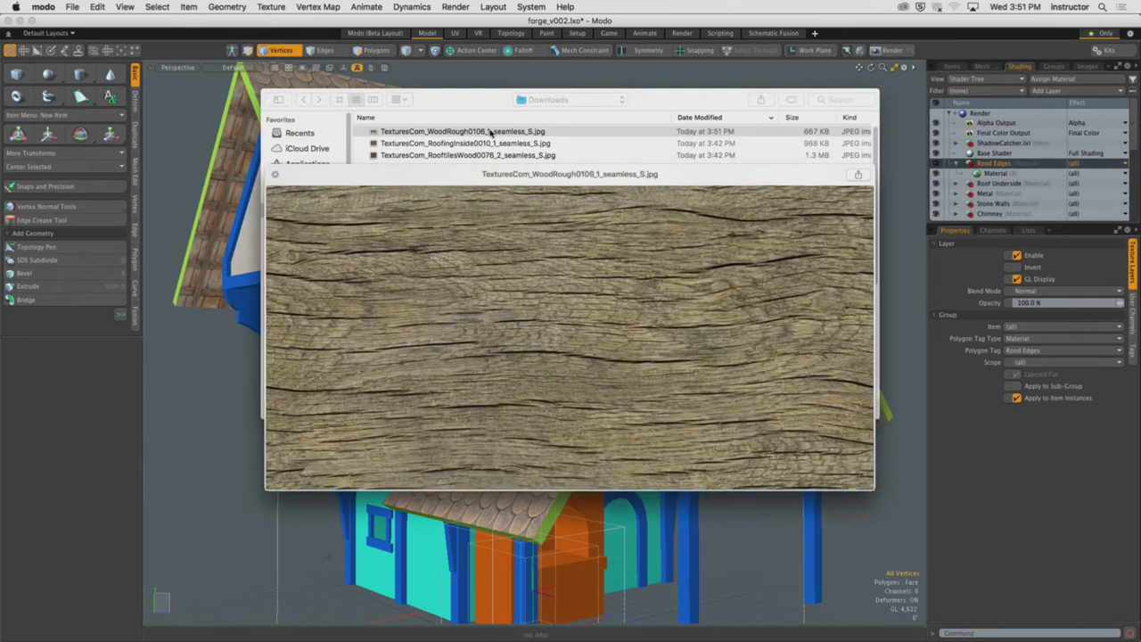
key(space)
click(852, 409)
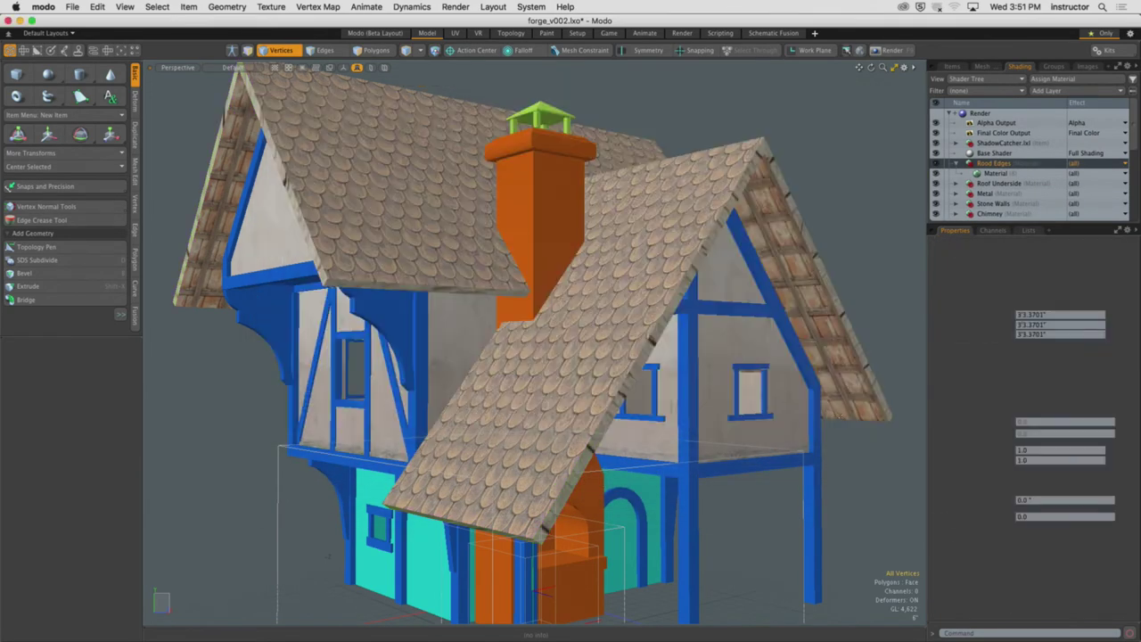
alt+drag(847, 412, 644, 384)
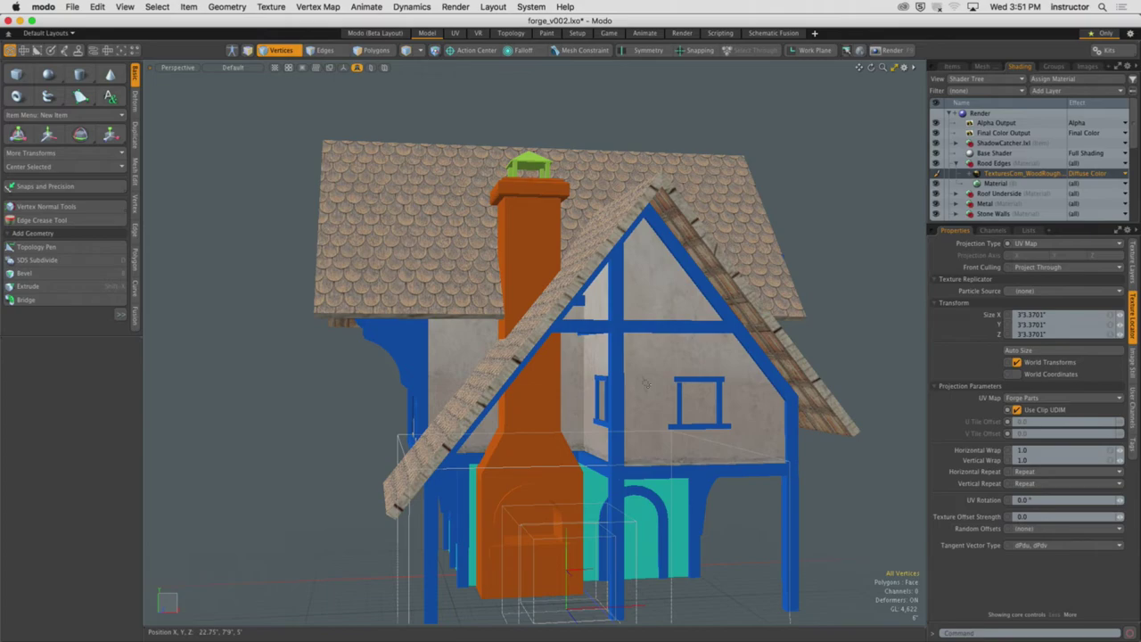
alt+drag(646, 383, 576, 300)
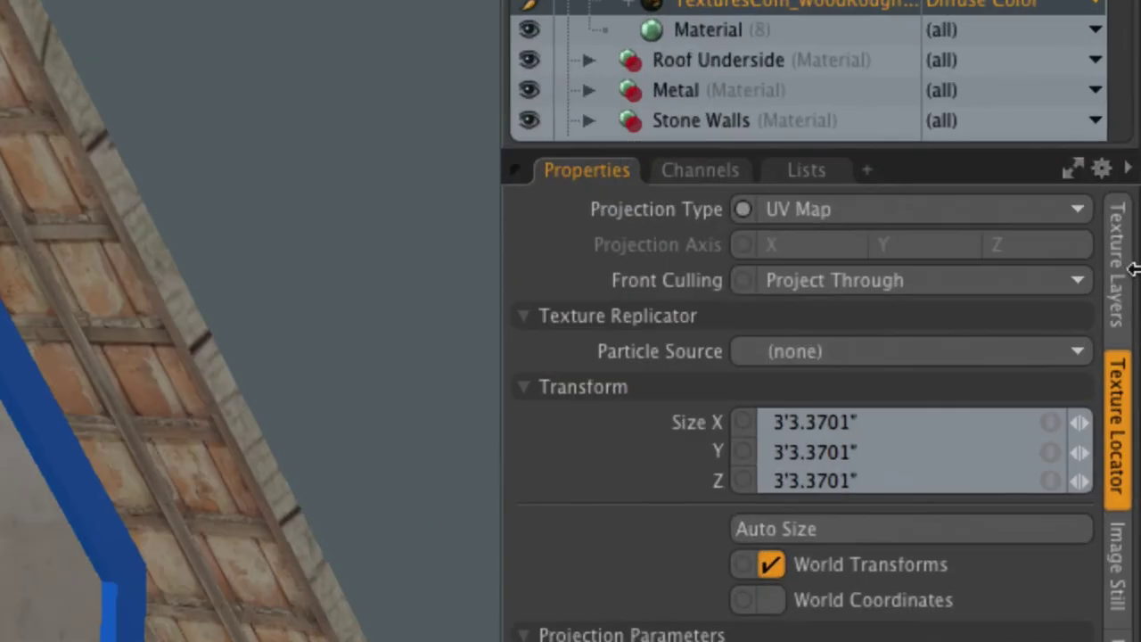
Set the WoodRough0106 texture to Cubic projection, leave vertex mode, and select its texture layer
click(1000, 207)
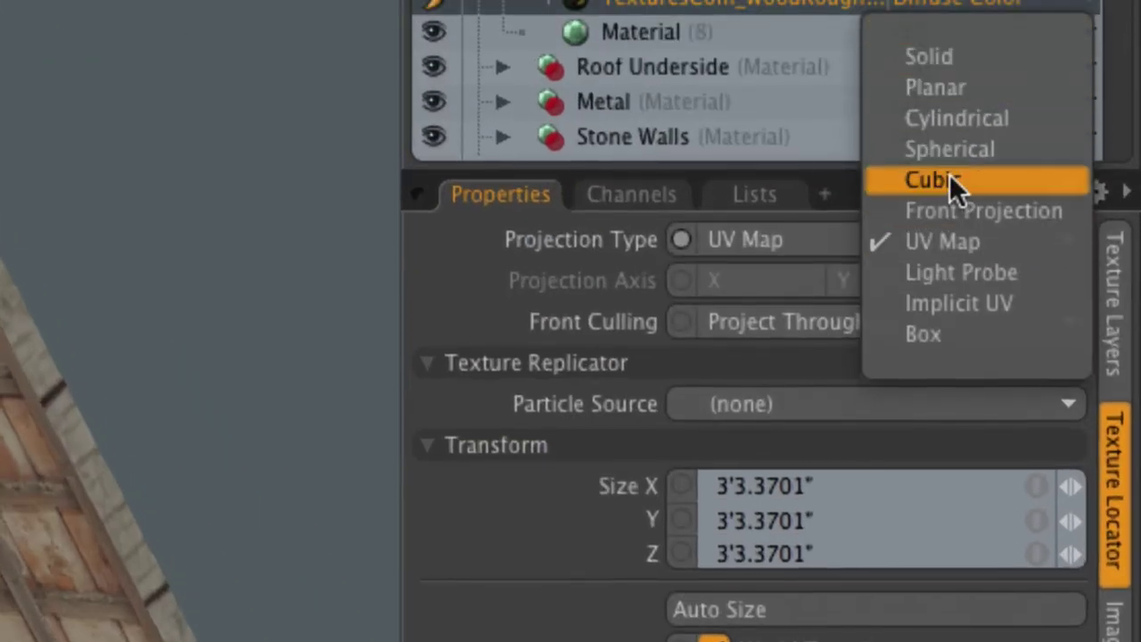
click(949, 138)
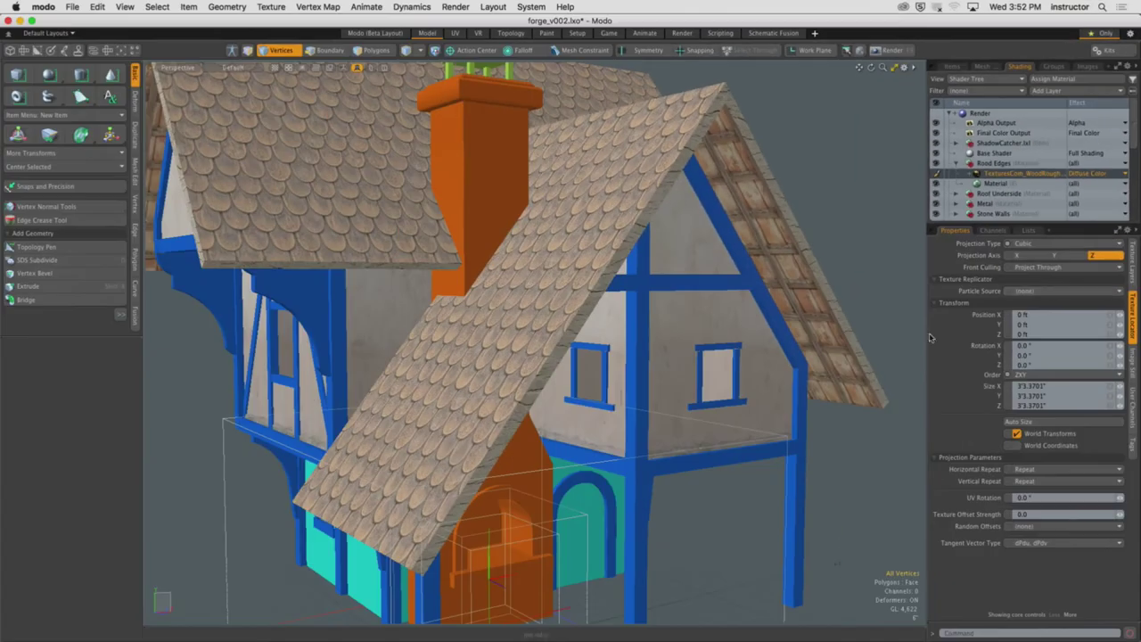
alt+drag(731, 330, 758, 321)
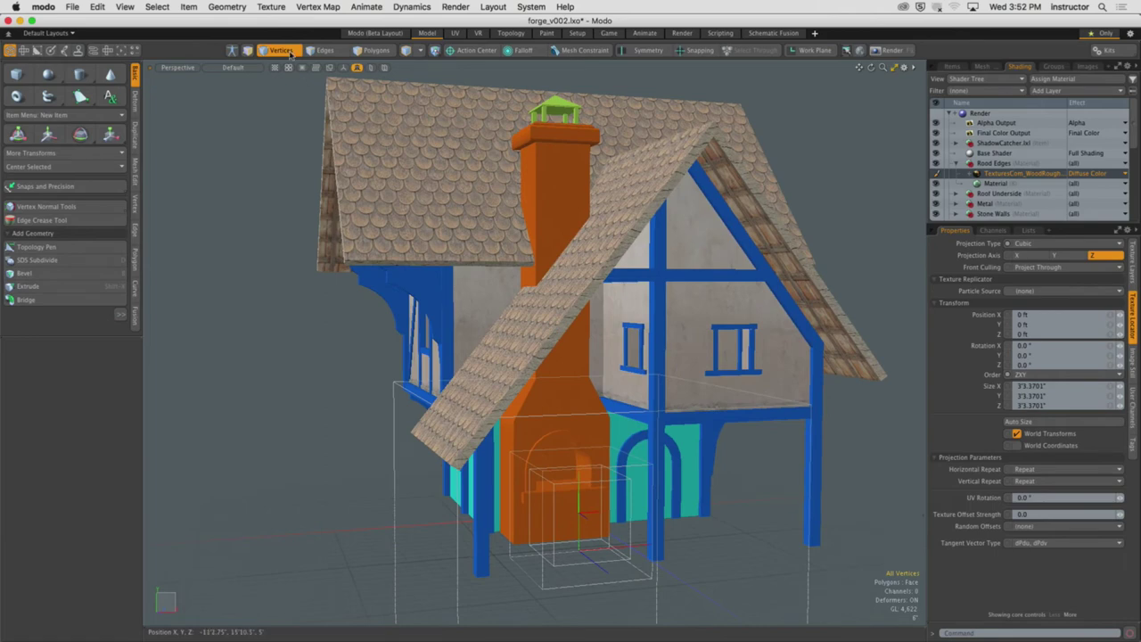
click(290, 51)
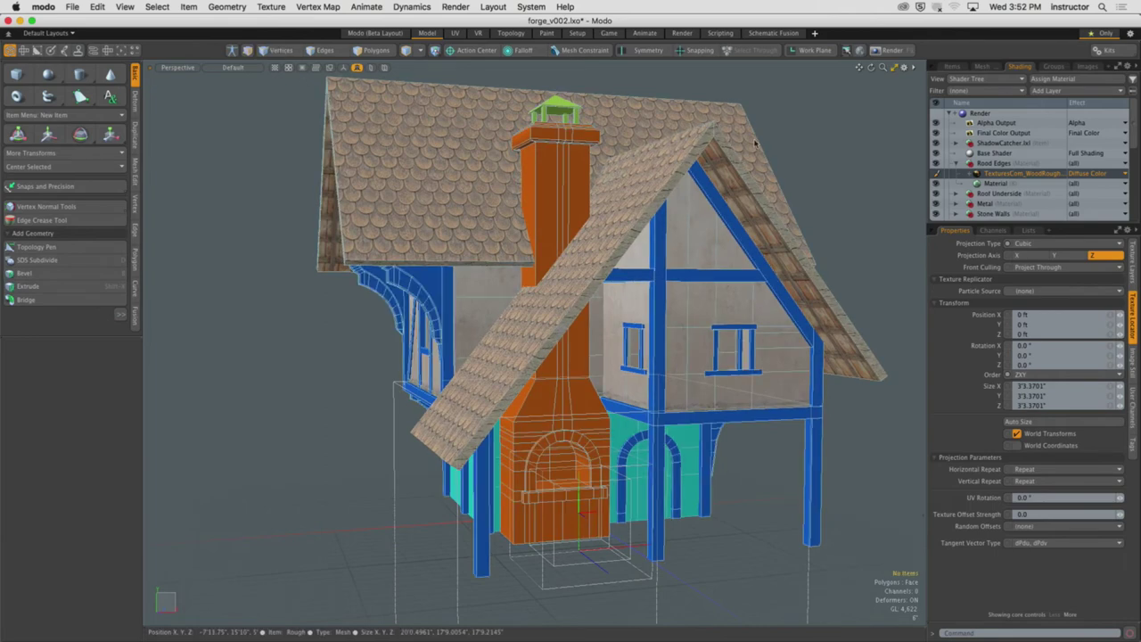
click(999, 165)
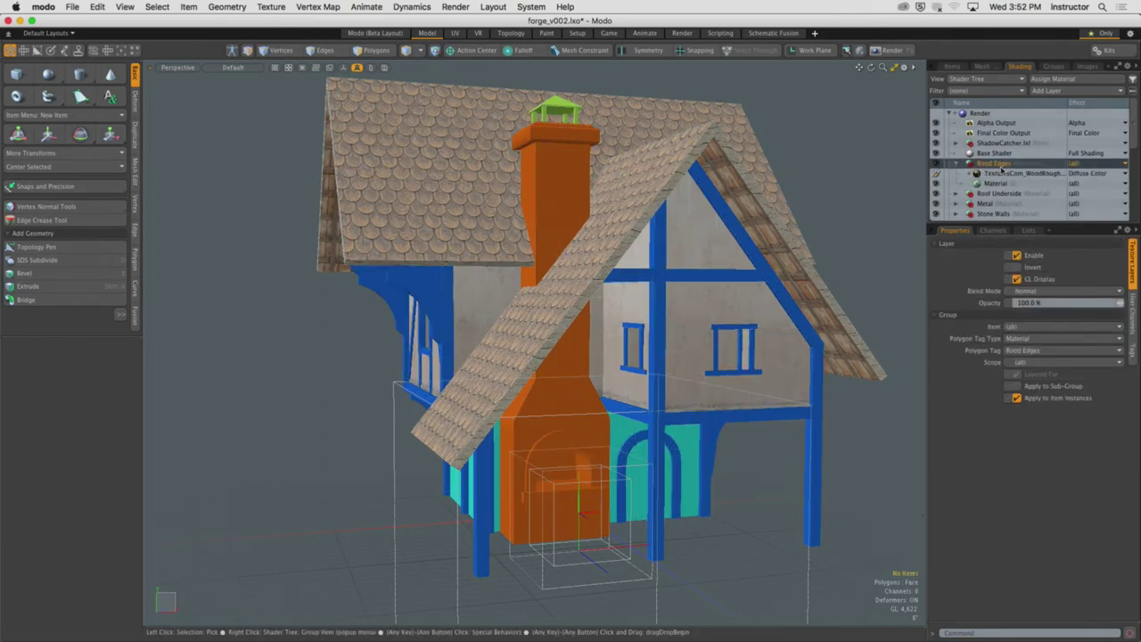
click(1017, 173)
Select the wood image item, then undo an accidental rotation of the hearth
click(977, 173)
click(1025, 182)
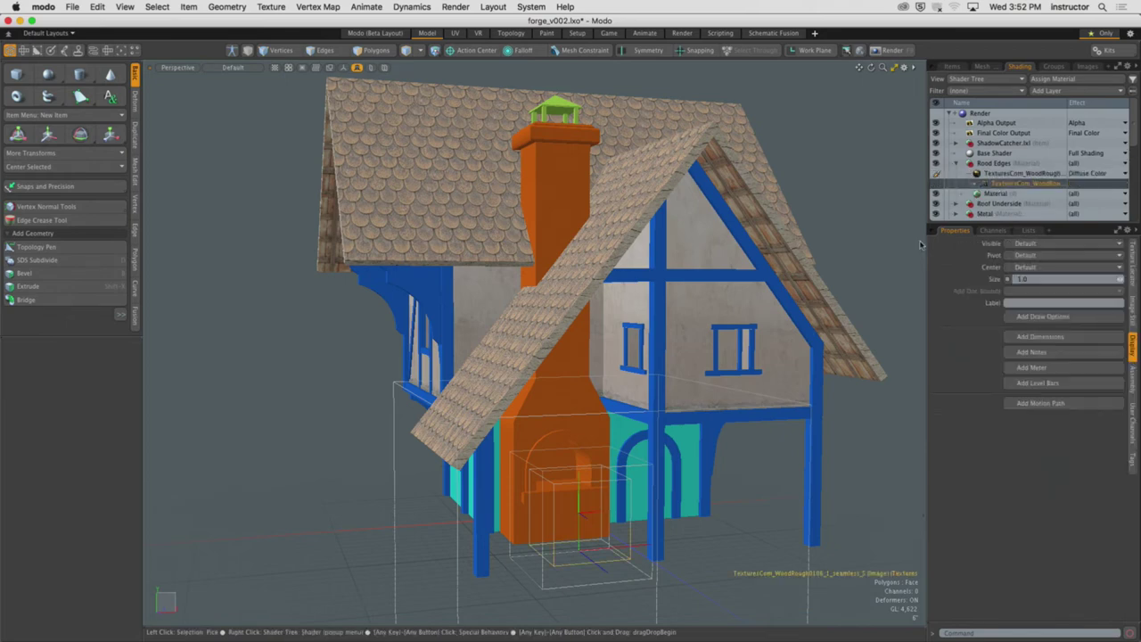
alt+drag(624, 357, 555, 463)
key(y)
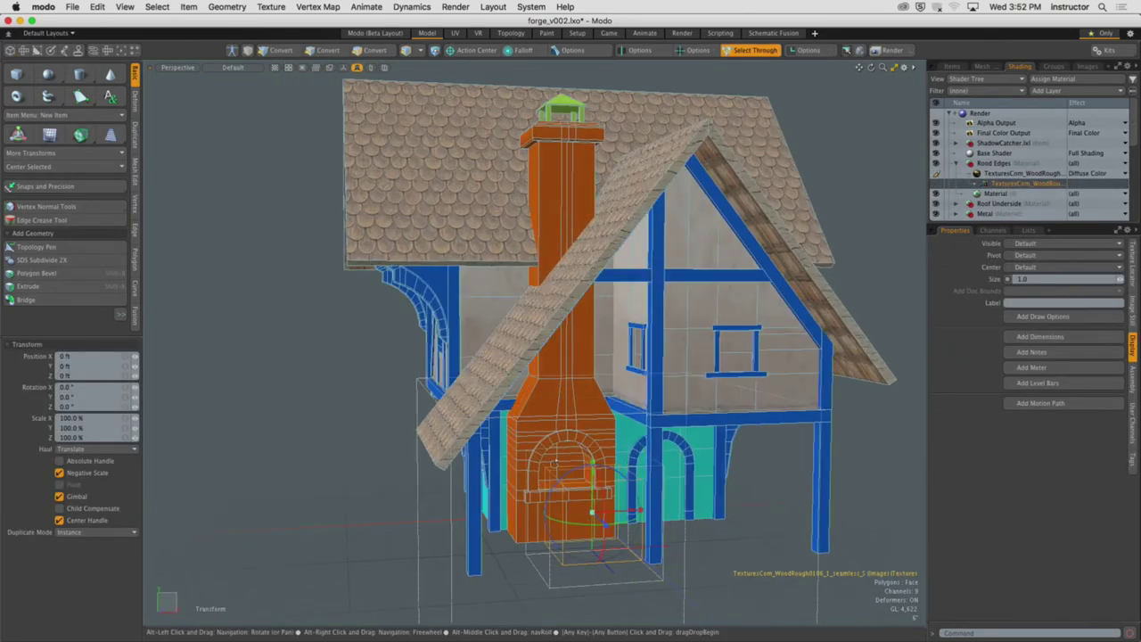
key(ctrl+z)
key(e)
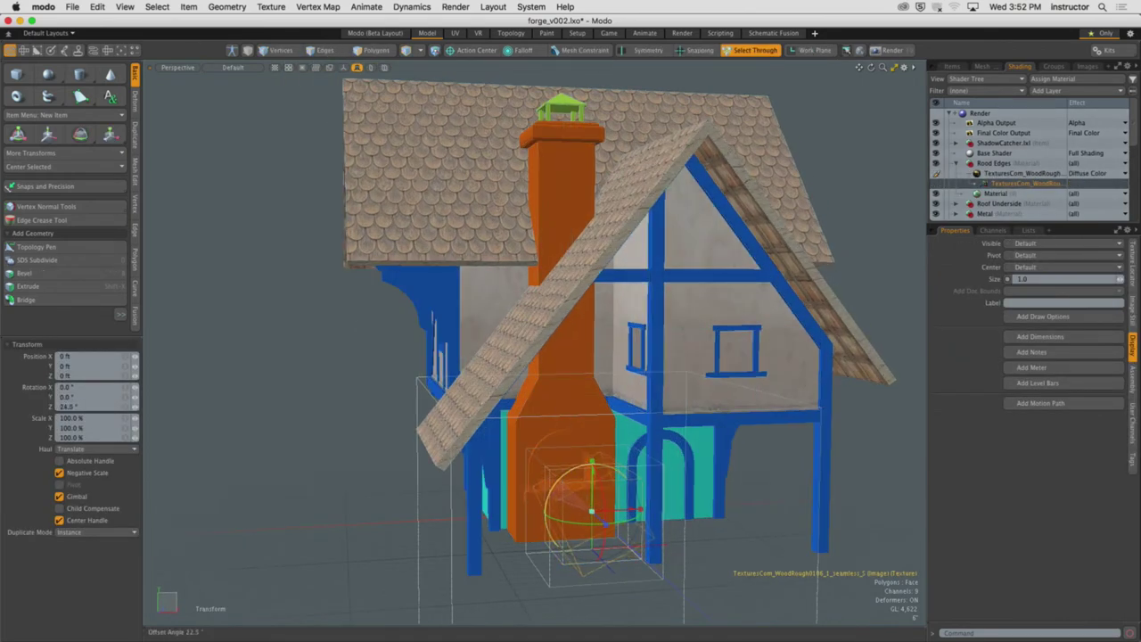
drag(570, 526, 603, 533)
key(ctrl+z)
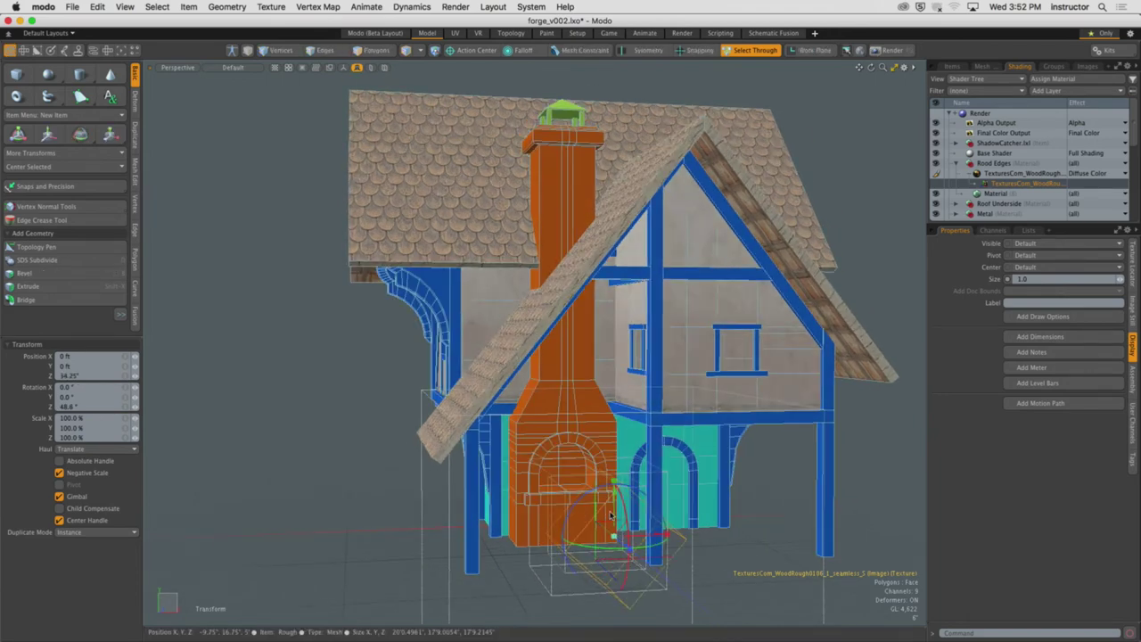
In Front view, rotate the roof-edge wood texture to 52.1° on Z, then deselect
key(ctrl+space)
click(596, 371)
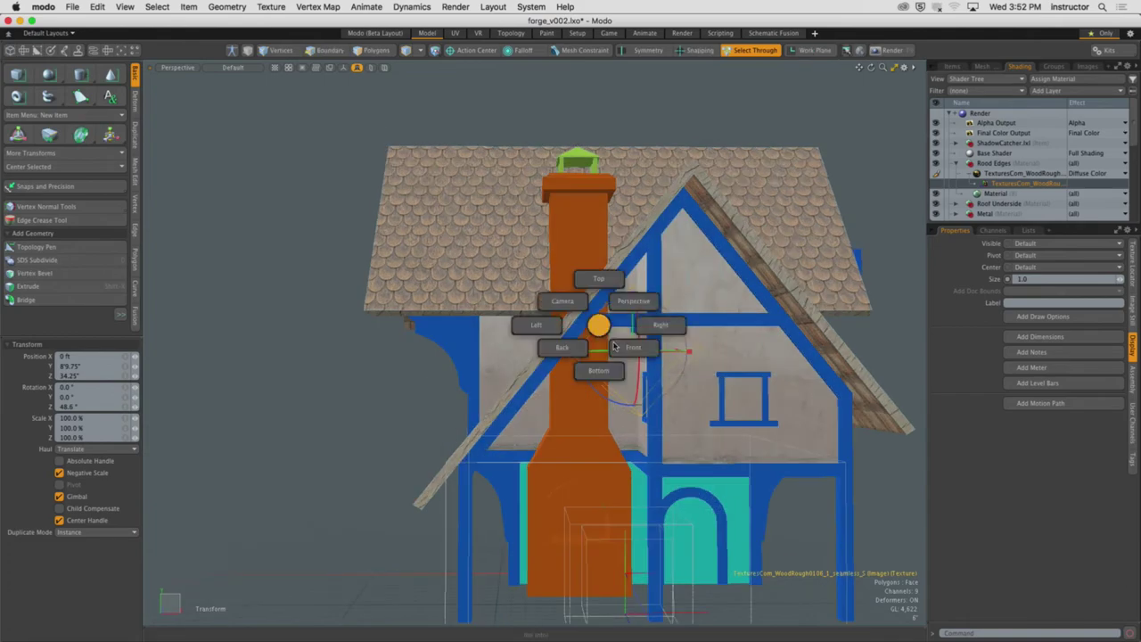
scroll(657, 344, up, 5)
alt+shift+drag(657, 344, 641, 330)
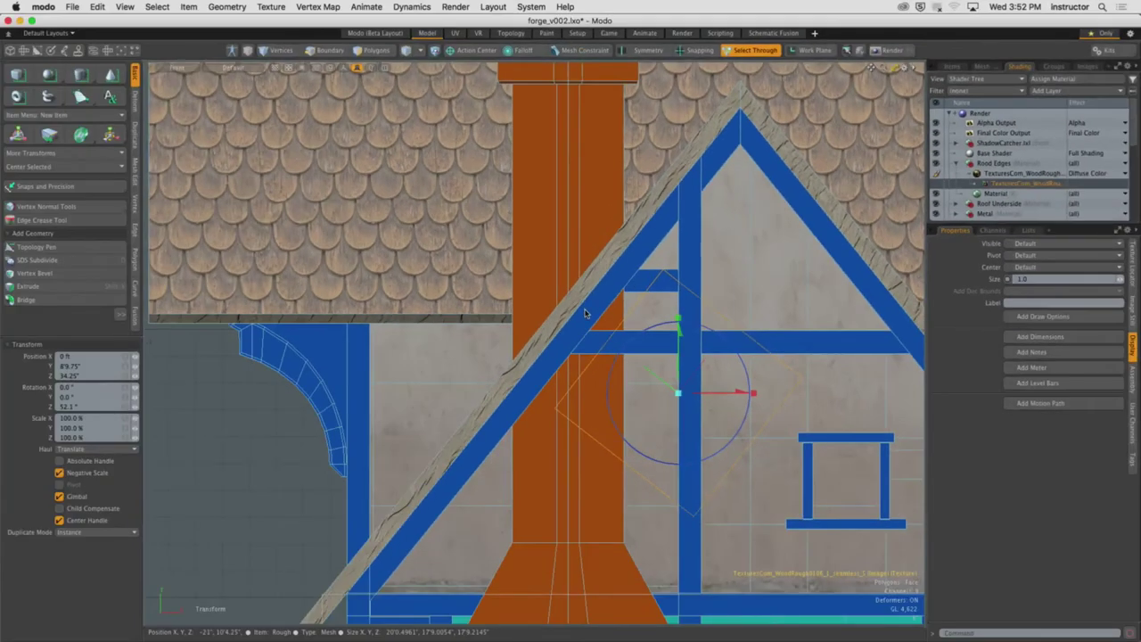
alt+drag(585, 313, 614, 254)
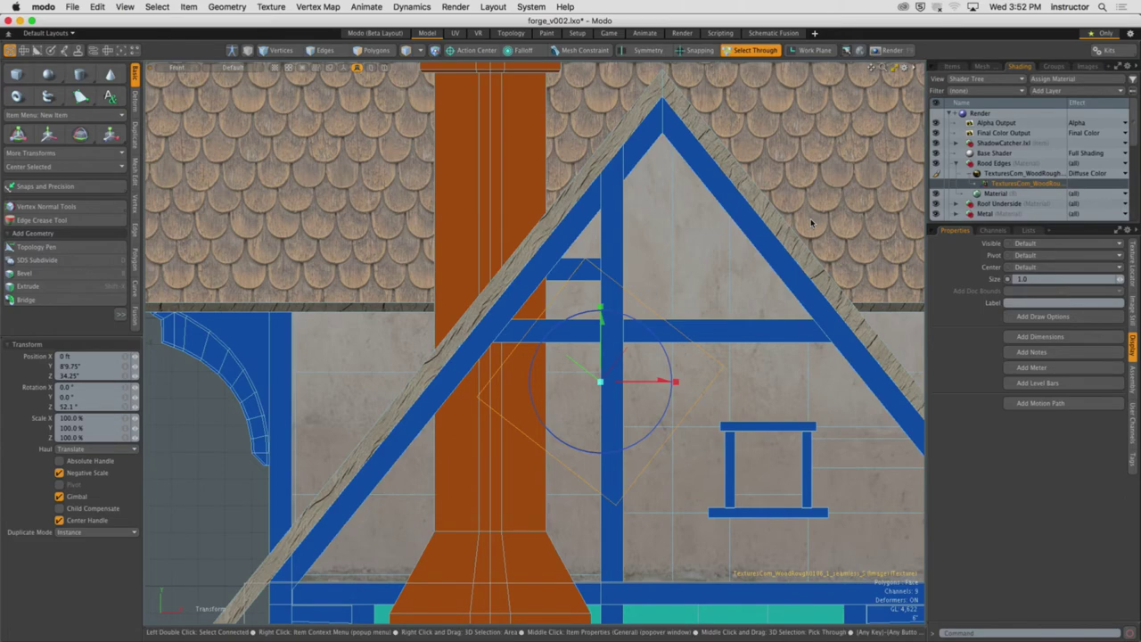
alt+drag(811, 223, 698, 214)
click(862, 175)
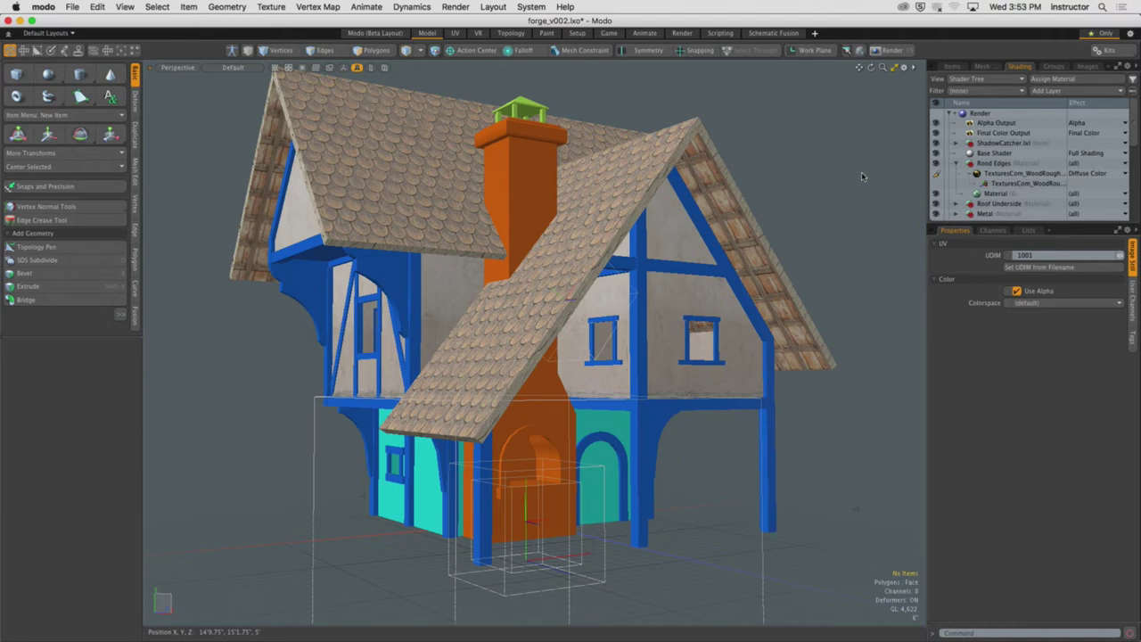
Select the right roof-edge face and give it a new material named 'Rood Edges Right'
scroll(689, 210, up, 10)
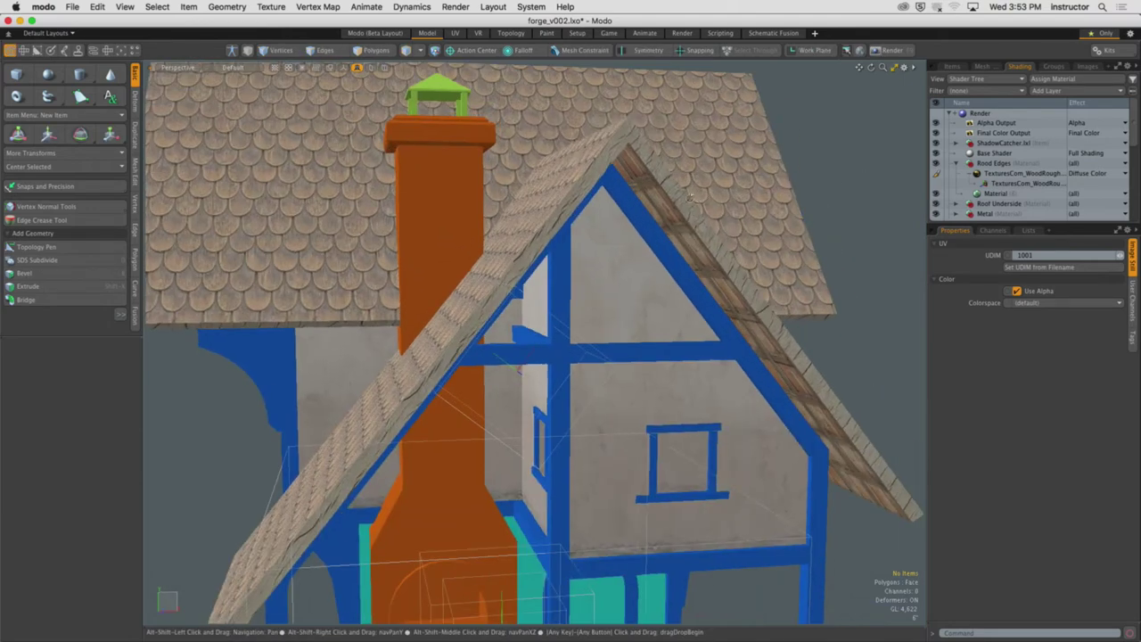
key(3)
alt+drag(689, 211, 686, 258)
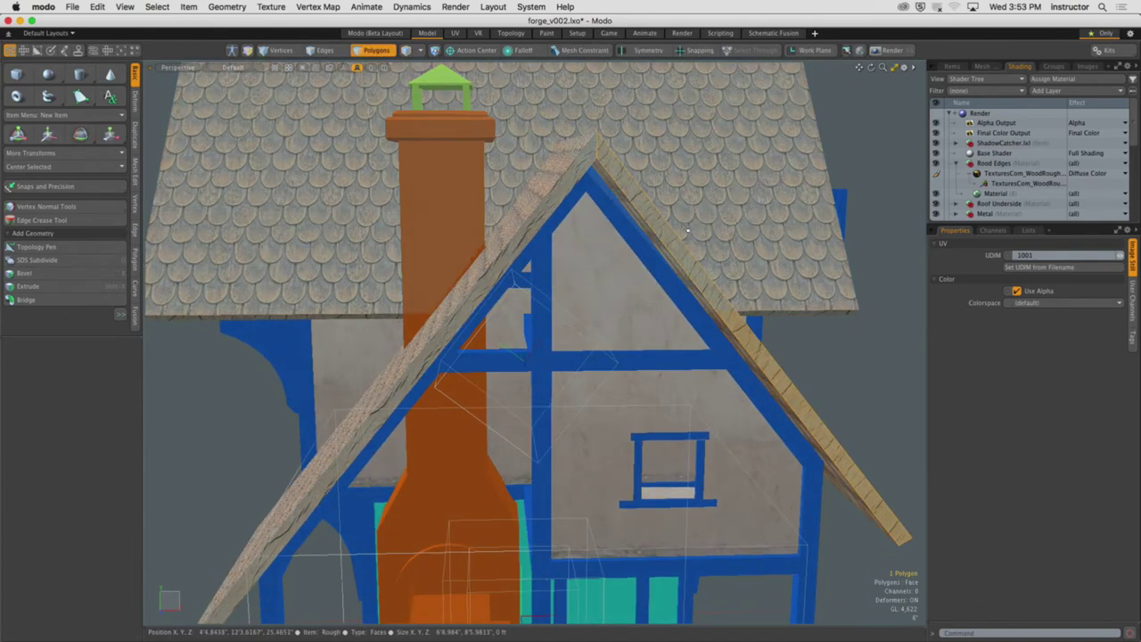
key(m)
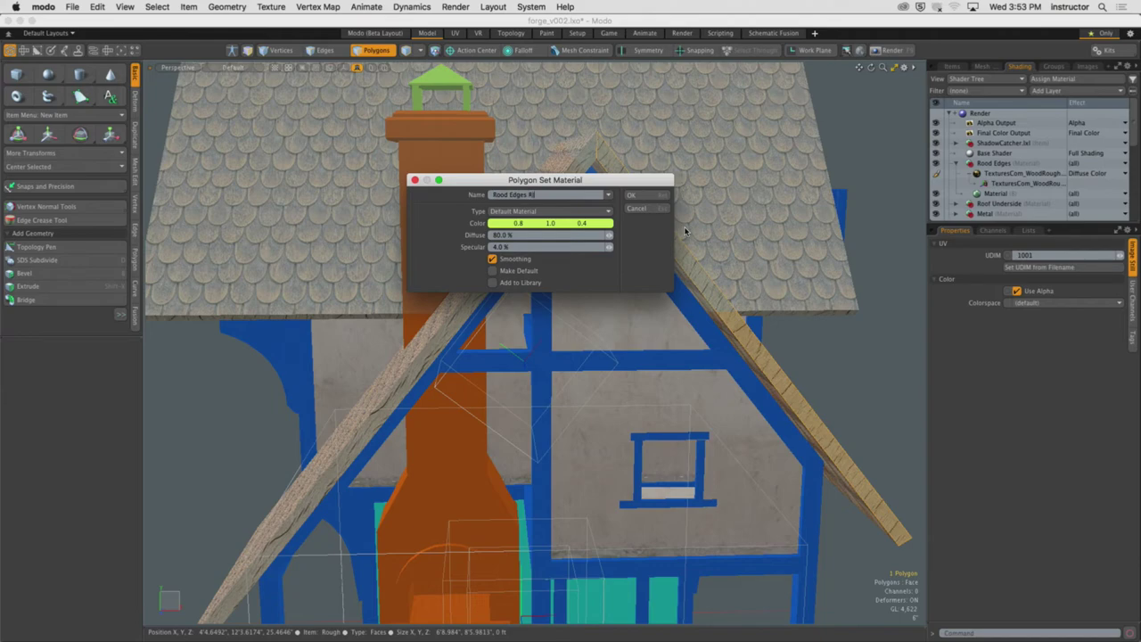
text(Right)
click(630, 195)
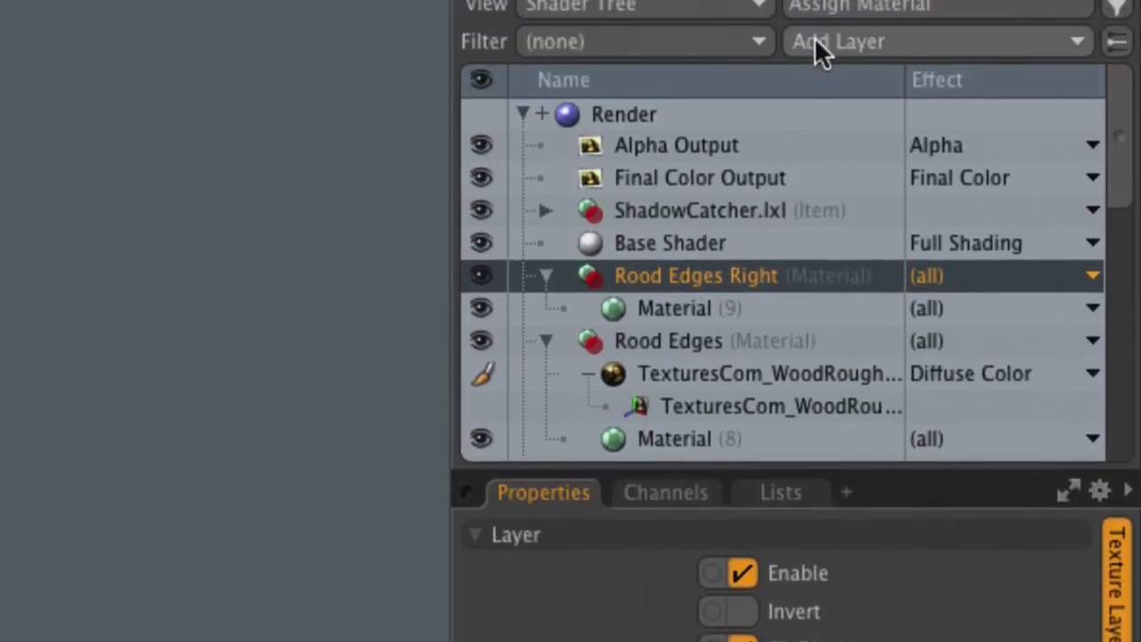
Add the already-loaded TexturesCom rough wood image as an Image Map on Rood Edges Right
click(814, 39)
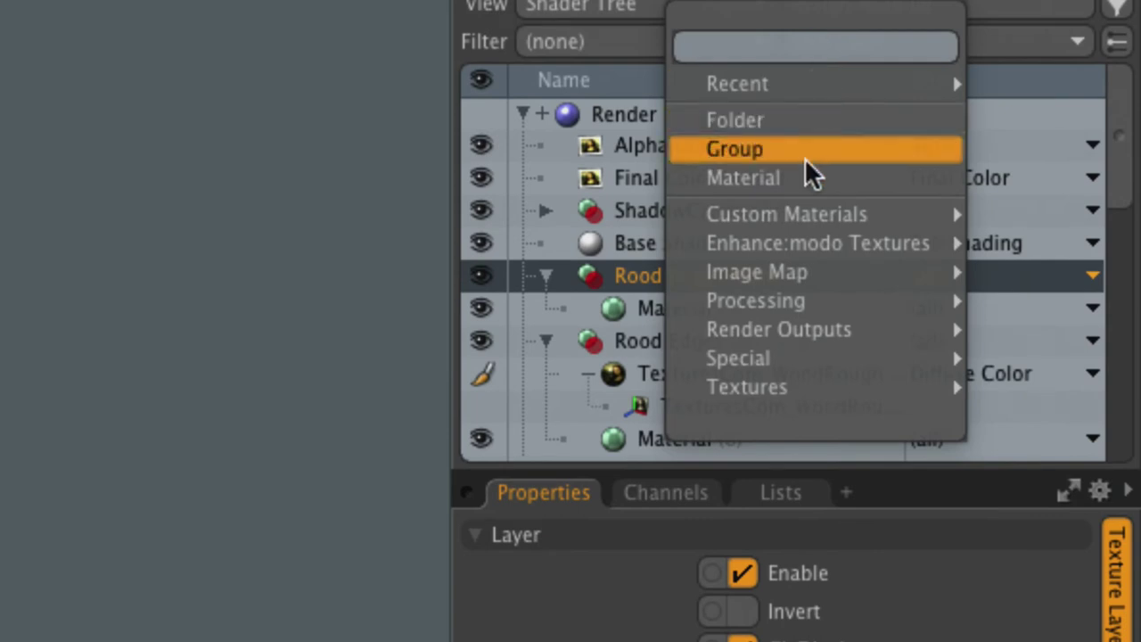
mouse_move(756, 284)
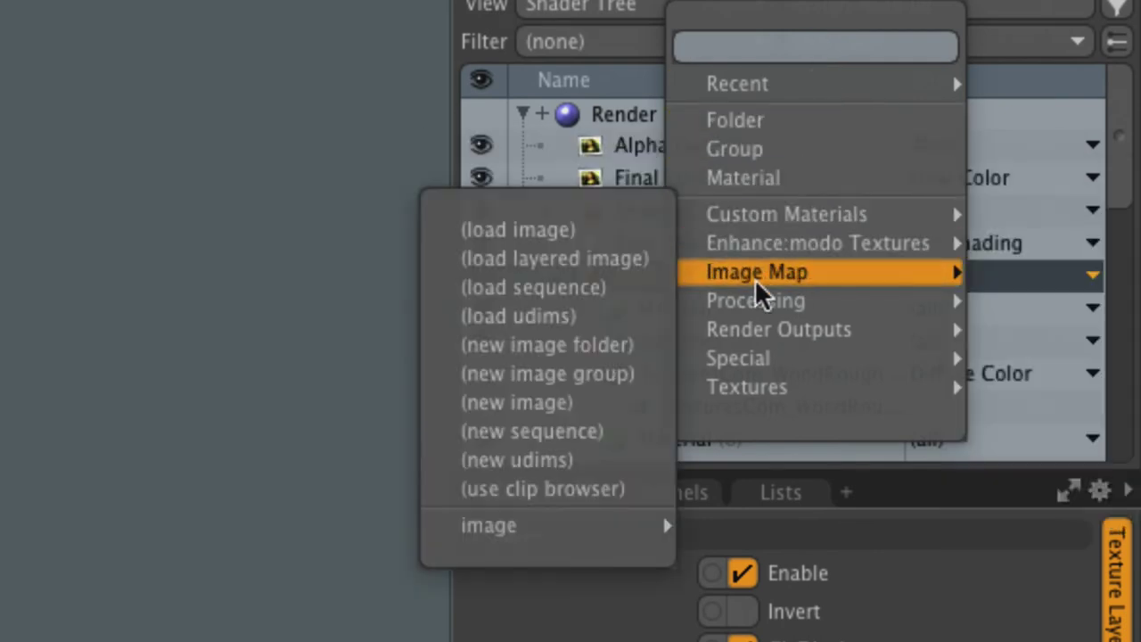
click(521, 488)
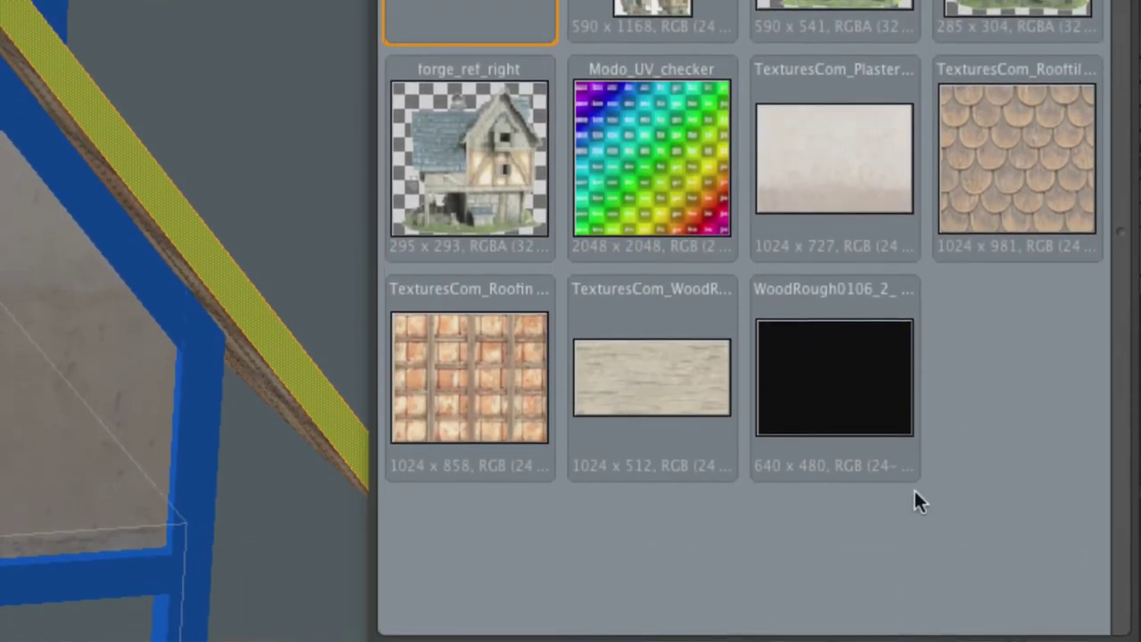
click(614, 395)
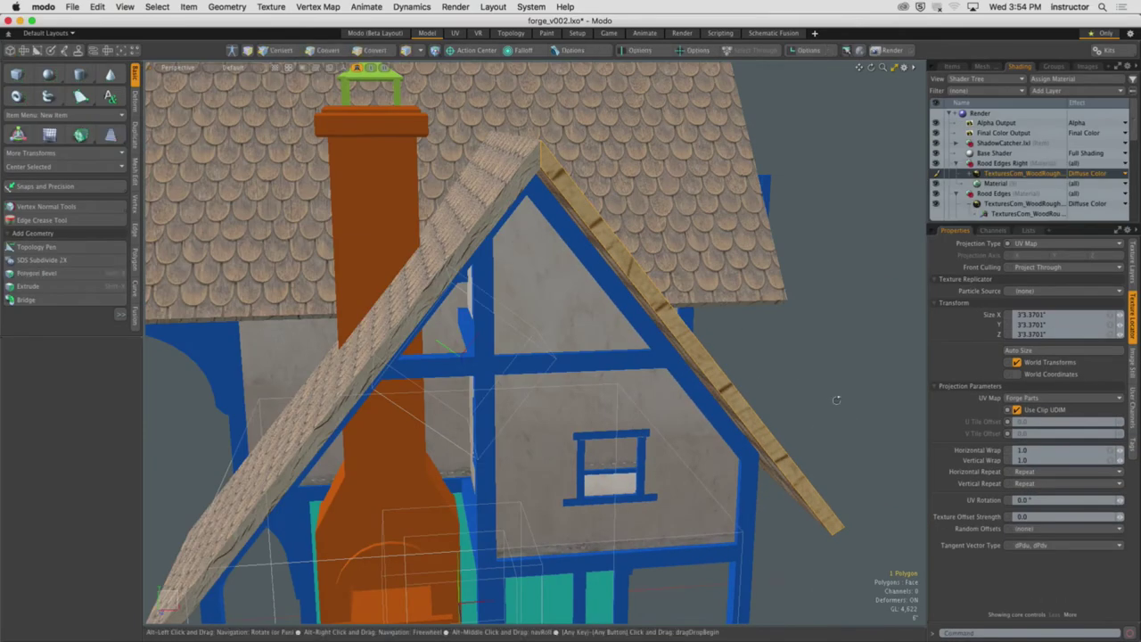
Select the rough wood texture's locator and move it up onto the house
alt+drag(627, 236, 547, 285)
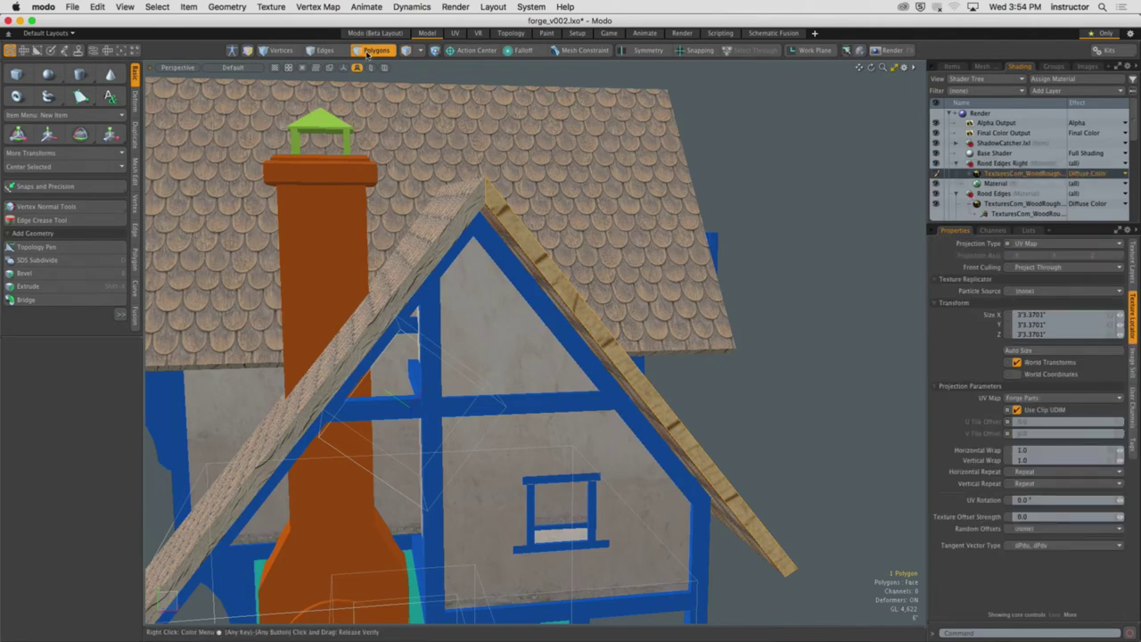
click(591, 264)
alt+drag(591, 264, 556, 288)
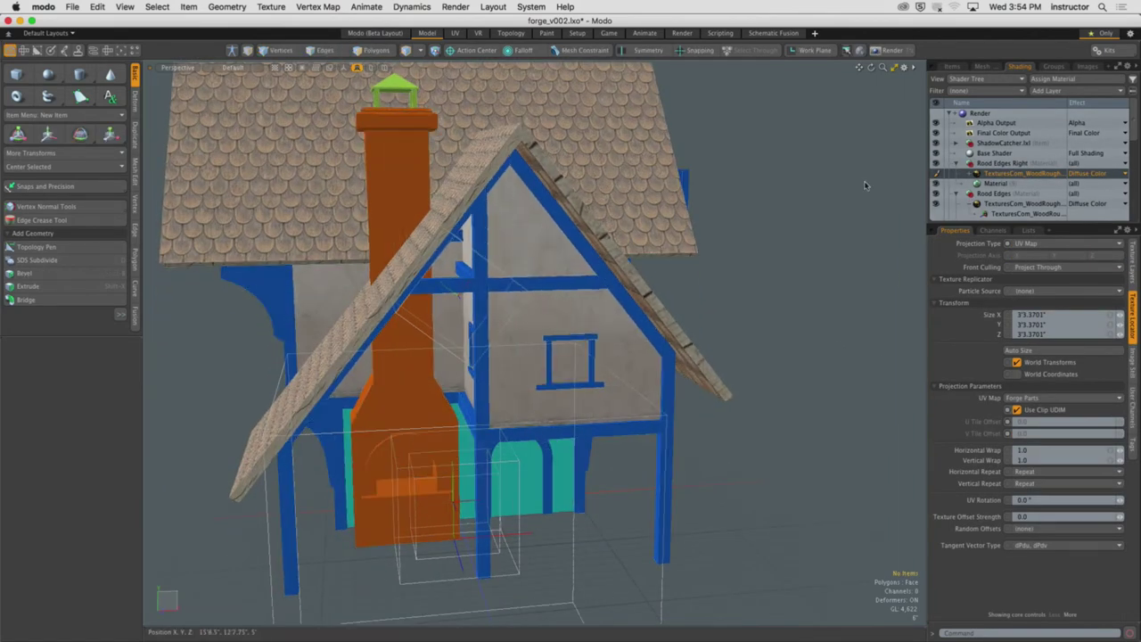
key(w)
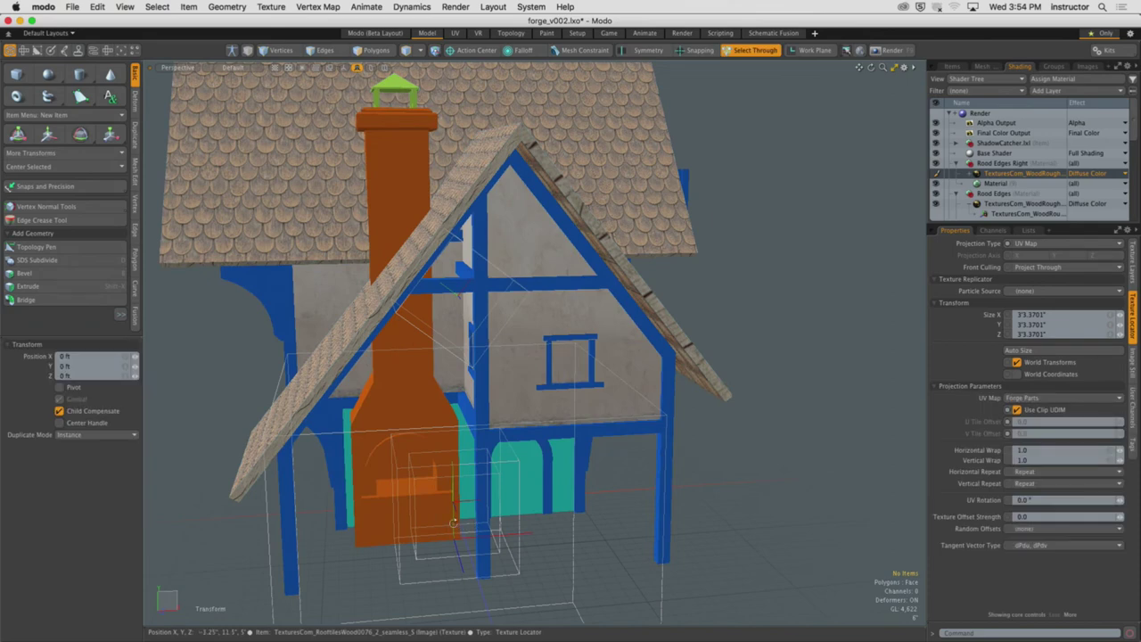
scroll(473, 526, down, 5)
alt+drag(473, 526, 796, 331)
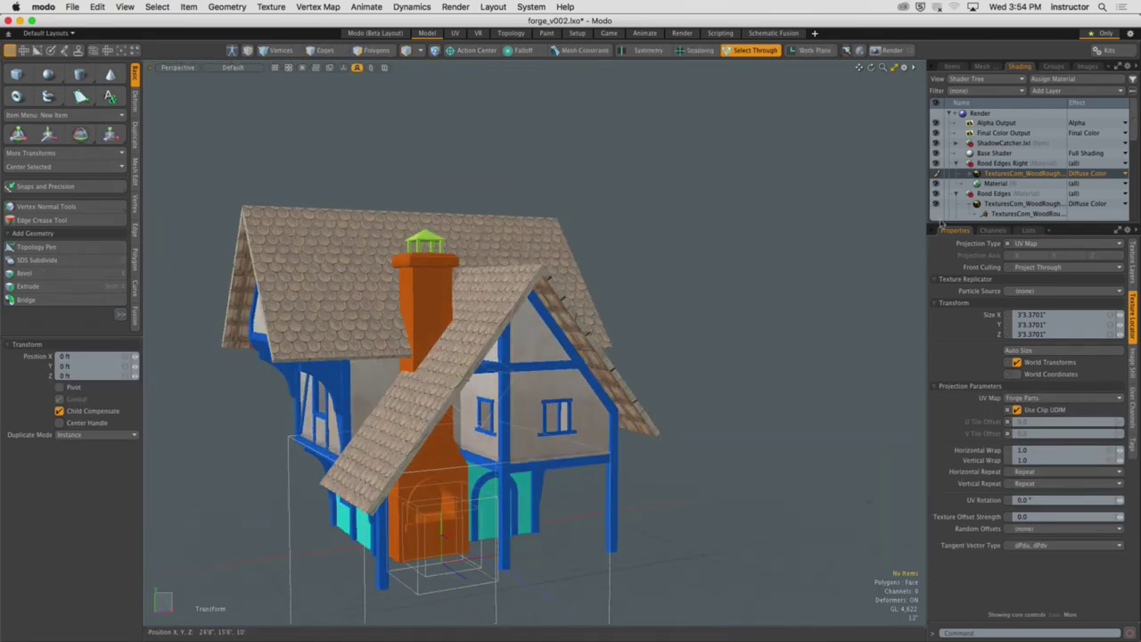
click(972, 173)
click(1016, 183)
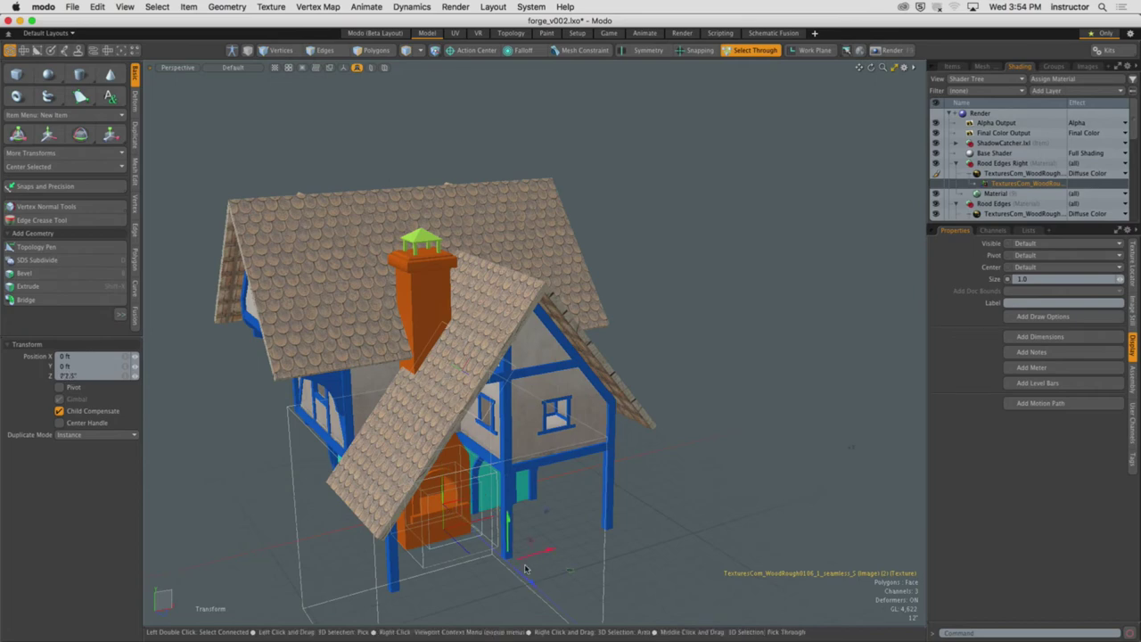
drag(533, 581, 461, 536)
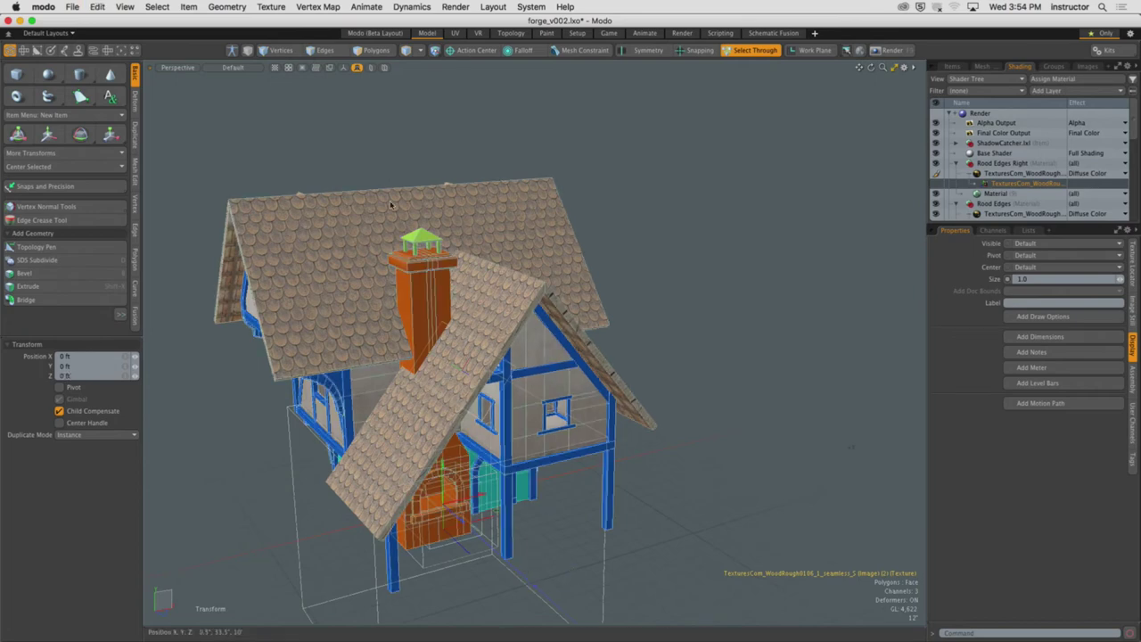
click(686, 354)
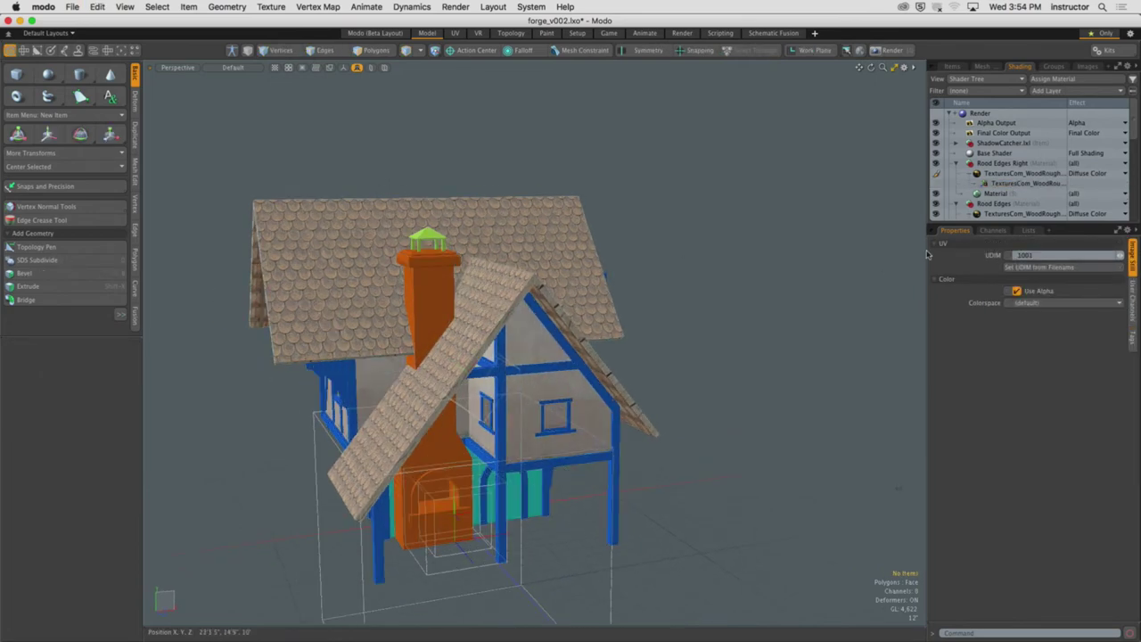
click(470, 545)
alt+drag(470, 545, 462, 556)
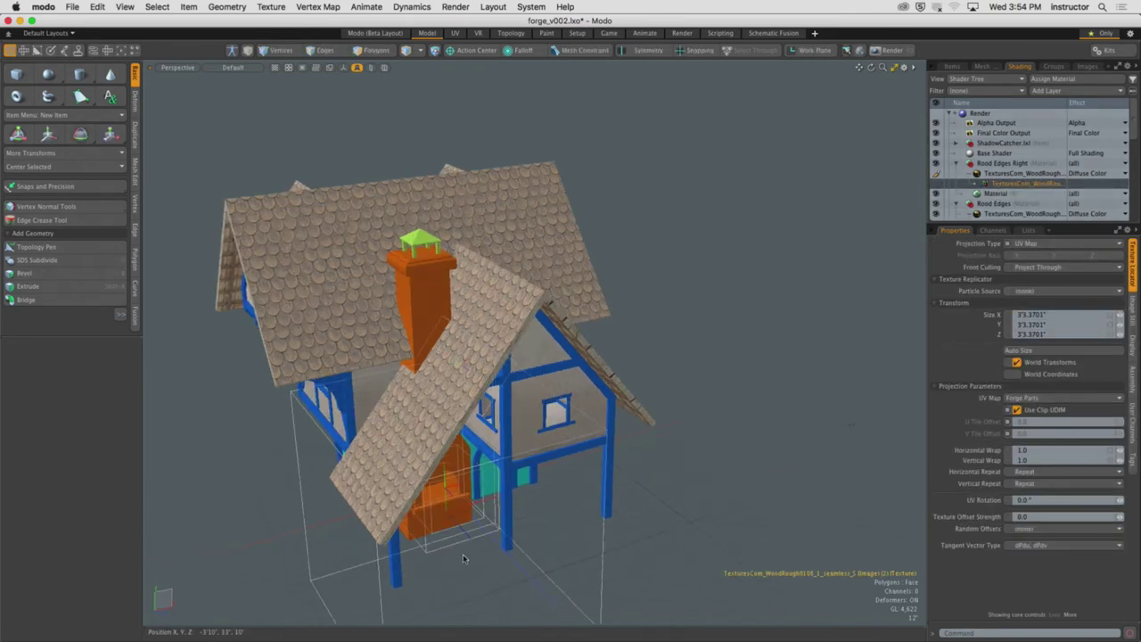
Reselect the rough wood texture locator and set its projection type to Cubic
key(w)
click(460, 505)
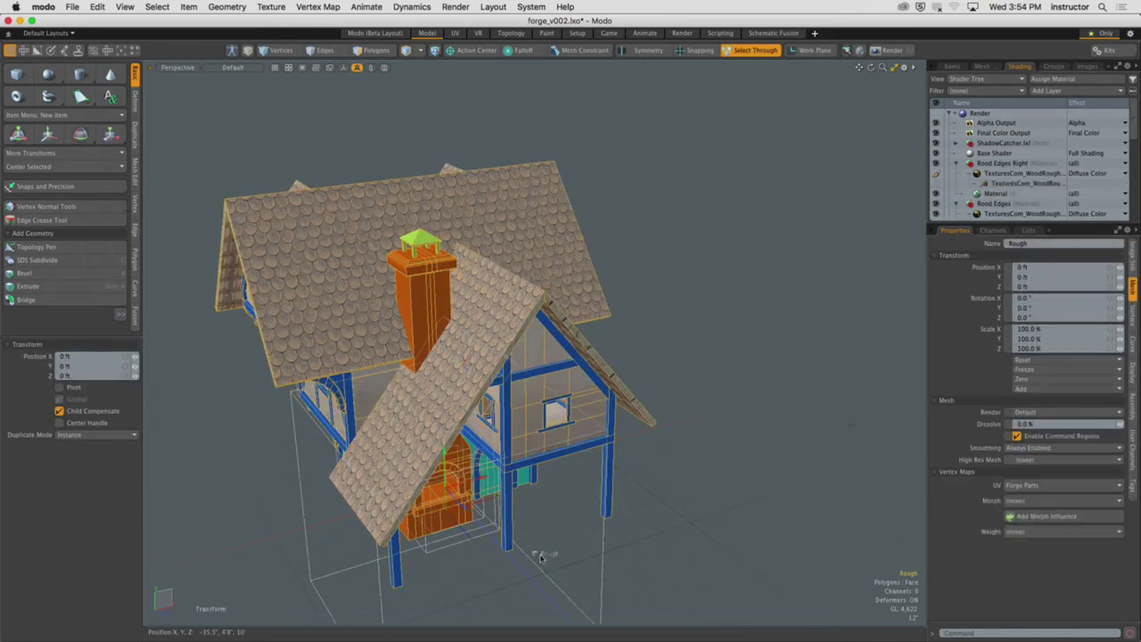
drag(547, 536, 588, 542)
click(552, 548)
click(1025, 183)
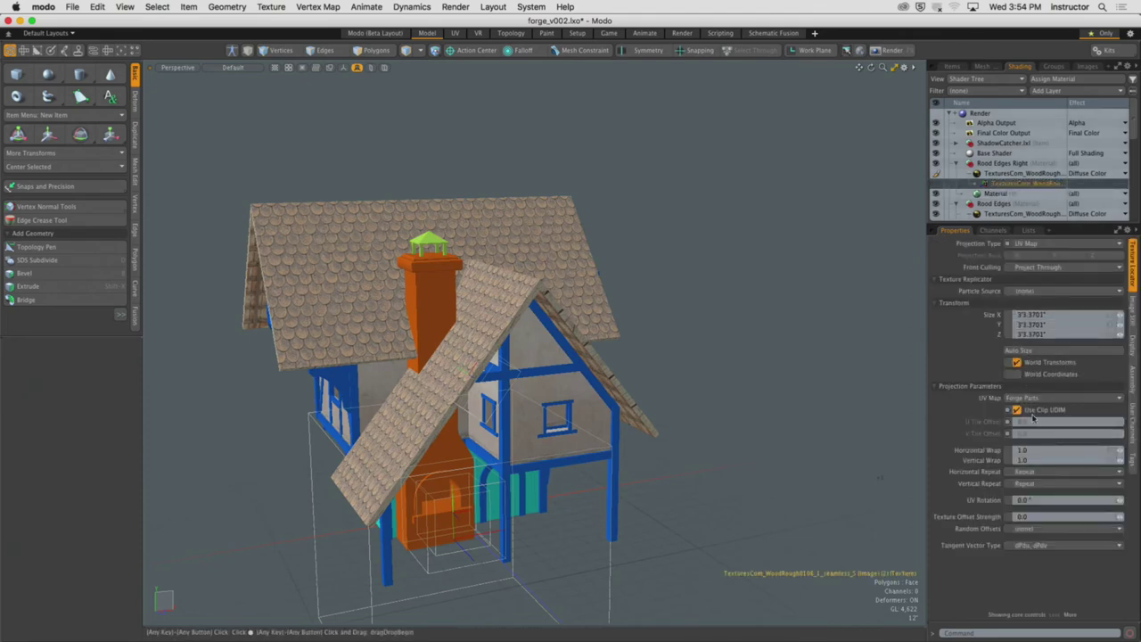
click(1056, 243)
click(1053, 227)
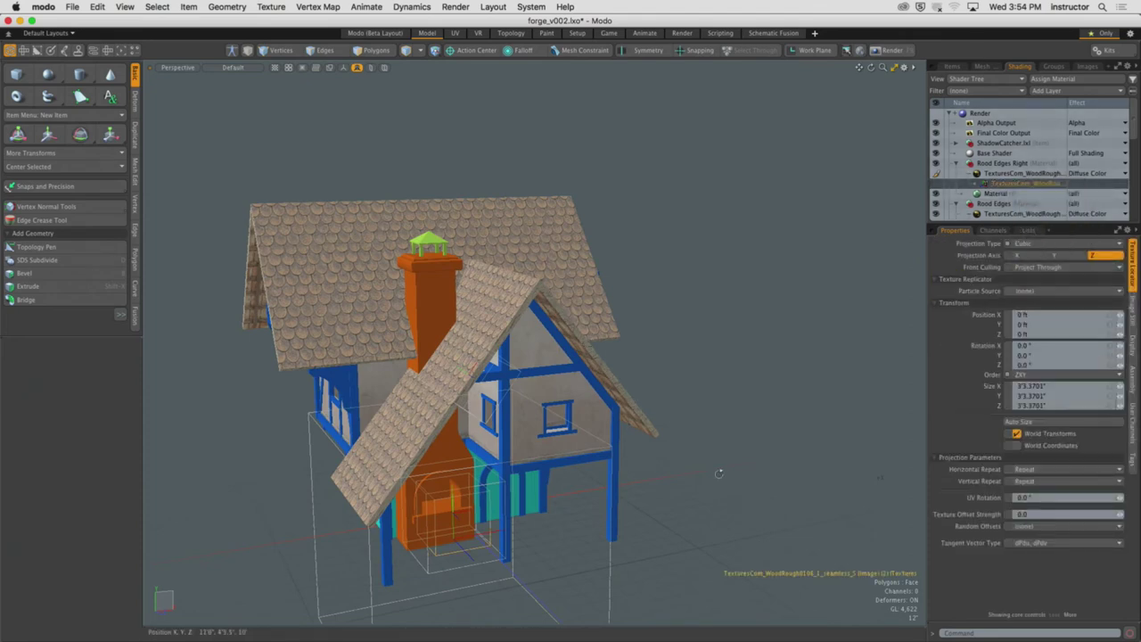
Rotate the texture locator to -40.8° in Front view, then return to Perspective
alt+drag(535, 482, 519, 421)
key(y)
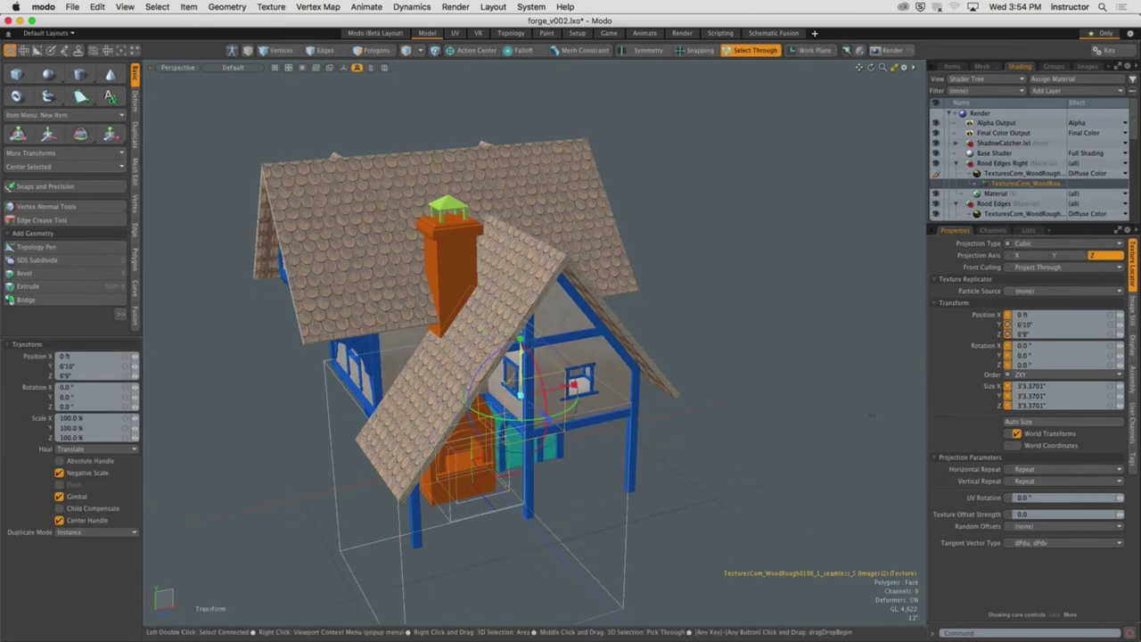
alt+scroll(526, 446, up, 5)
alt+drag(530, 463, 516, 417)
alt+drag(553, 433, 624, 459)
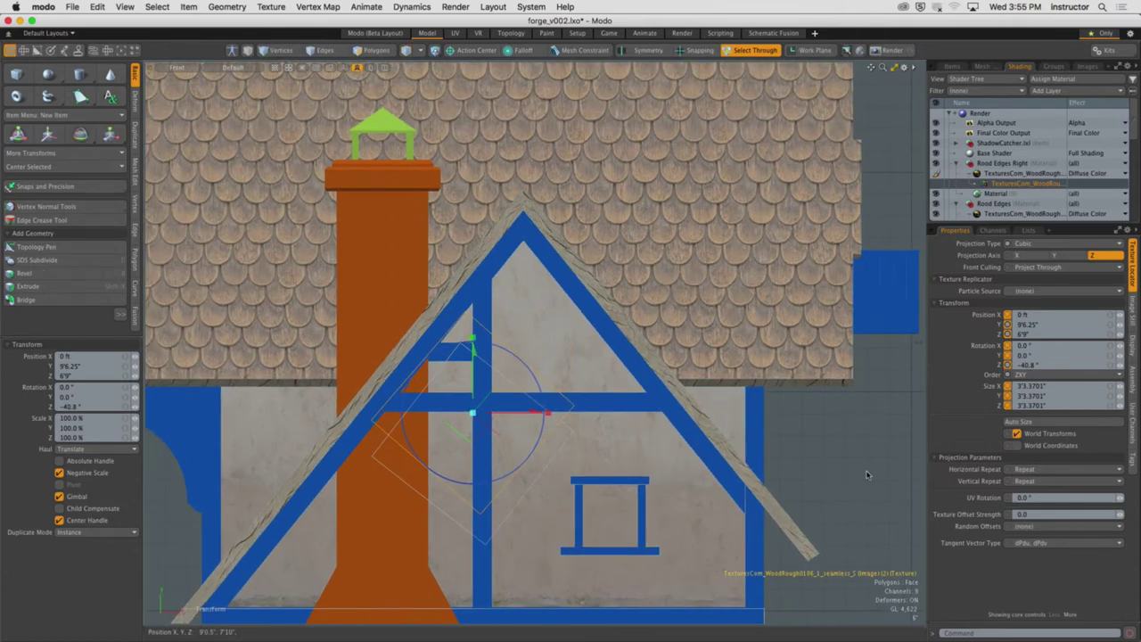
click(869, 476)
key(ctrl+space)
click(772, 403)
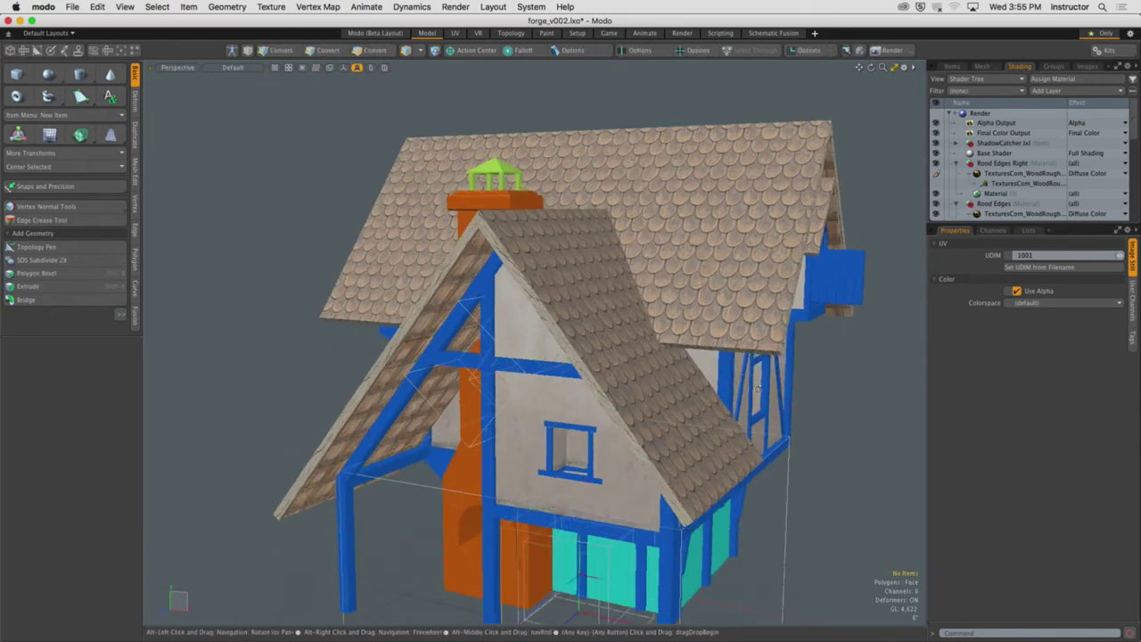
Turn off Show Texture Locators in the 3D viewport properties
key(o)
click(738, 308)
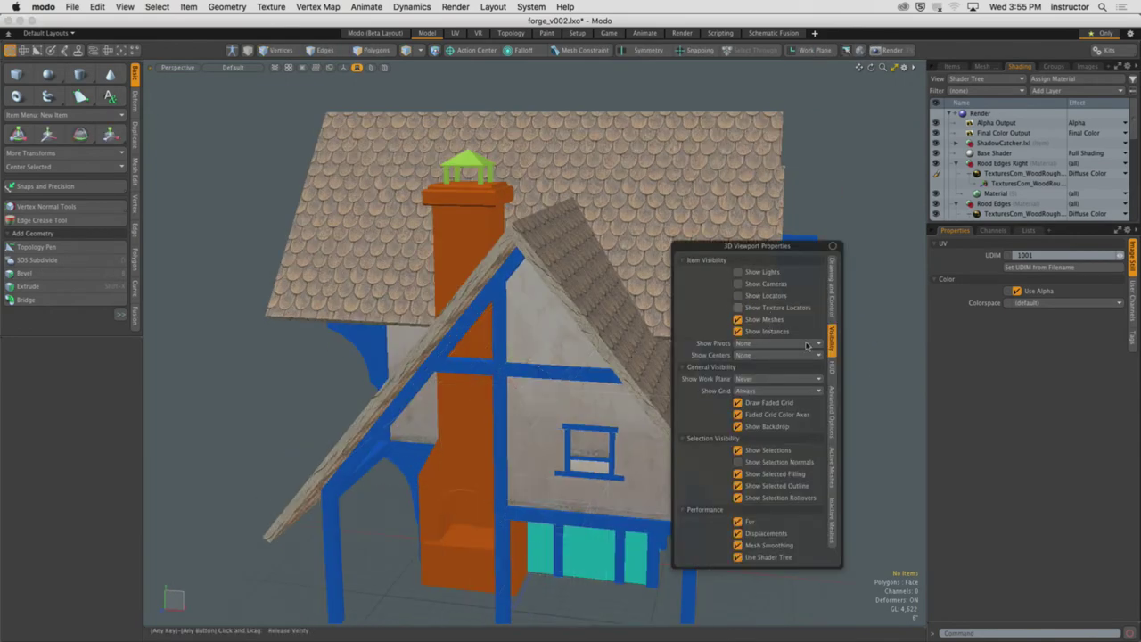
alt+drag(848, 395, 718, 383)
scroll(724, 377, up, 5)
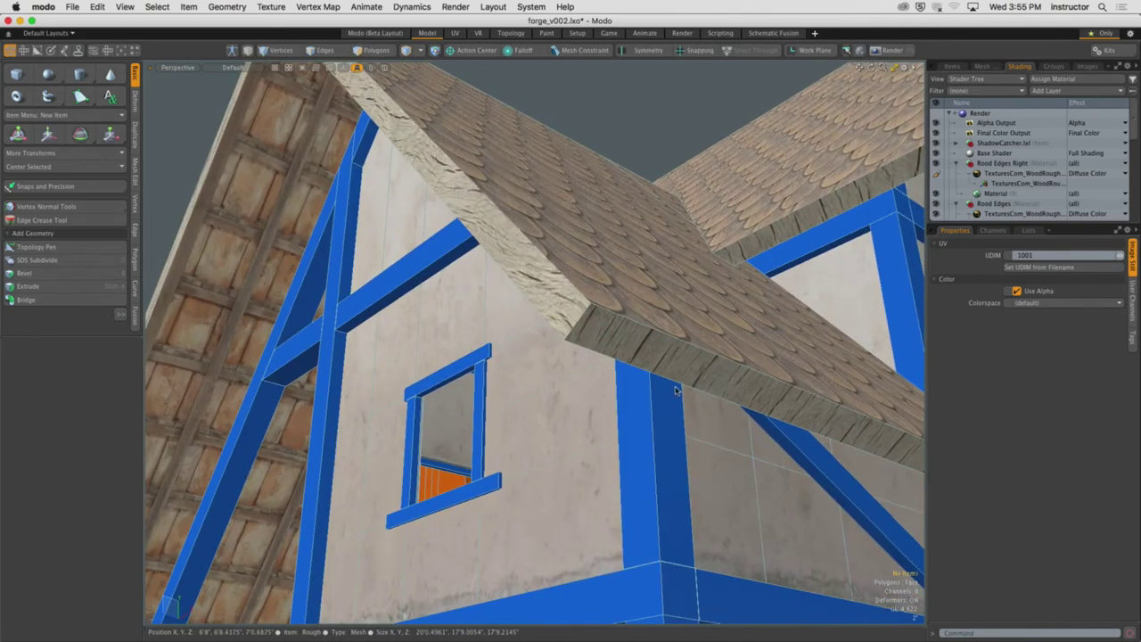
Inspect a right roof-edge face, then start a preview render of the whole cottage
click(718, 379)
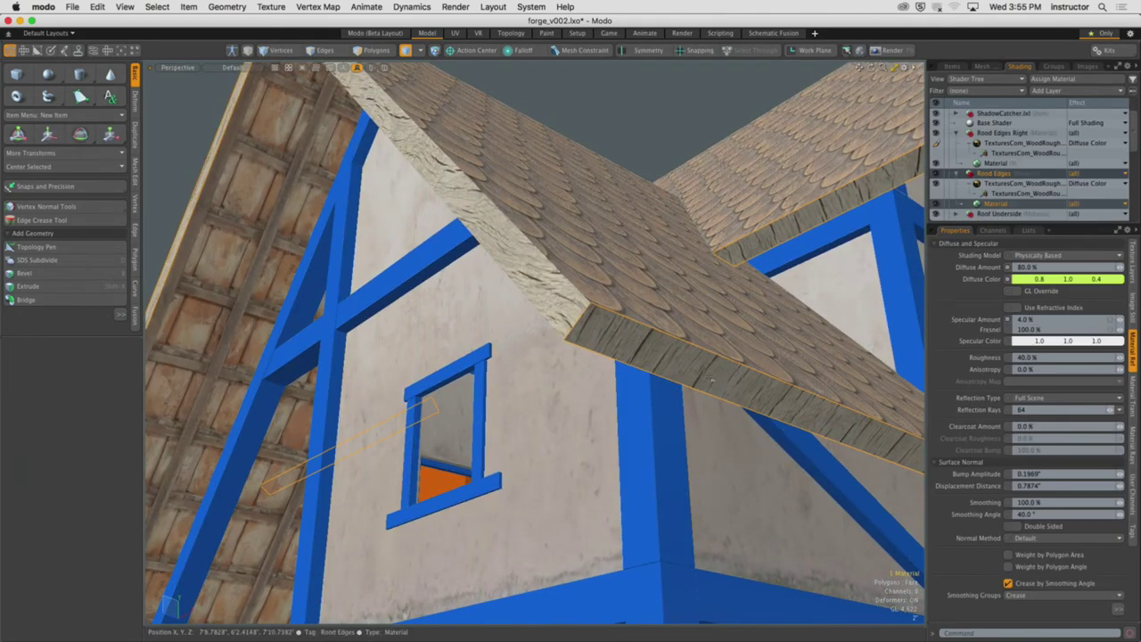
key(3)
click(712, 380)
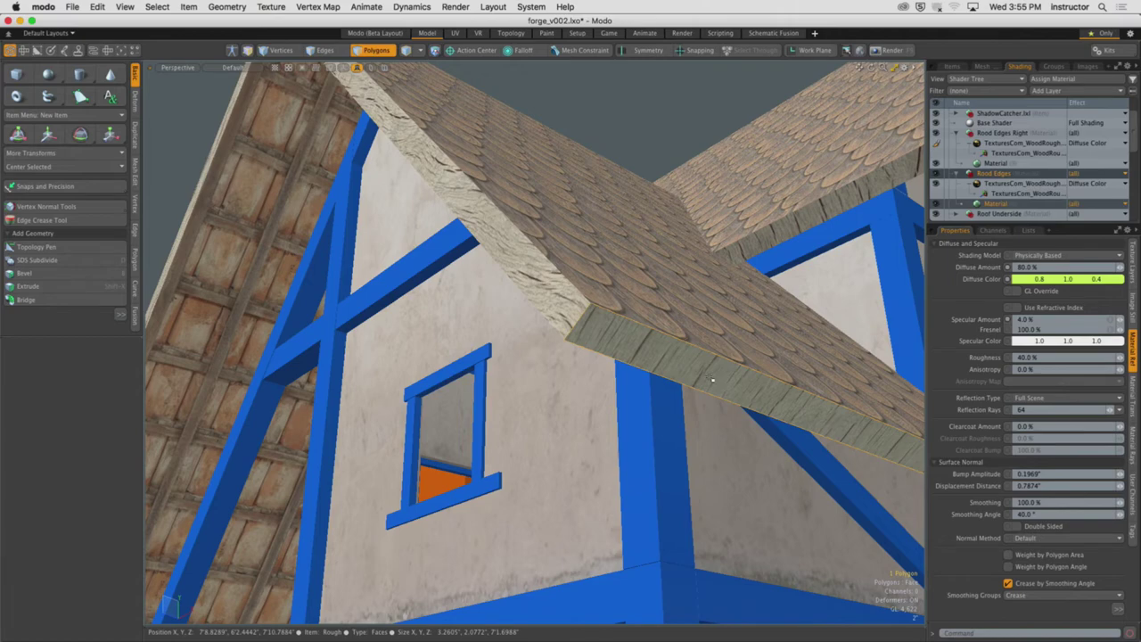
alt+drag(712, 381, 619, 322)
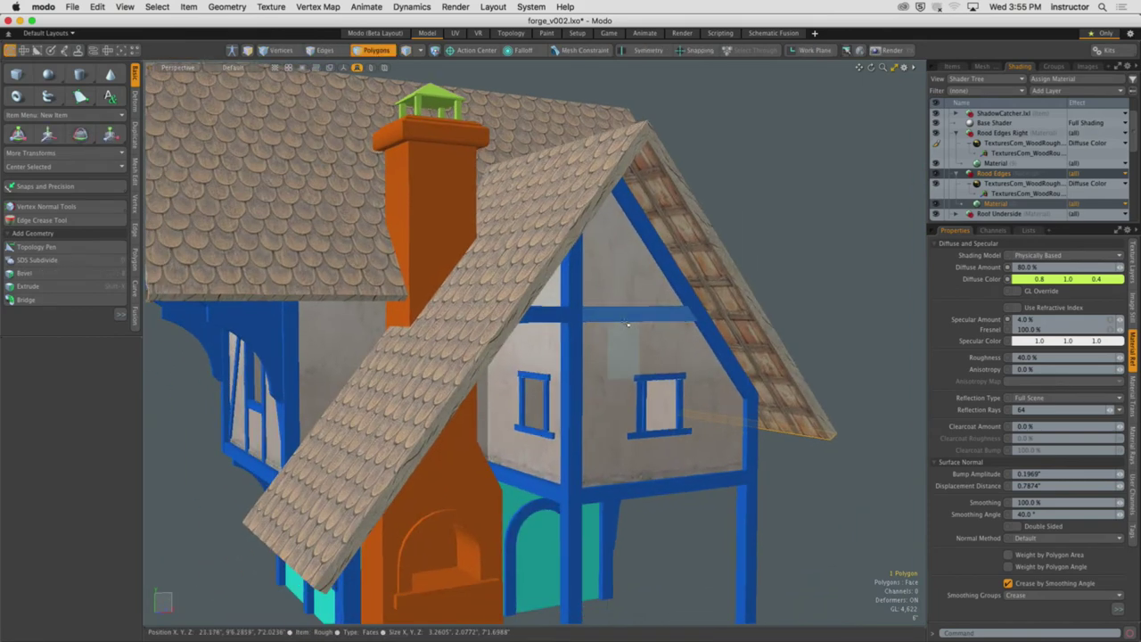
key(F8)
click(539, 310)
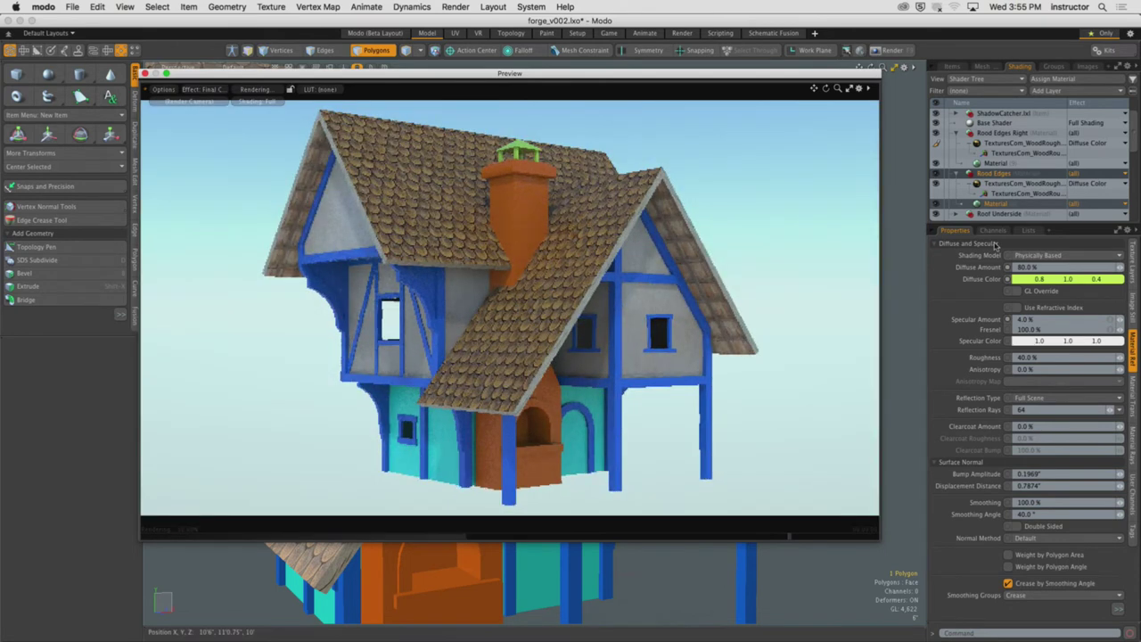
Set the roof edges' WoodRough texture to 276.5% contrast and 87% brightness
click(1021, 142)
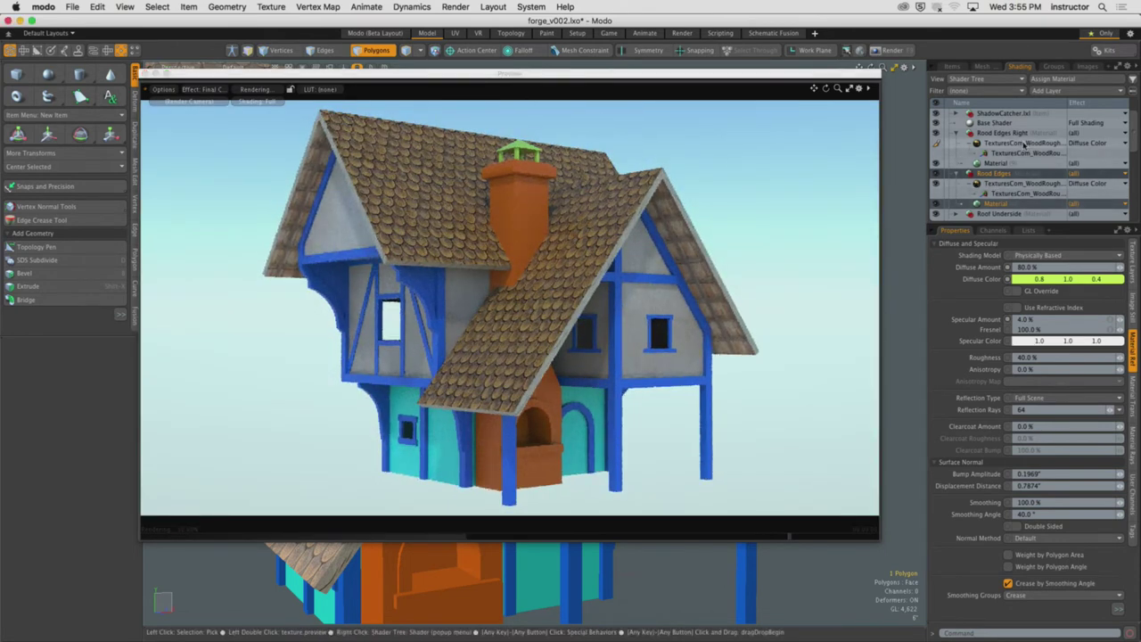
click(1000, 184)
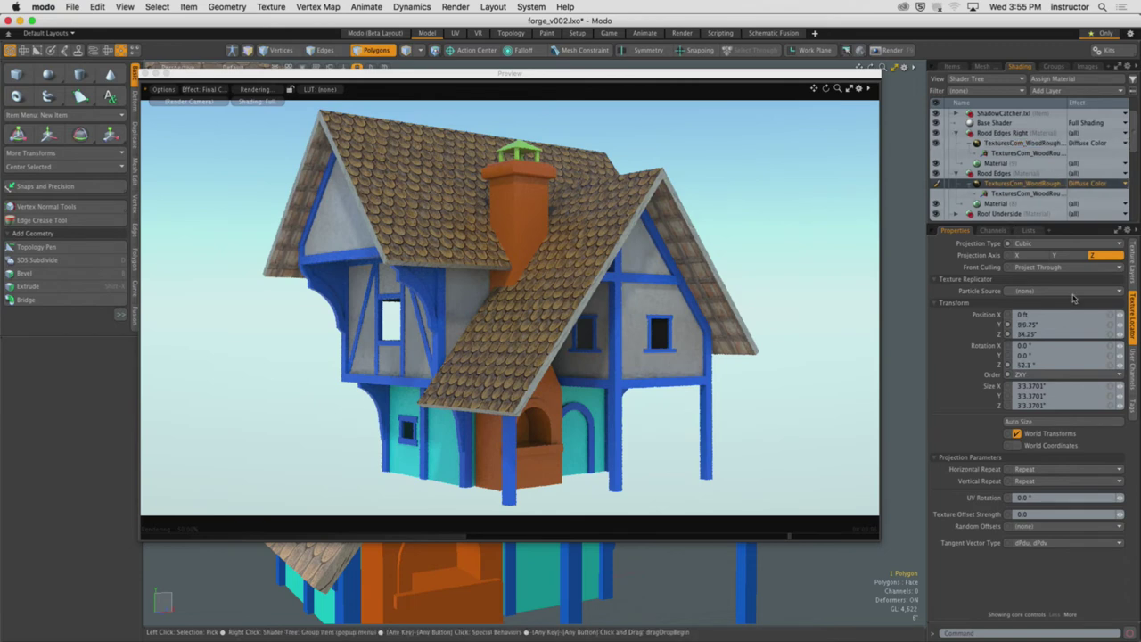
click(1131, 282)
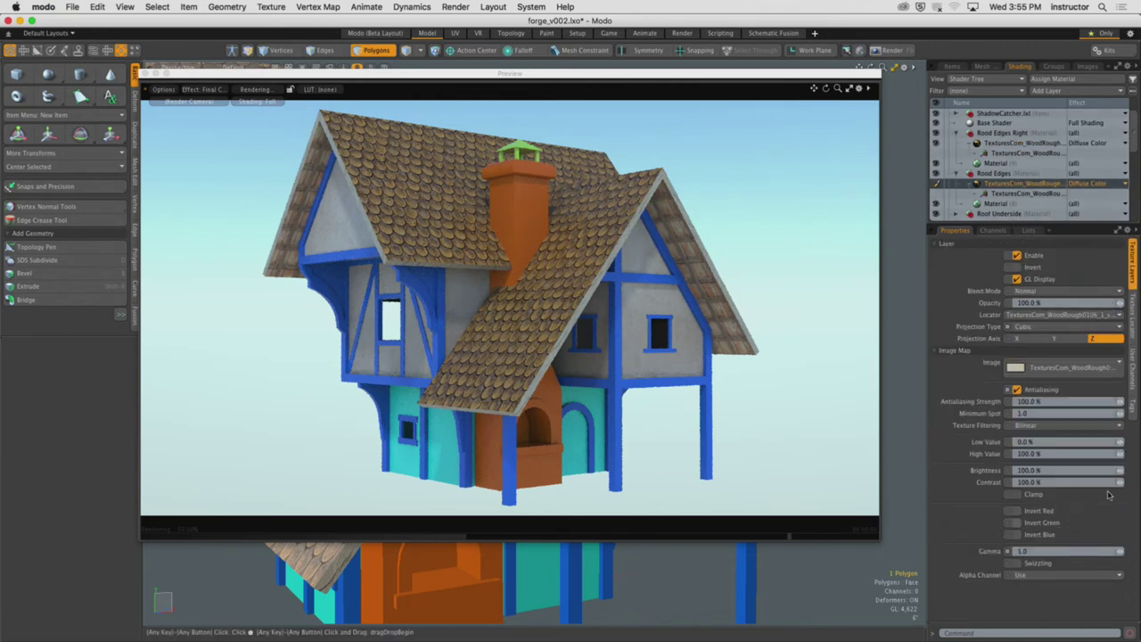
drag(1114, 482, 1124, 486)
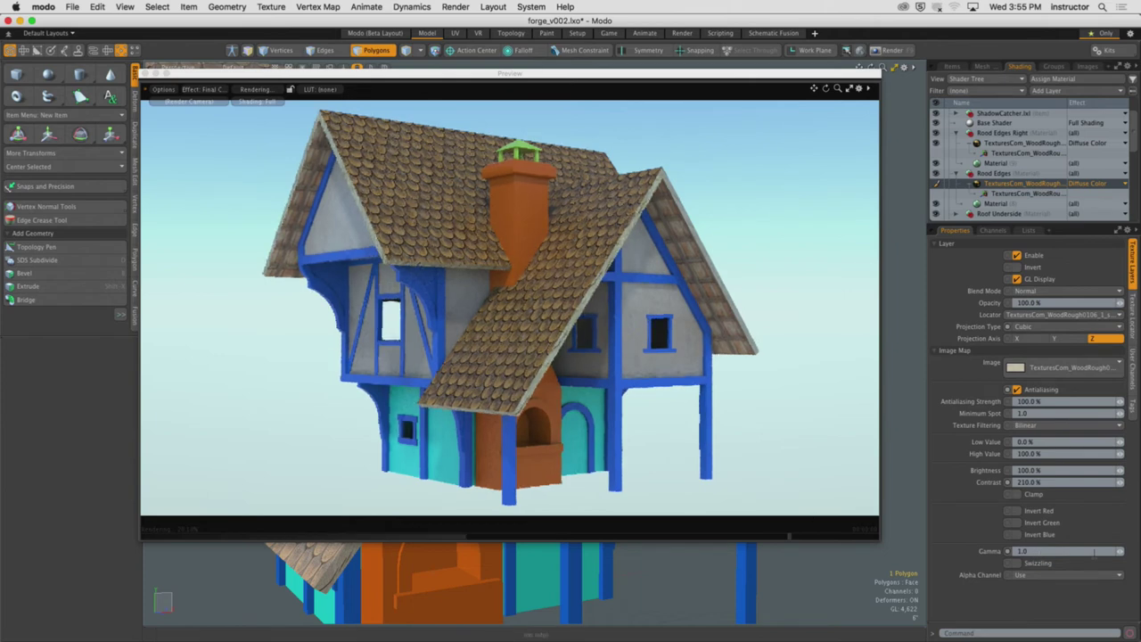
drag(1120, 484, 1126, 485)
drag(1119, 470, 696, 252)
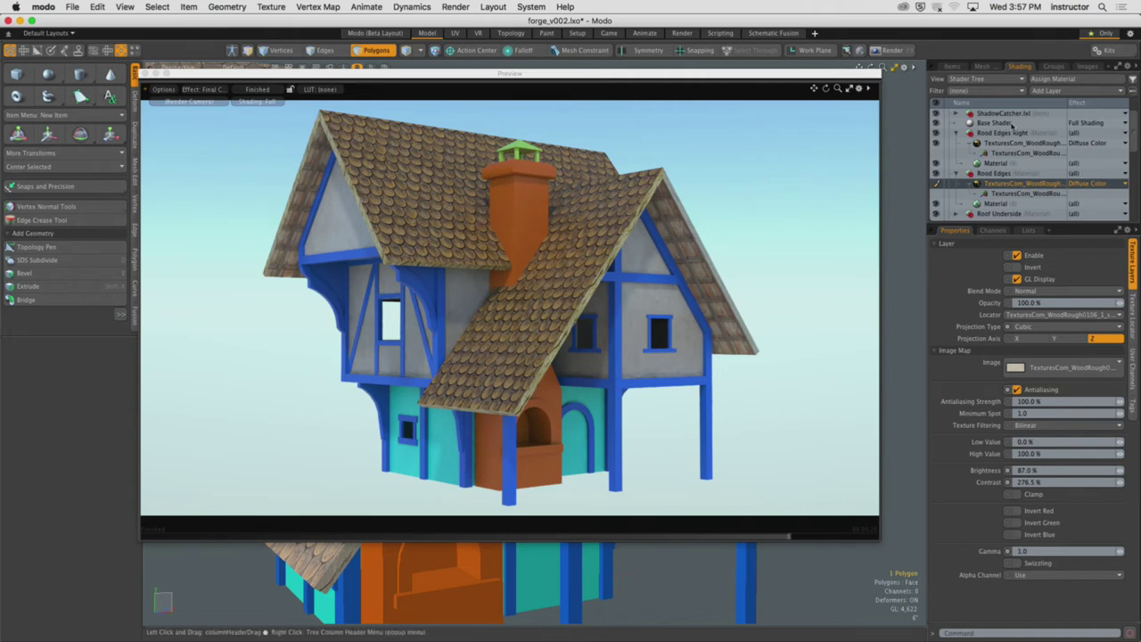
Collapse Rood Edges Right, pick the RoofTiles texture via the preview, then select the Roof's material
click(957, 133)
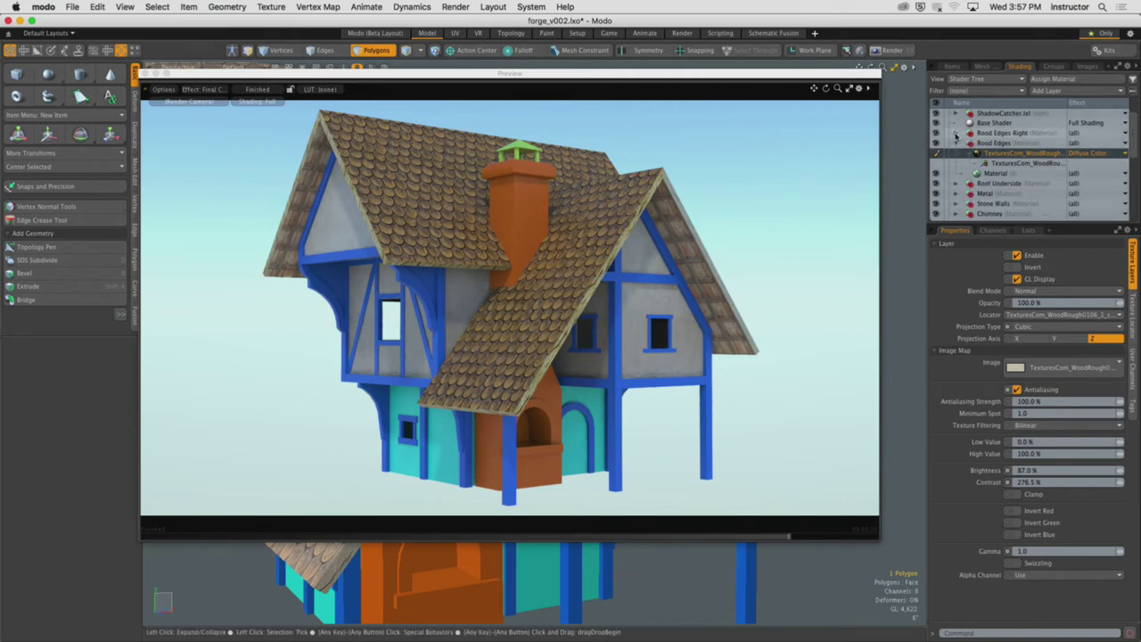
right_click(434, 177)
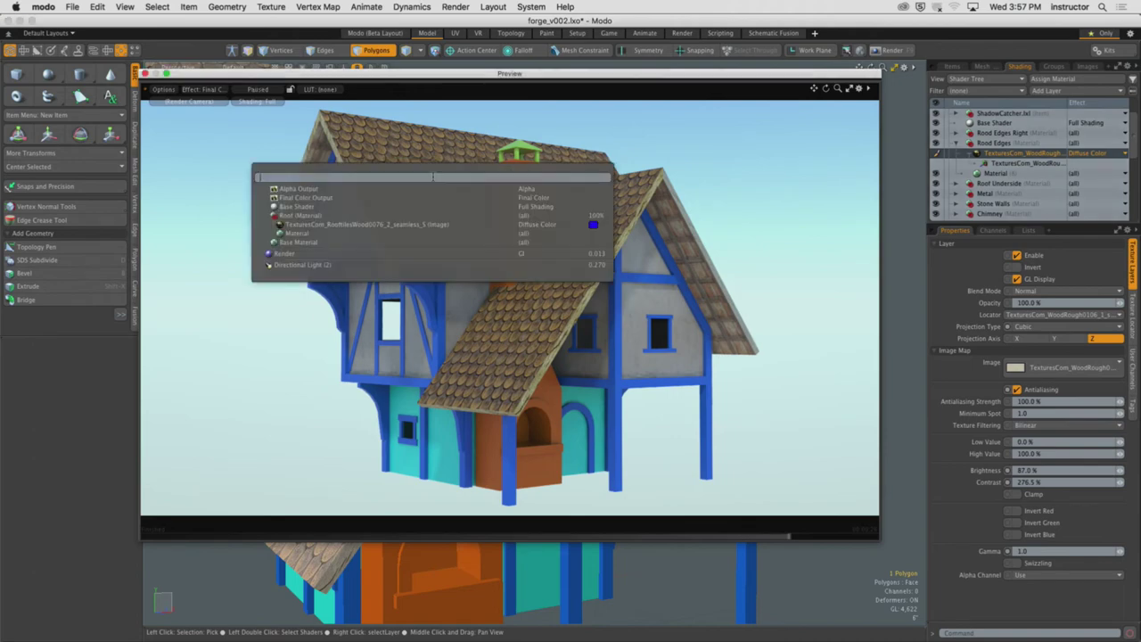
click(434, 224)
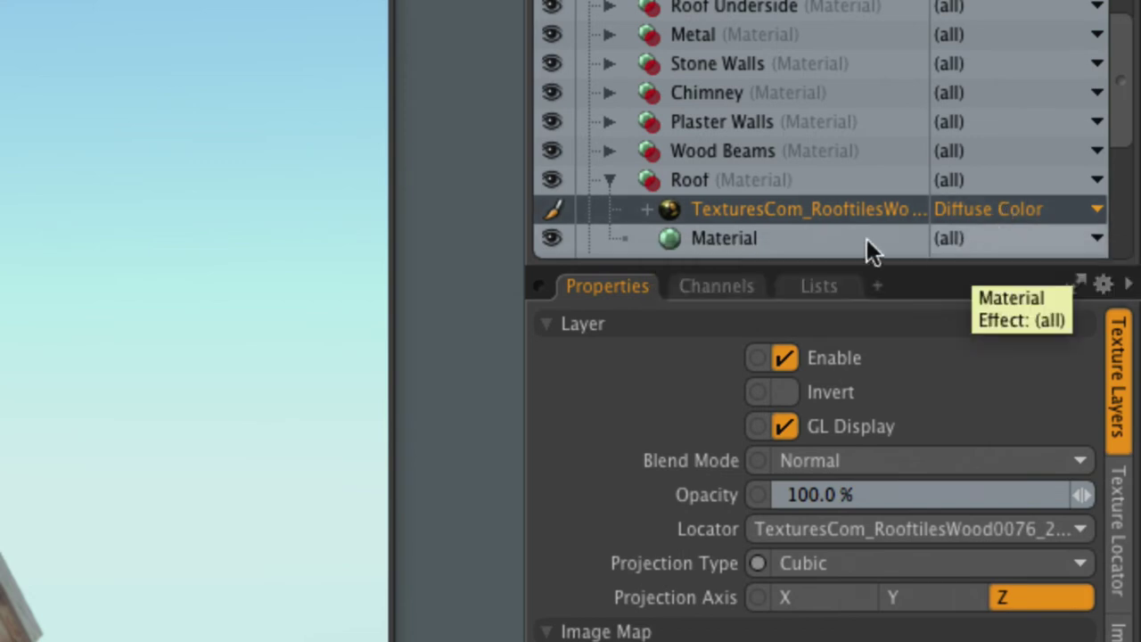
click(780, 238)
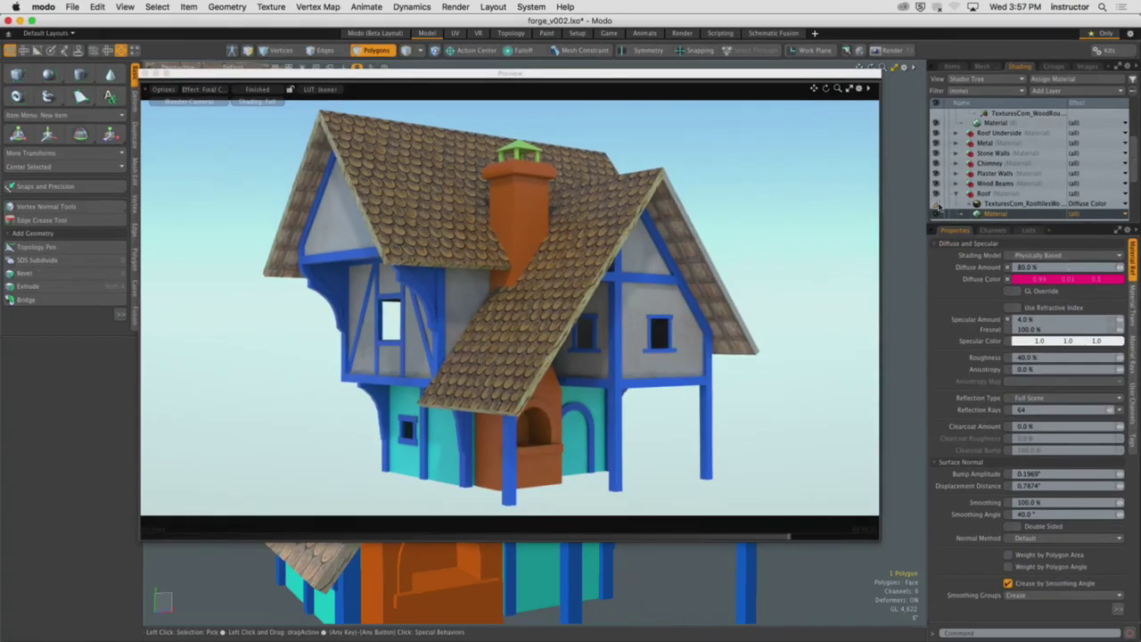
Hide and reshow the RoofTiles texture to reveal the magenta base, then select that layer
click(936, 204)
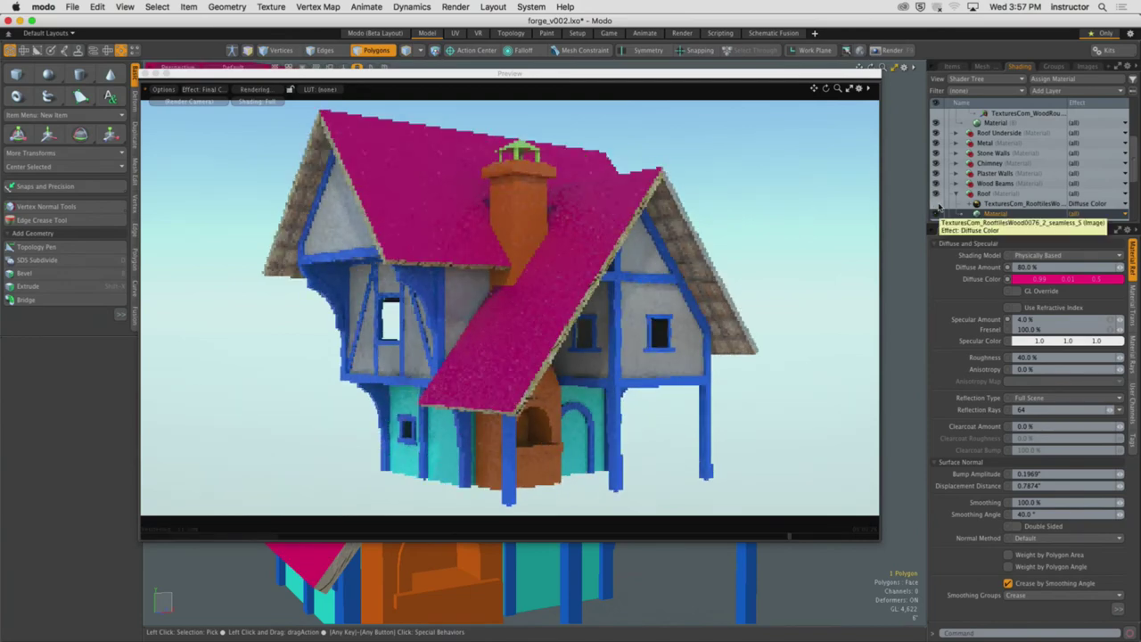
click(937, 206)
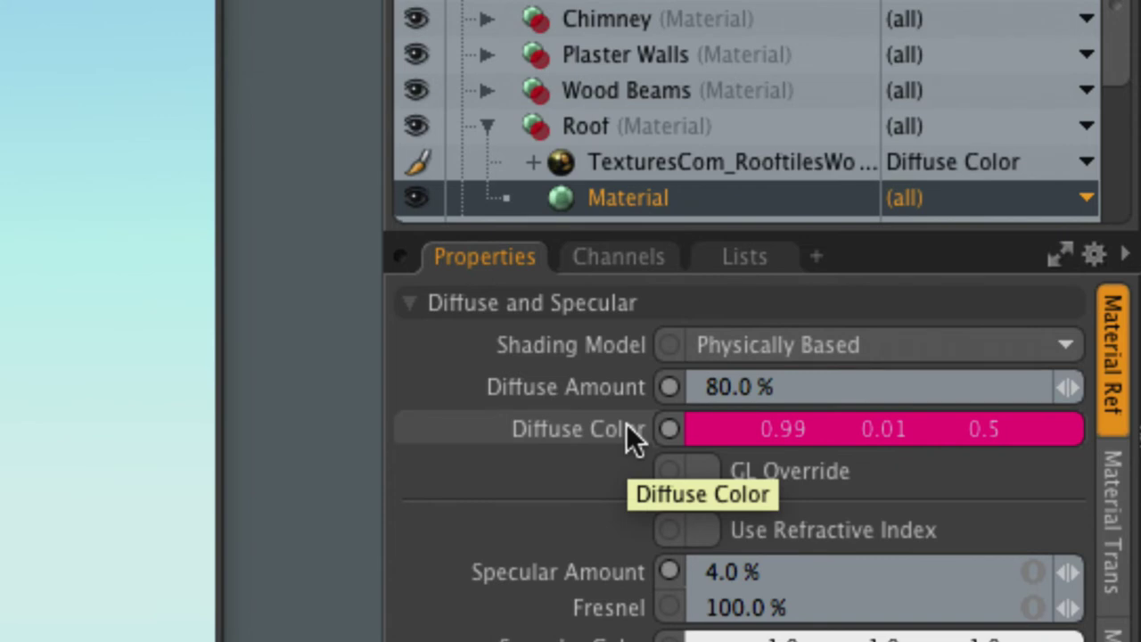
click(677, 165)
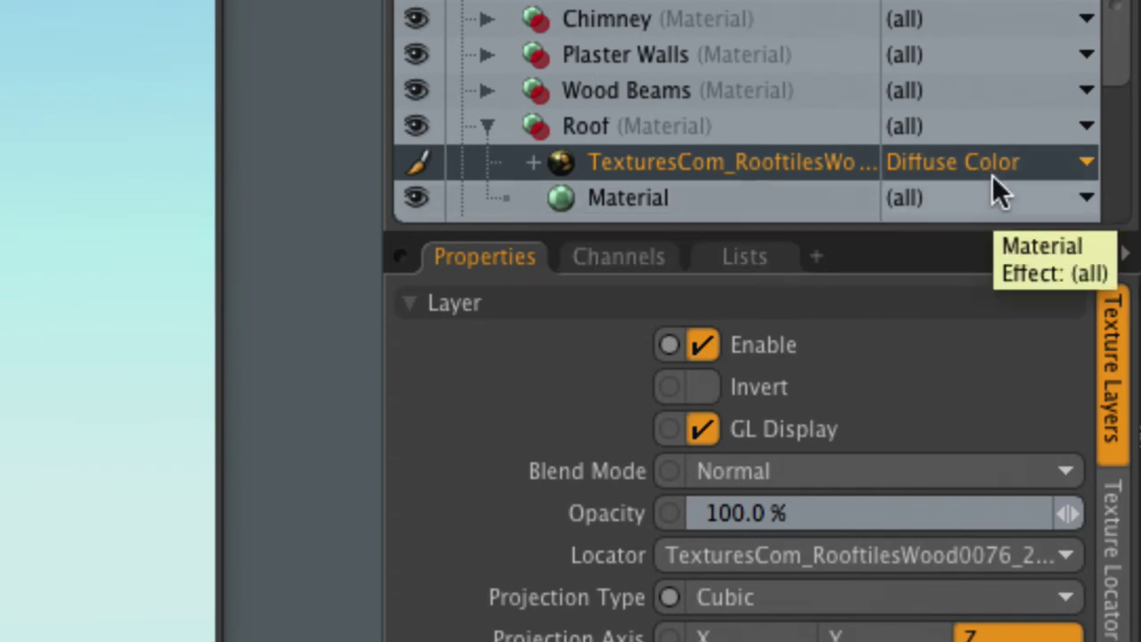
Duplicate the RoofTiles texture layer and browse the copy's Effect list to Surface Shading
right_click(692, 171)
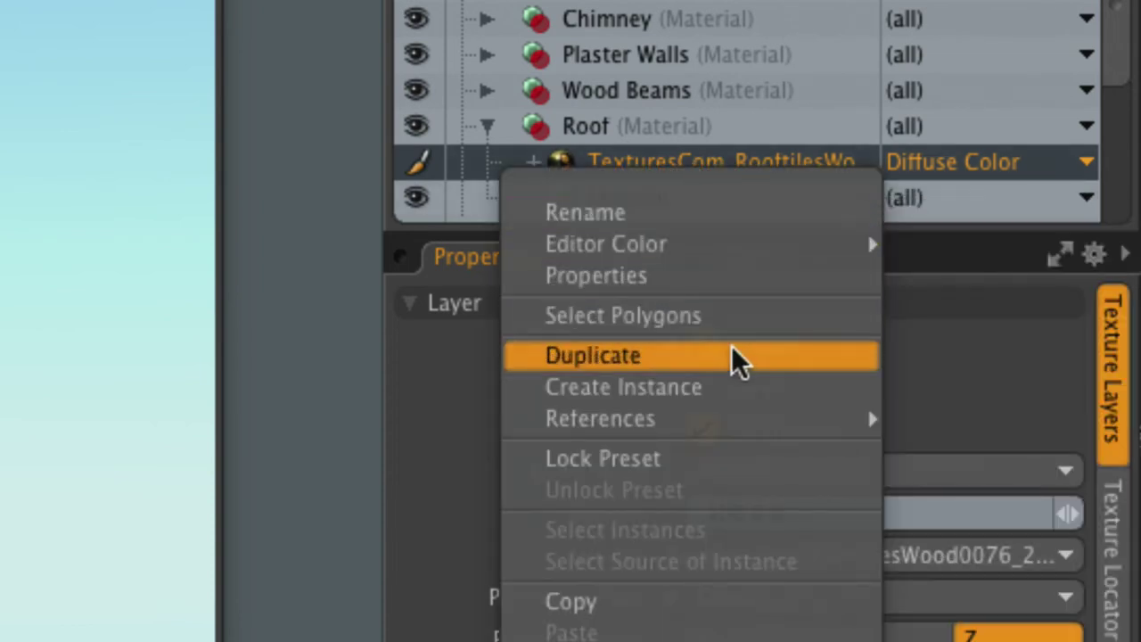
click(731, 353)
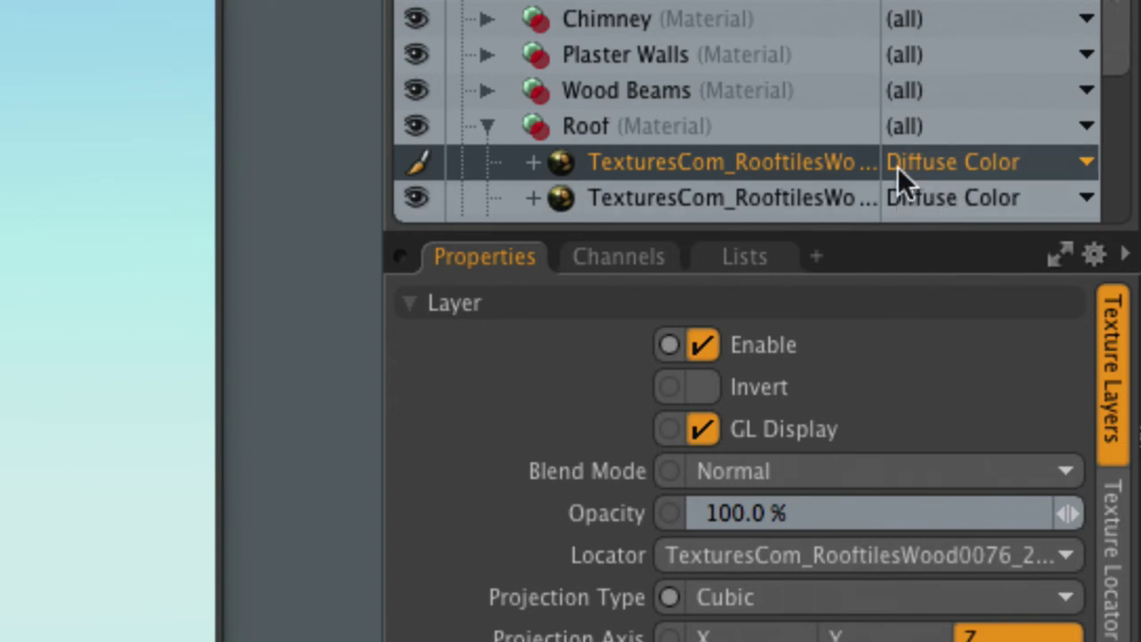
click(1077, 167)
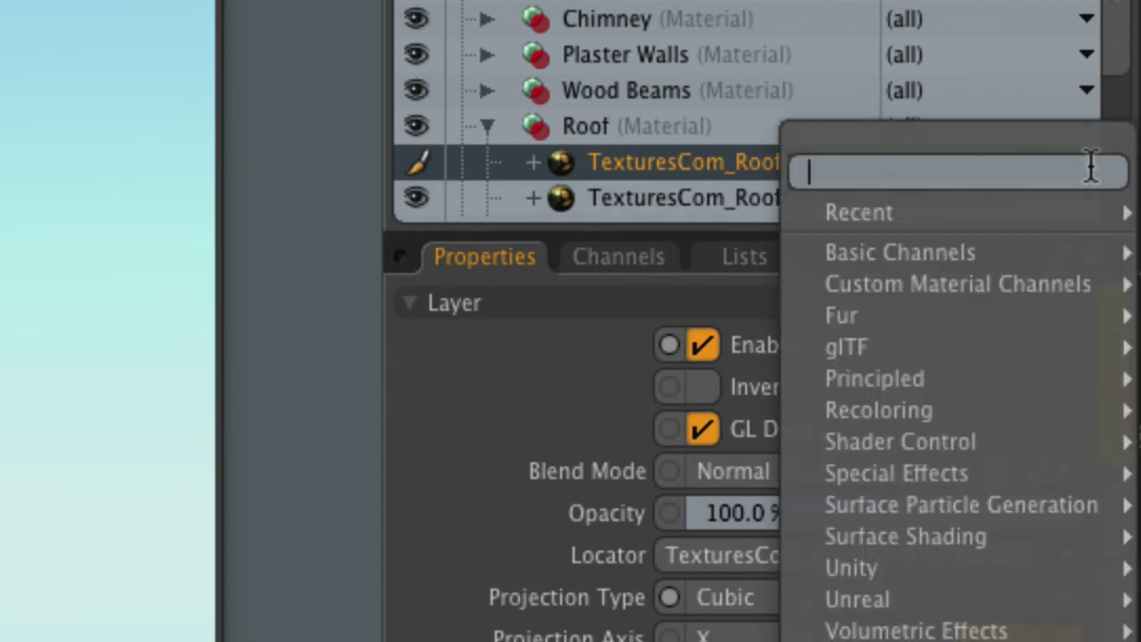
mouse_move(1095, 294)
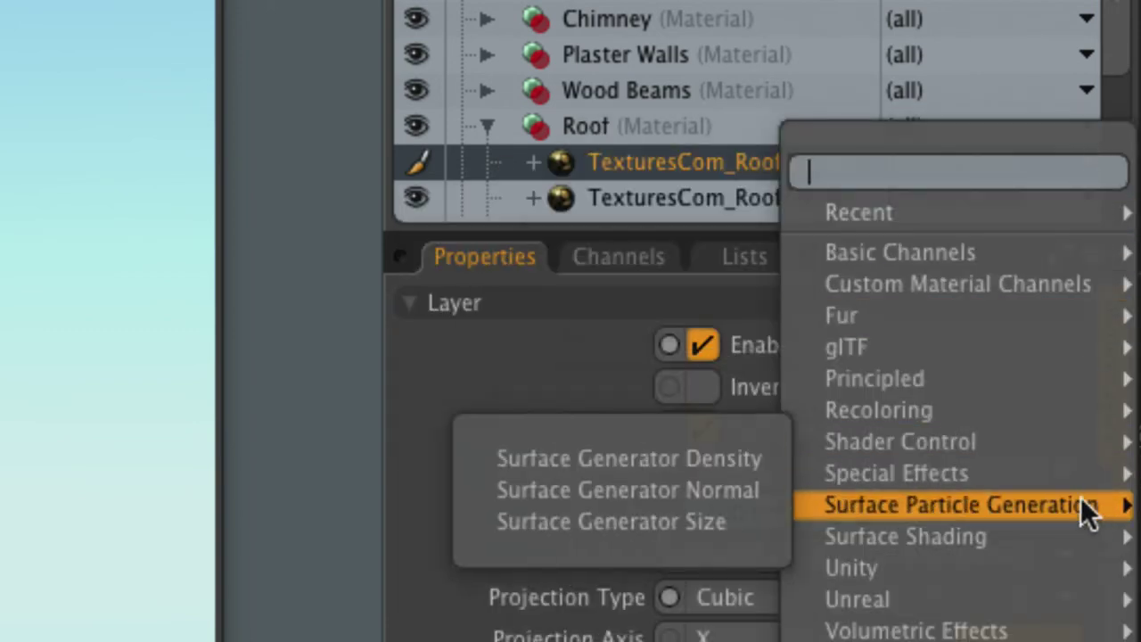
mouse_move(1051, 570)
mouse_move(1050, 537)
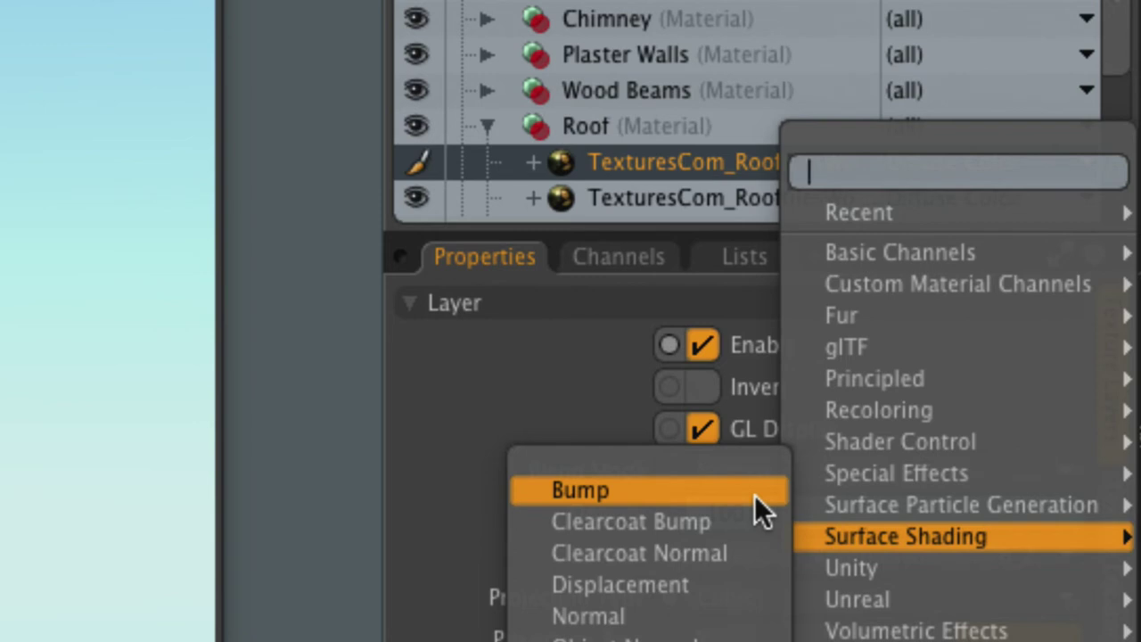
Set the copied roof-tile texture's effect to Bump and select the Roof material
click(660, 488)
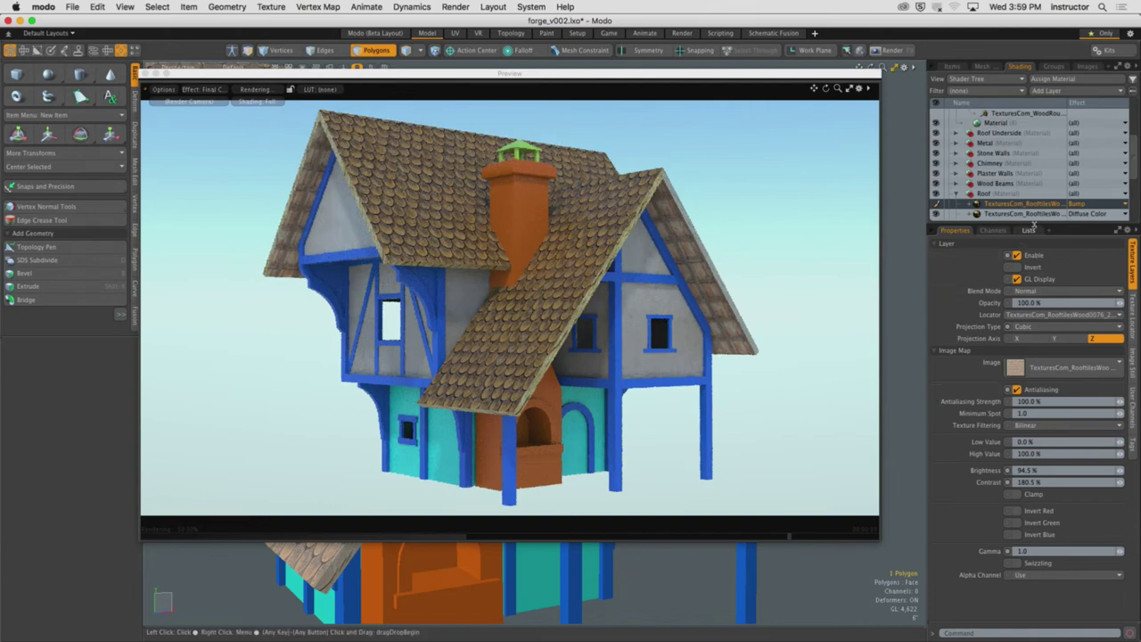
drag(1034, 224, 1036, 235)
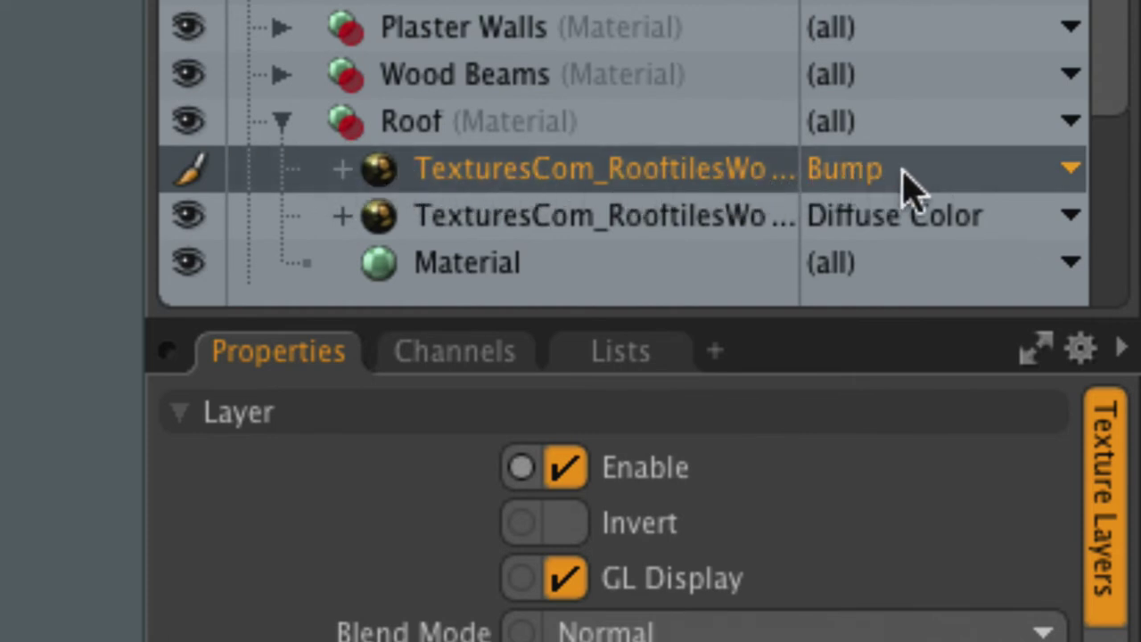
click(412, 267)
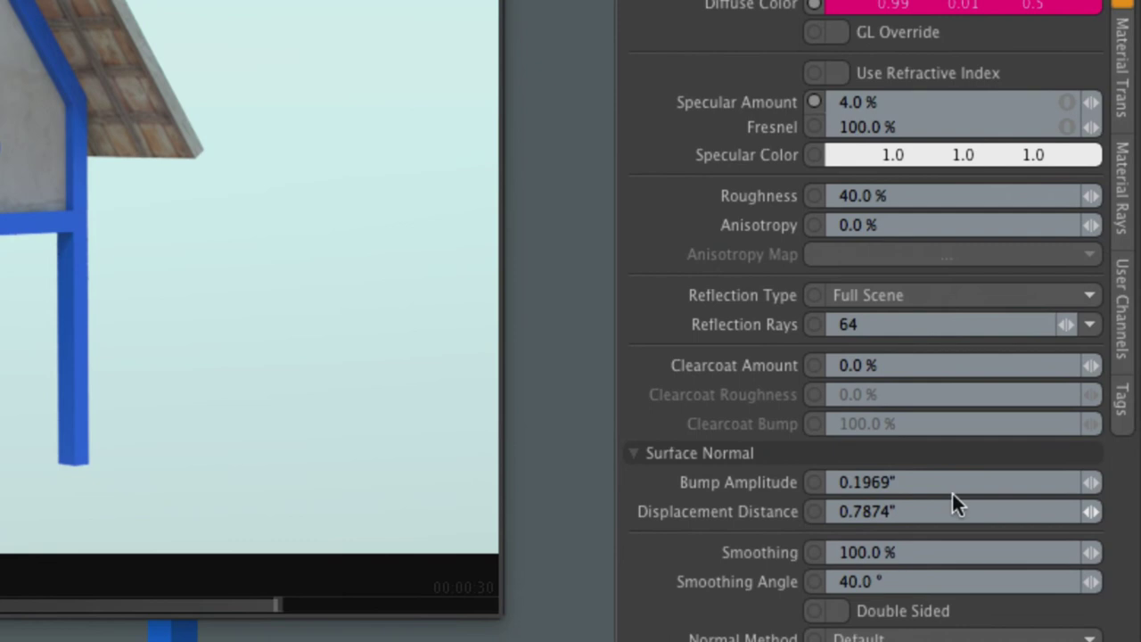
Set the Roof material's bump amplitude to 10" and select the RoofTiles bump layer
click(951, 484)
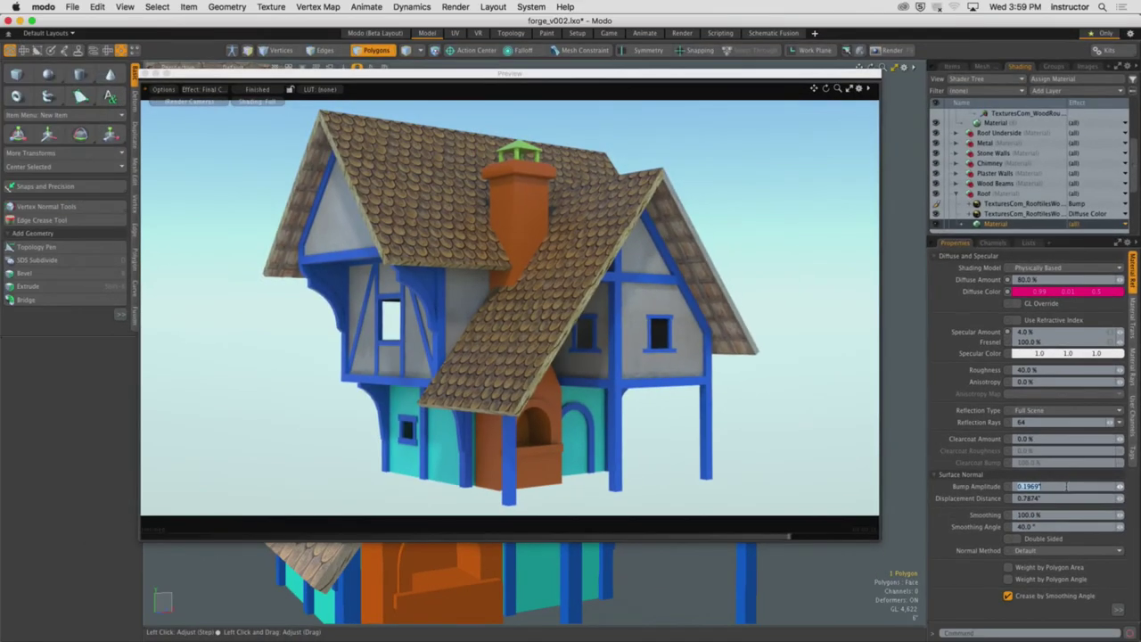
text(10)
key(Return)
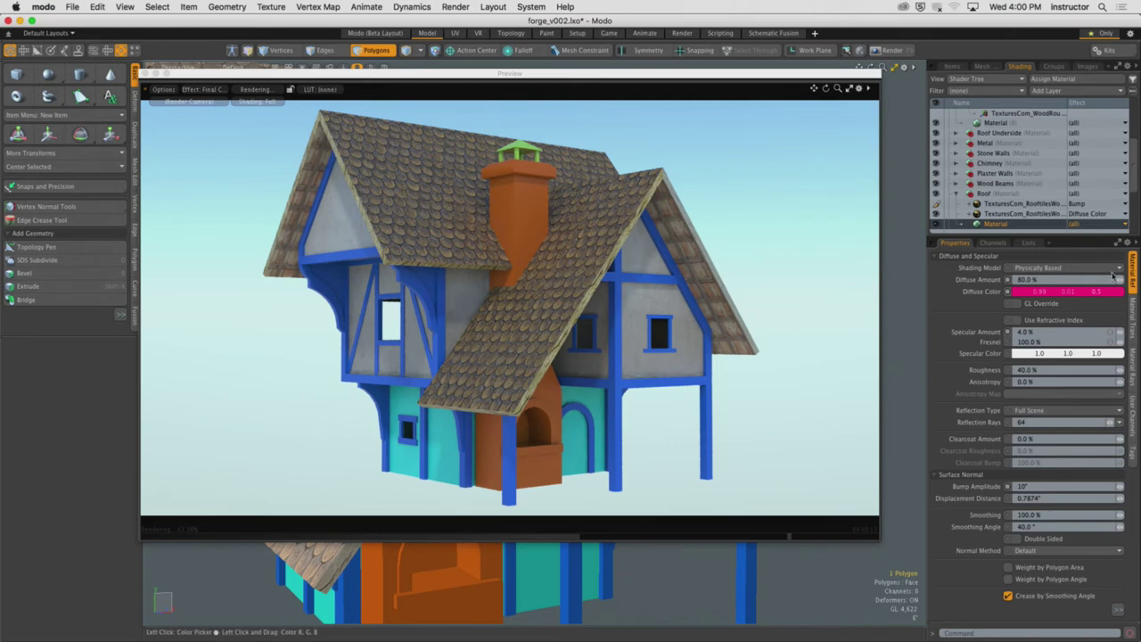
click(1044, 204)
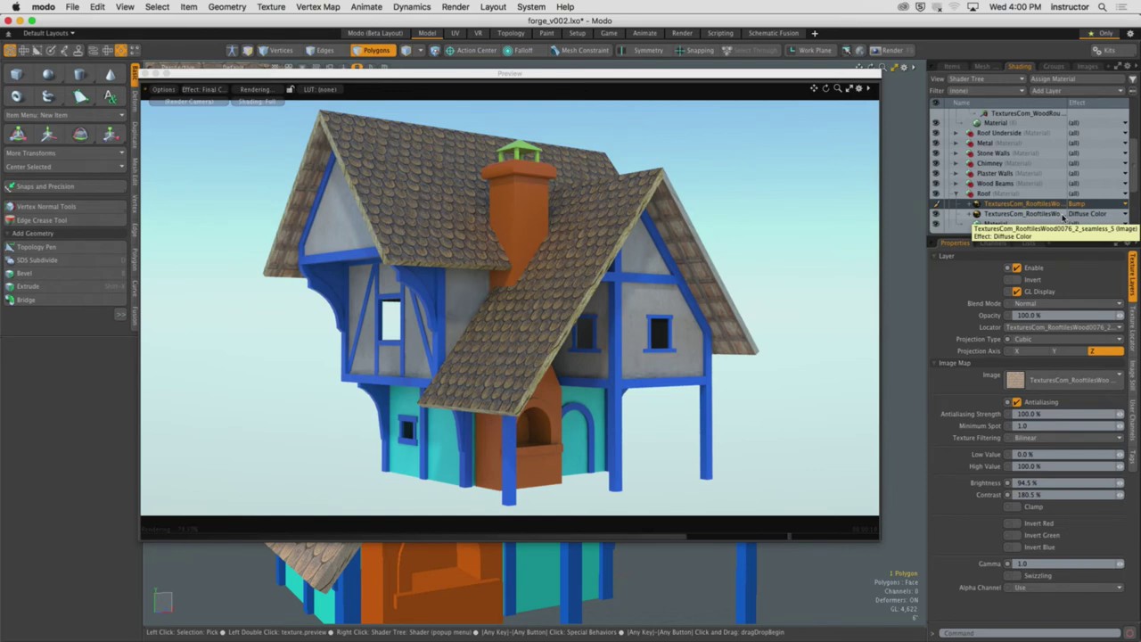
Inspect the bumped roof from several angles in the preview, then select the Roof material
alt+drag(508, 294, 560, 295)
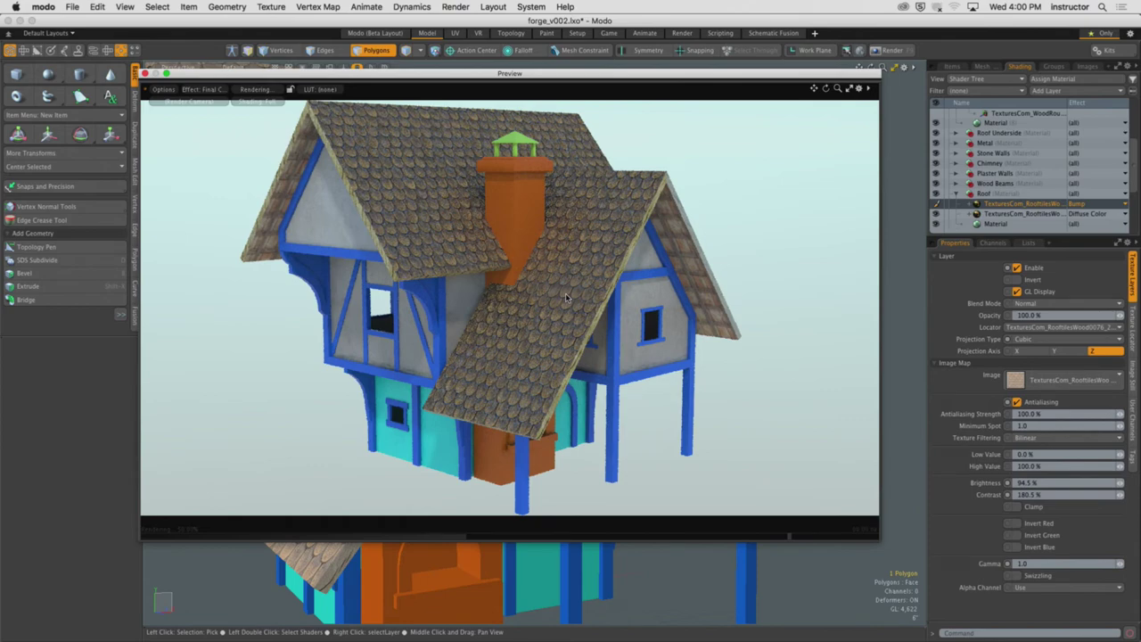
alt+drag(682, 123, 646, 354)
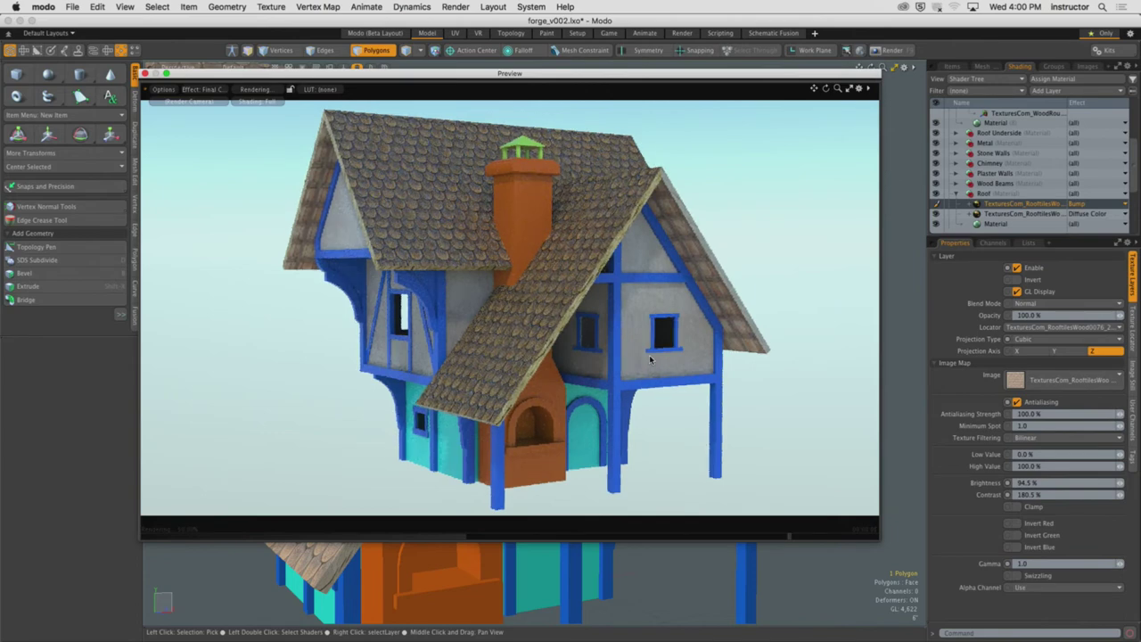
alt+drag(649, 355, 641, 312)
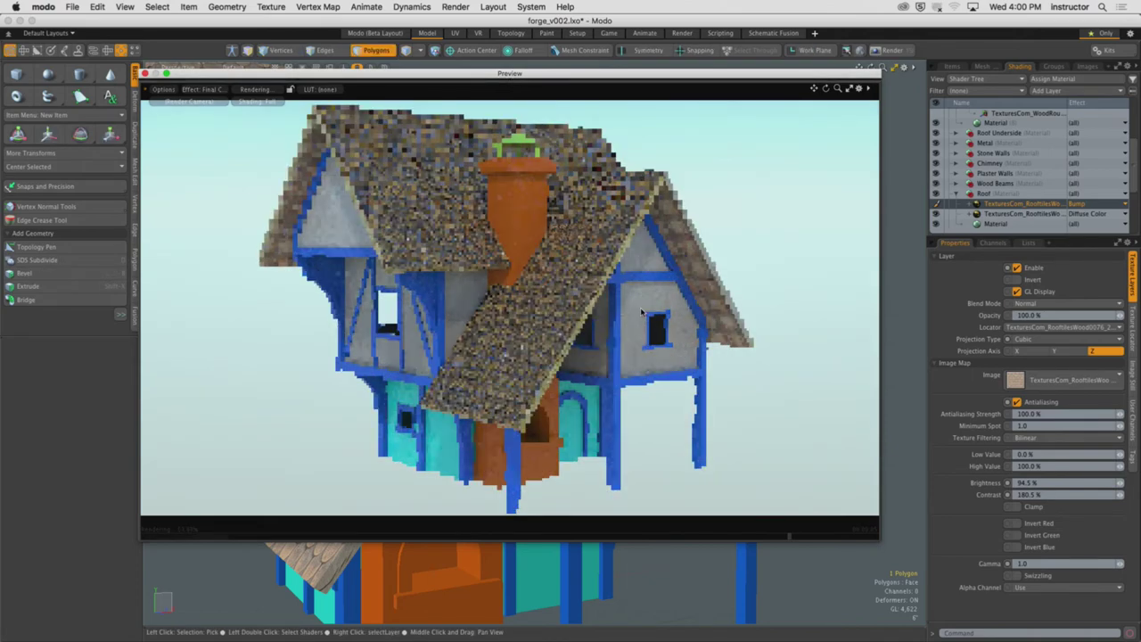
click(995, 223)
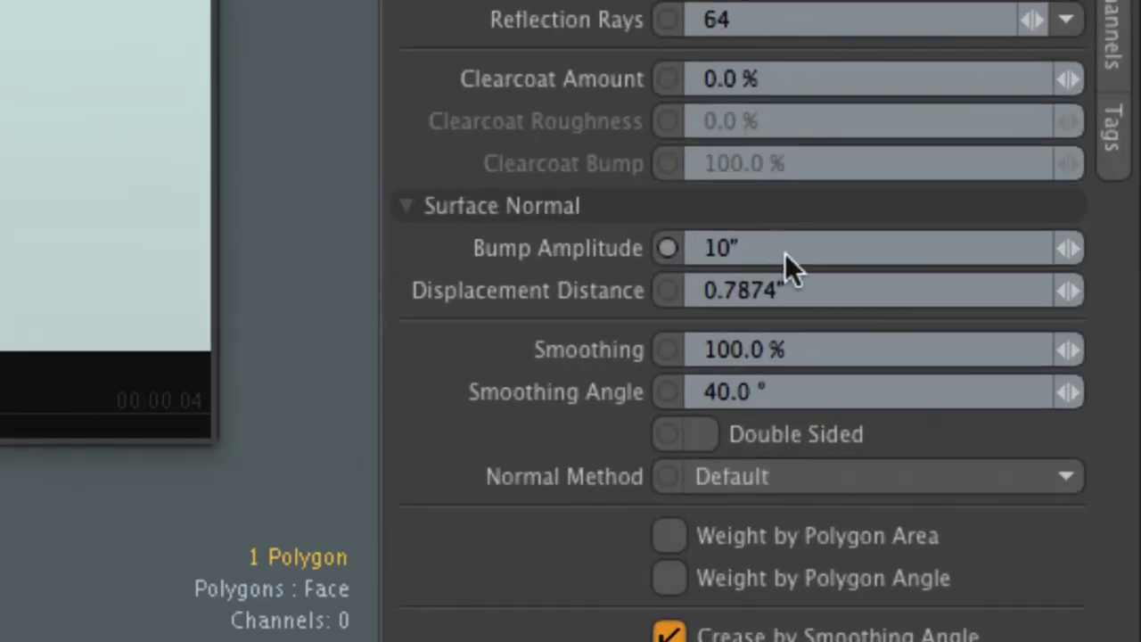
Raise the roof's bump amplitude to 20" and render a full 1920×1080 frame
click(1033, 486)
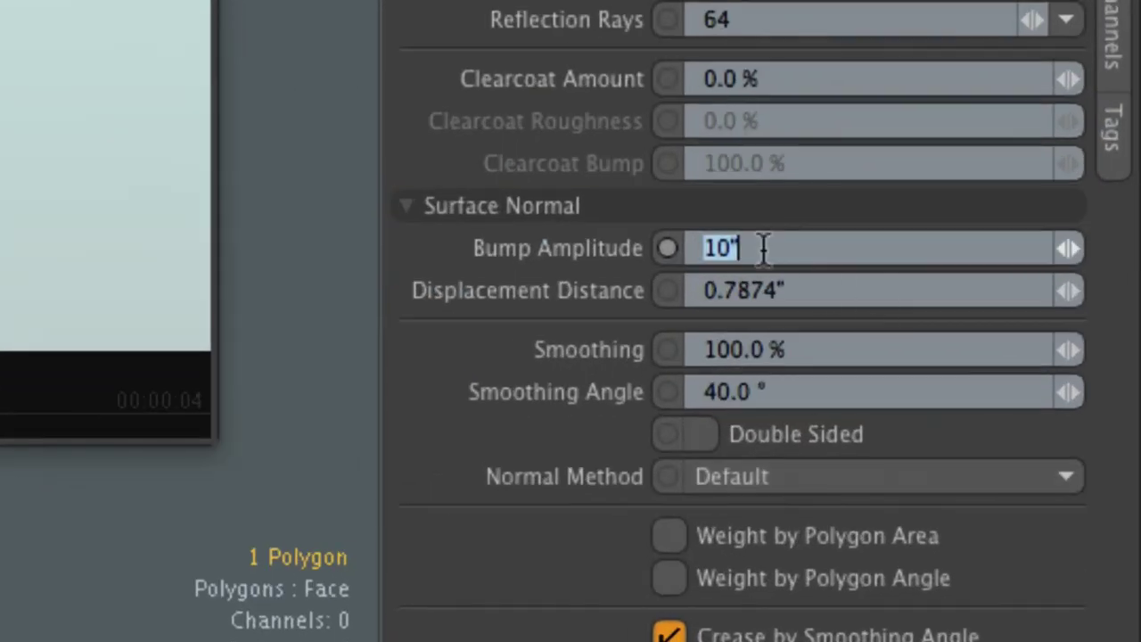
text(20)
key(Return)
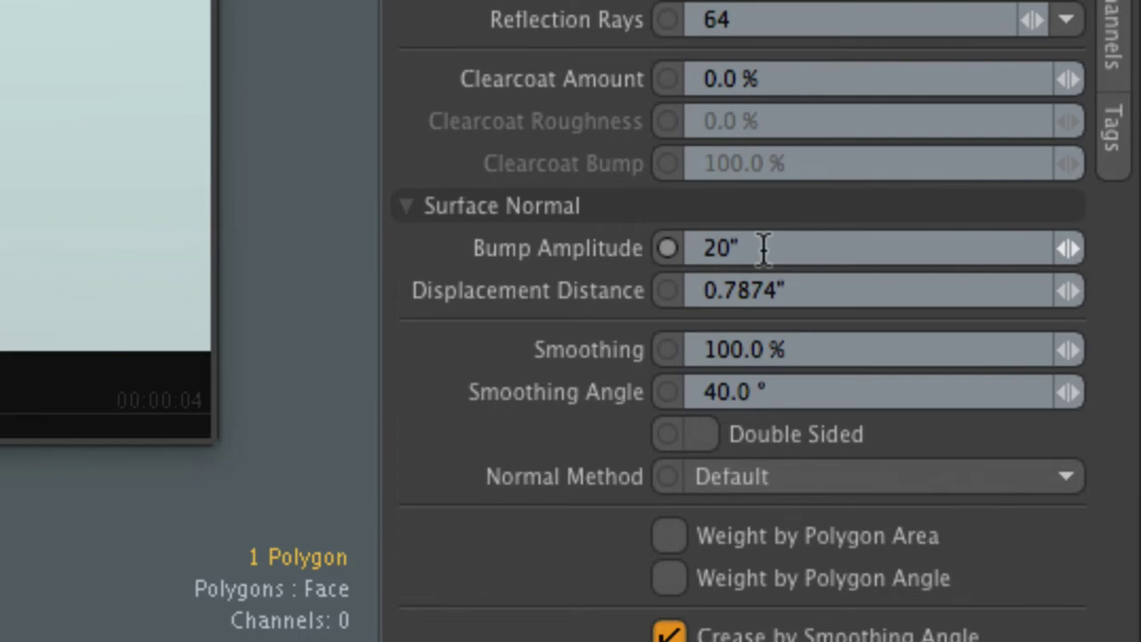
click(764, 247)
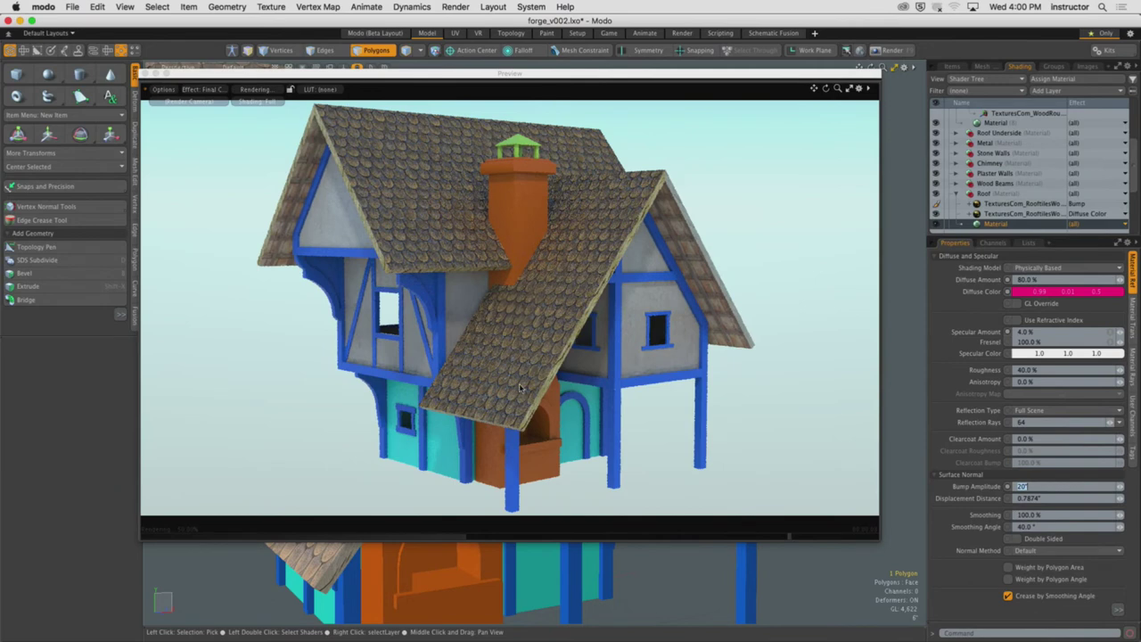
key(F9)
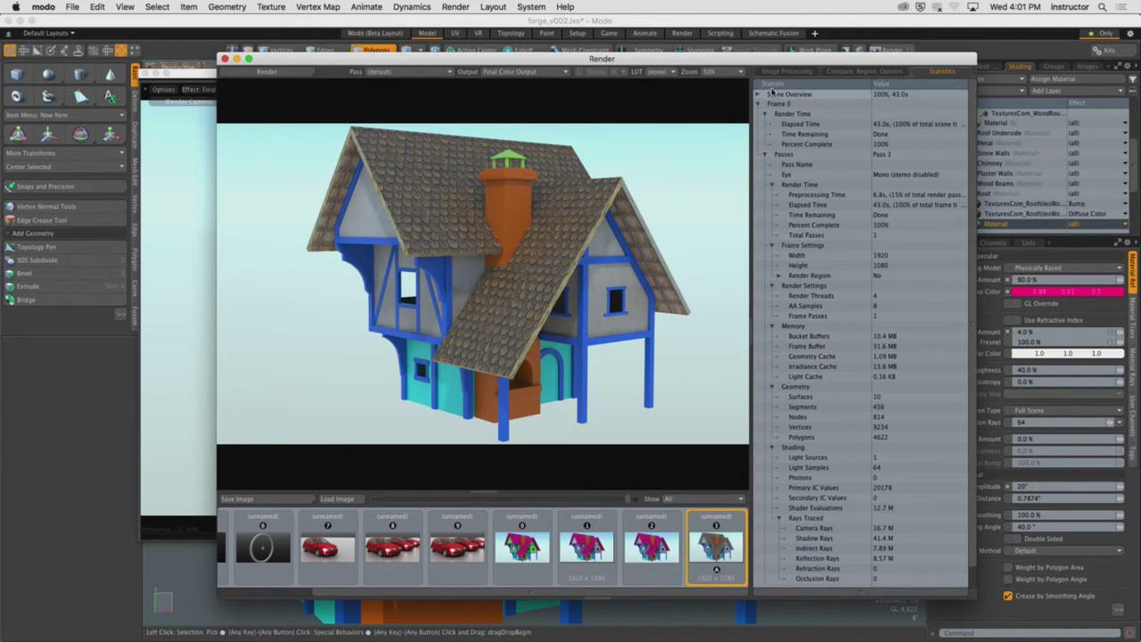
Start a fresh render of the cottage and zoom in on it
drag(861, 62, 749, 62)
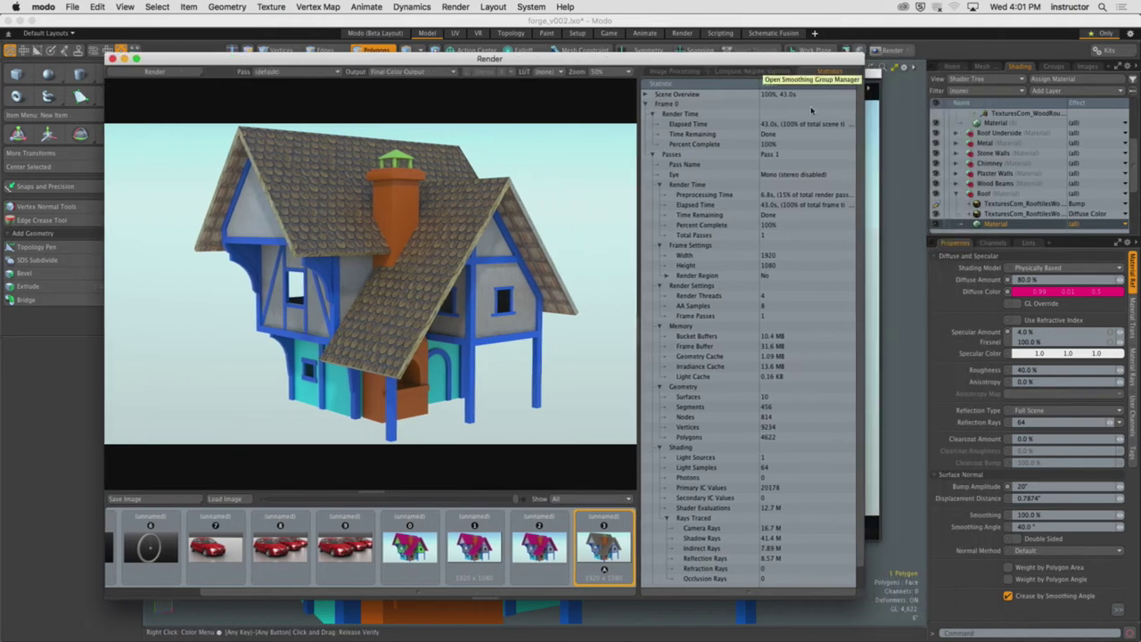
click(946, 225)
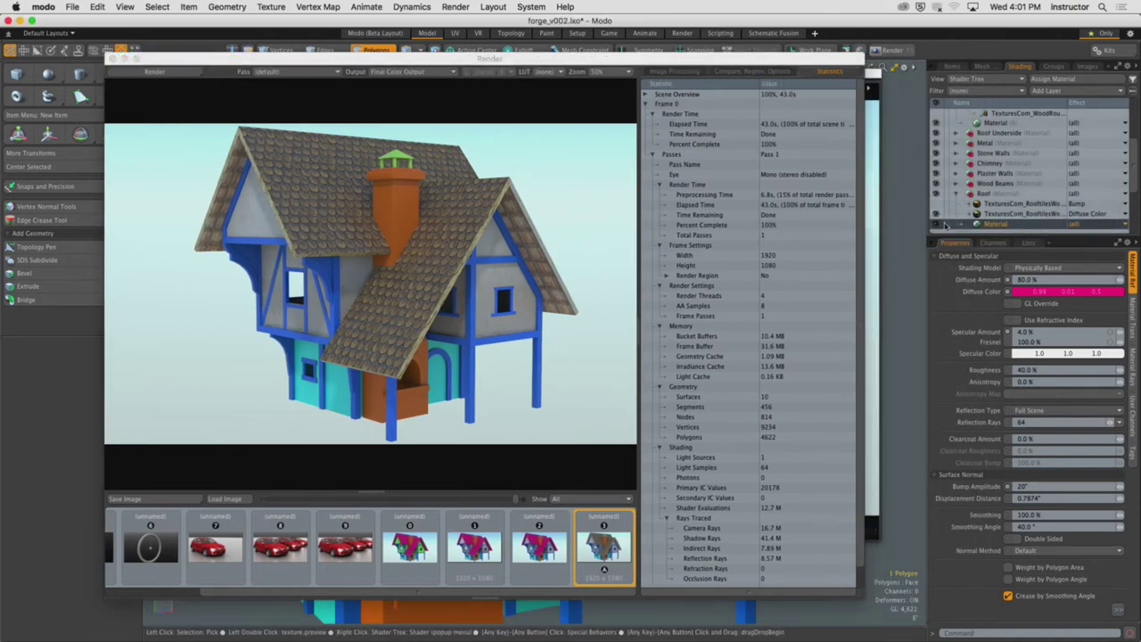
click(183, 73)
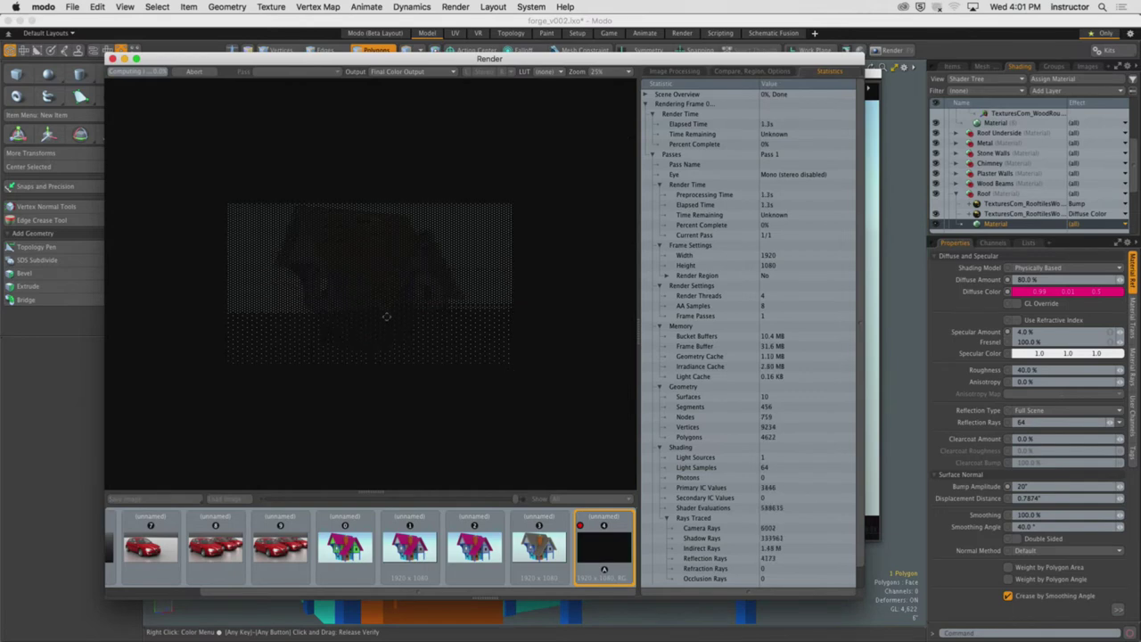
scroll(386, 316, up, 1)
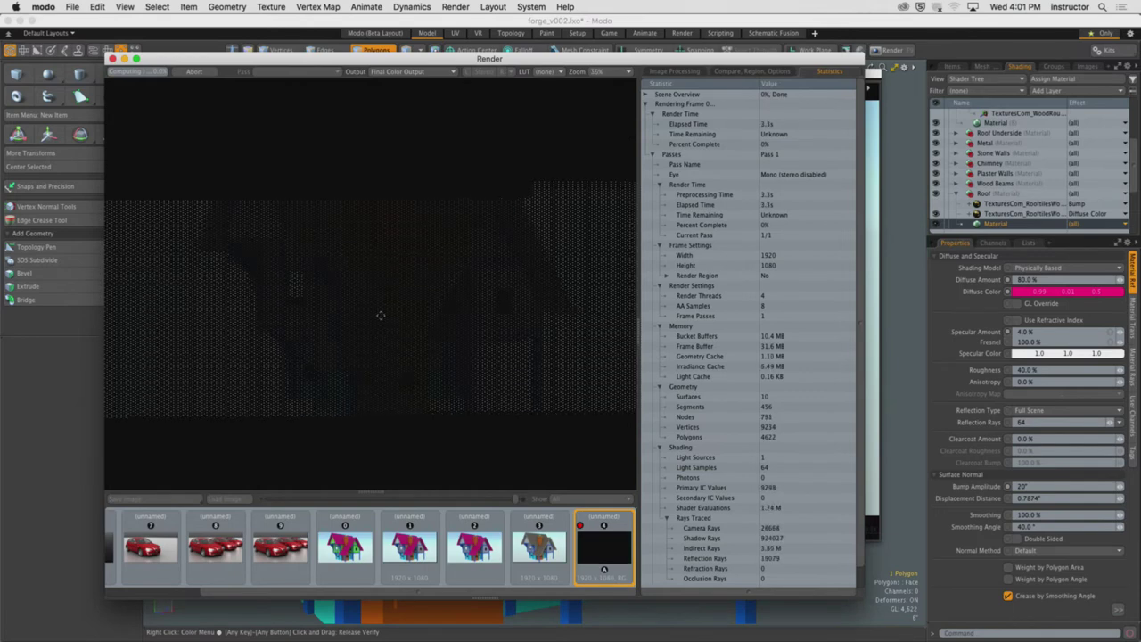
scroll(381, 315, up, 1)
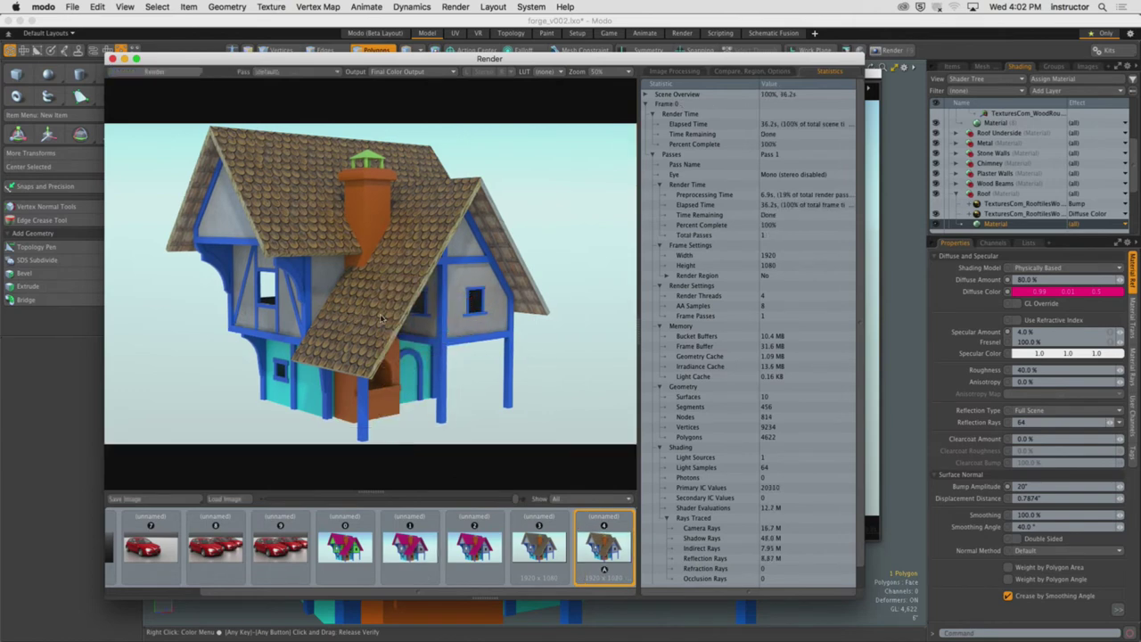
scroll(444, 237, up, 2)
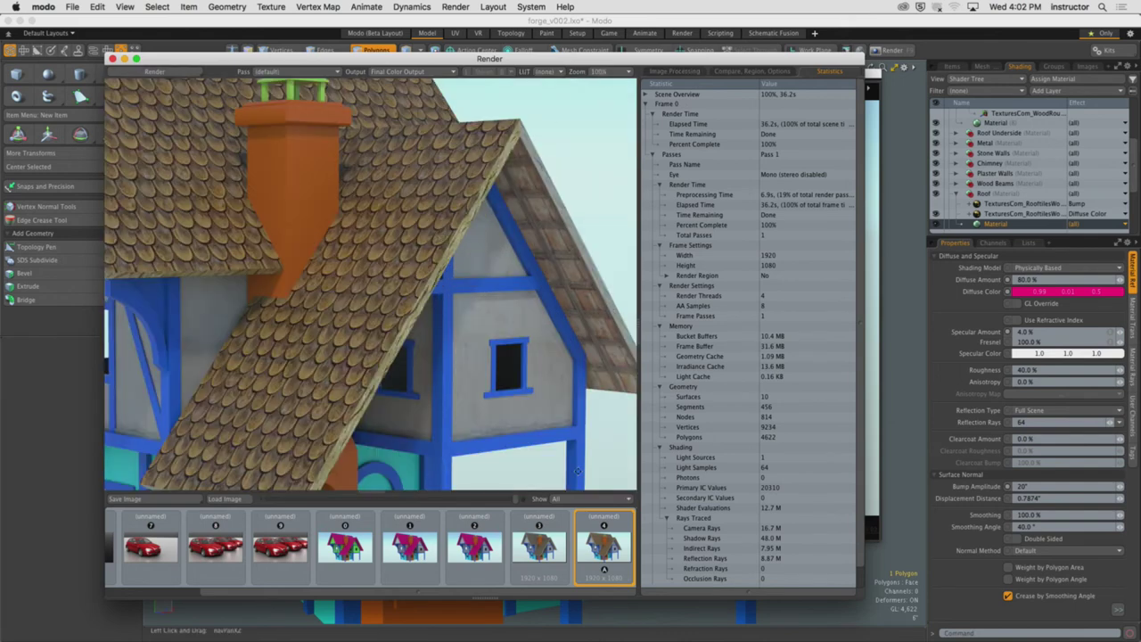
Compare the newest render against the previous one in the render history thumbnails
click(554, 551)
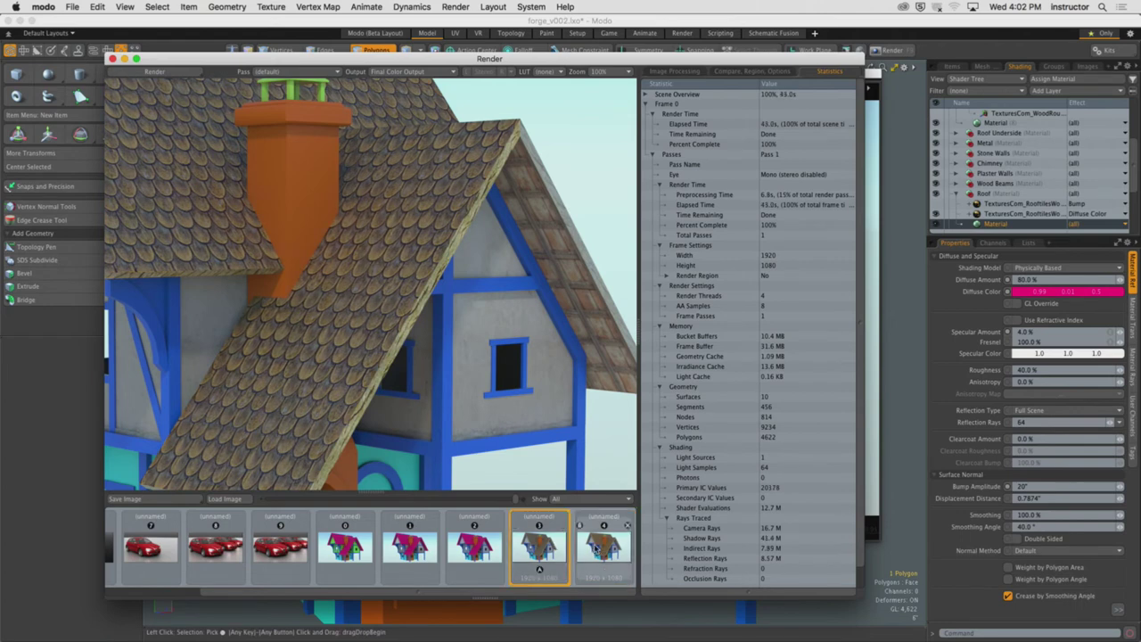
click(596, 549)
click(546, 549)
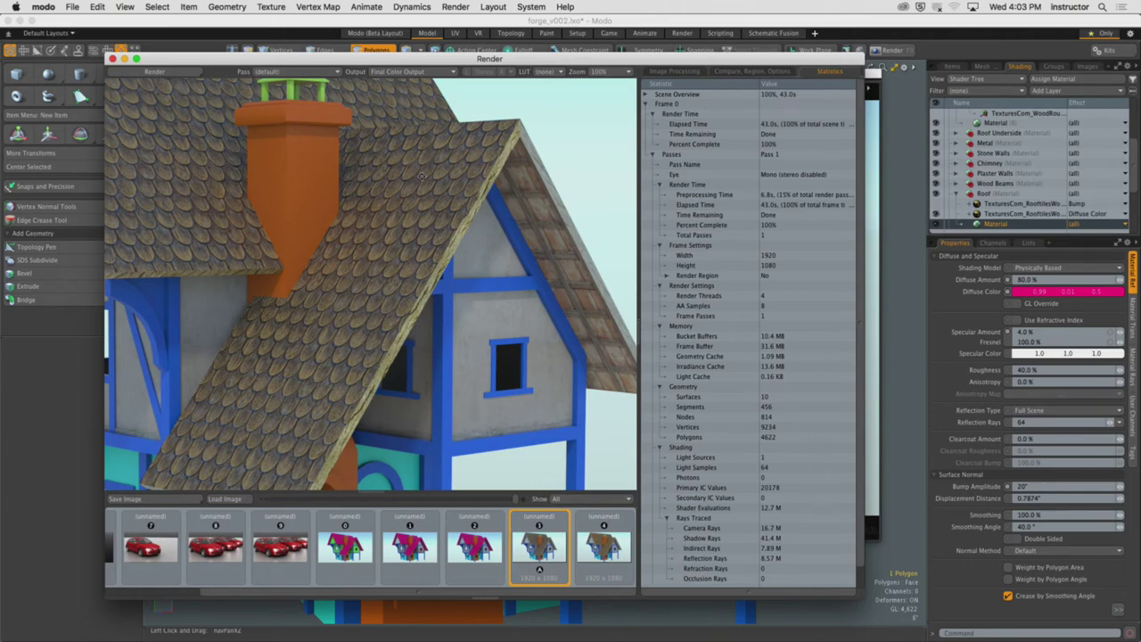
Close the Render window, check the 20" Bump Amplitude, and close the Preview window
click(112, 59)
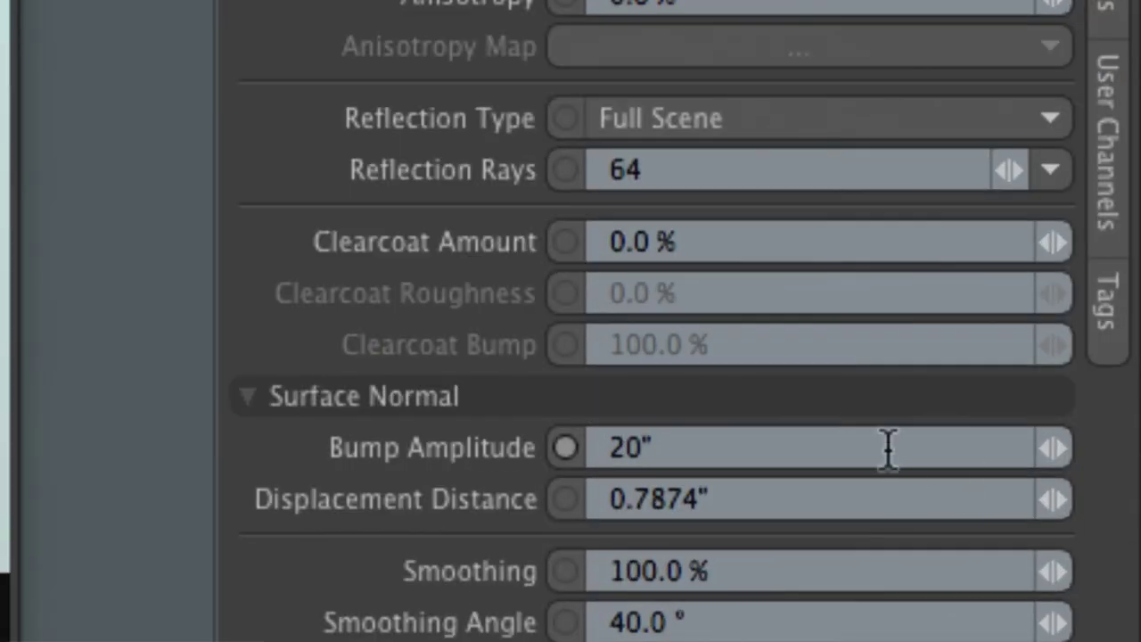
click(1060, 481)
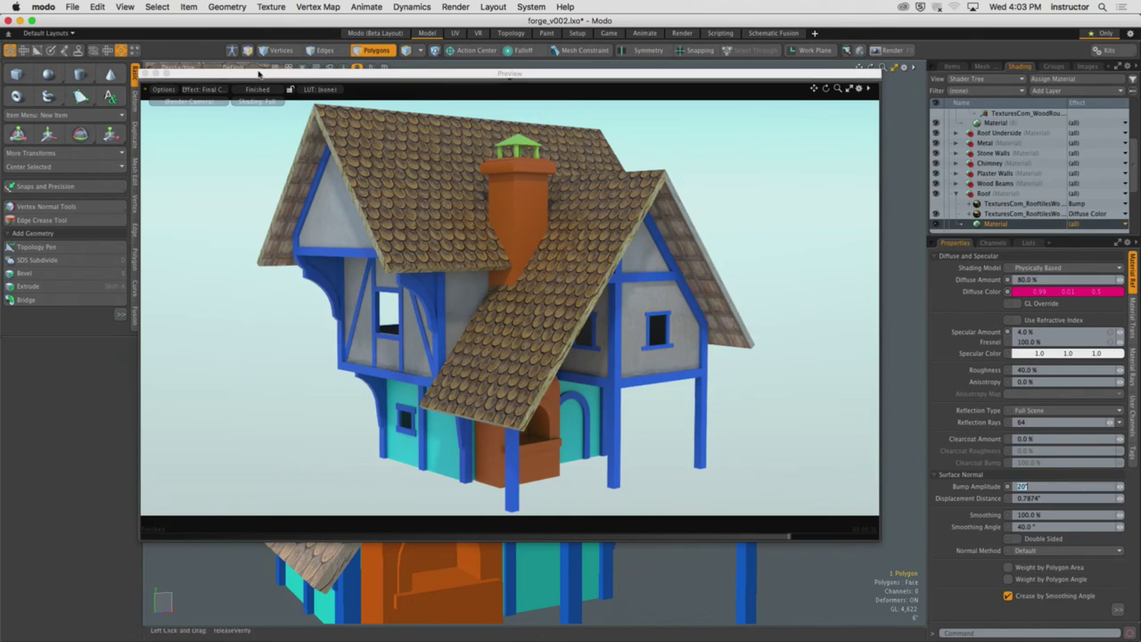
drag(236, 73, 230, 65)
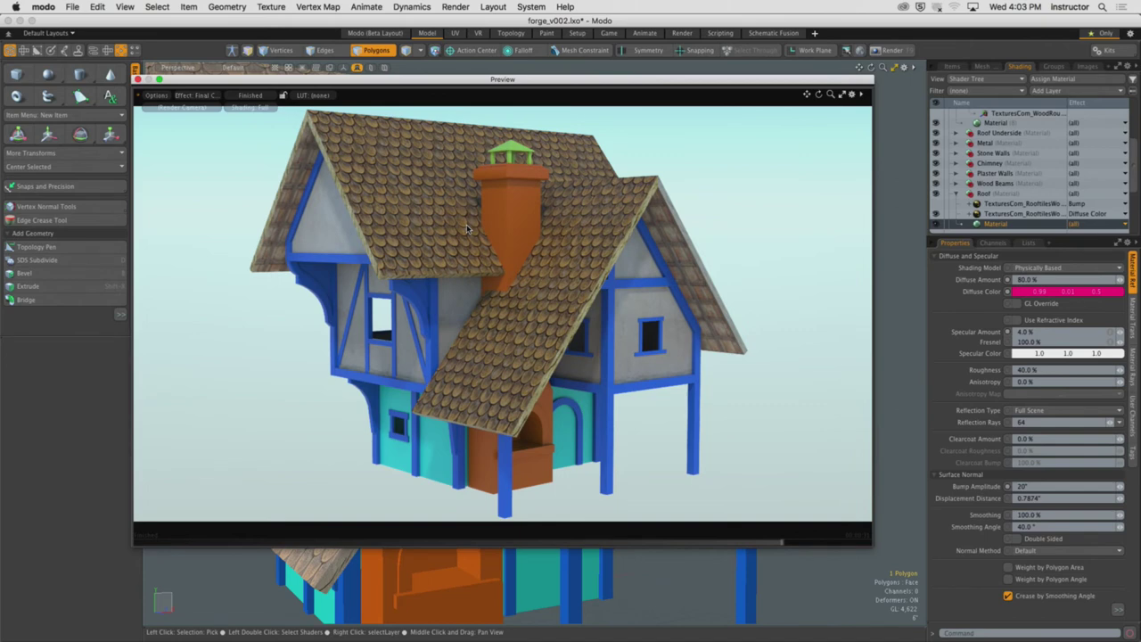
click(137, 80)
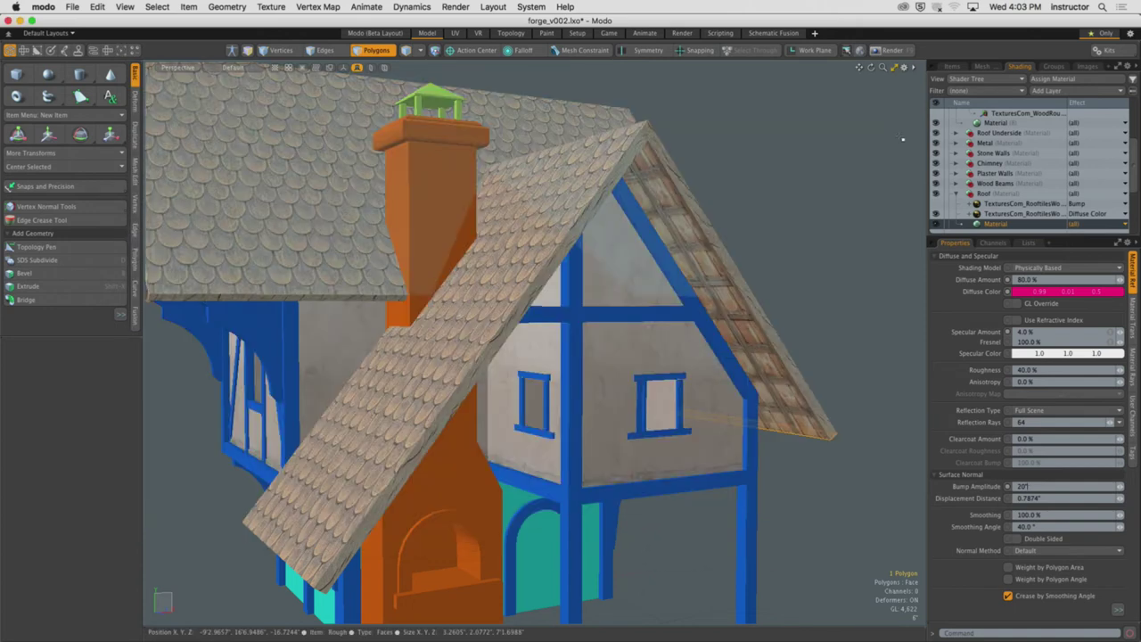
Show and enlarge the Items list, zoom the viewport out, and open an F8 live preview
scroll(1048, 136, up, 2)
click(952, 66)
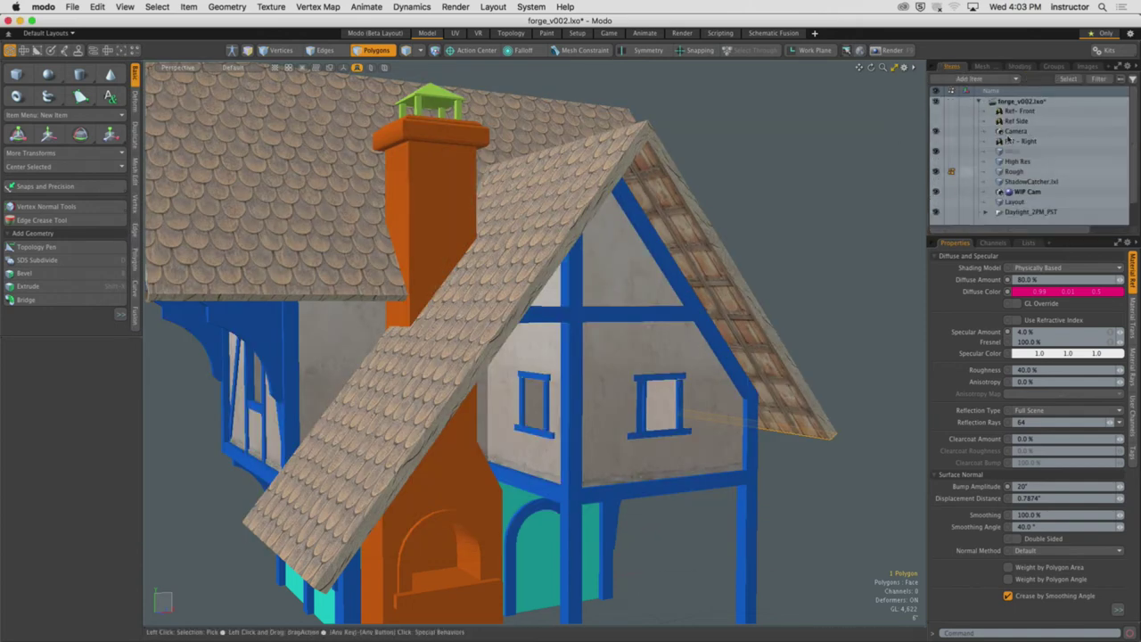
drag(1045, 232, 1045, 304)
scroll(858, 262, down, 10)
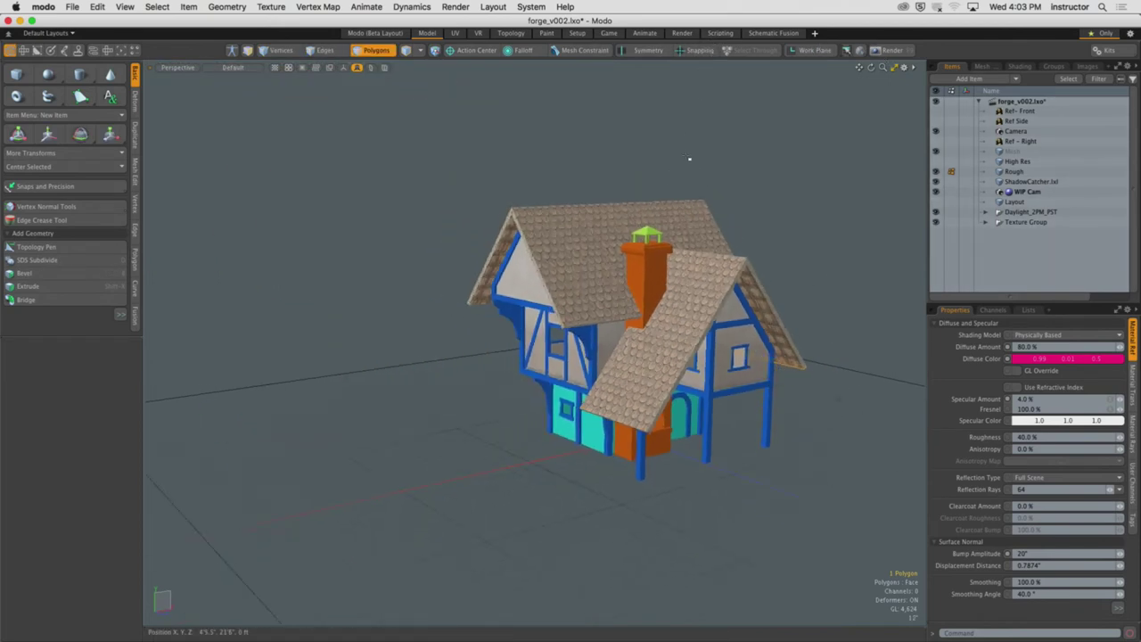
key(F8)
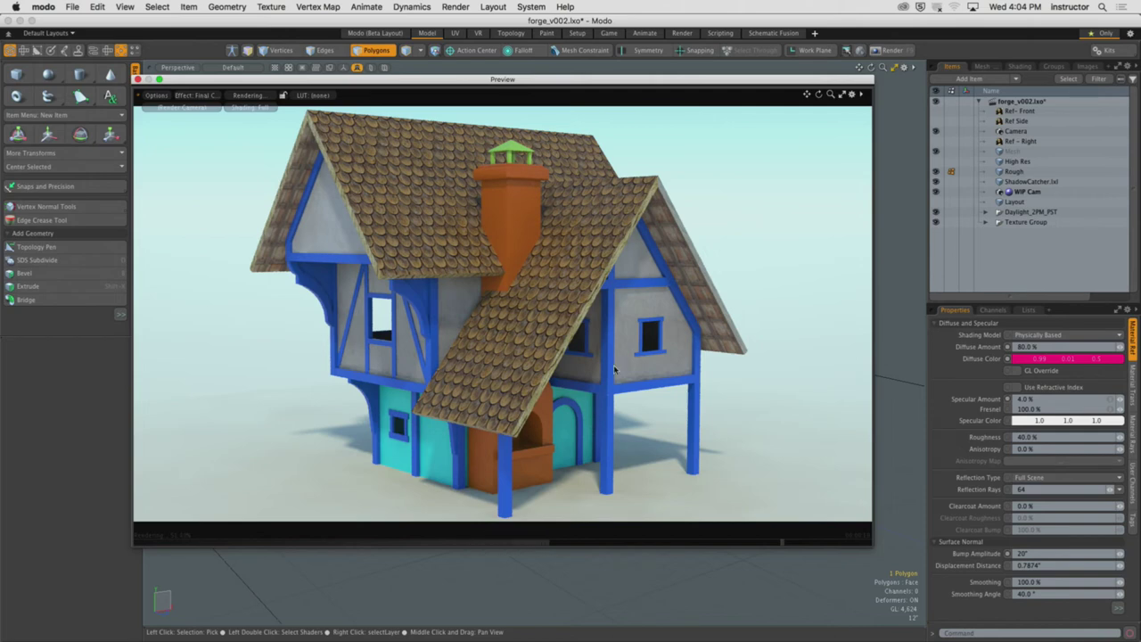
drag(593, 78, 606, 90)
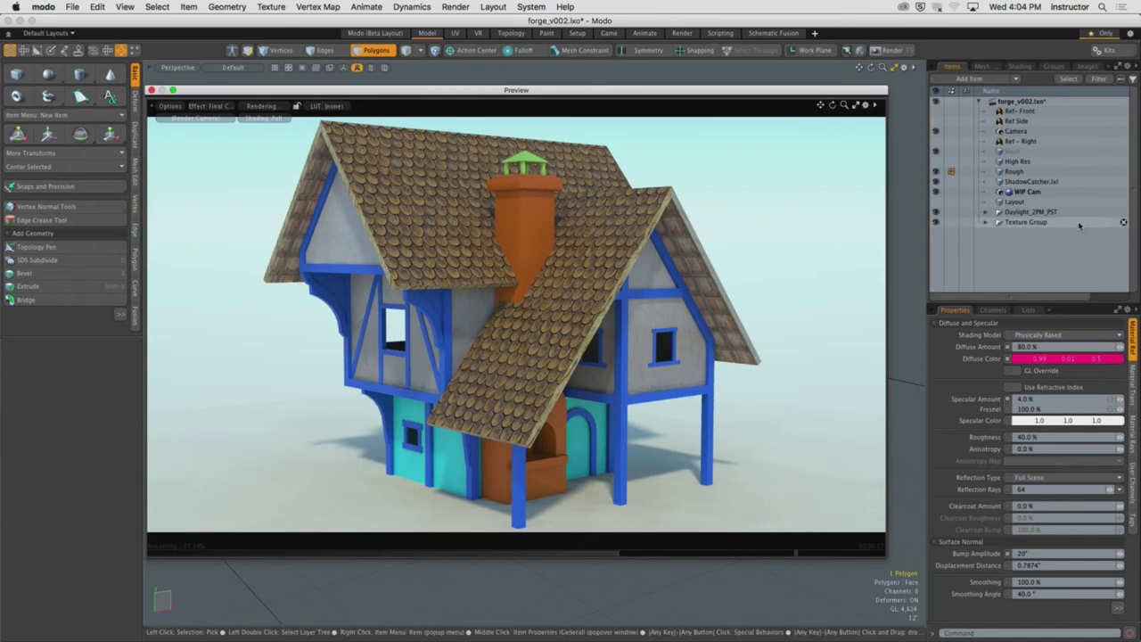
Delete the Daylight_2PM_PST light along with all its references
key(Delete)
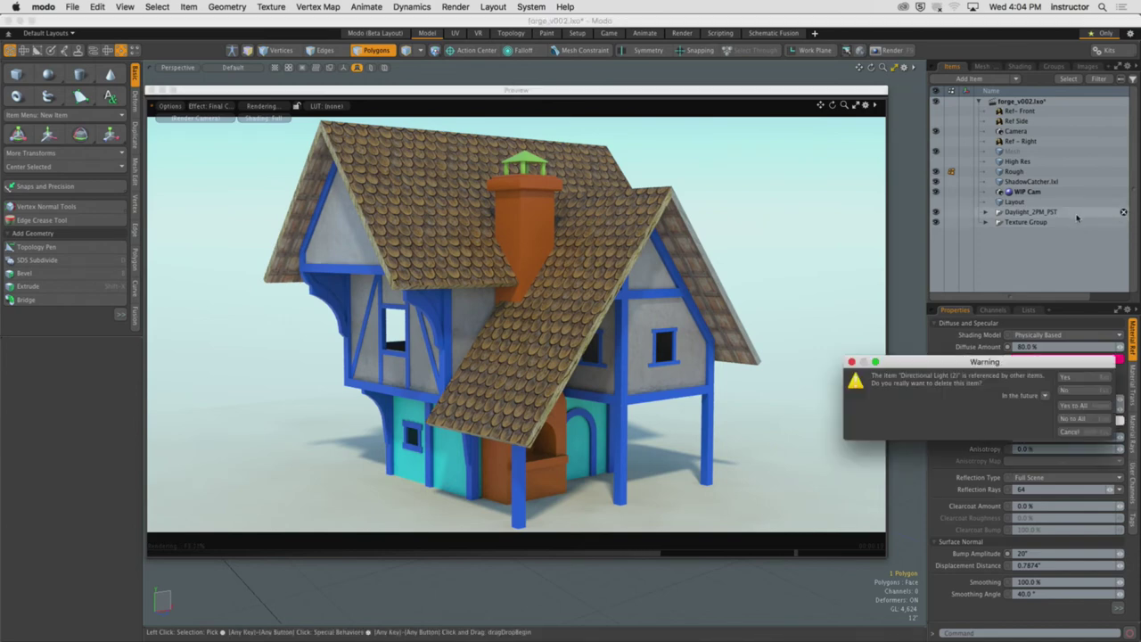
click(1072, 404)
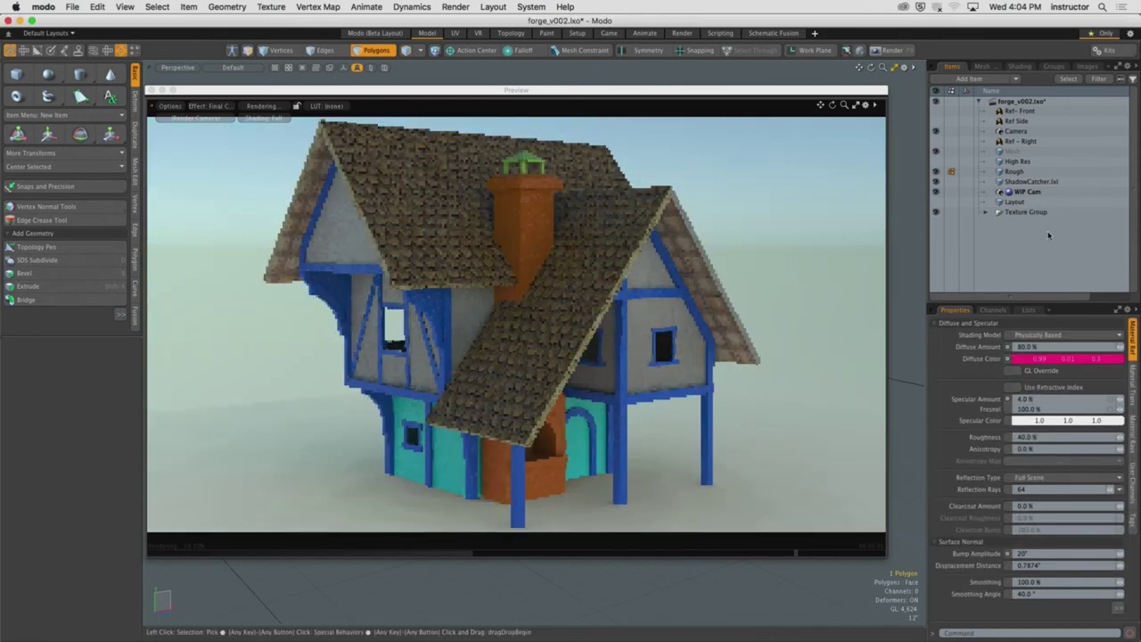
drag(1020, 302, 1037, 276)
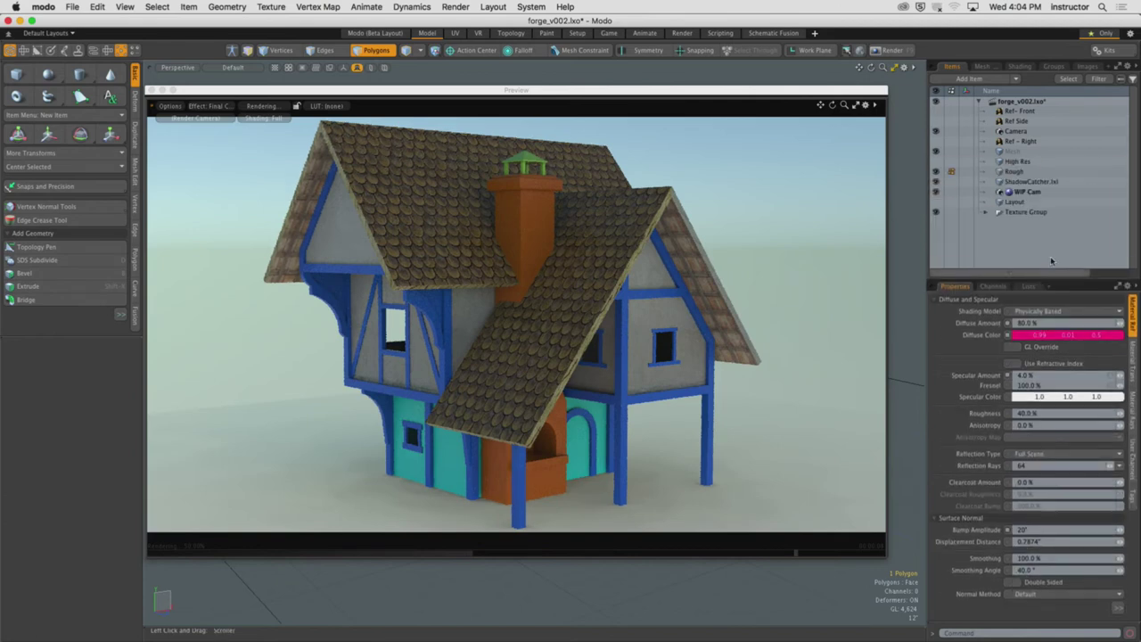
Add a Directional Light to light the cottage
click(976, 79)
mouse_move(1021, 178)
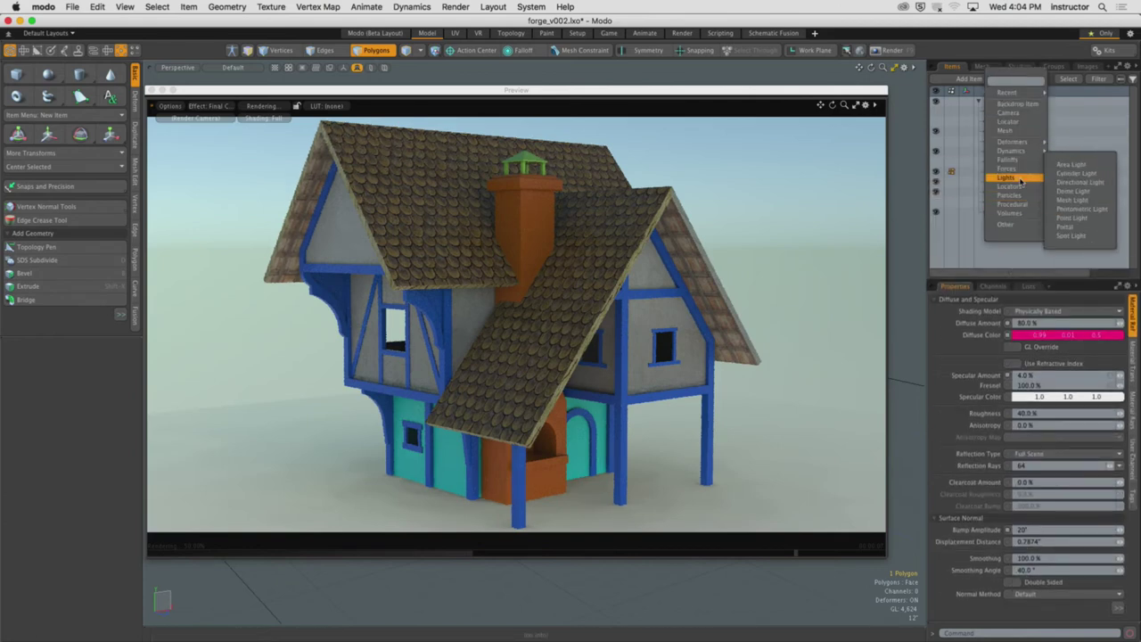
click(1074, 182)
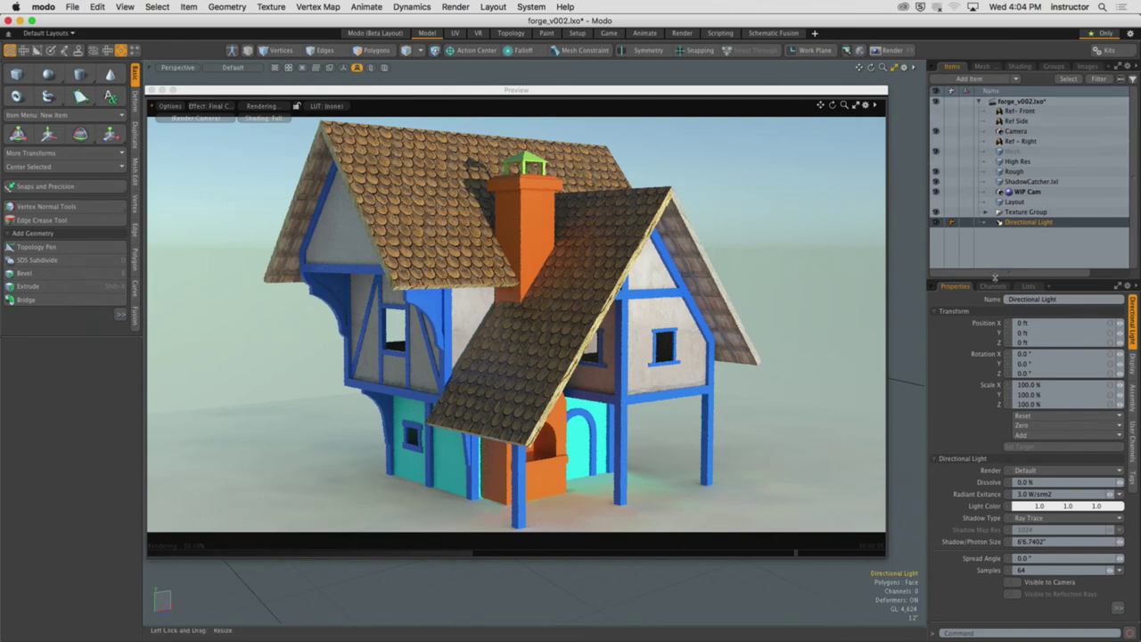
Collapse the Rood Edges group in the Shader Tree
click(1019, 66)
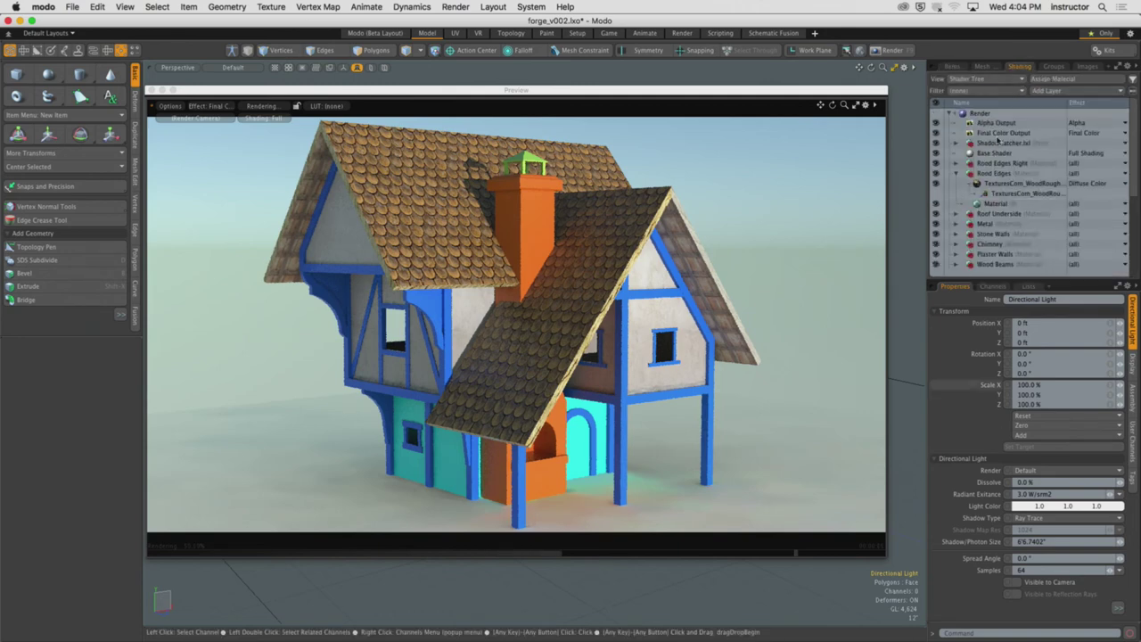
click(957, 175)
scroll(981, 205, down, 2)
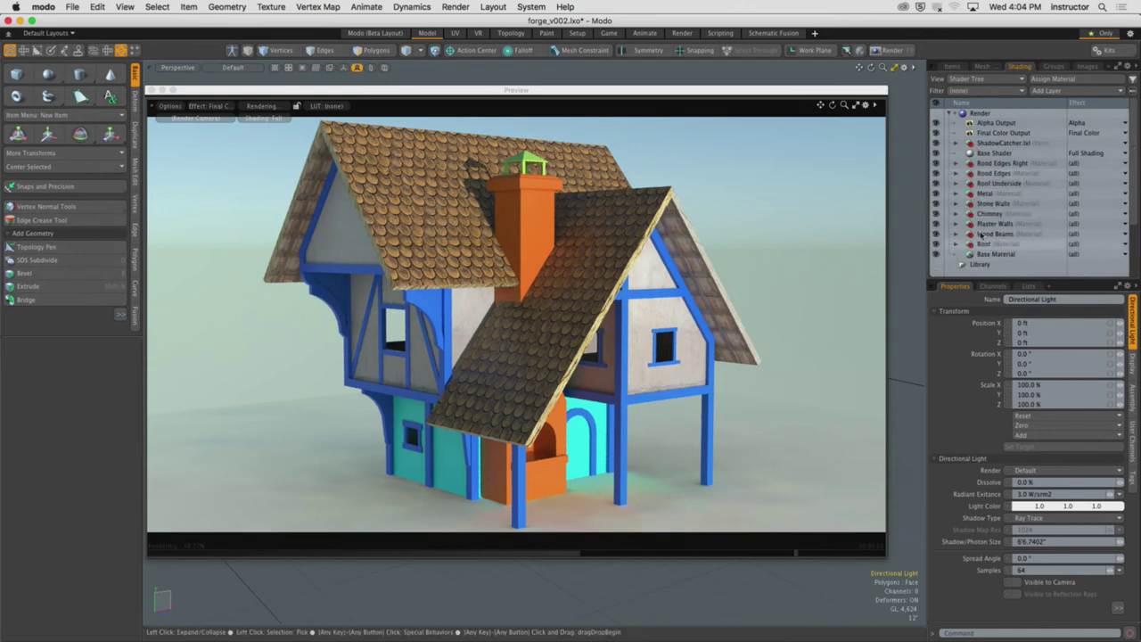
Switch the Environment Material from Physically-based Daylight to a 4 Color Gradient
click(947, 246)
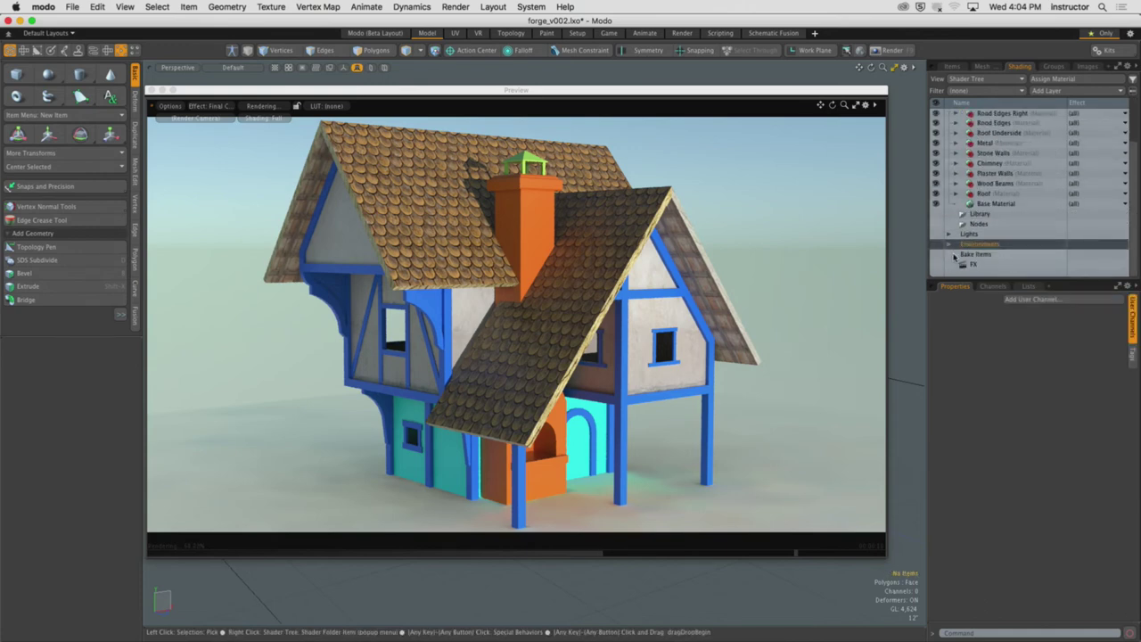
click(974, 263)
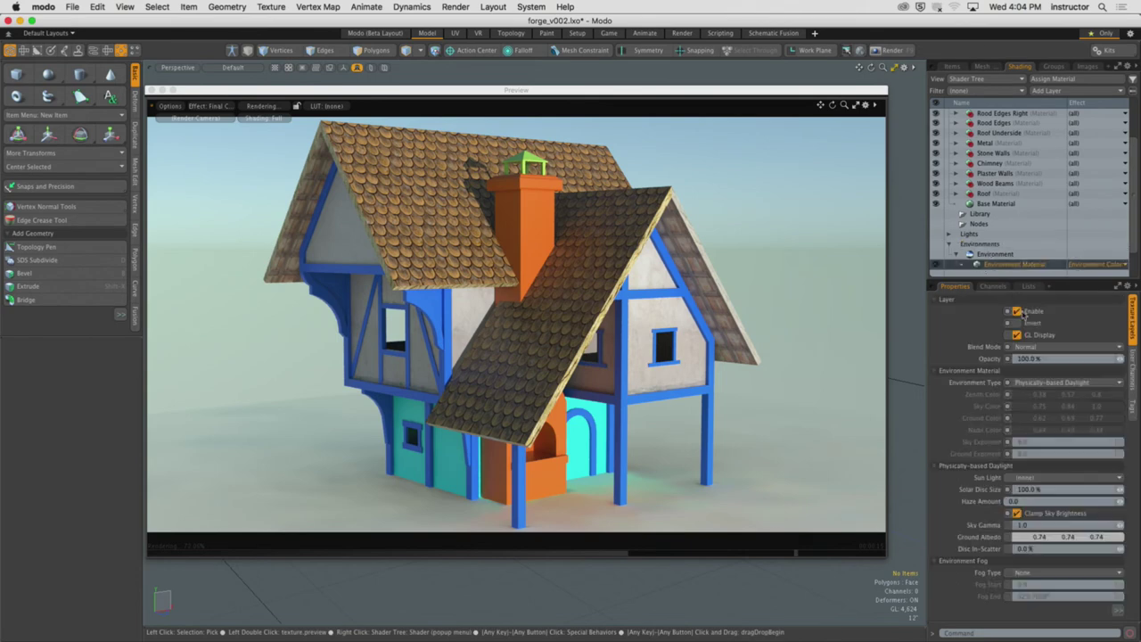
click(1024, 383)
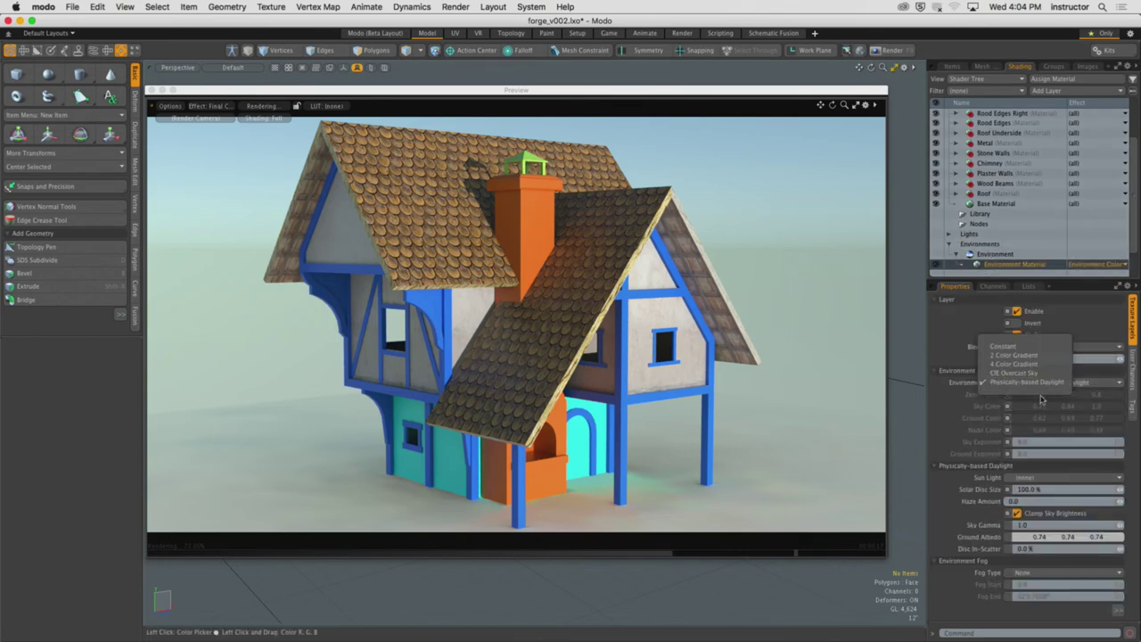
click(1026, 363)
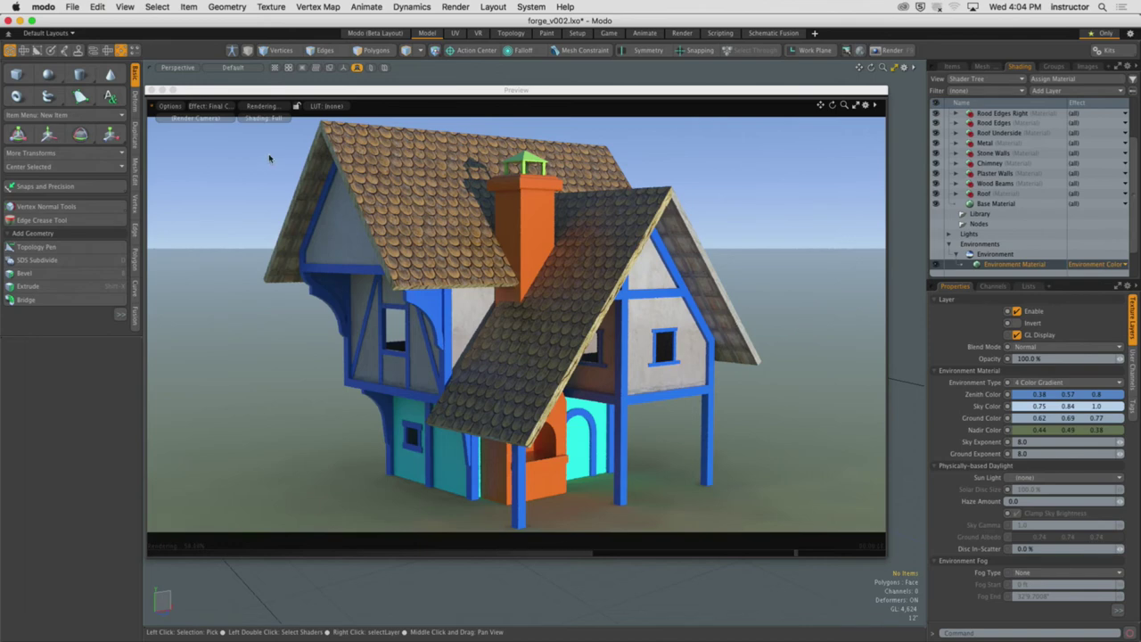
click(75, 7)
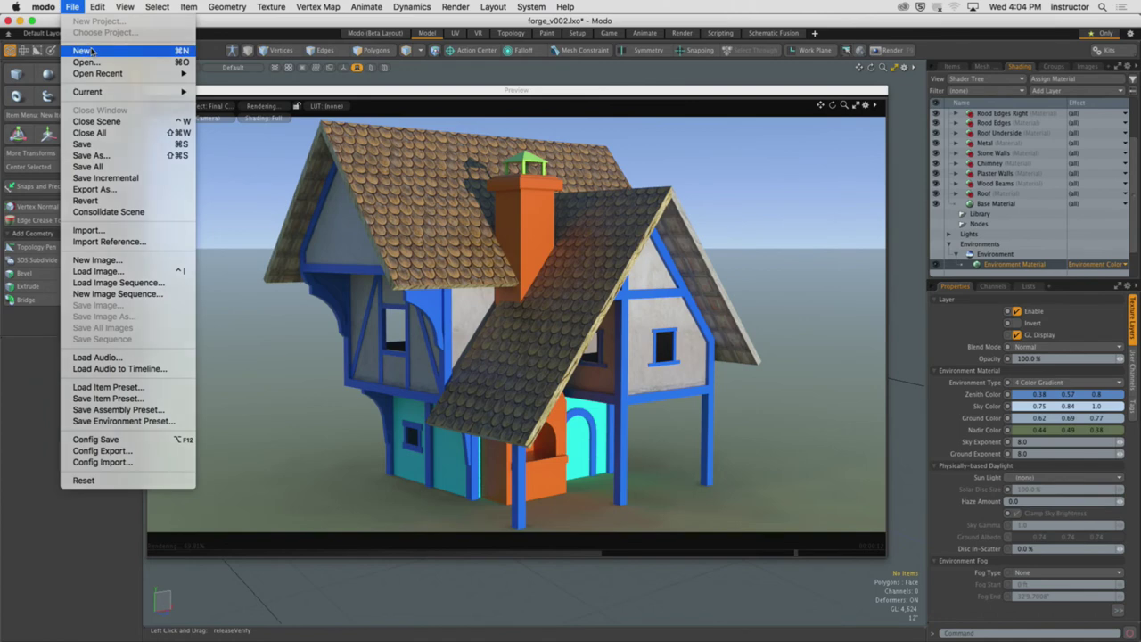
Create an untitled scene and import forge_v002's Rough mesh with shaders, without children
click(89, 50)
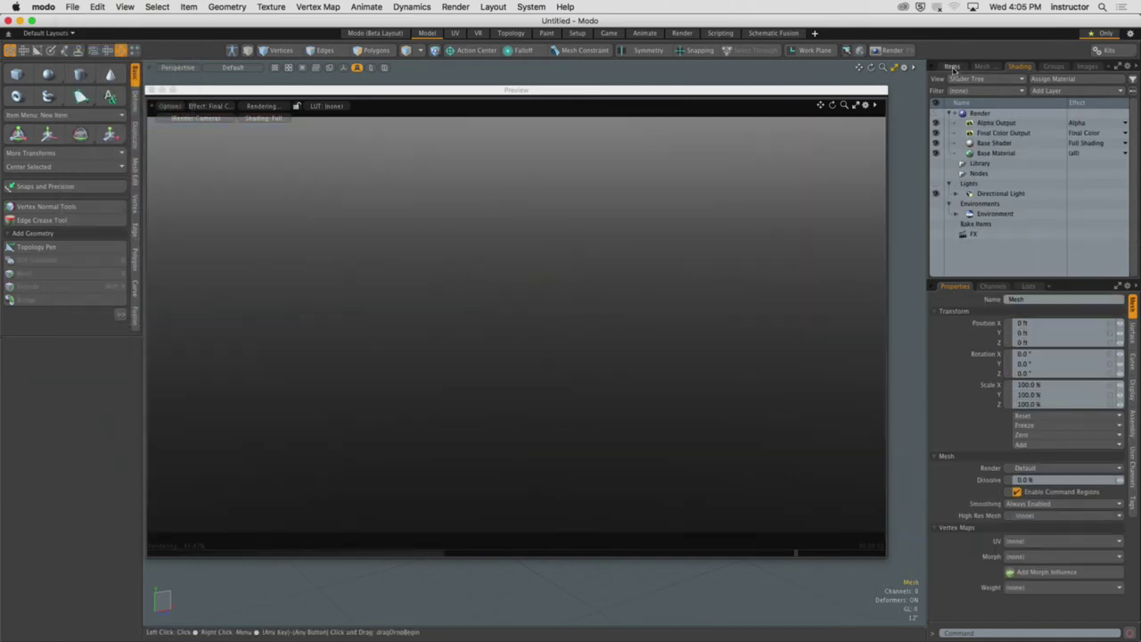
click(979, 104)
click(979, 103)
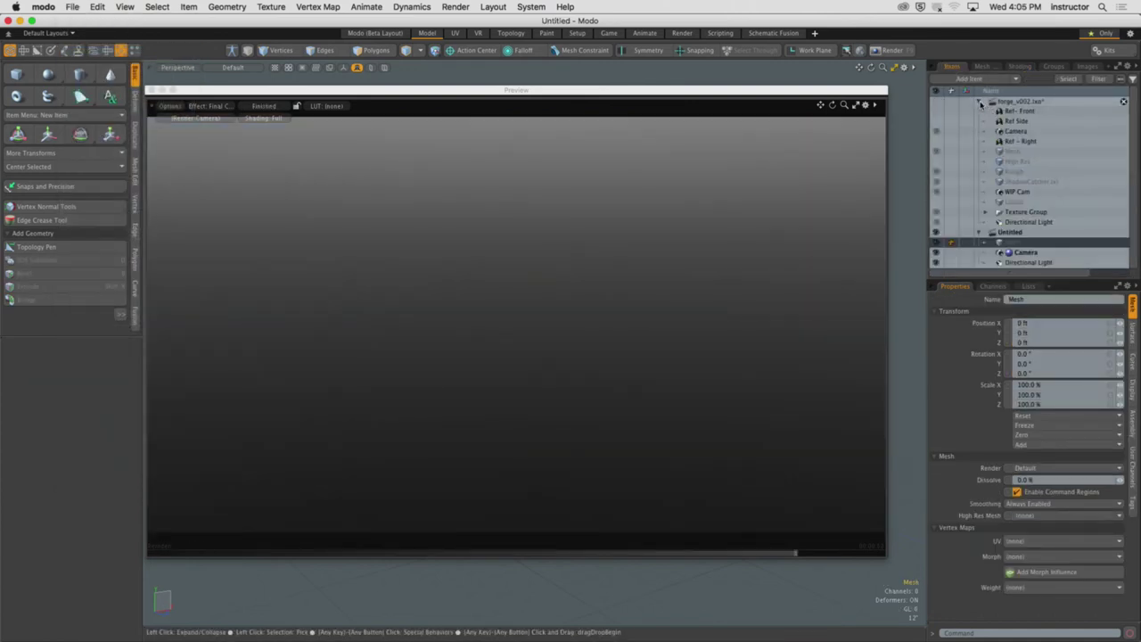
click(1045, 172)
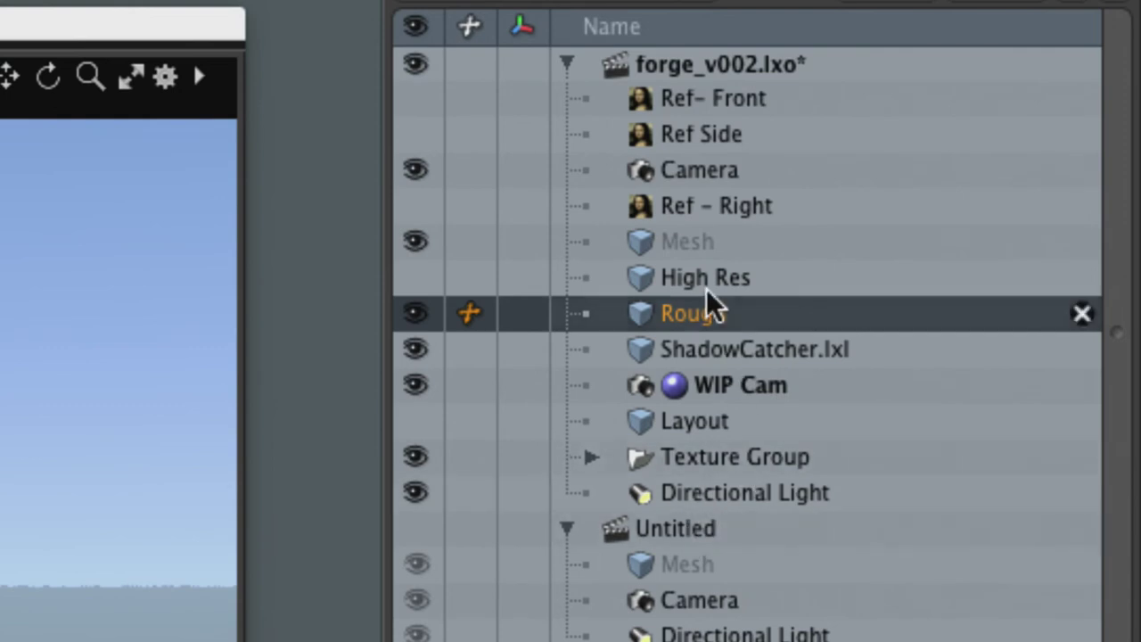
drag(680, 319, 724, 554)
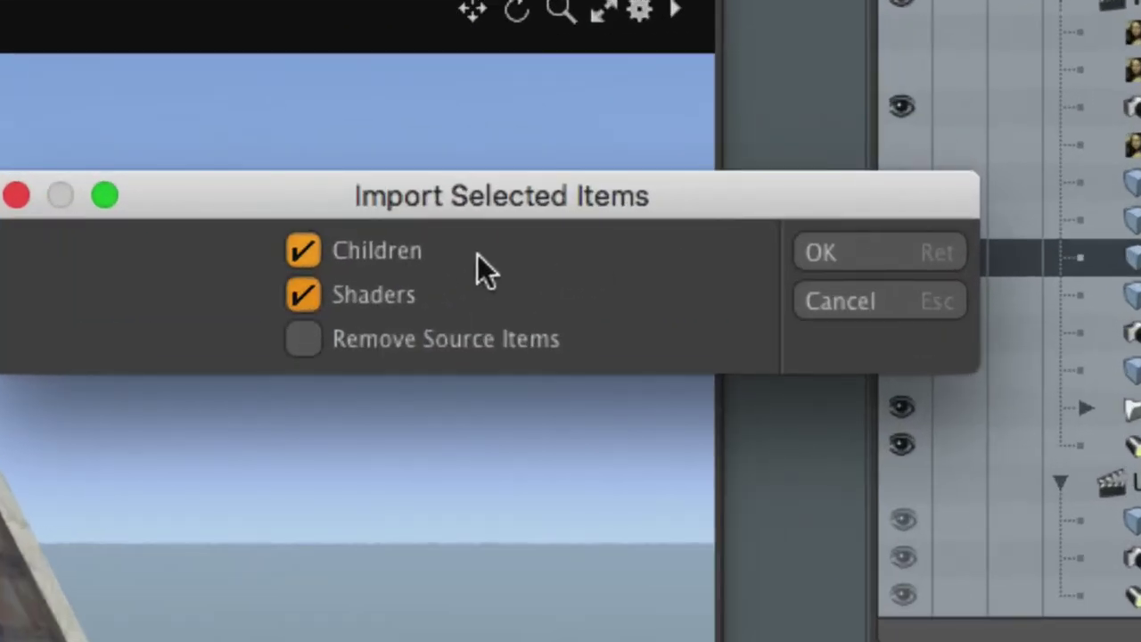
click(397, 255)
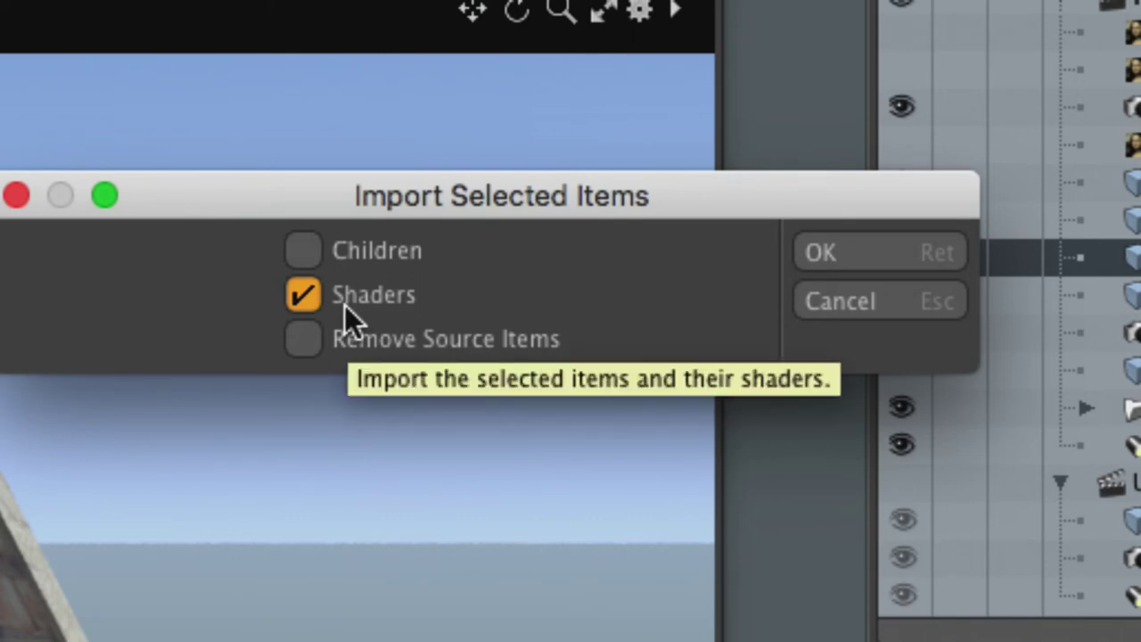
click(856, 256)
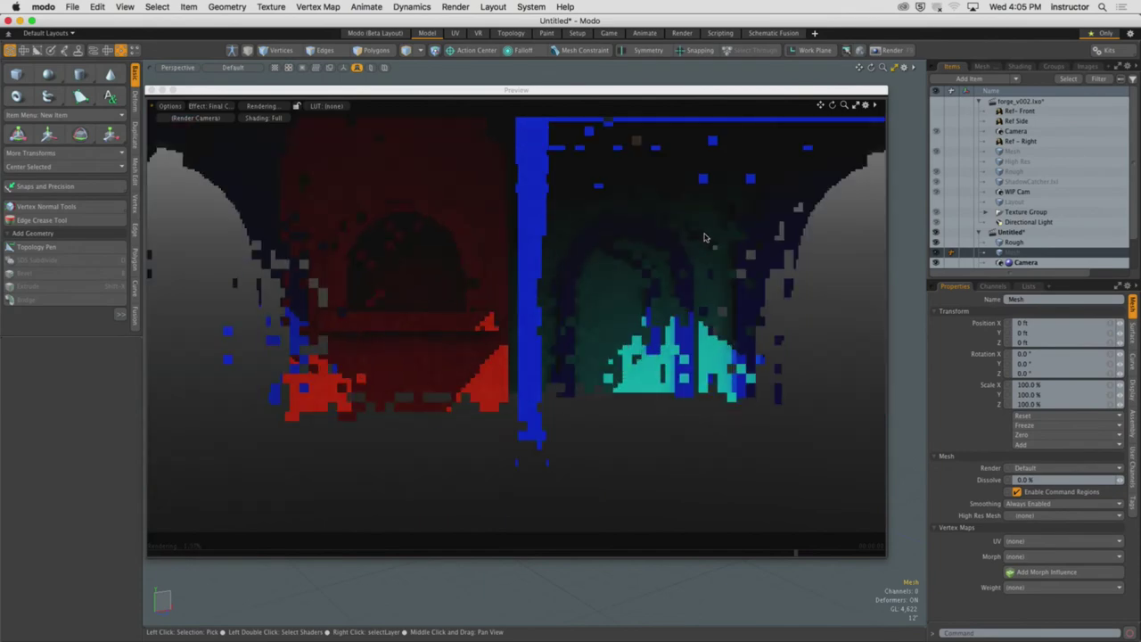
Apply the sRGB LUT to the preview and look down on the roof
click(326, 105)
click(332, 140)
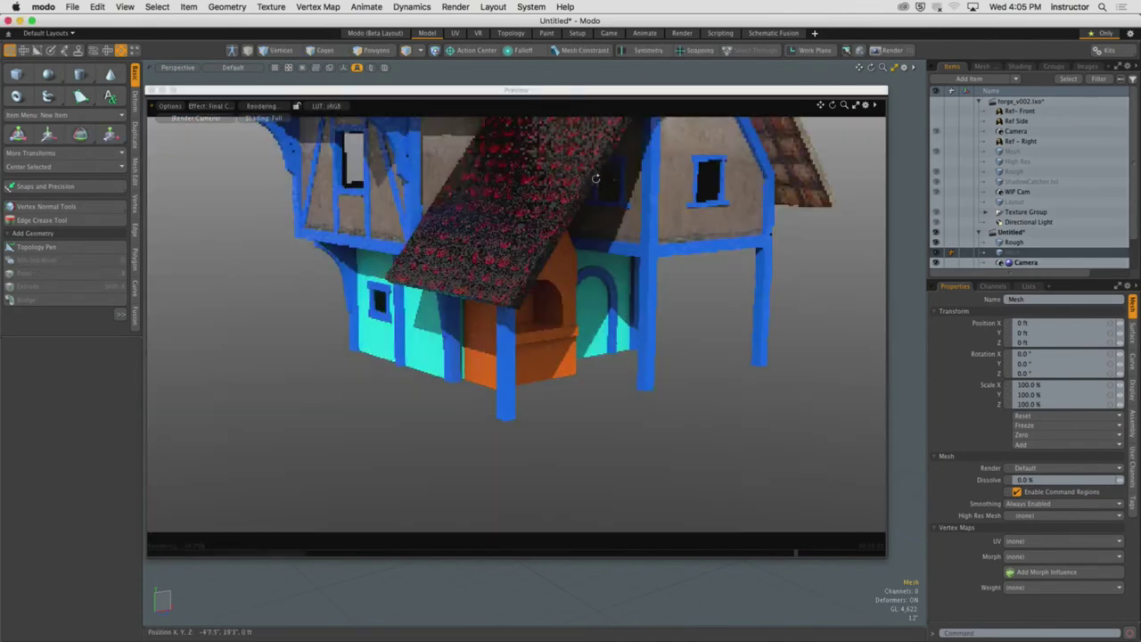
alt+drag(584, 242, 919, 221)
Move the nine imported materials out of their group and delete the empty imported shaders group
click(1019, 66)
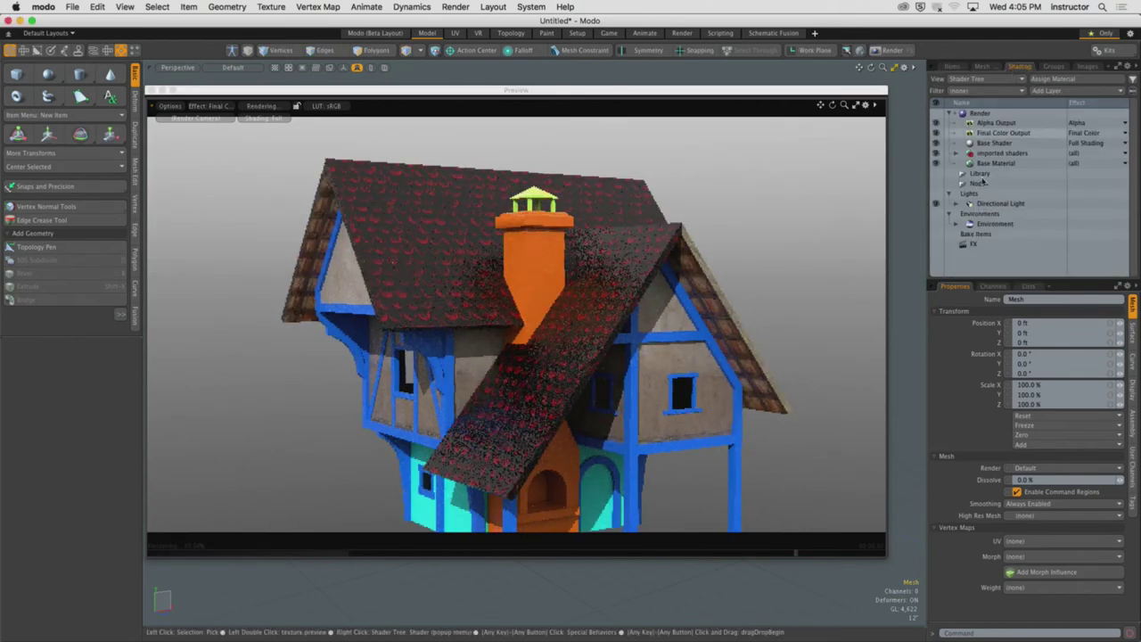
click(953, 155)
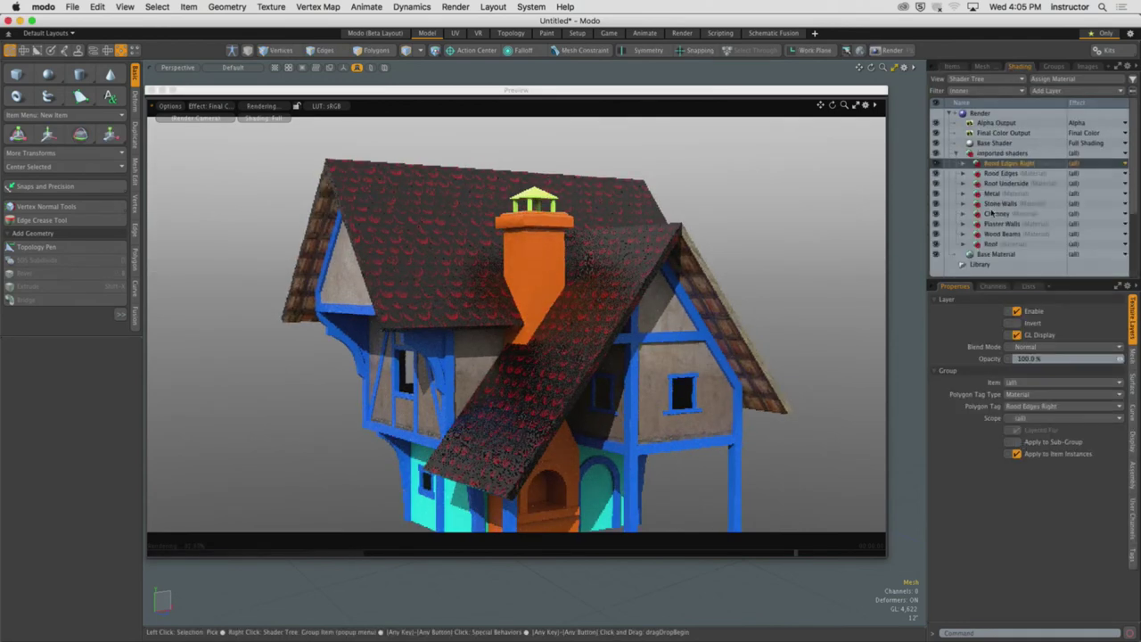
shift+click(991, 244)
drag(992, 245, 994, 150)
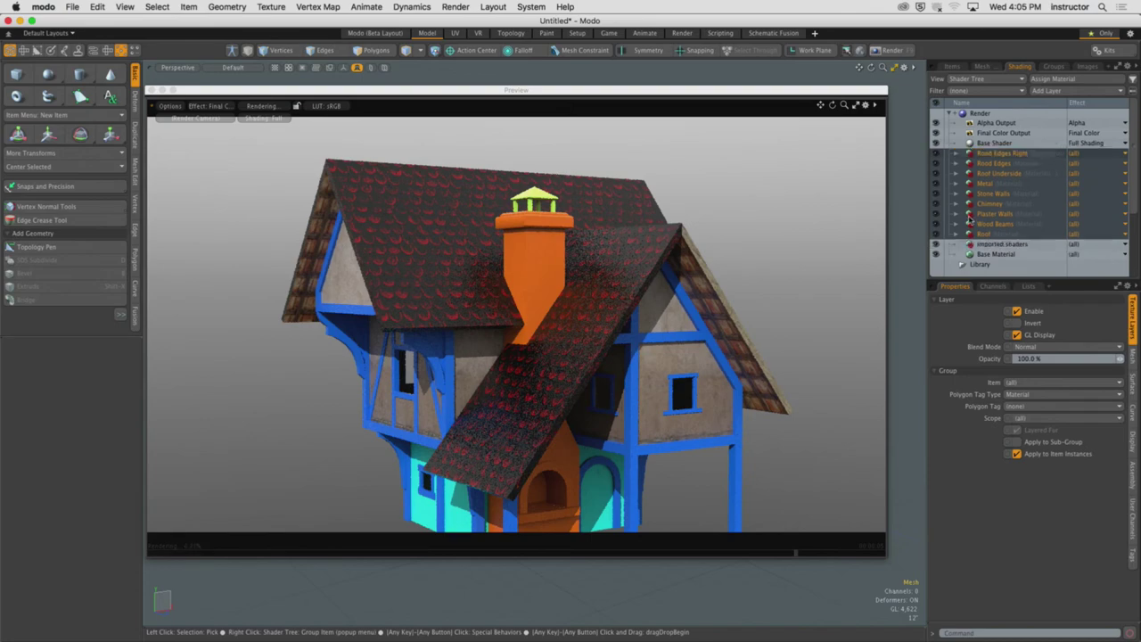
right_click(1001, 248)
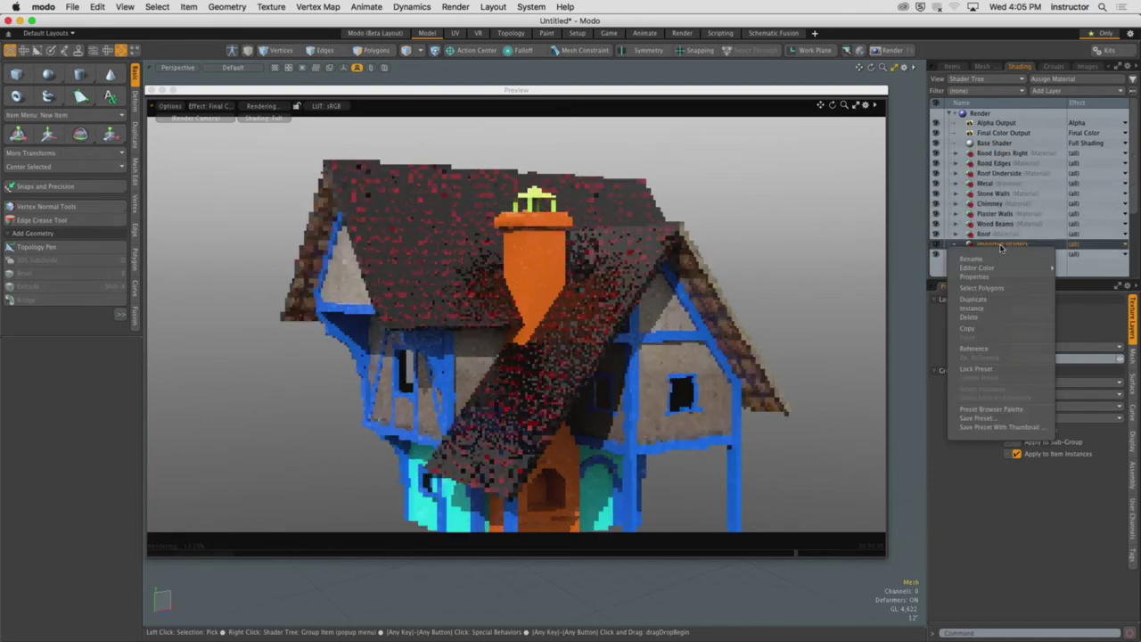
click(977, 319)
Set the roof's diffuse color texture contrast to 100% and inspect the brown roof tiles
click(606, 320)
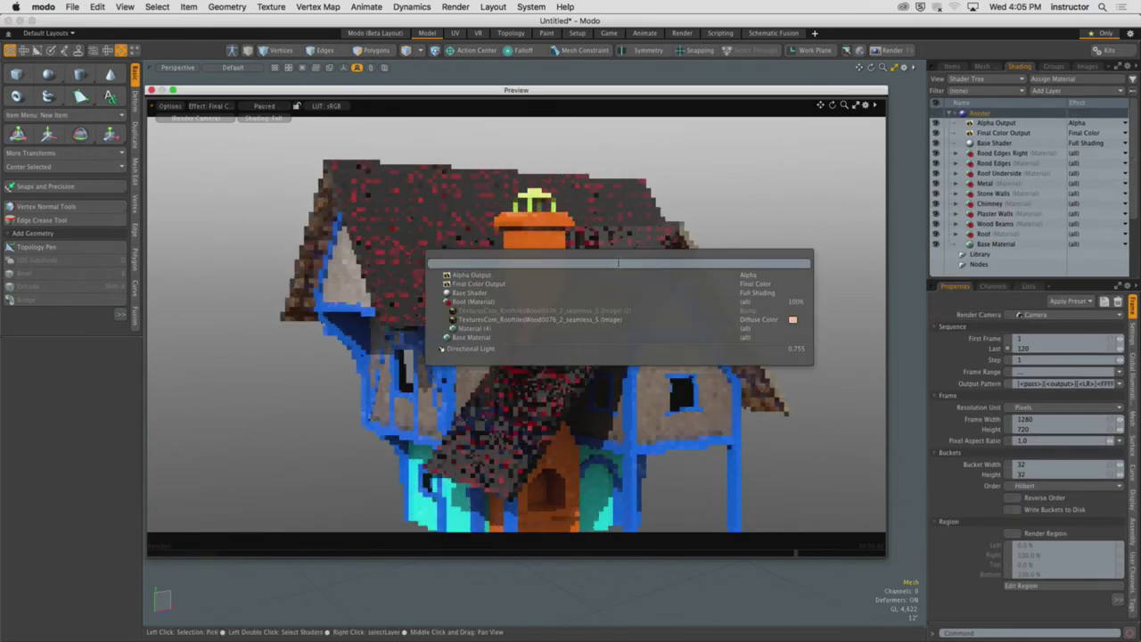
click(606, 319)
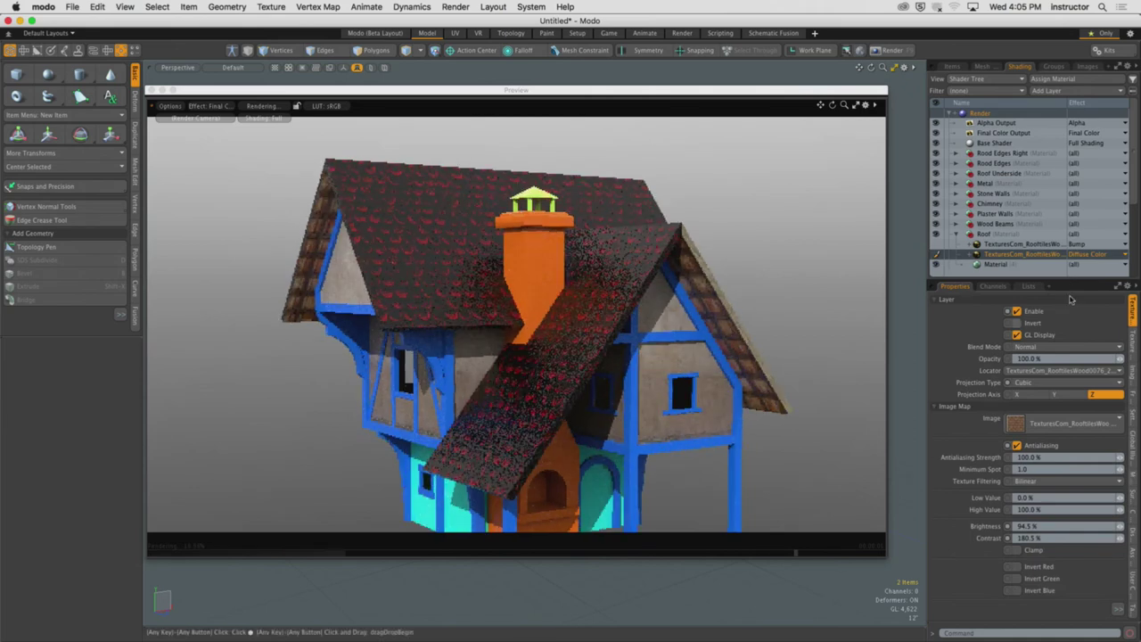
drag(1067, 279, 1071, 181)
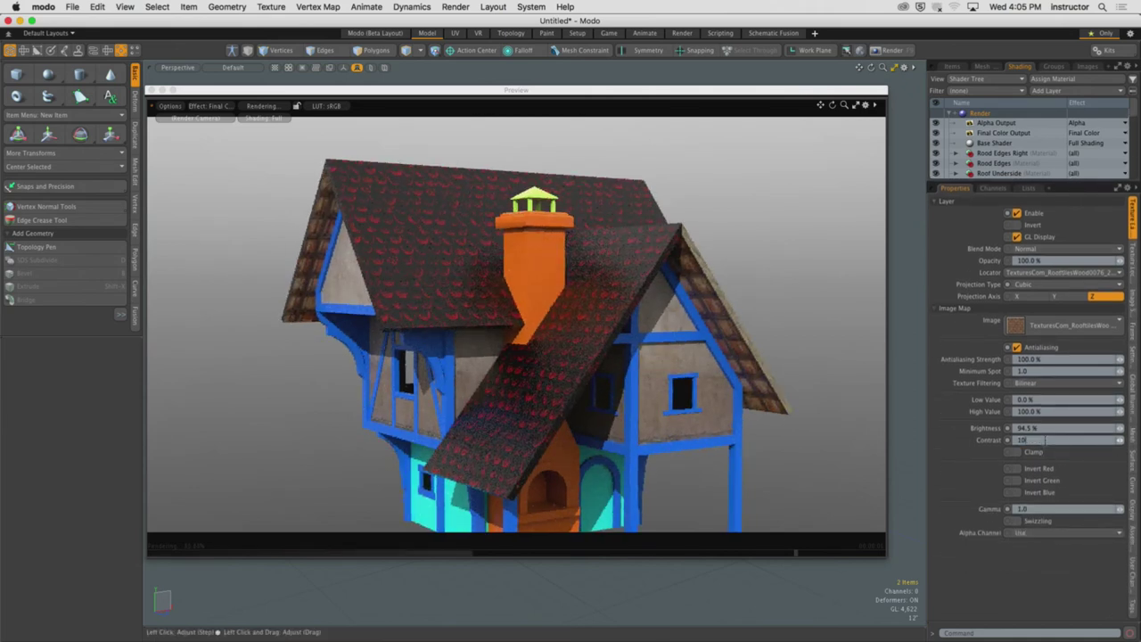
click(1035, 439)
text(100)
key(Return)
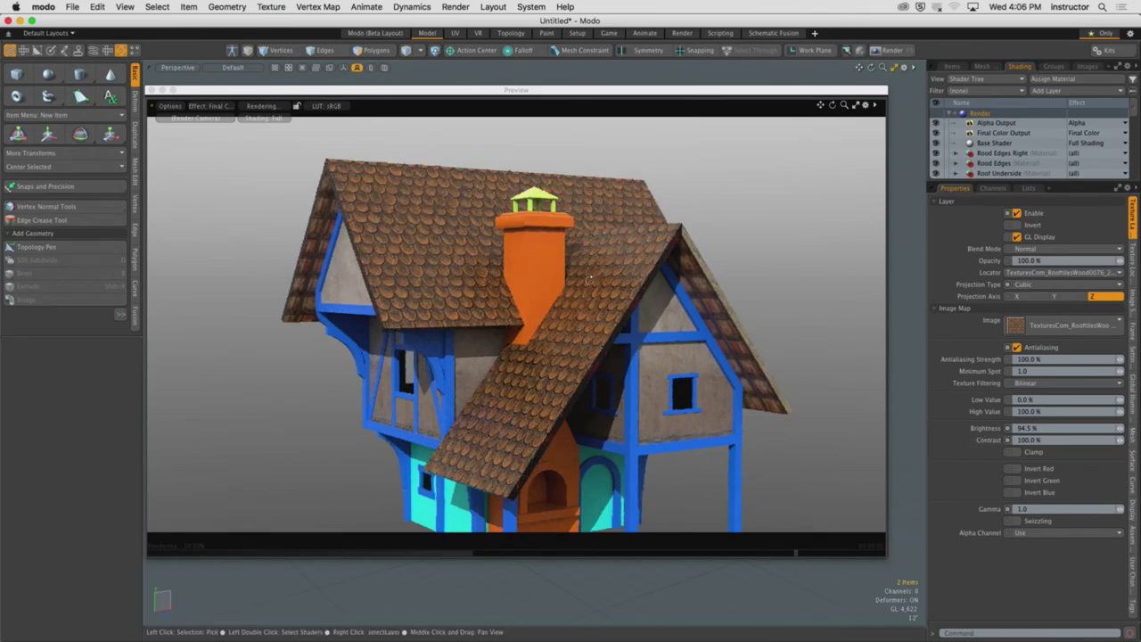
alt+drag(879, 398, 550, 260)
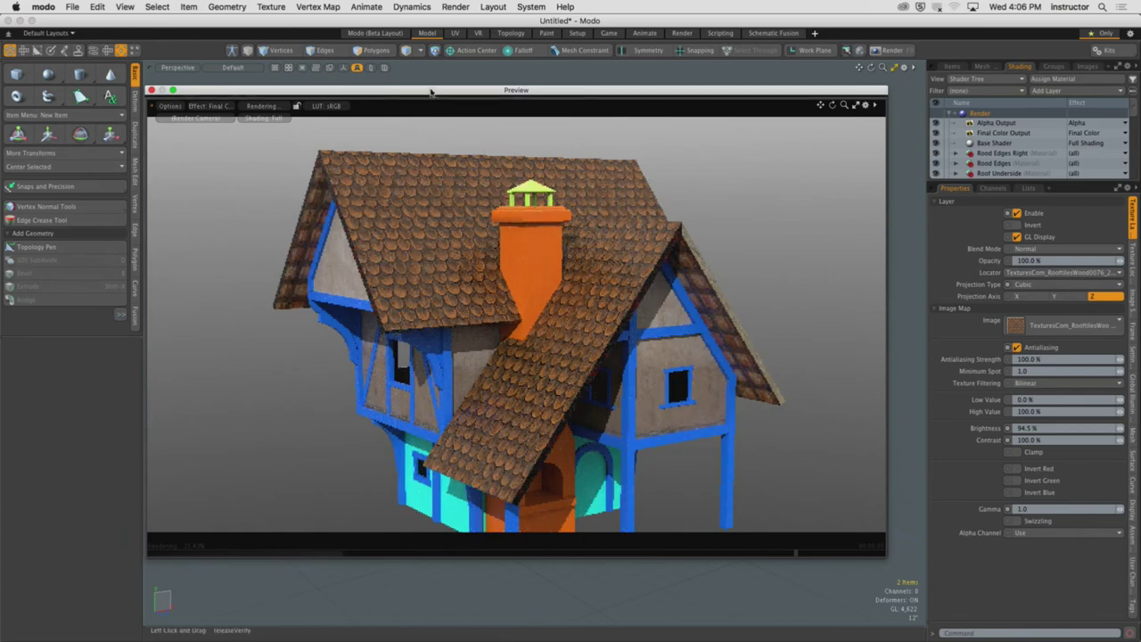
drag(439, 96, 450, 100)
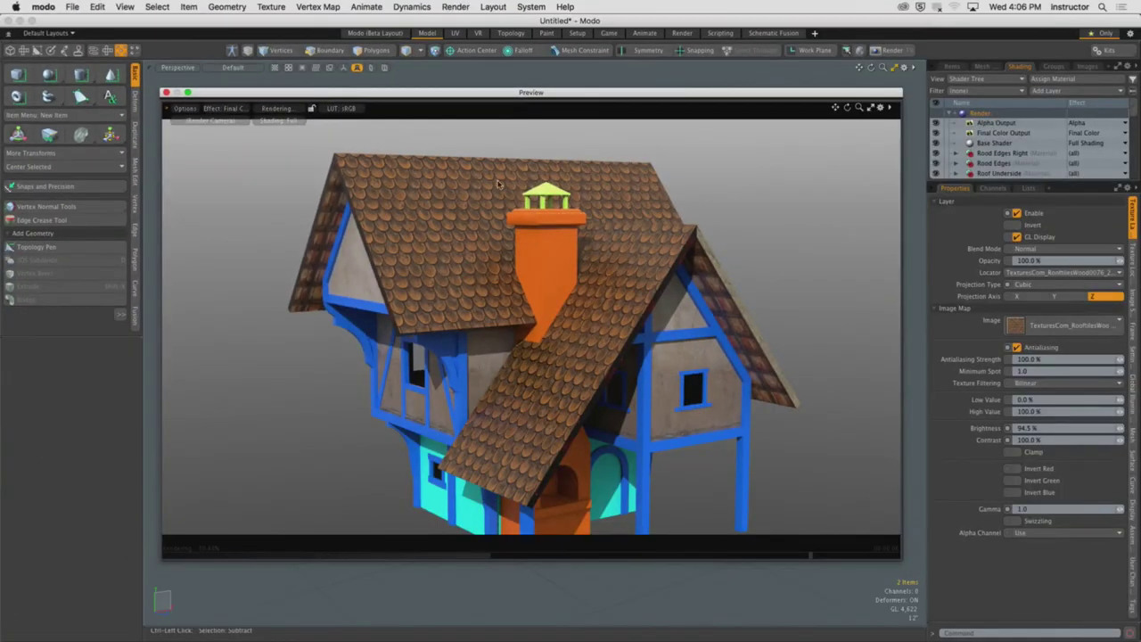
alt+drag(499, 183, 613, 314)
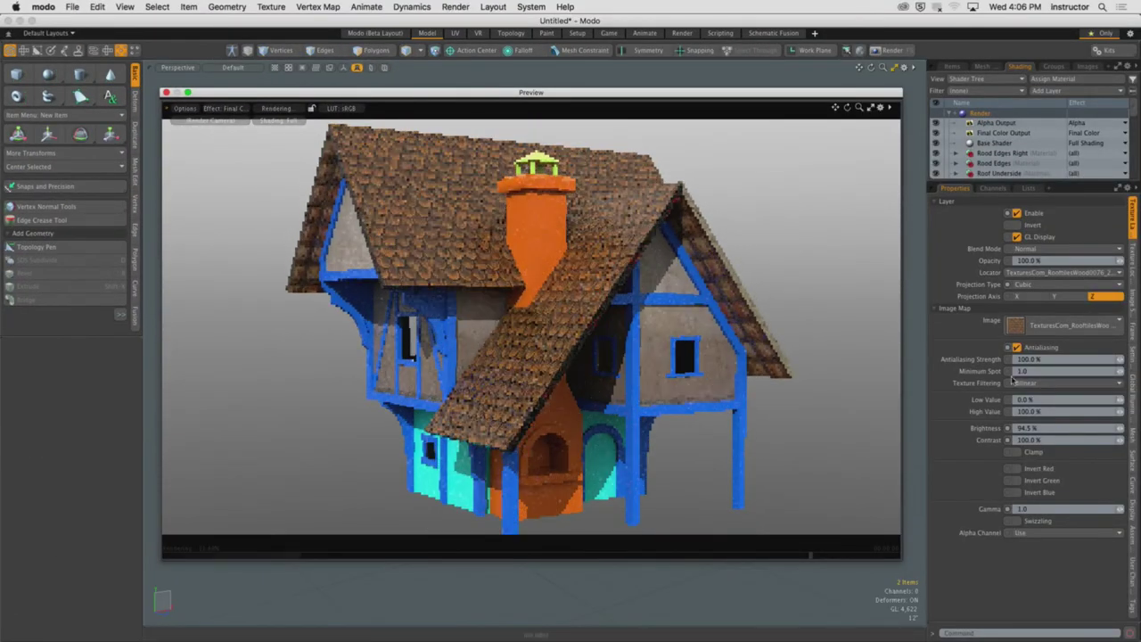
click(1025, 184)
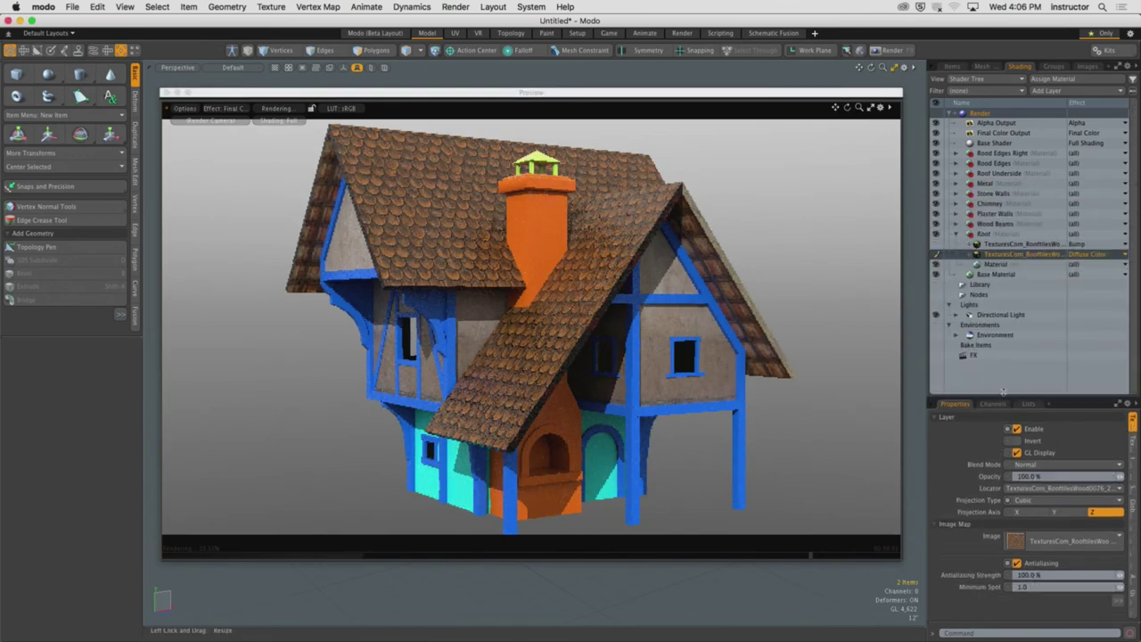
Select the Rood Edges wood texture under the roof edge and set its contrast to 100 %
click(962, 233)
click(962, 223)
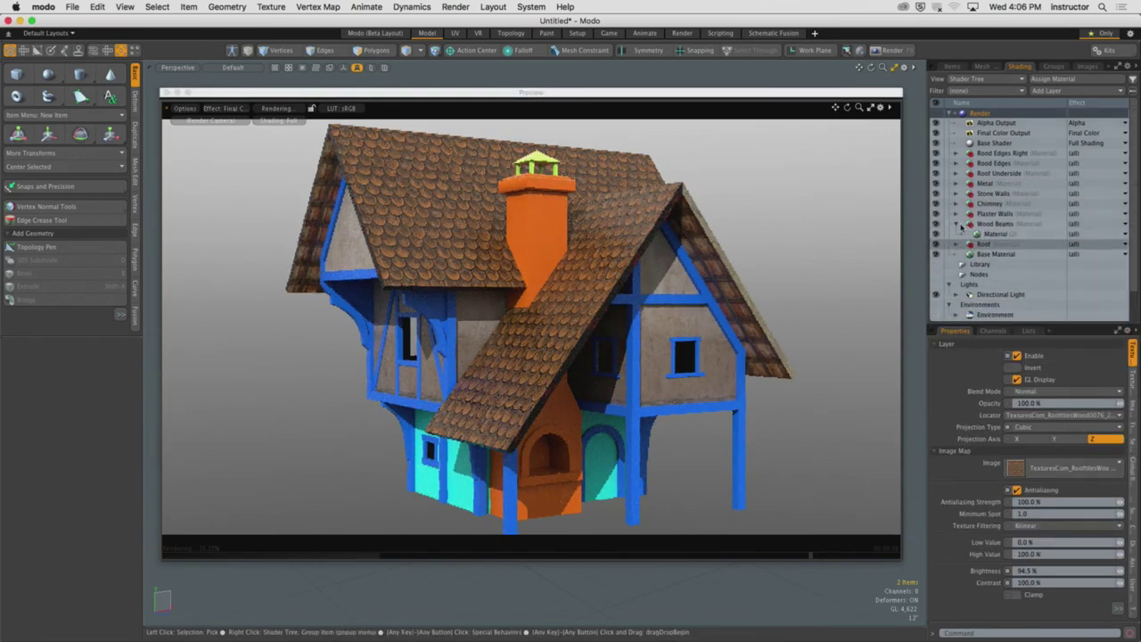
click(962, 225)
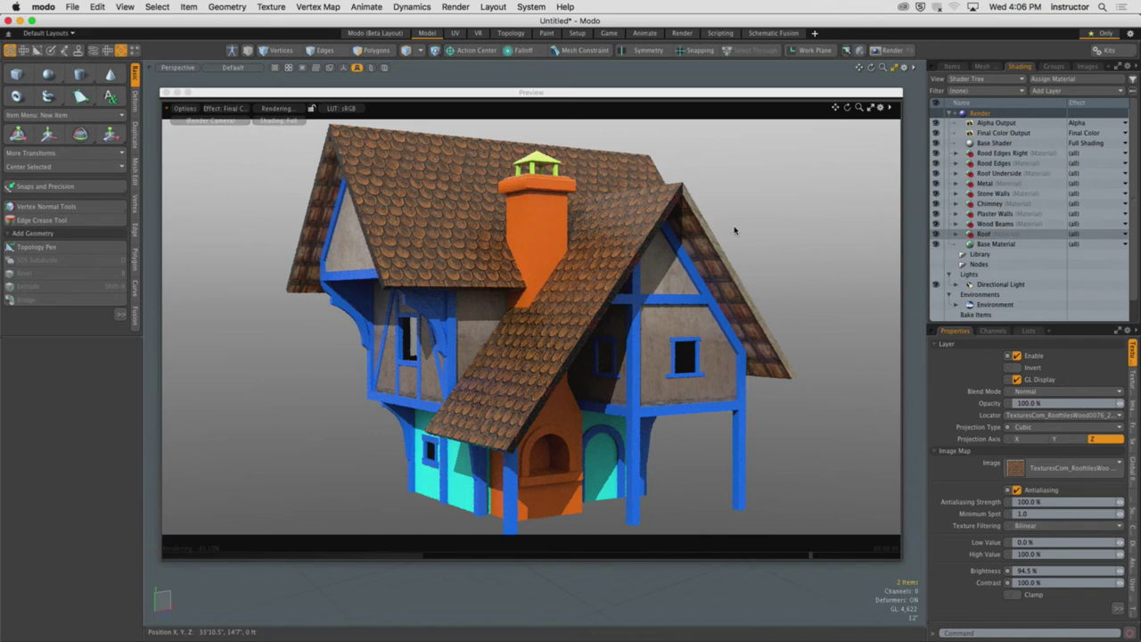
right_click(665, 216)
click(664, 257)
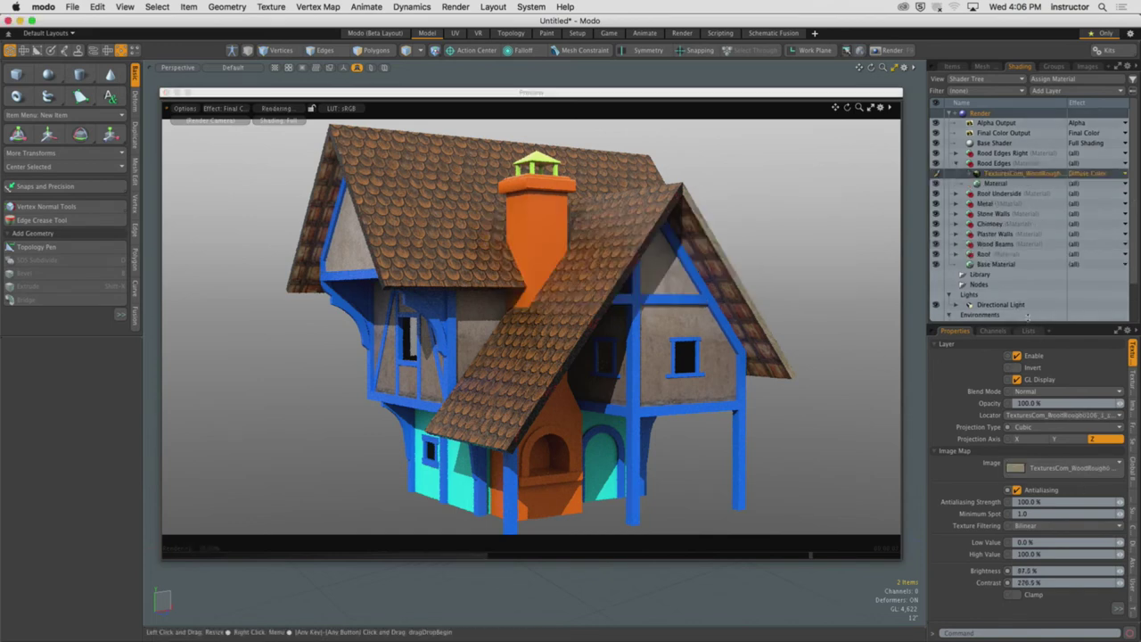
drag(1034, 324, 1036, 234)
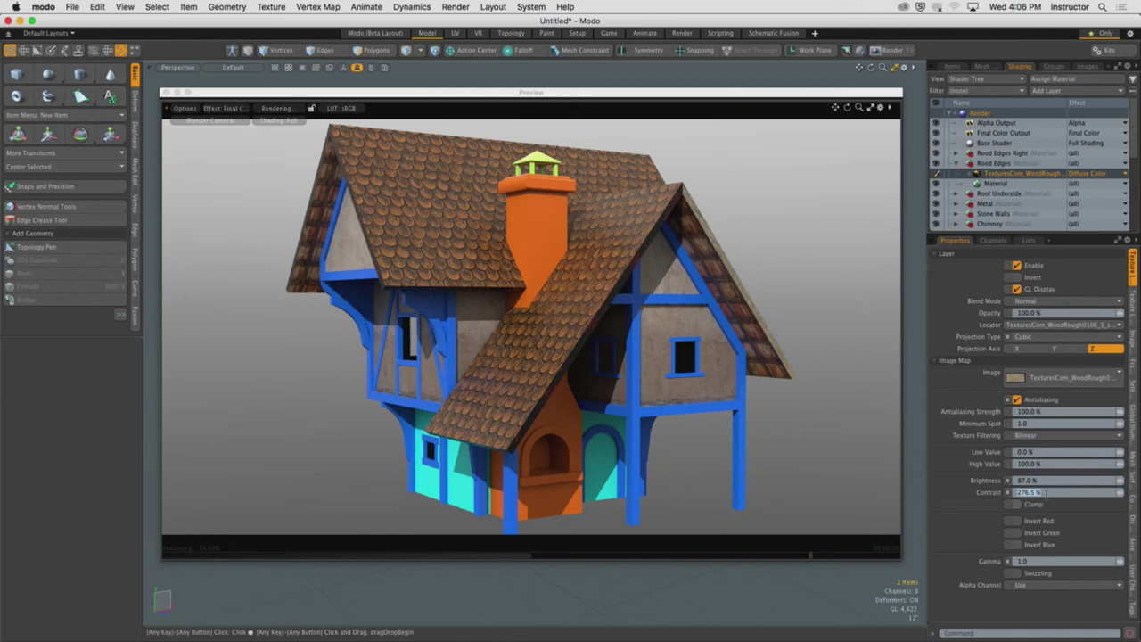
key(Return)
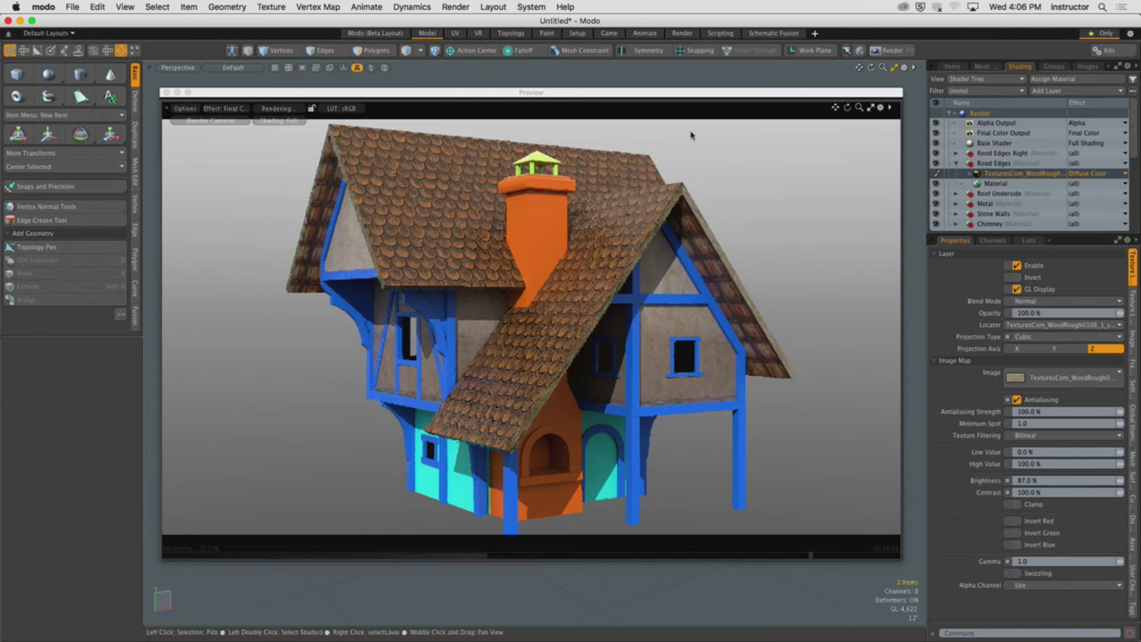
Give the Rood Edges Right wood texture 87 % brightness
right_click(716, 243)
click(716, 289)
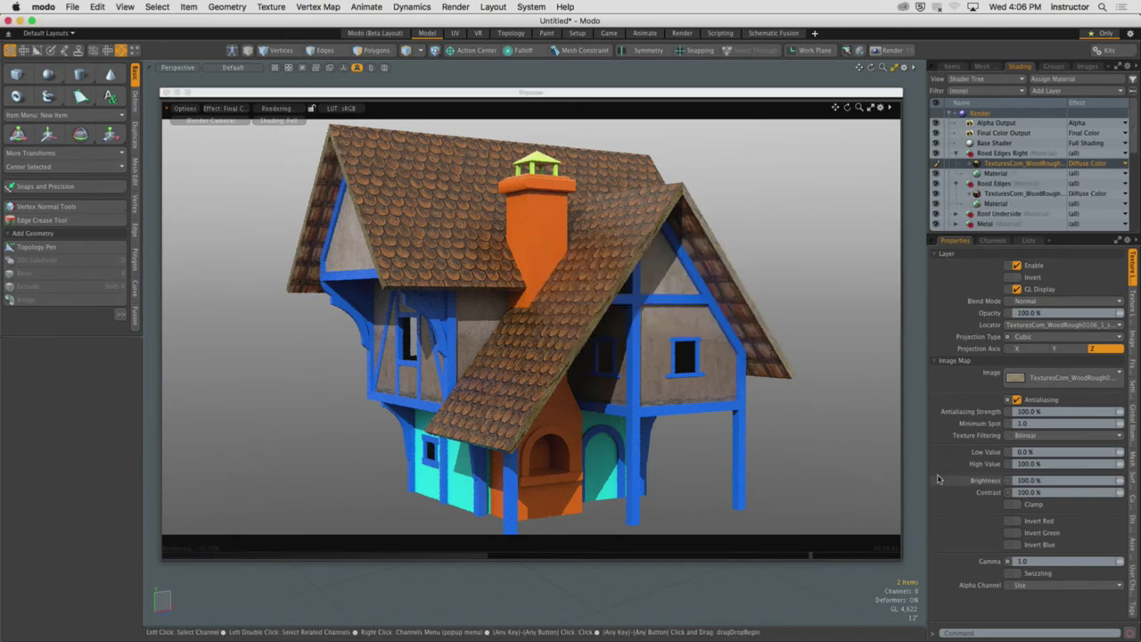
text(87)
key(Return)
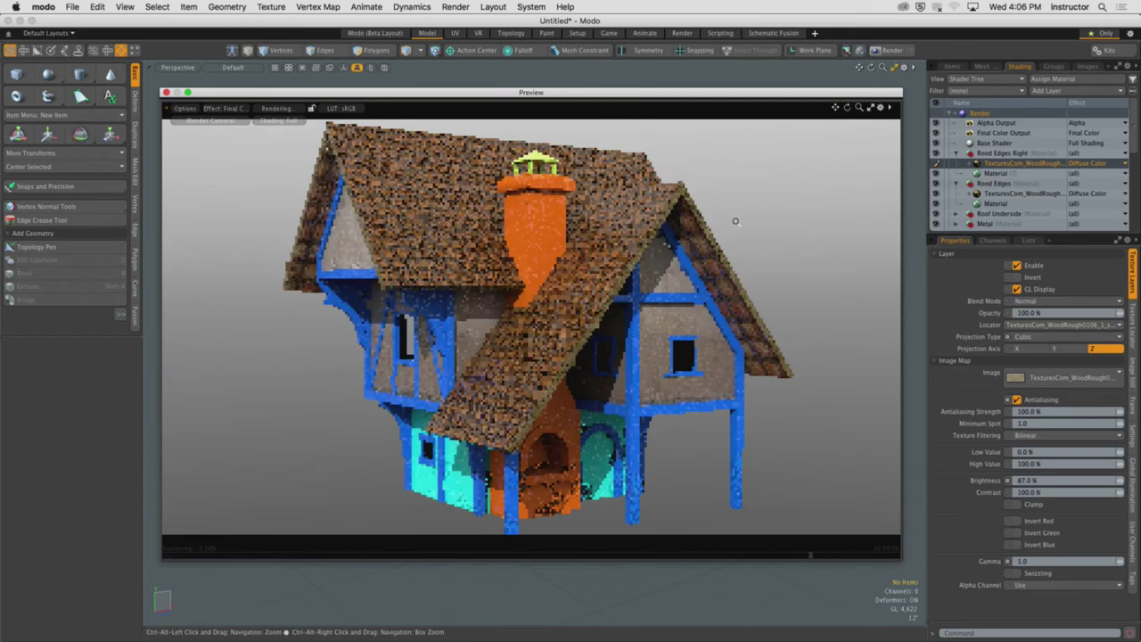
right_click(662, 375)
Set the PlasterBare wall texture layer to 111 % brightness and 160 % contrast
click(662, 375)
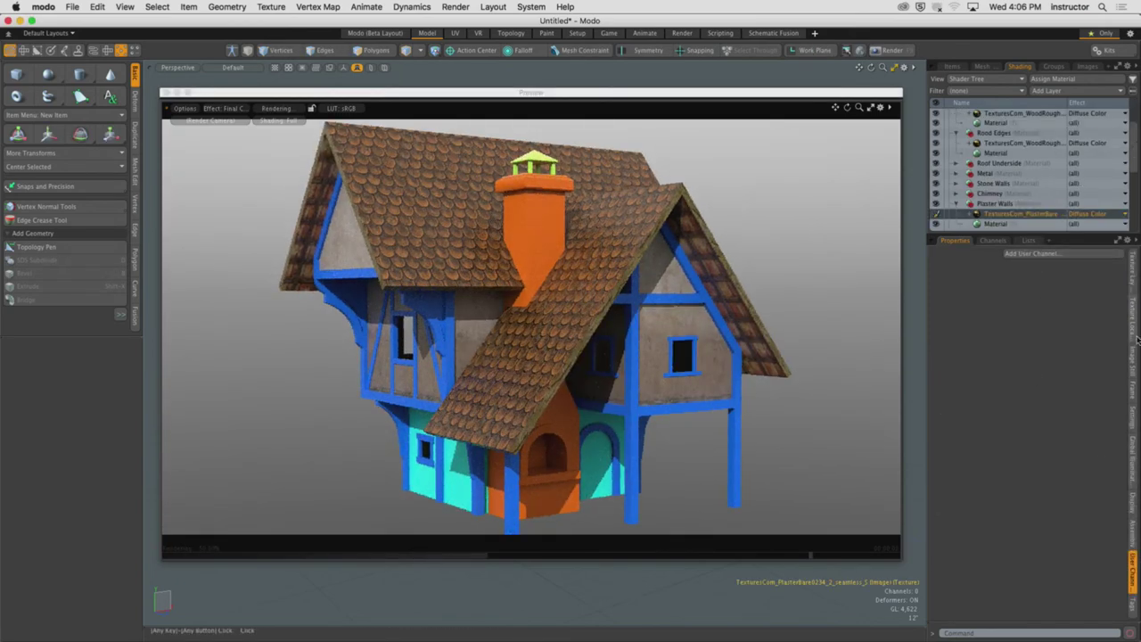
click(1134, 267)
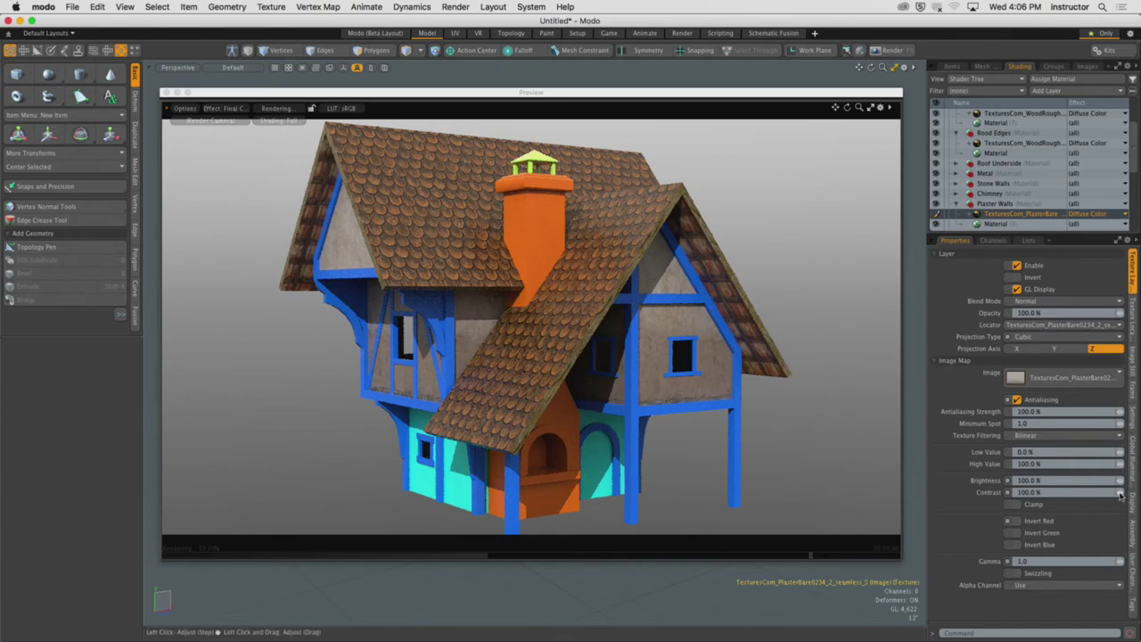
drag(1120, 482, 1126, 482)
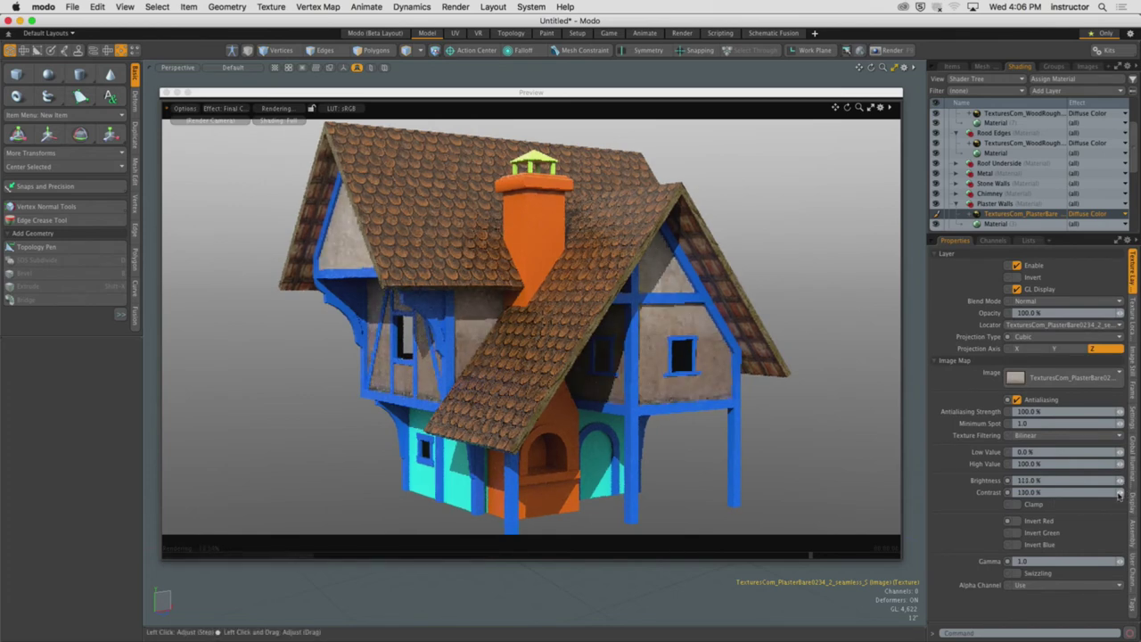
drag(1120, 492, 1115, 492)
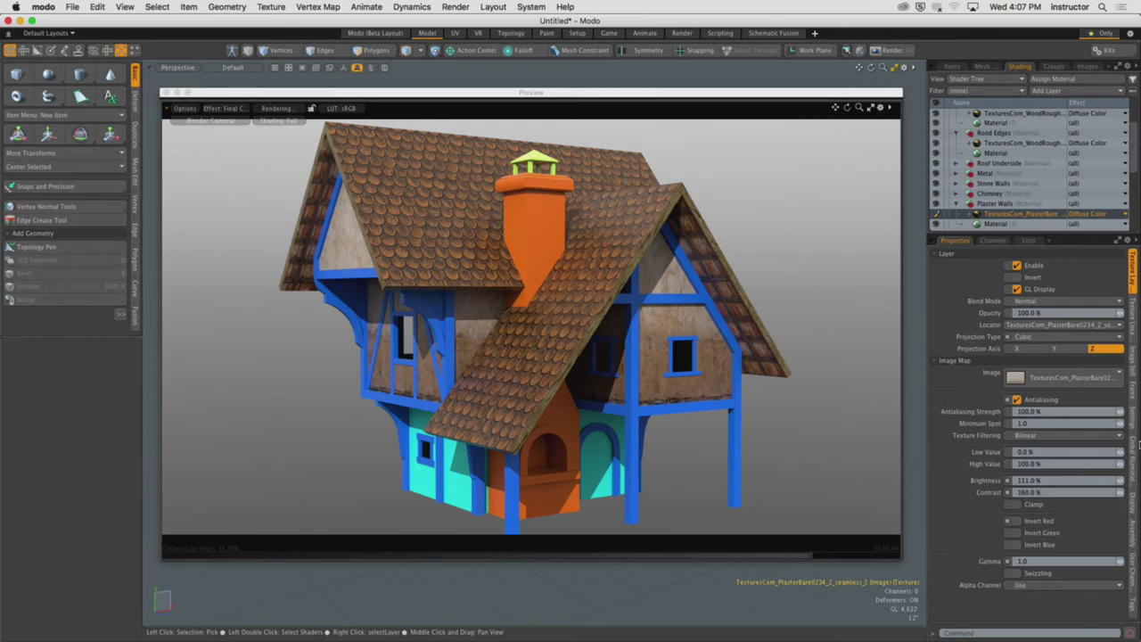
Collapse the Plaster Walls and Rood Edges shader groups, then select the Directional Light in the item list
drag(1043, 233, 1043, 350)
click(956, 203)
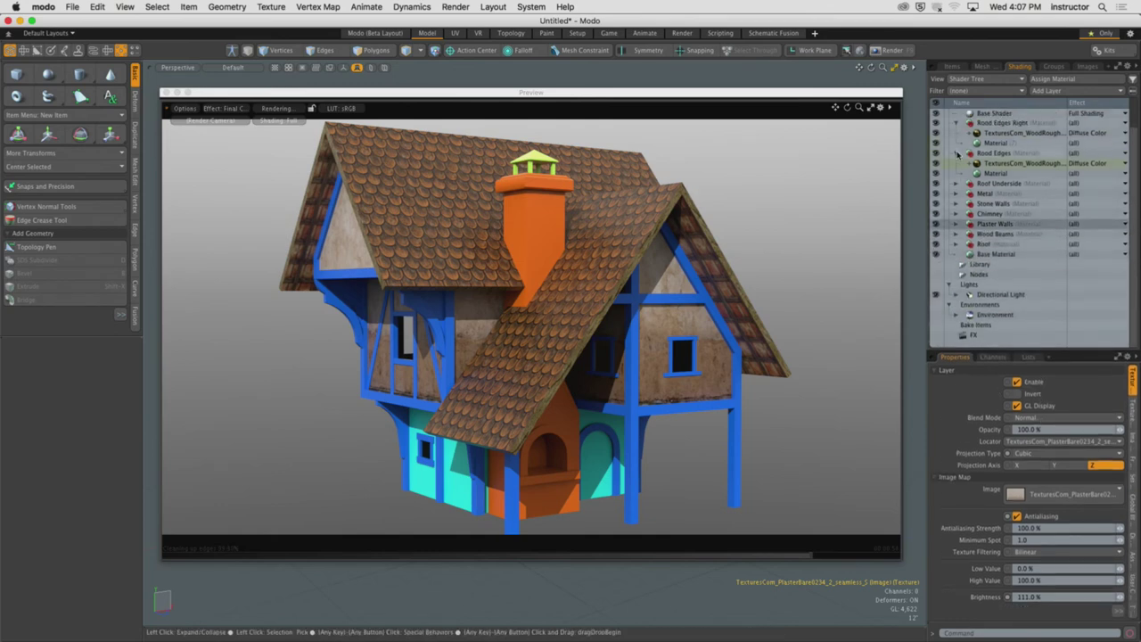
click(957, 153)
click(956, 122)
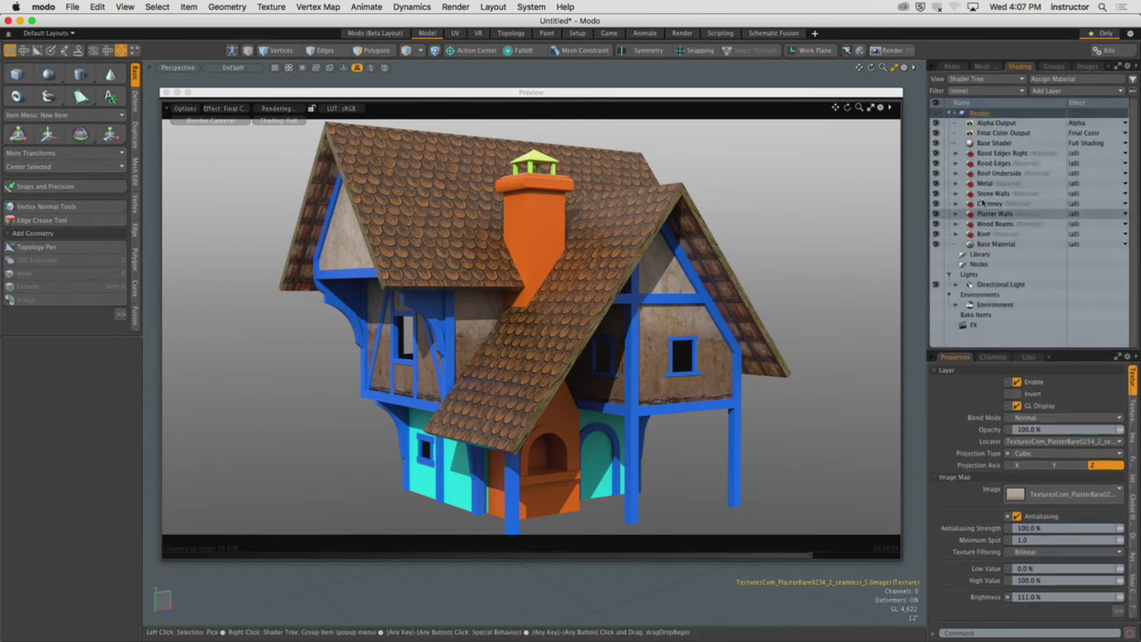
click(952, 66)
click(1047, 162)
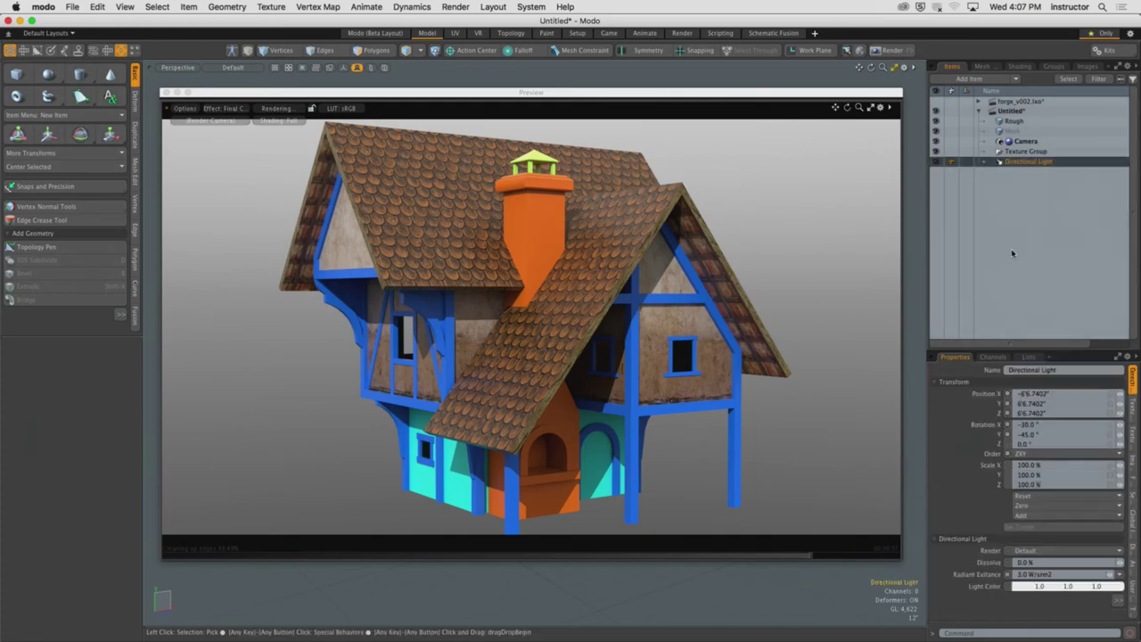
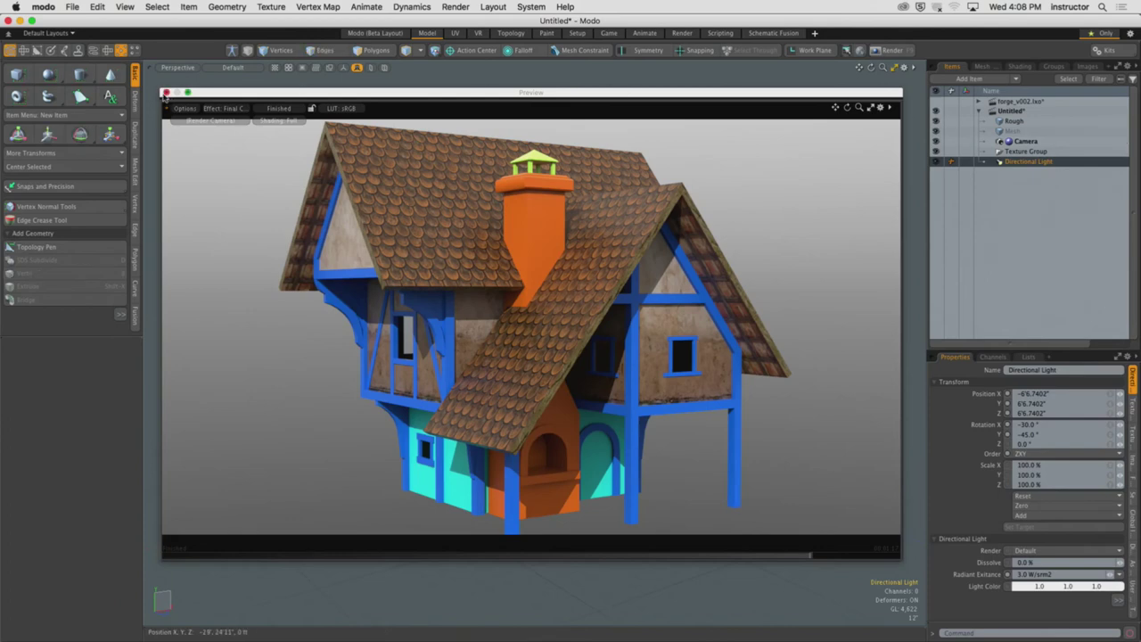
Close the preview window and switch to the Render layout with a perspective 3D view
click(165, 92)
click(682, 33)
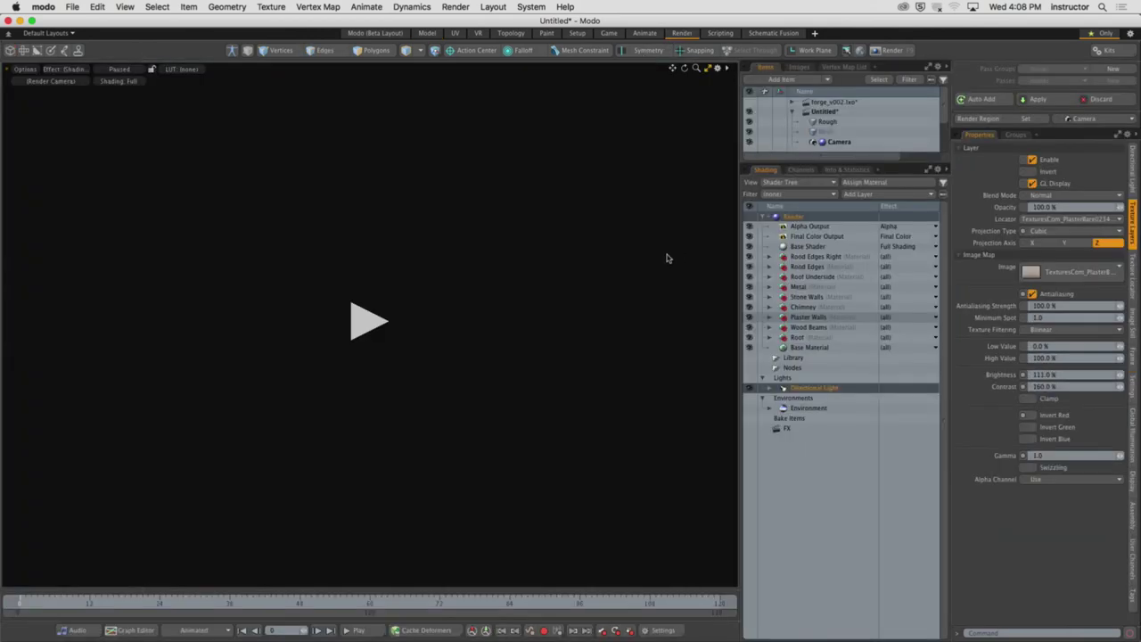
click(711, 73)
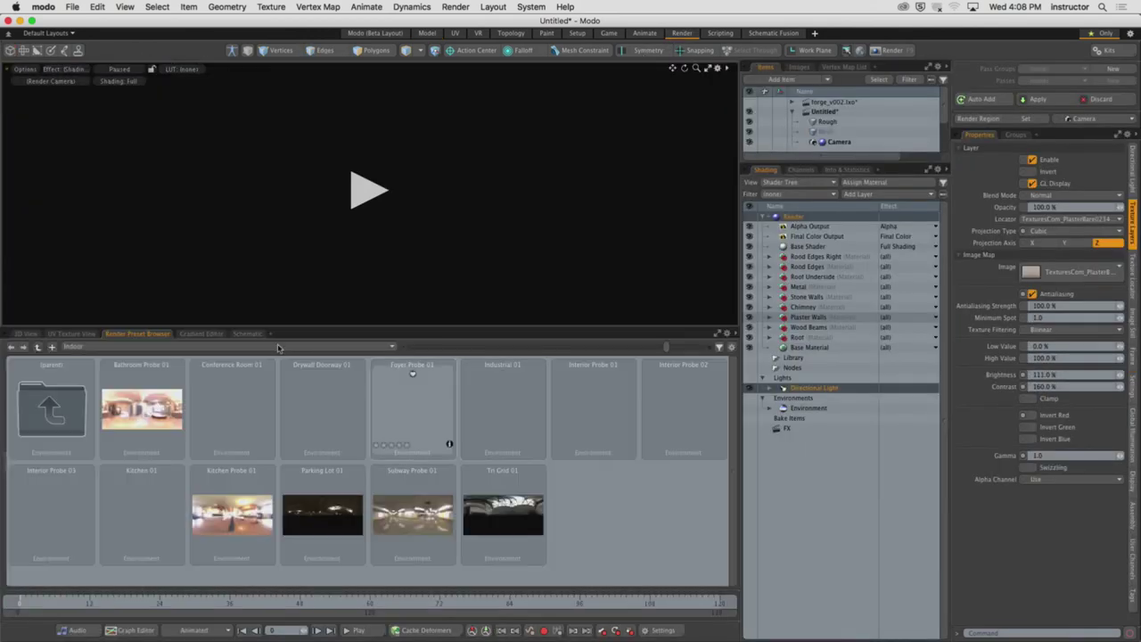
click(25, 335)
key(ctrl+space)
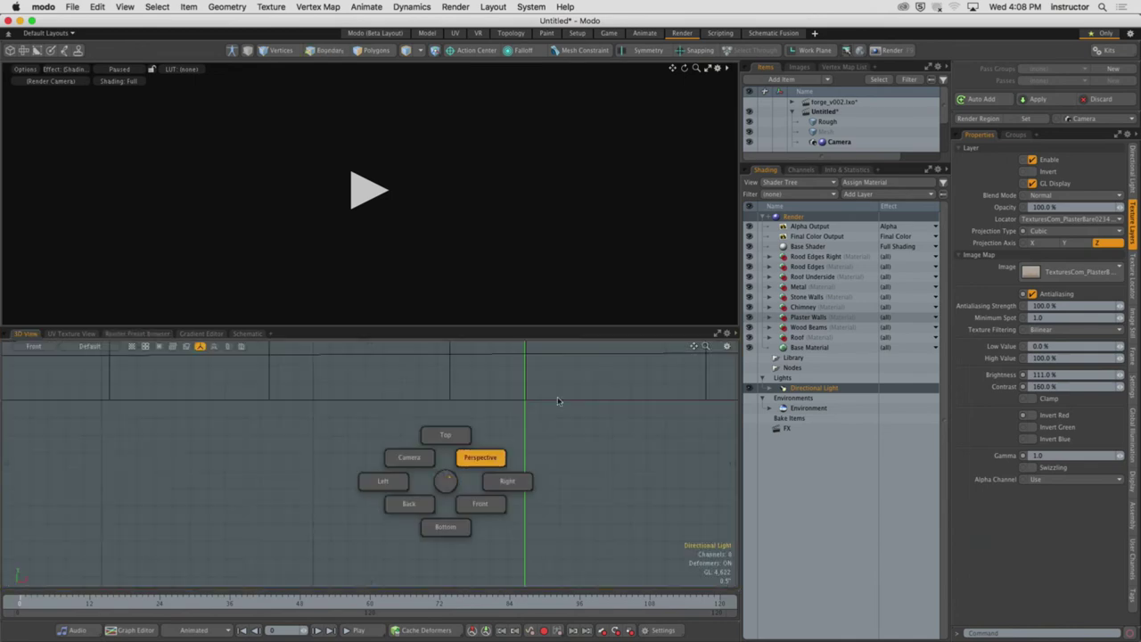
Frame the cottage, hide texture locators, and enlarge the 3D viewport
key(a)
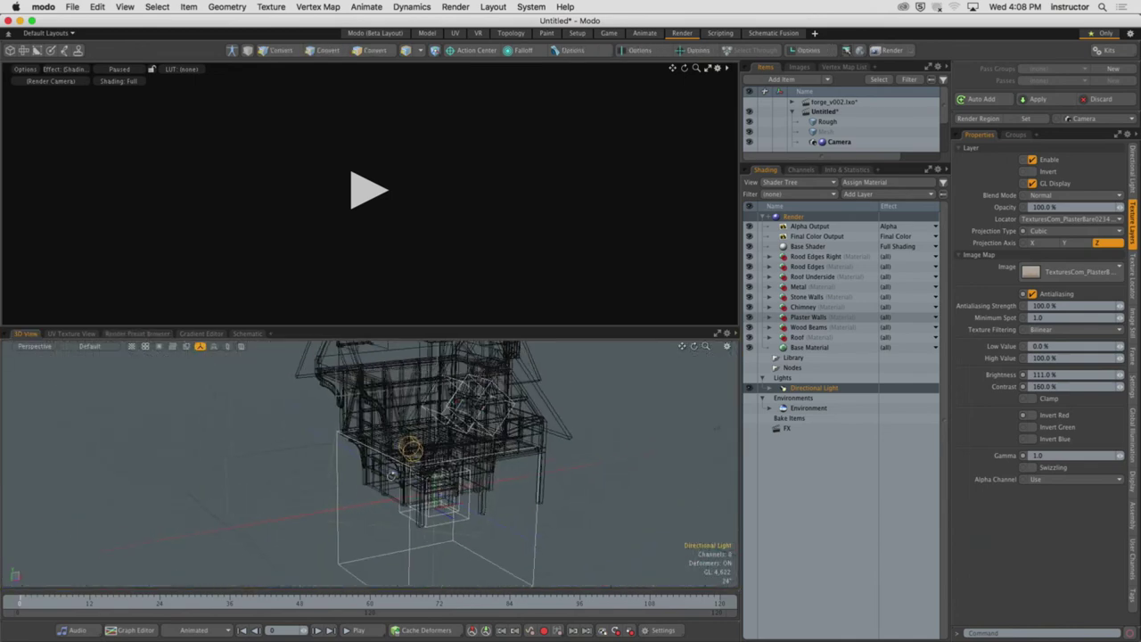
key(o)
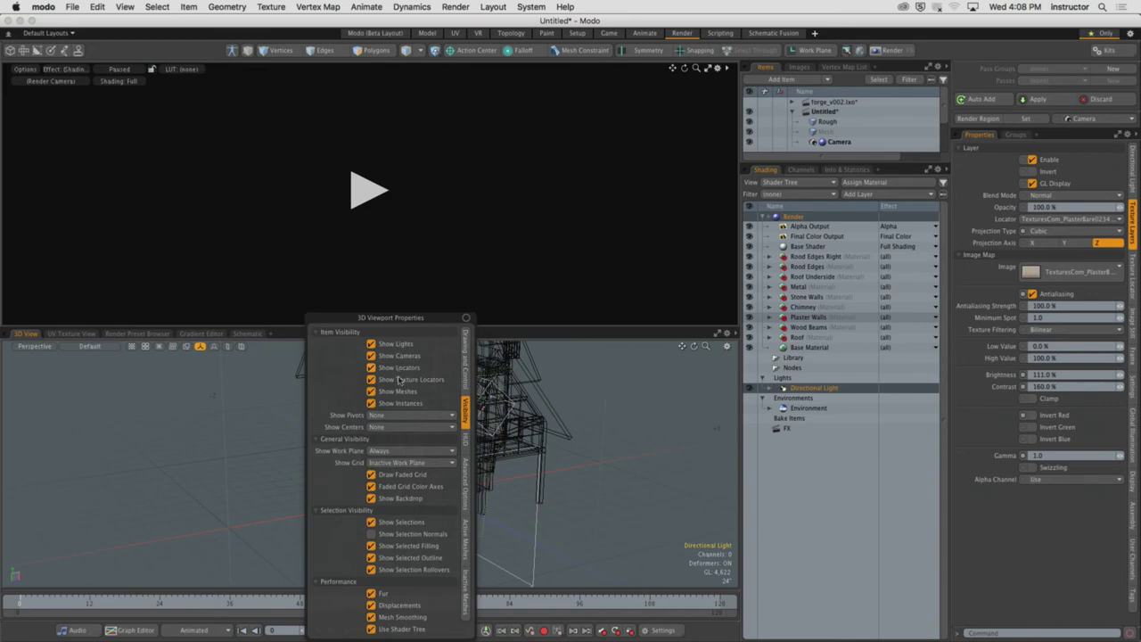
click(371, 379)
alt+drag(410, 367, 357, 451)
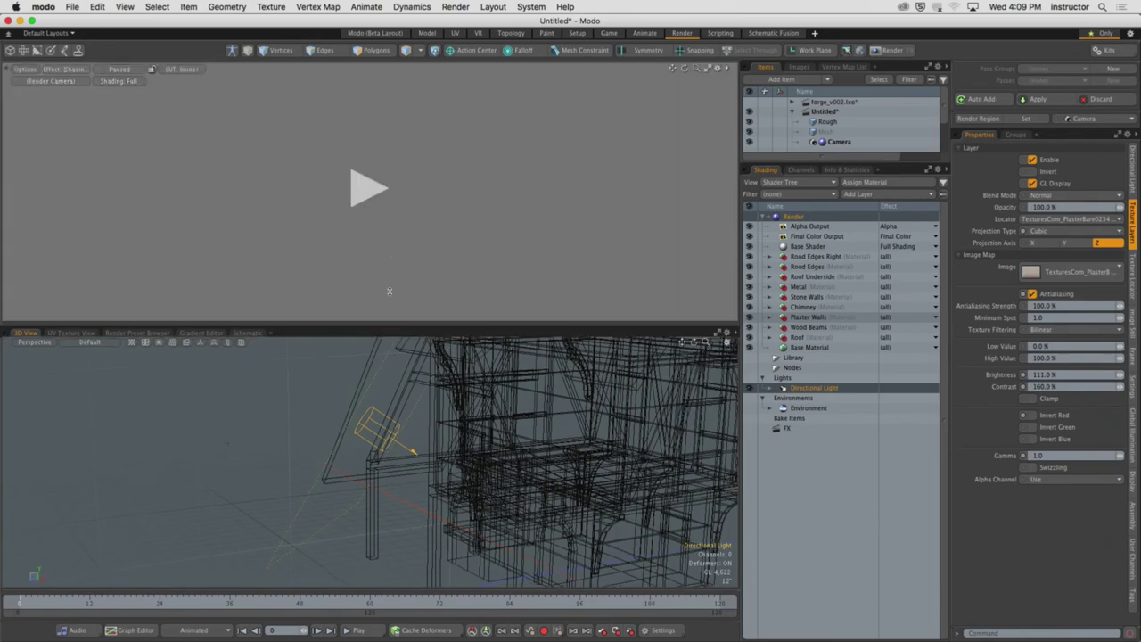
drag(389, 335, 390, 254)
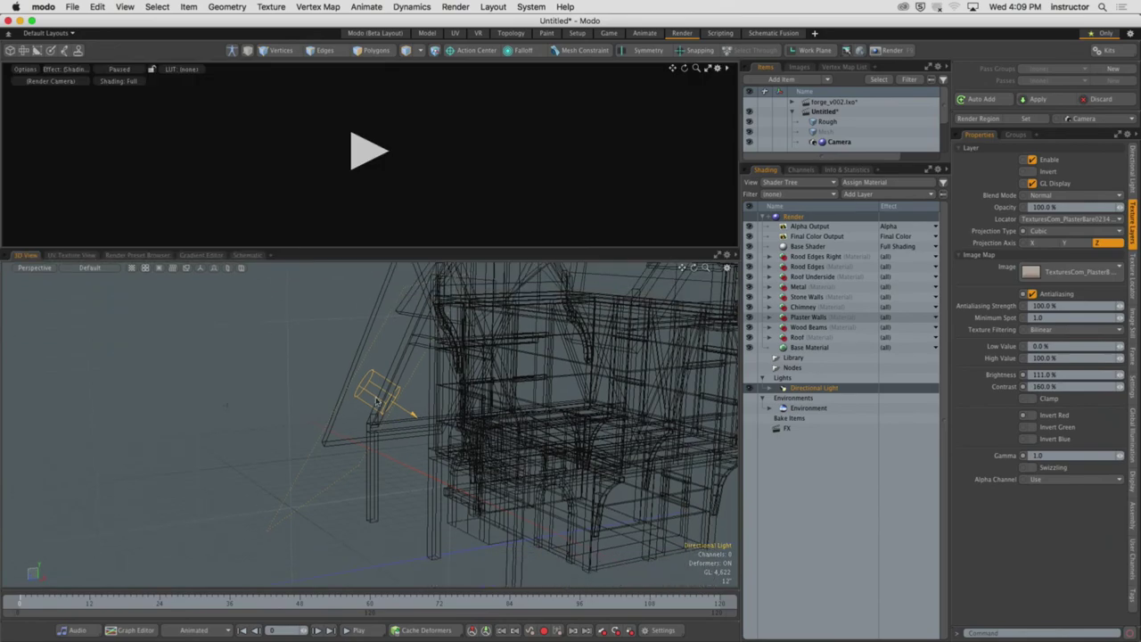
alt+drag(392, 357, 383, 374)
Start the live render preview of the cottage with the sRGB view LUT
click(365, 204)
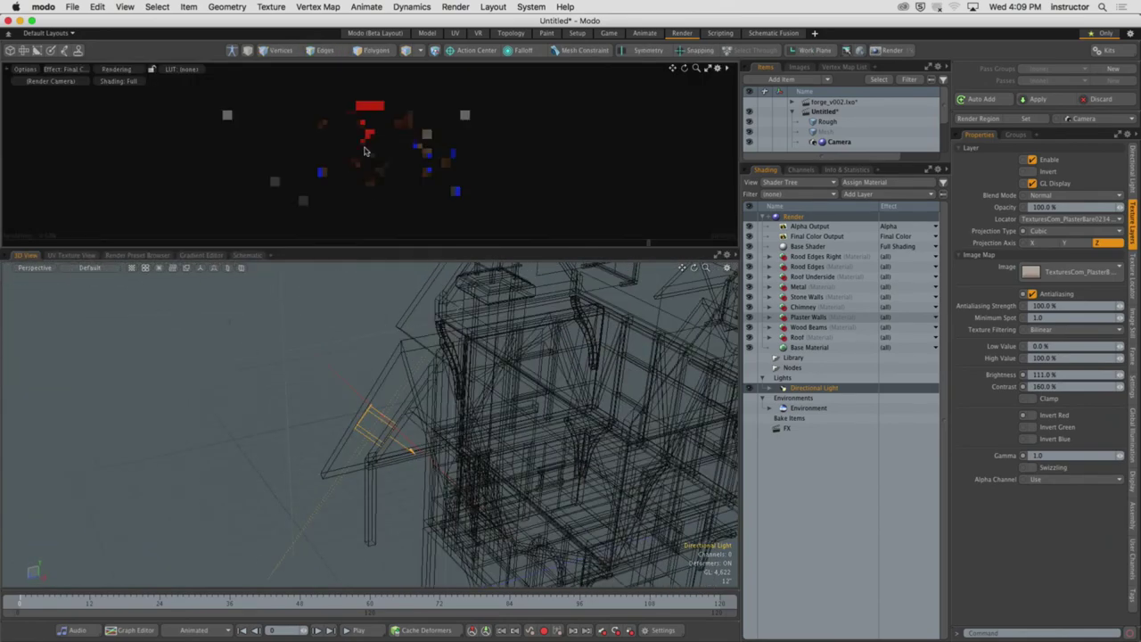
click(178, 68)
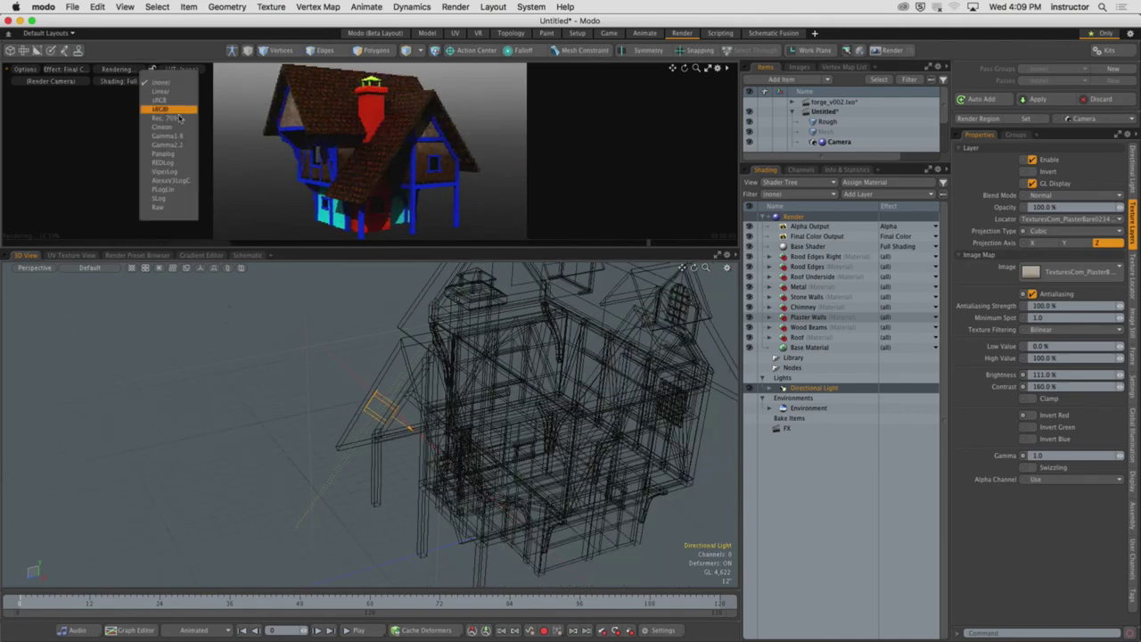
click(165, 113)
alt+drag(359, 383, 389, 435)
key(y)
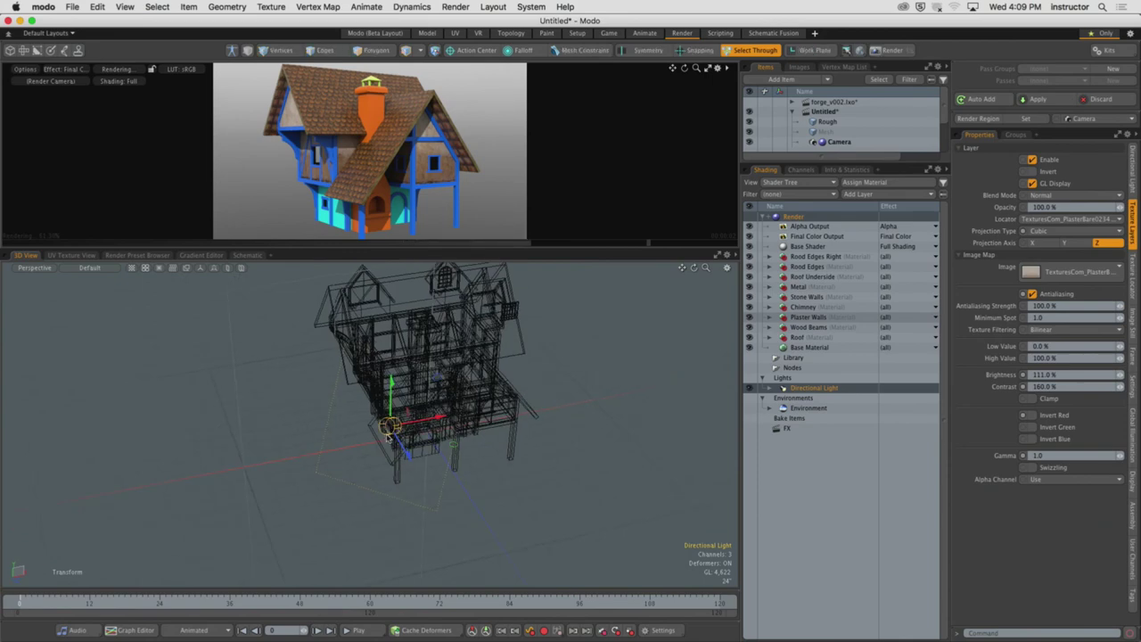
Enlarge the render preview and move the directional light far off to the left side
drag(456, 249, 455, 410)
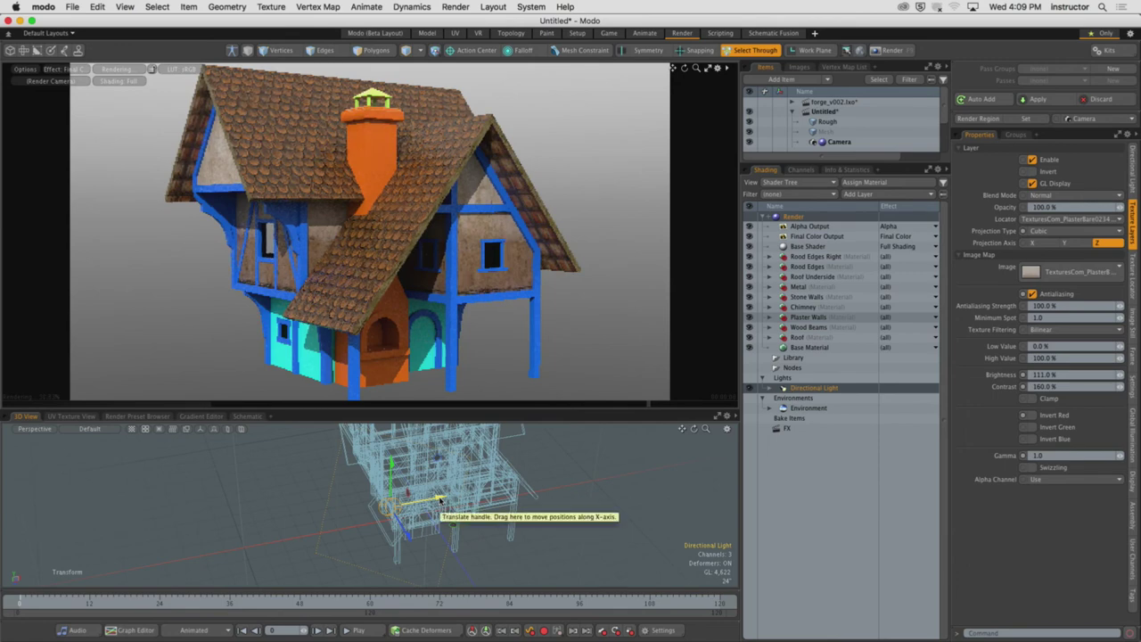
mouse_move(440, 500)
mouse_down()
mouse_move(344, 530)
mouse_move(5, 577)
mouse_up()
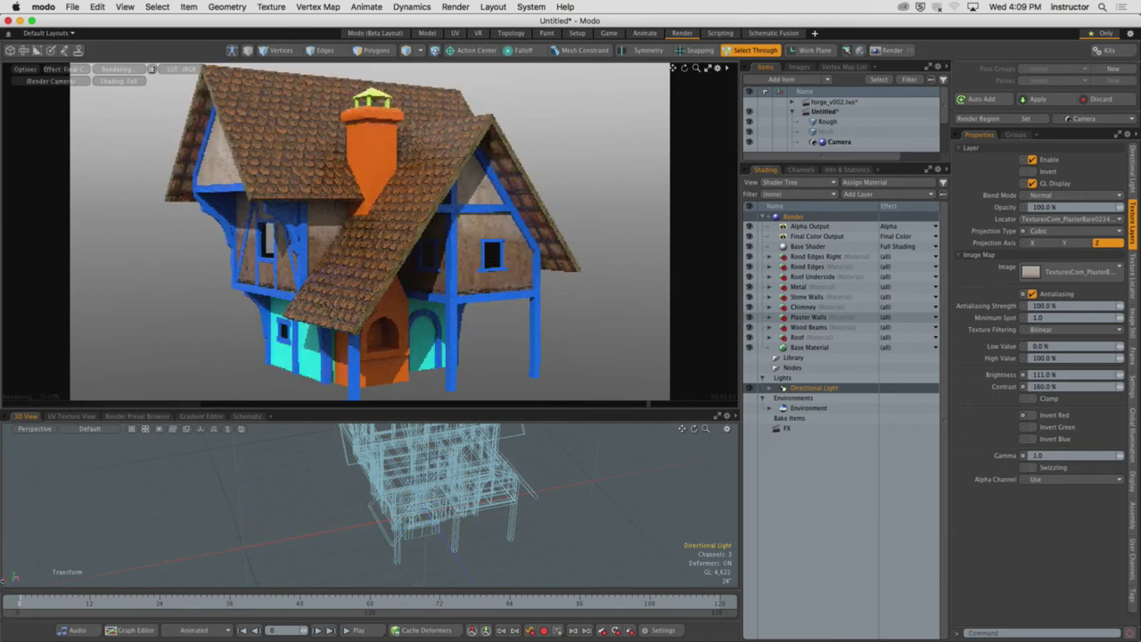
key(a)
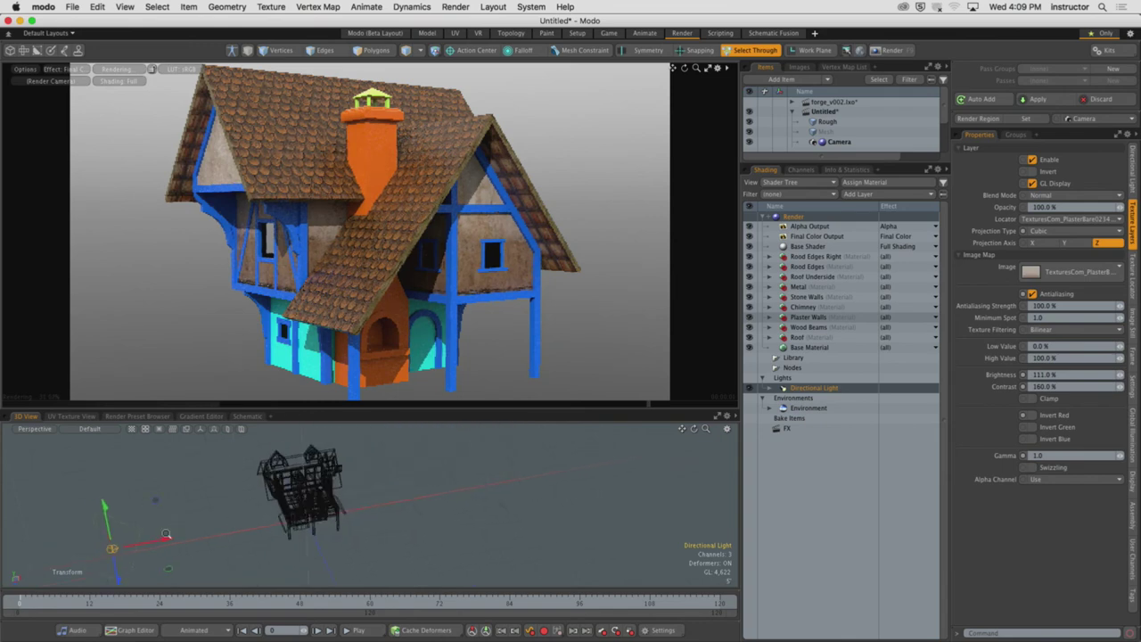
mouse_move(217, 556)
mouse_down()
mouse_move(256, 451)
mouse_move(297, 431)
mouse_up()
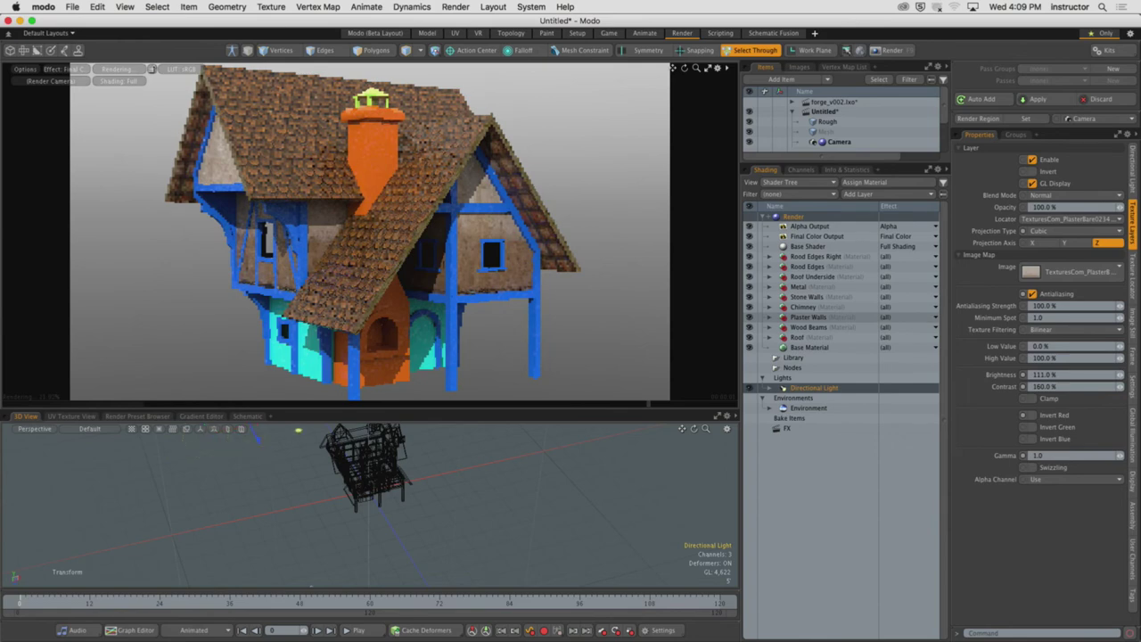
drag(538, 429, 545, 439)
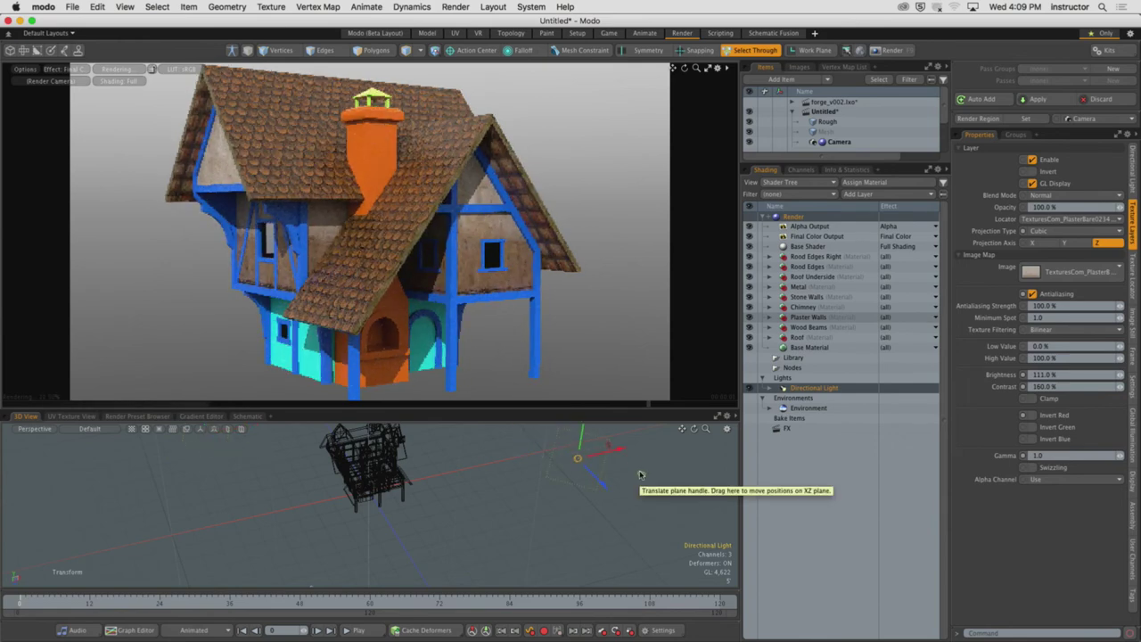
drag(580, 477, 409, 524)
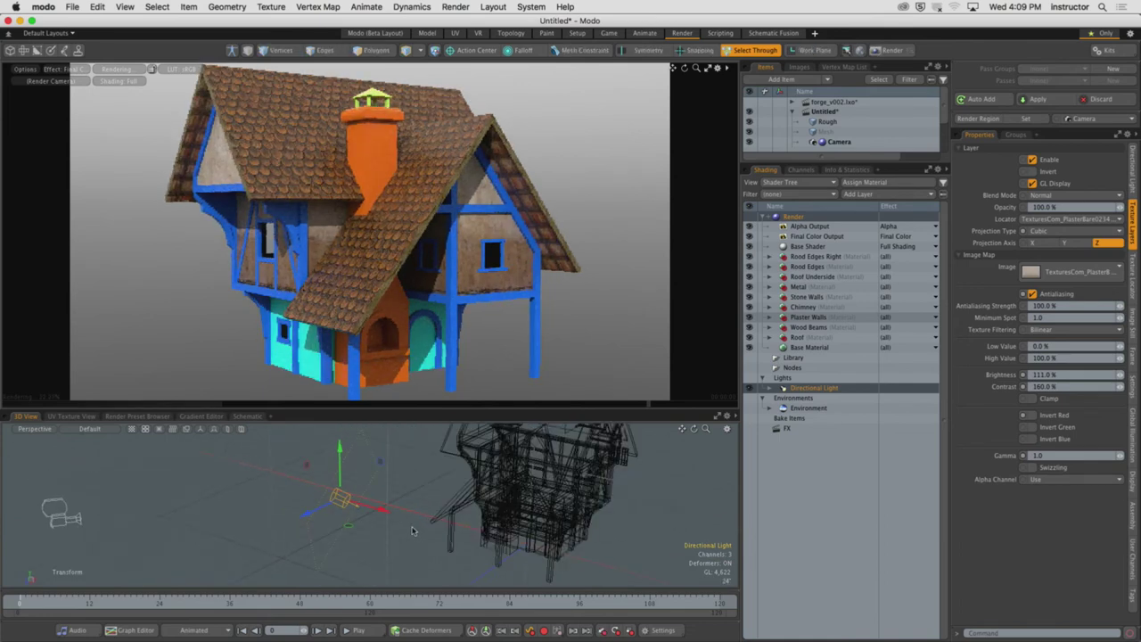
Rotate the directional light to strike the cottage from a new sun angle
key(e)
alt+drag(403, 524, 411, 547)
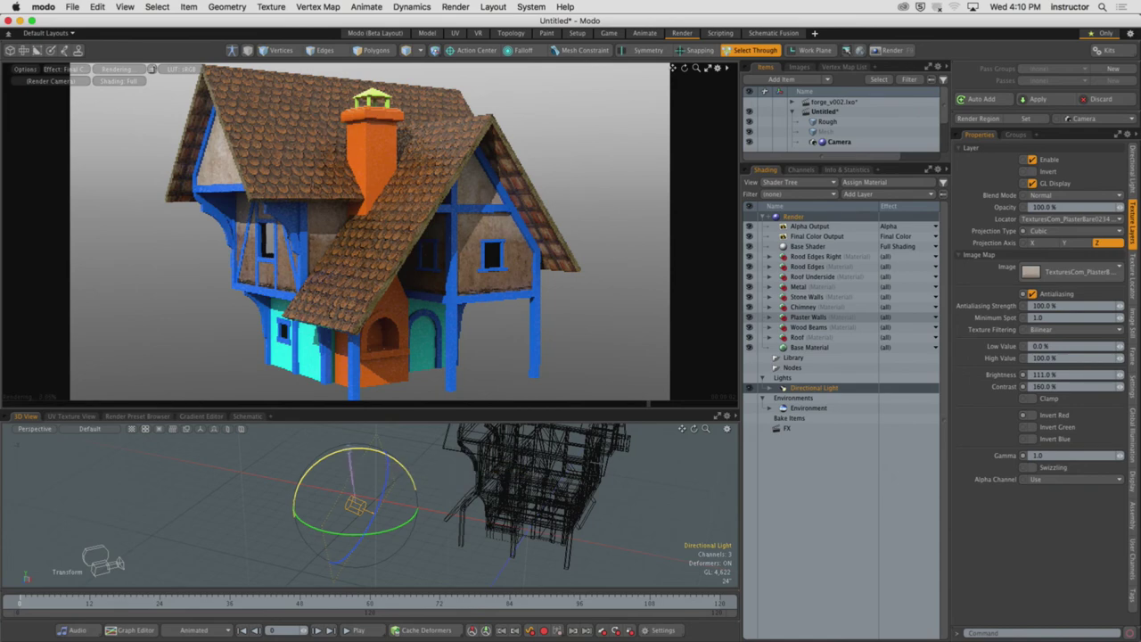
drag(352, 453, 425, 477)
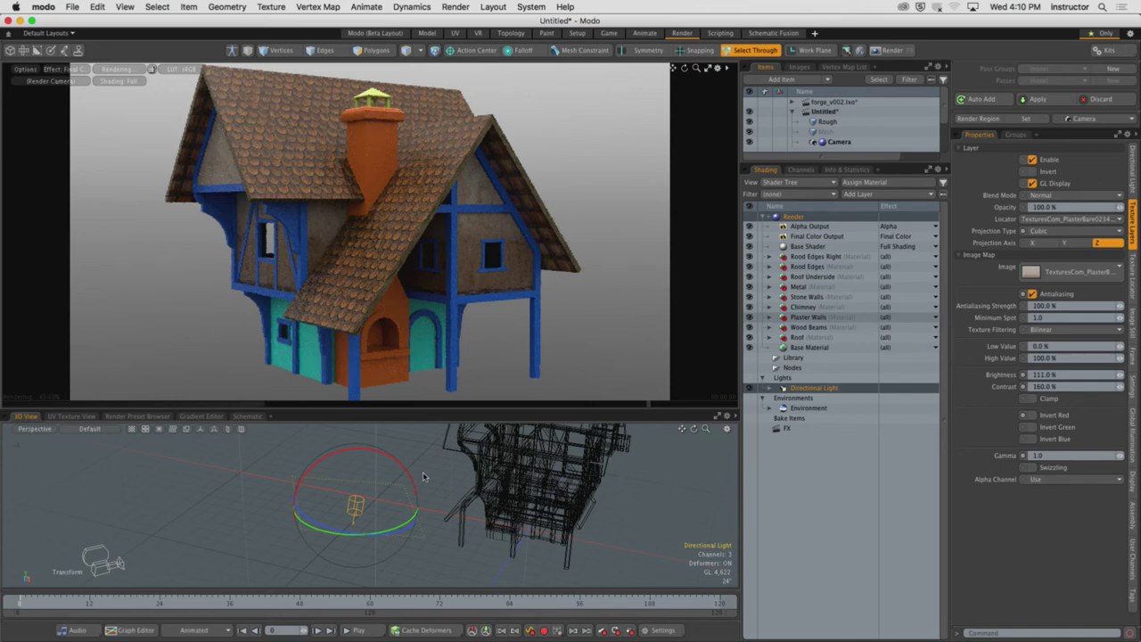
drag(415, 479, 323, 451)
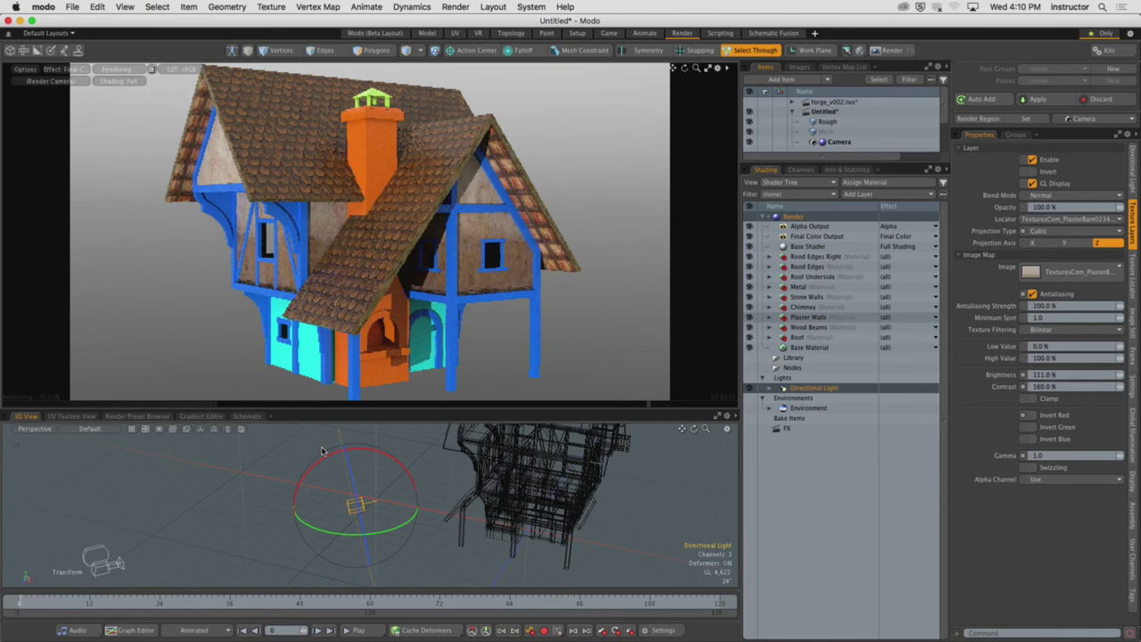
Add the ShadowCatcher mesh from the Meshes > Basic presets to the scene
click(145, 418)
double_click(83, 477)
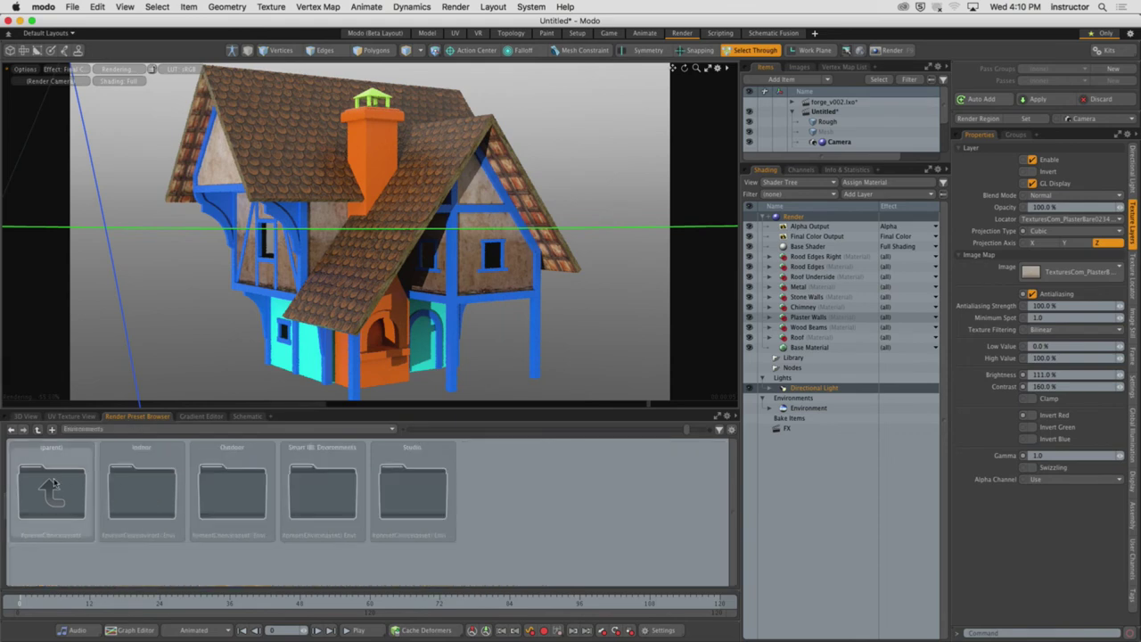
click(81, 429)
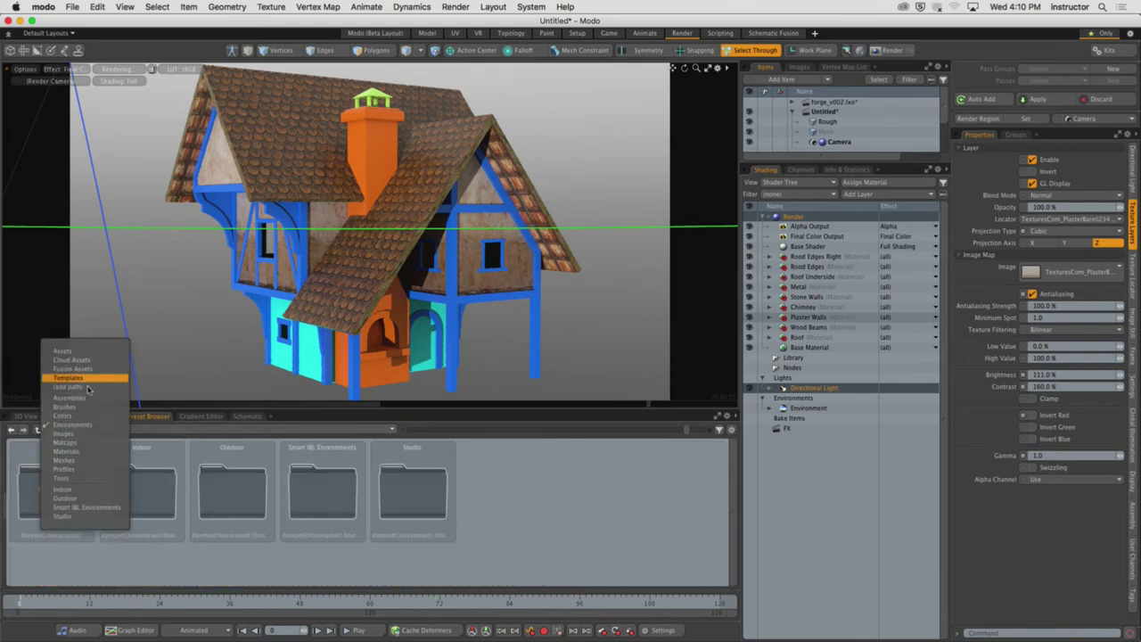
click(86, 462)
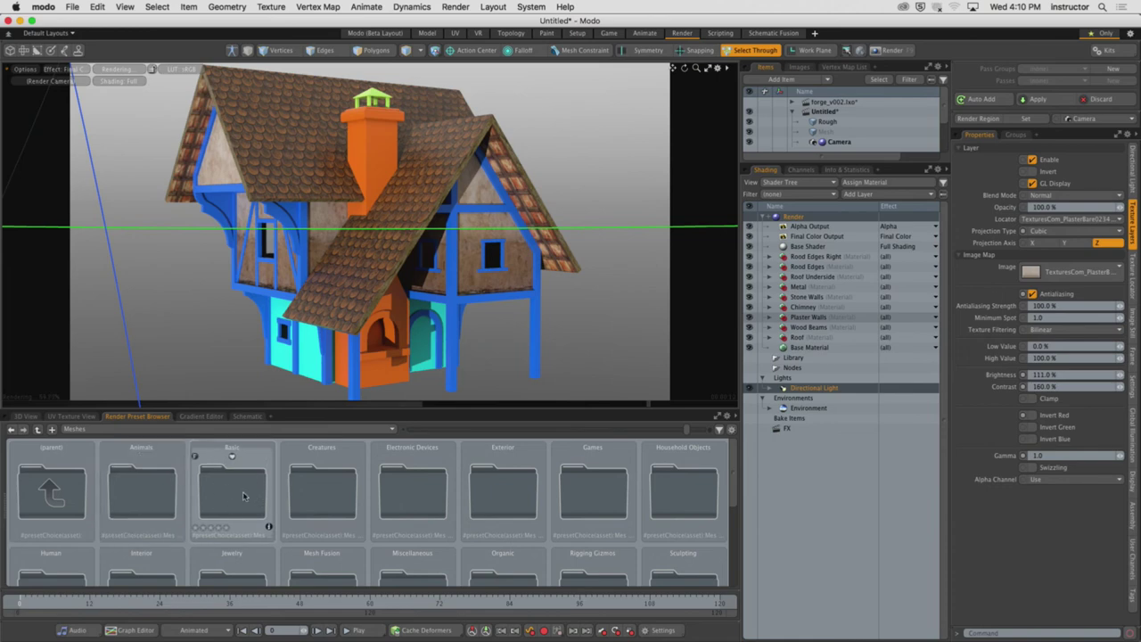
double_click(243, 496)
double_click(322, 491)
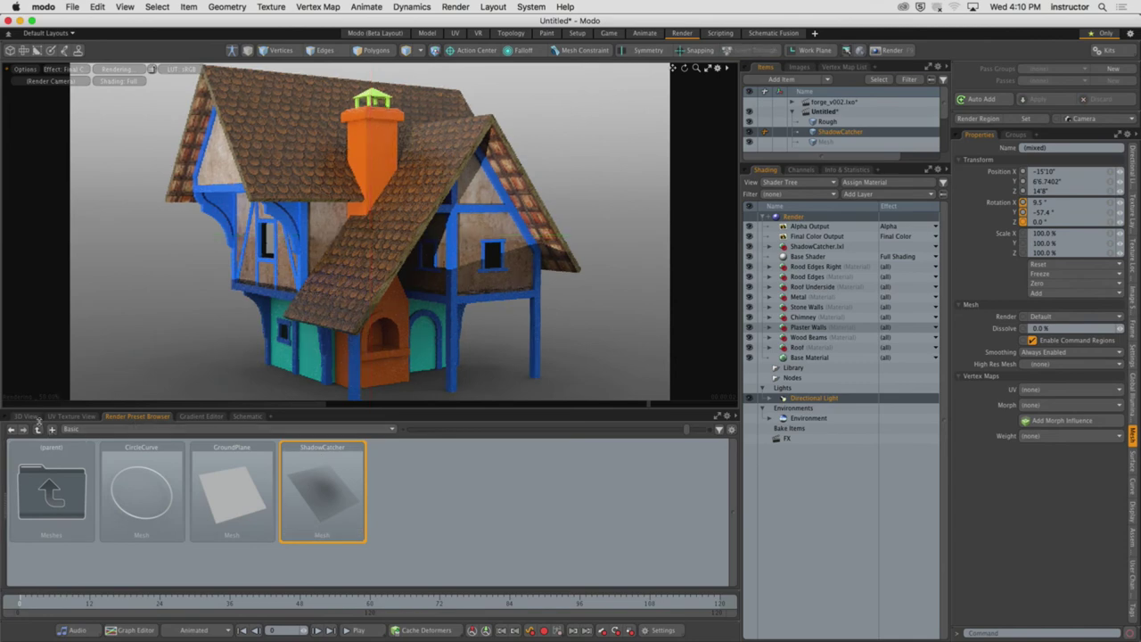
Frame the ShadowCatcher ground plane in the 3D view and orbit and zoom around it
click(27, 416)
key(shift+a)
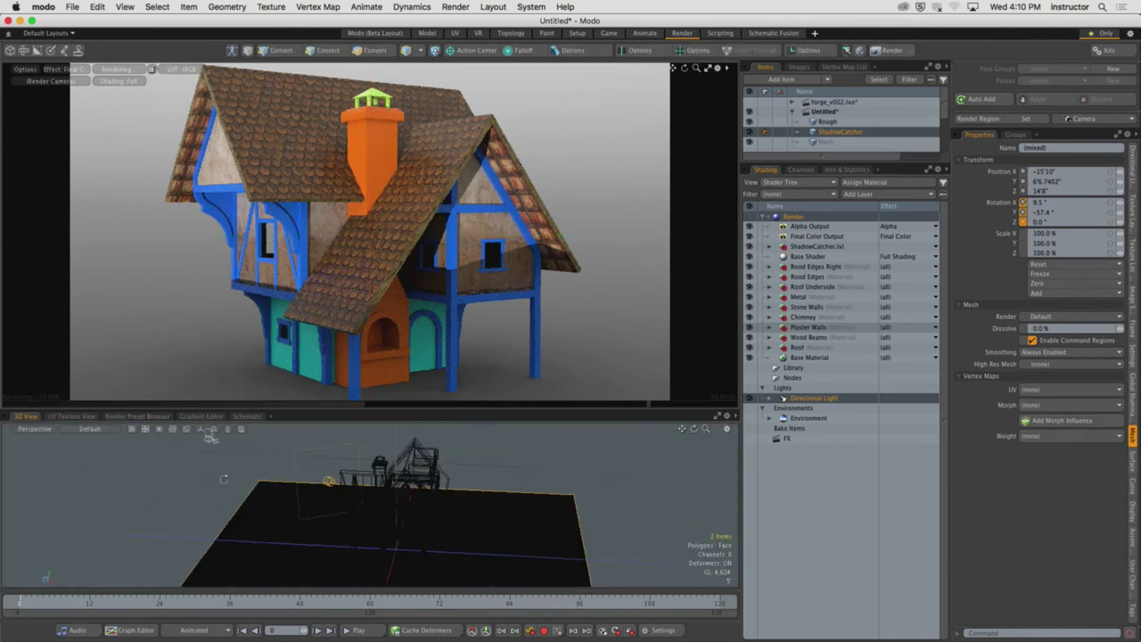
middle_drag(224, 479, 413, 495)
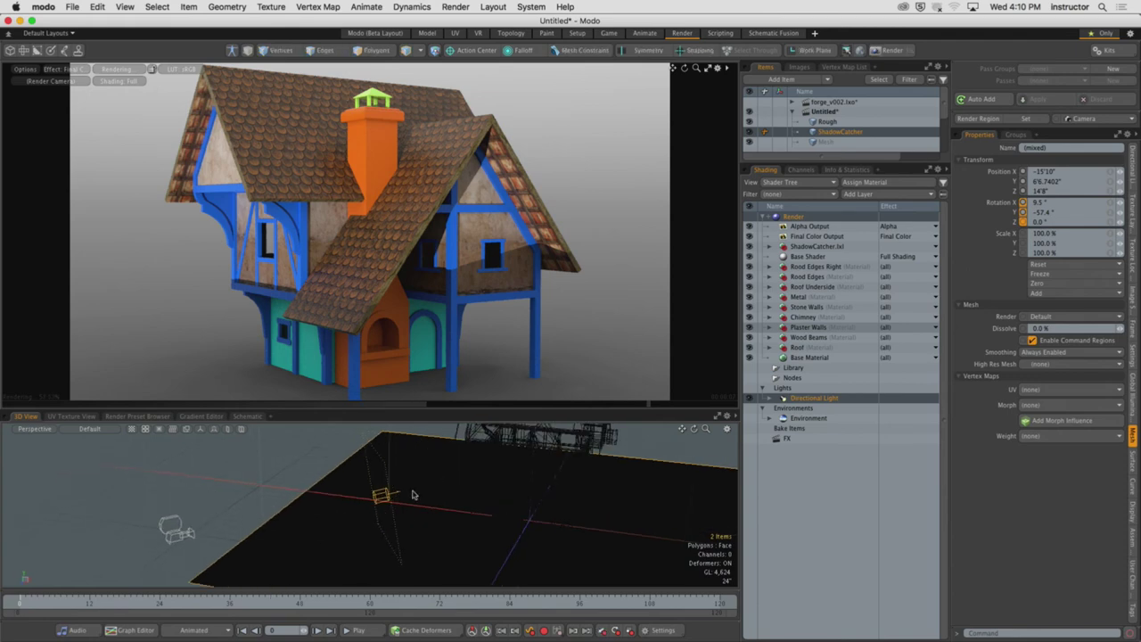
middle_drag(412, 495, 382, 510)
key(y)
middle_drag(484, 476, 491, 479)
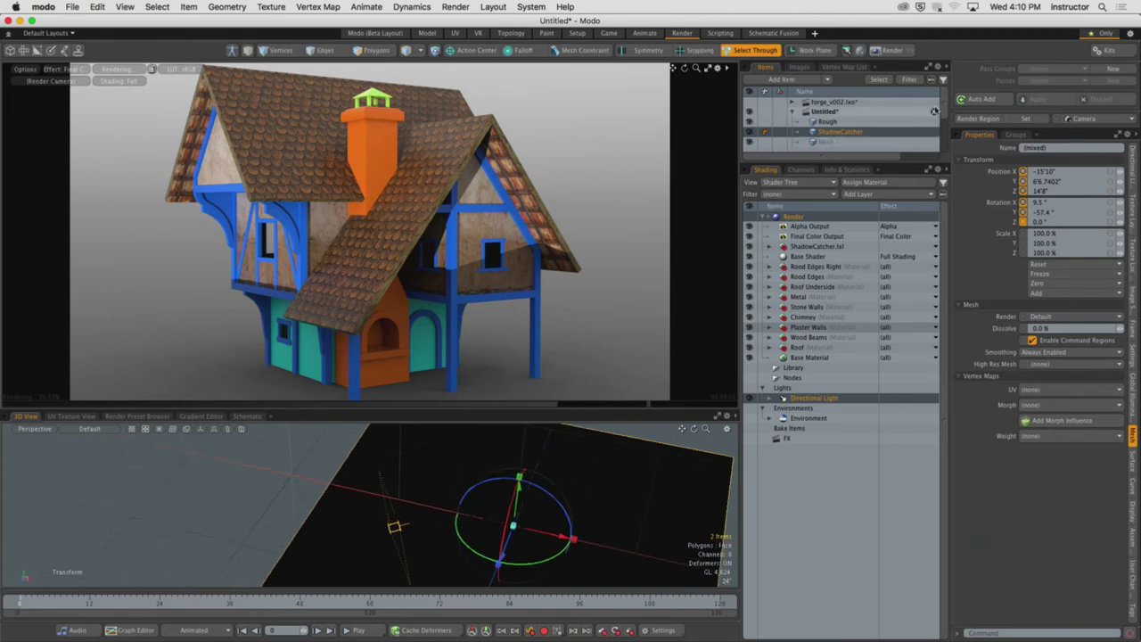
scroll(832, 145, down, 2)
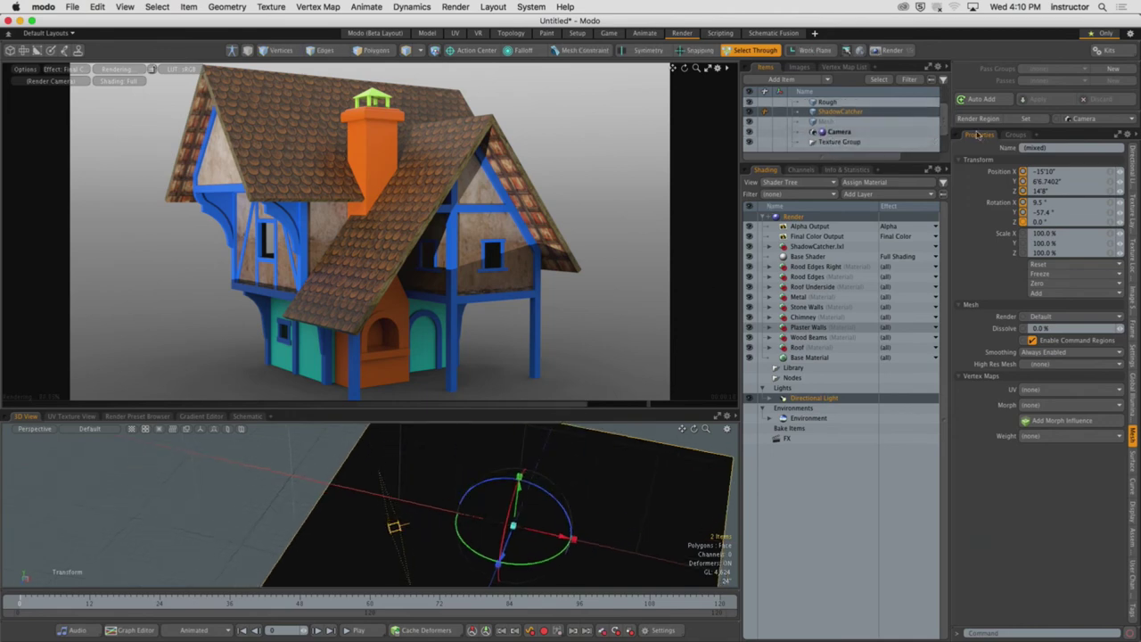
scroll(834, 140, down, 1)
Select the Directional Light and rotate it to about -69.4° around Y
click(838, 141)
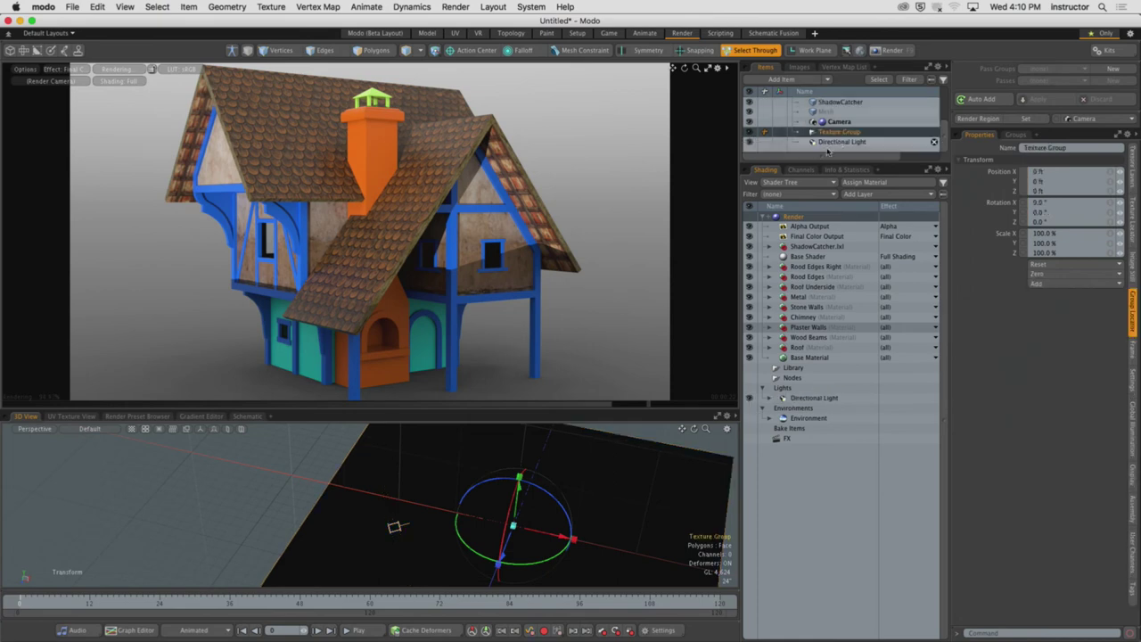
drag(379, 473, 413, 474)
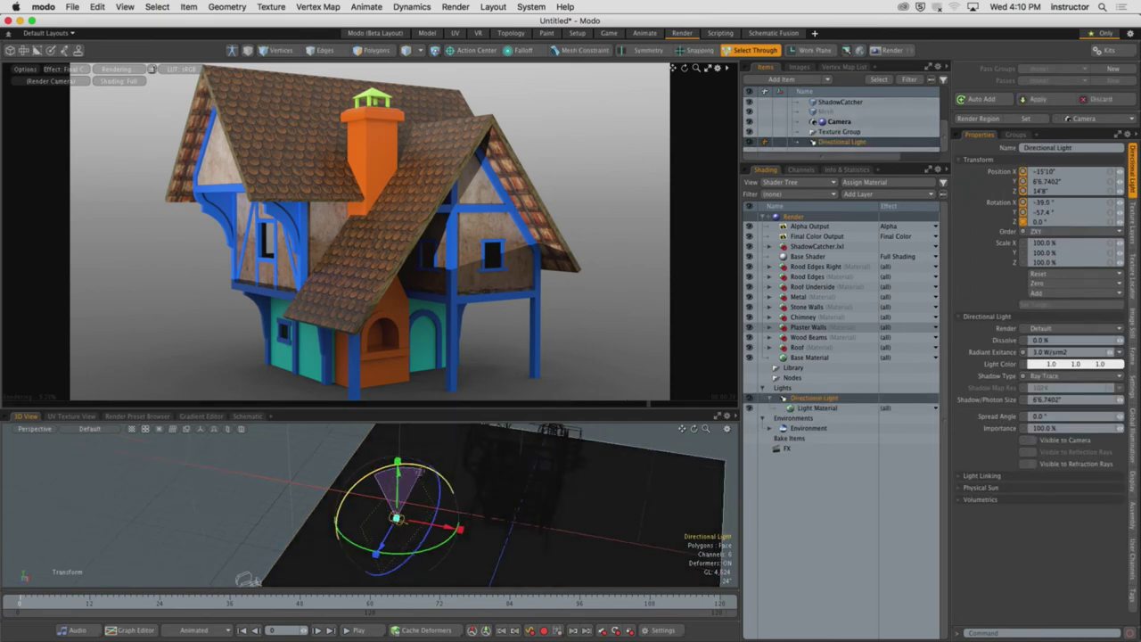
key(space)
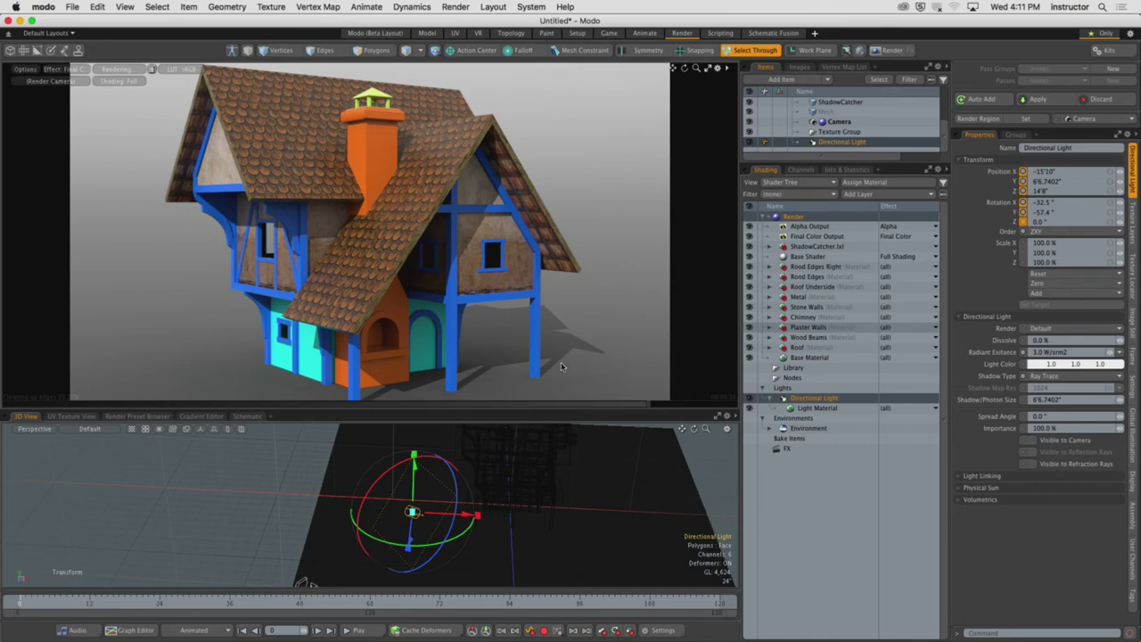
drag(466, 529, 451, 540)
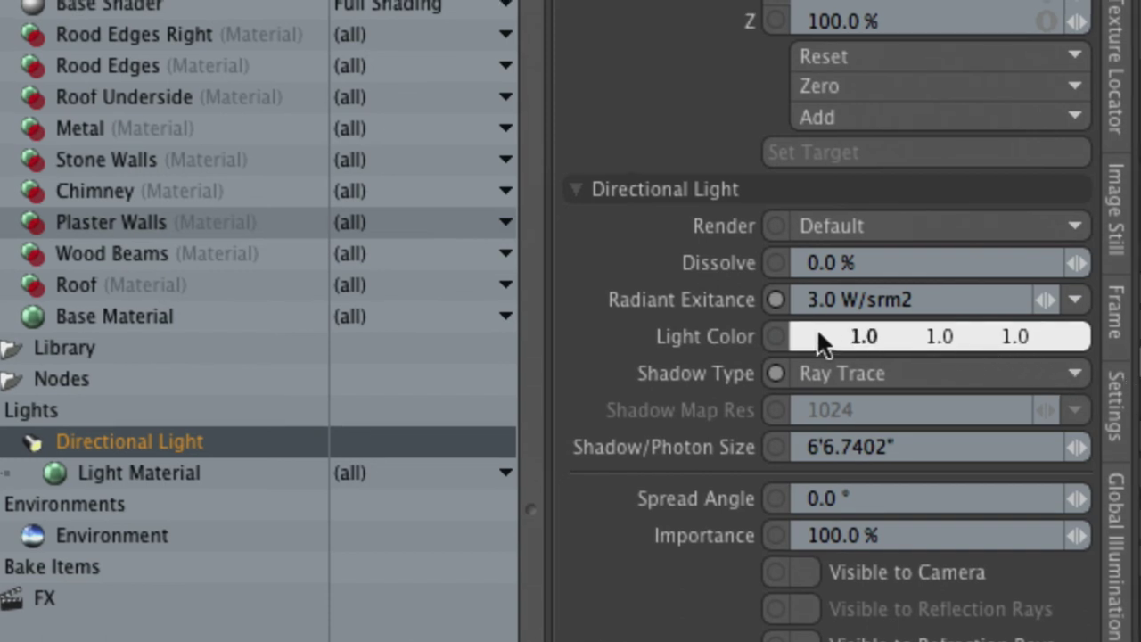
Set the light colour to blue, RGB 0.17 0.53 1.0 at hue 214°
click(995, 329)
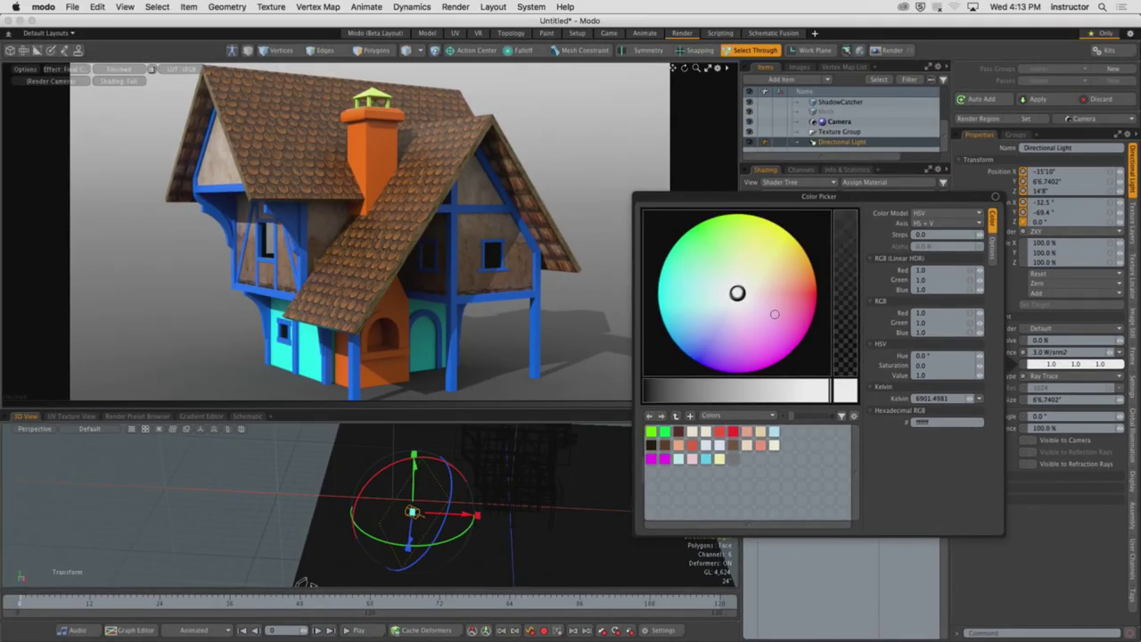
drag(498, 331, 545, 369)
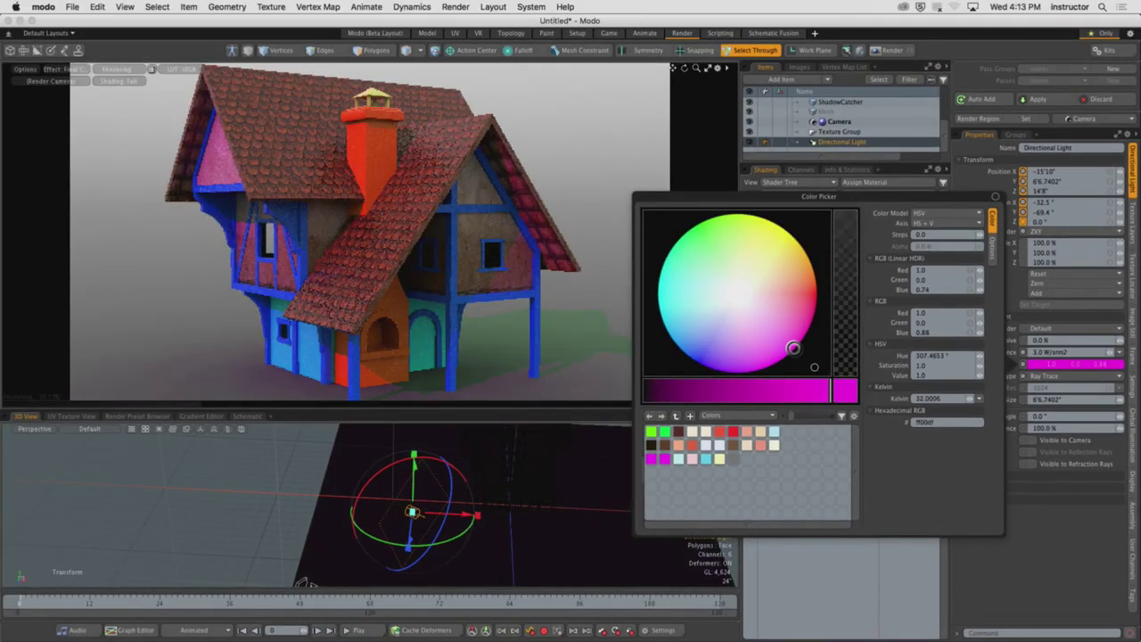
drag(791, 350, 681, 349)
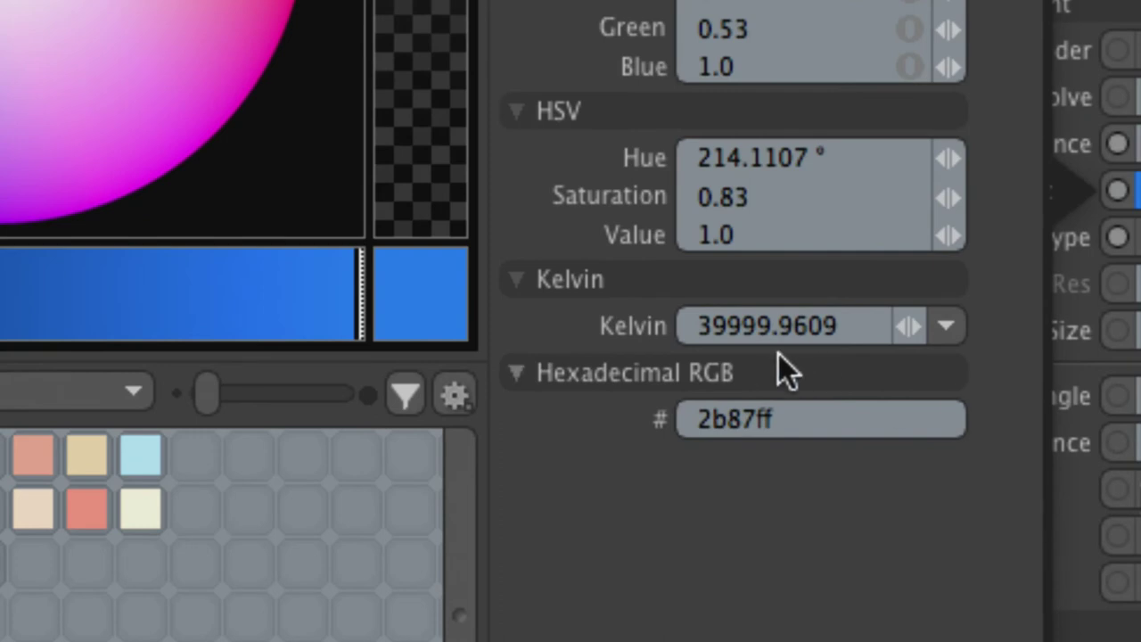
click(946, 327)
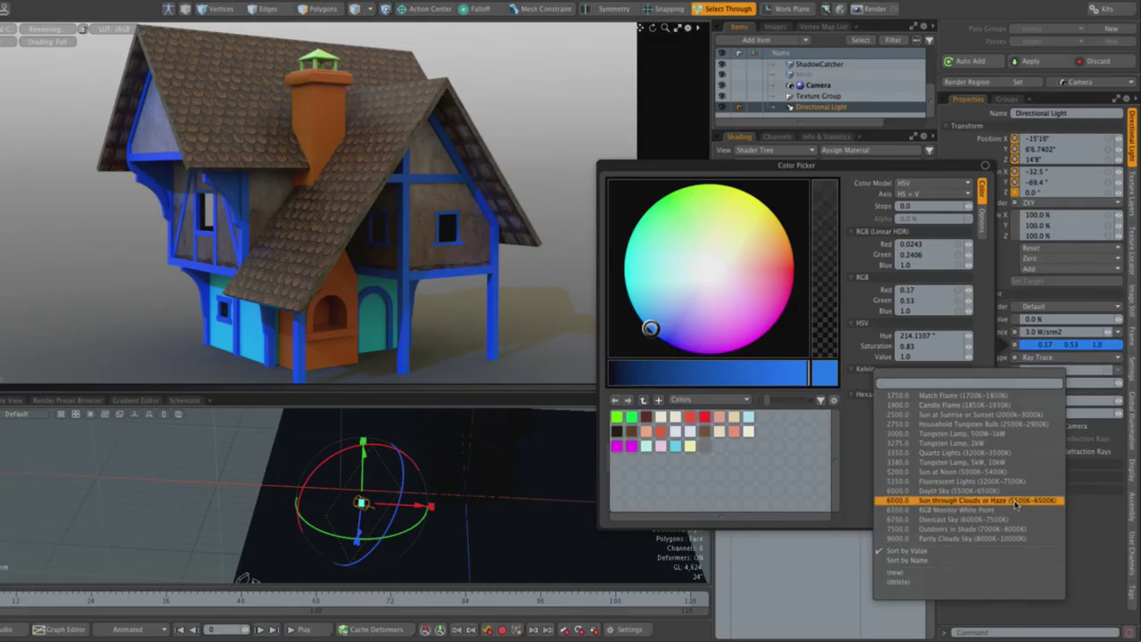
Apply the 6000 K 'Sun through Clouds or Haze' preset as the light colour and close the picker
click(1015, 505)
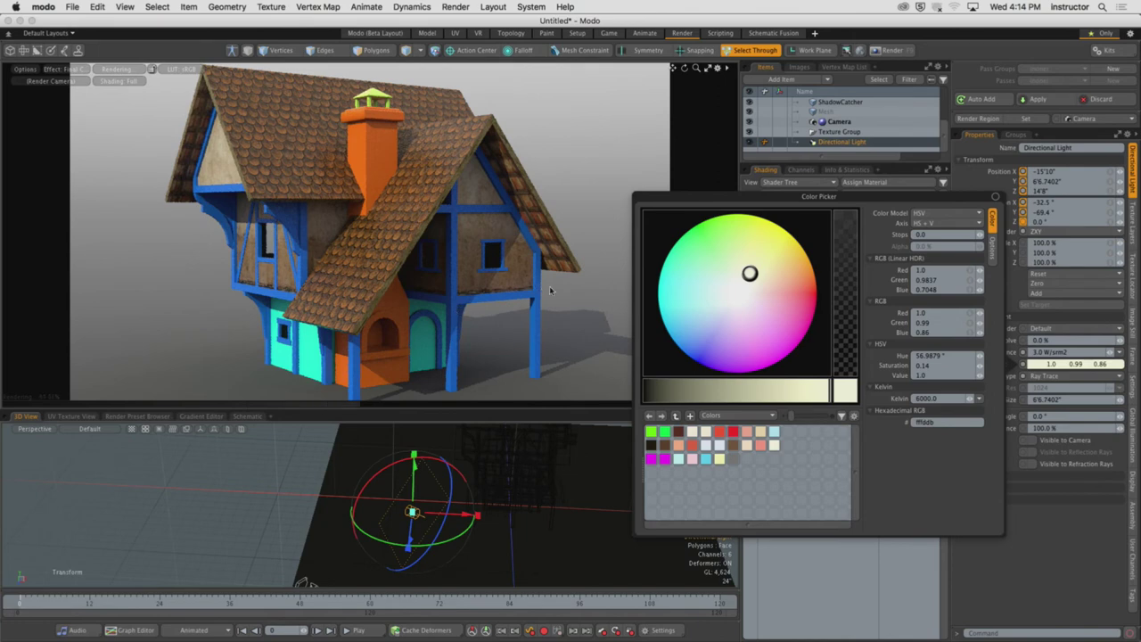
drag(750, 274, 804, 271)
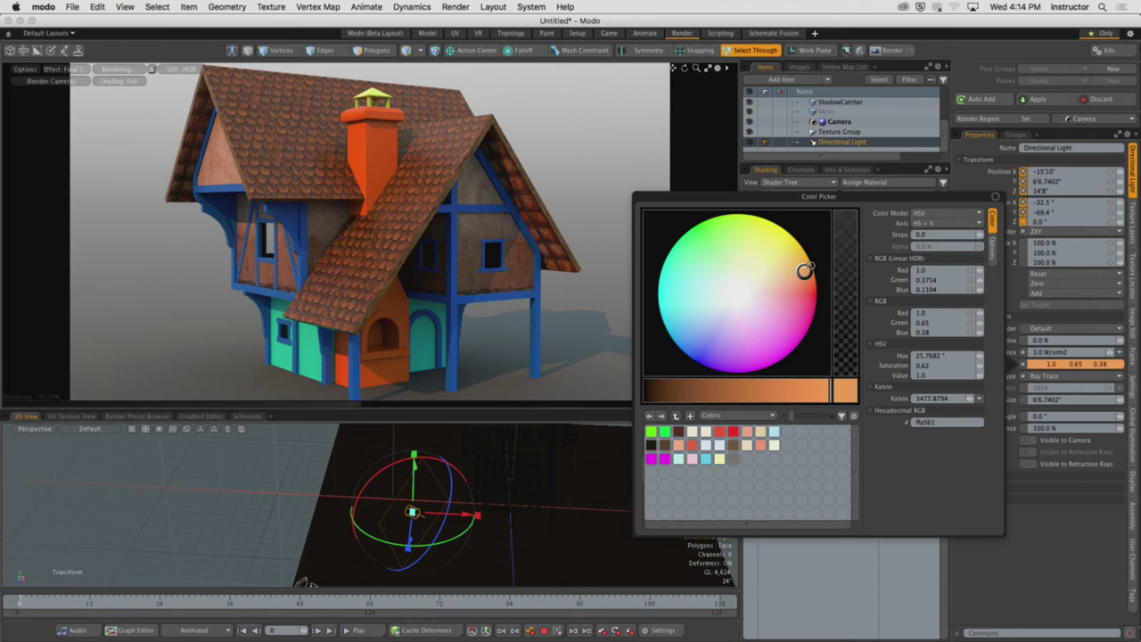
click(979, 399)
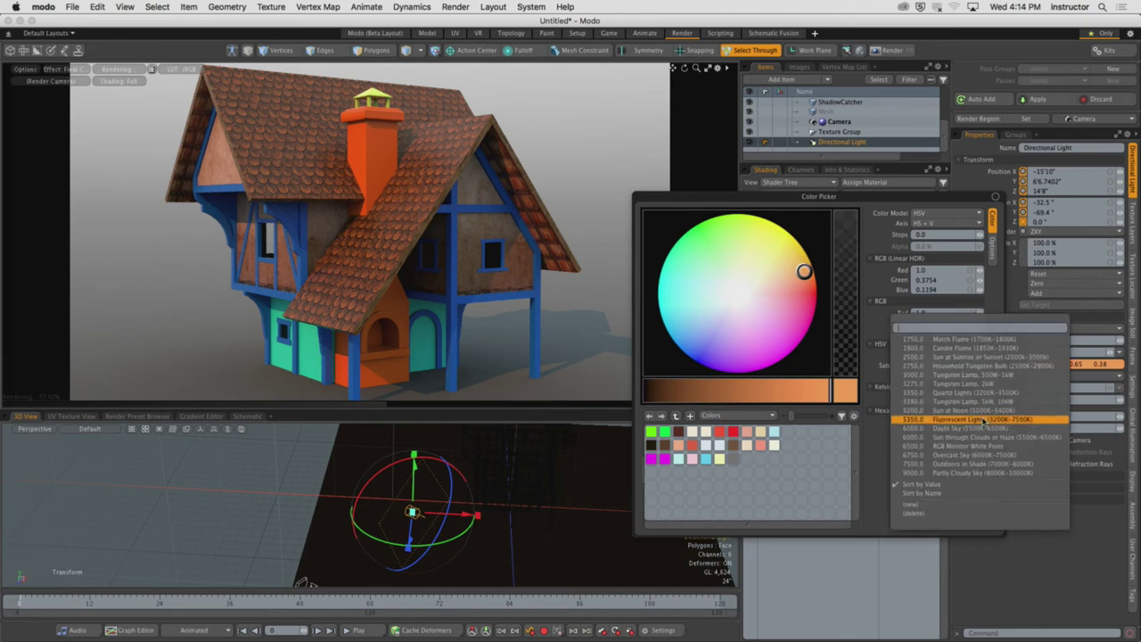
click(983, 439)
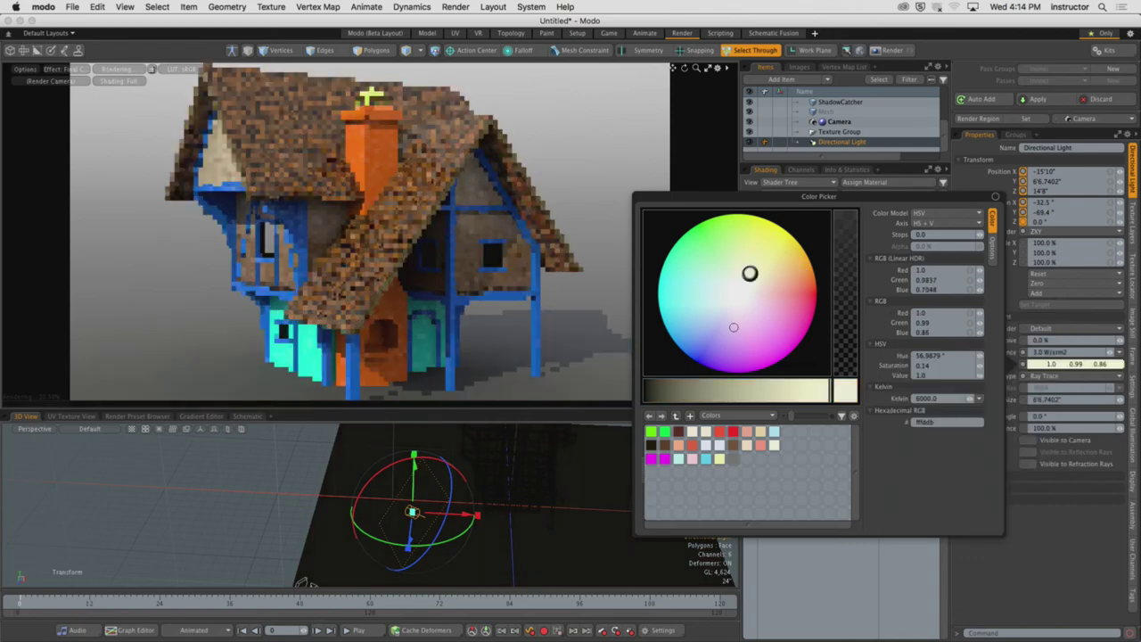
click(1042, 535)
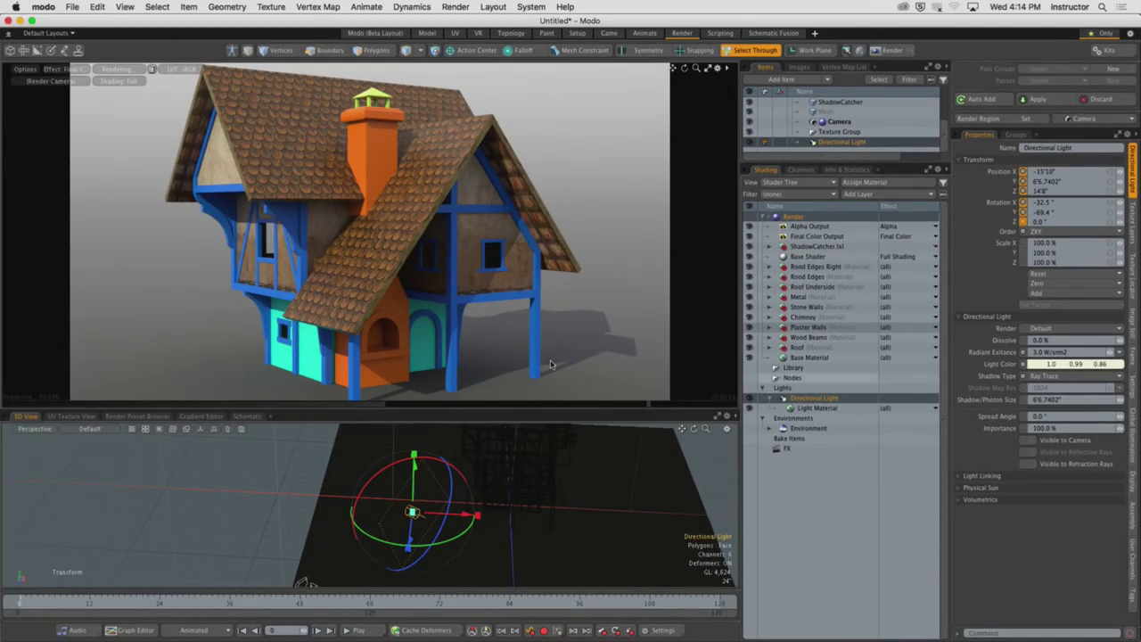
Zoom the render preview in on the cottage's right post and its ground shadow
scroll(388, 267, up, 8)
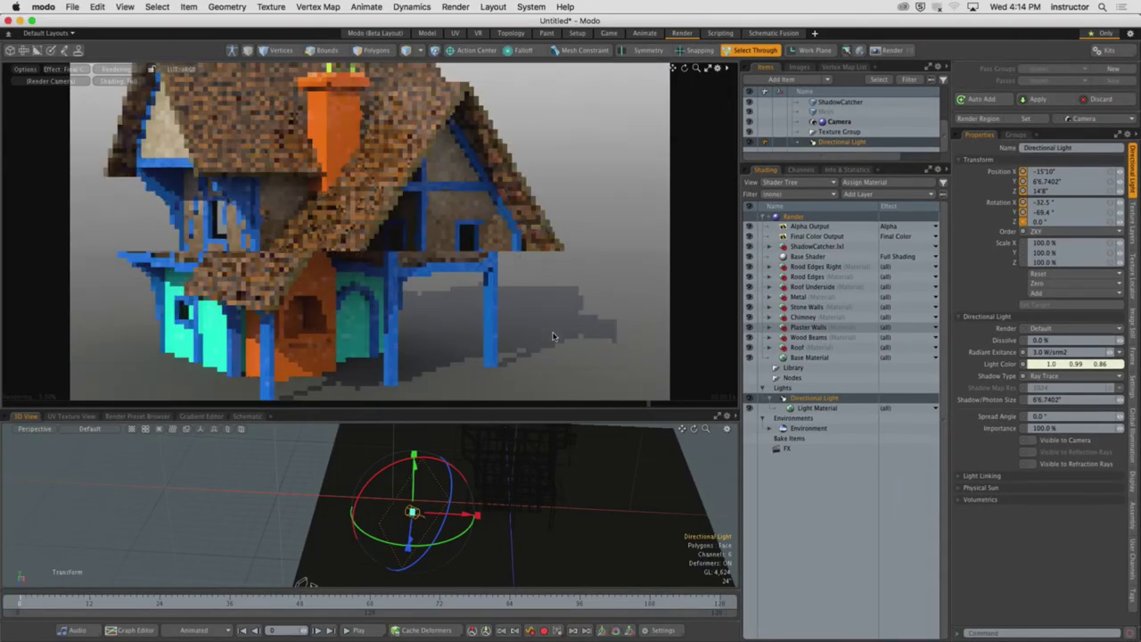
scroll(385, 254, up, 4)
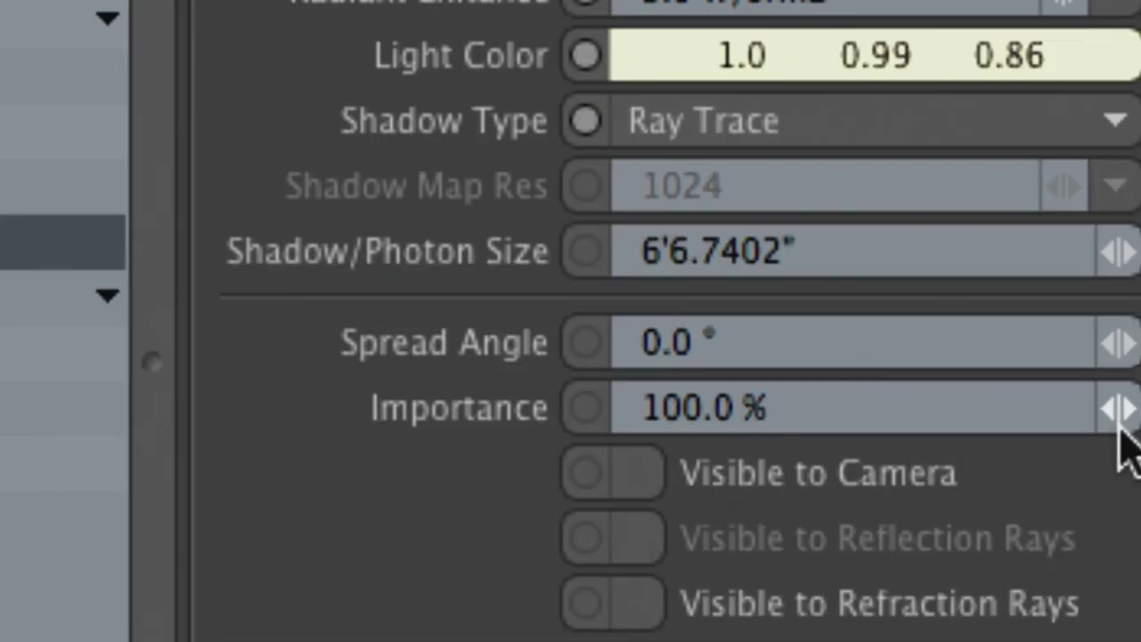
Set the Directional Light's Spread Angle to 3.0° to soften the shadow edges
click(912, 335)
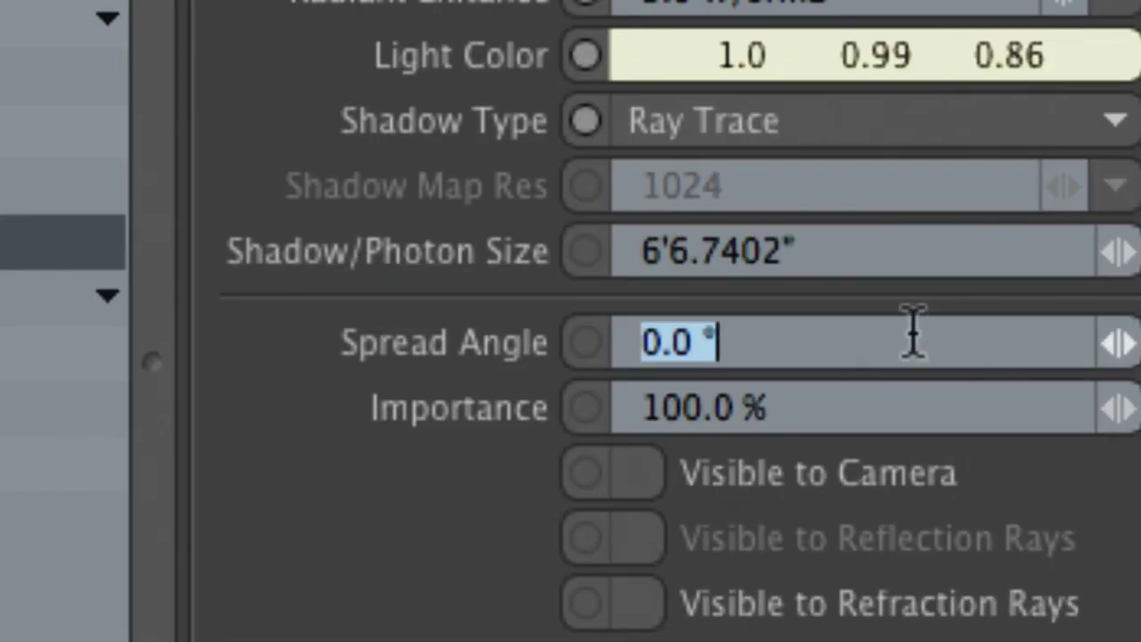
text(6)
key(Return)
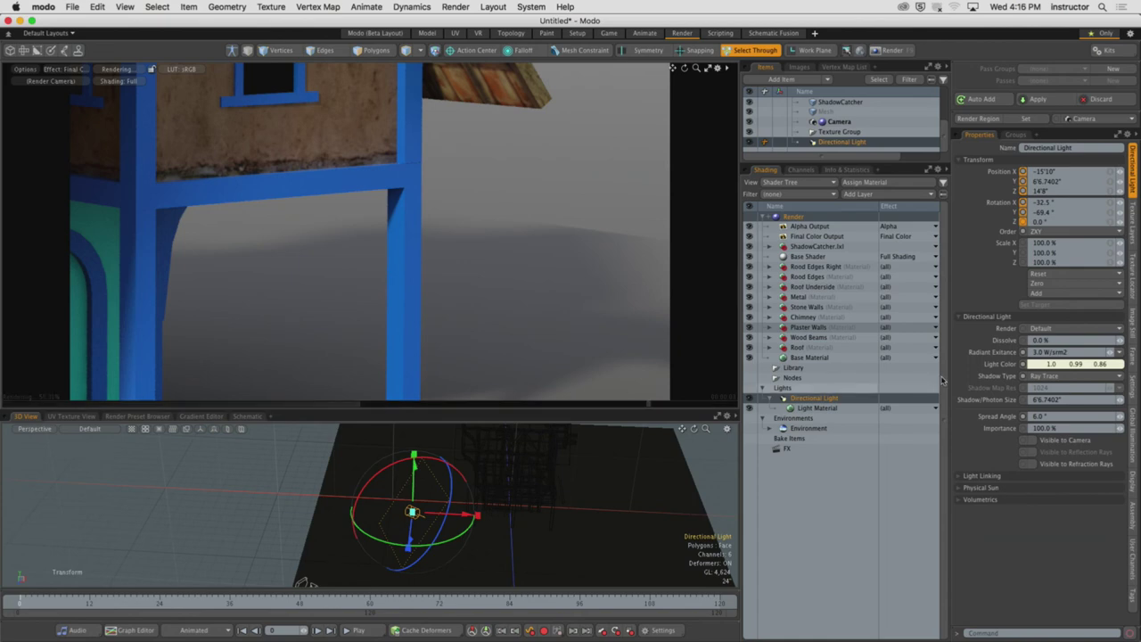
click(1036, 417)
text(8)
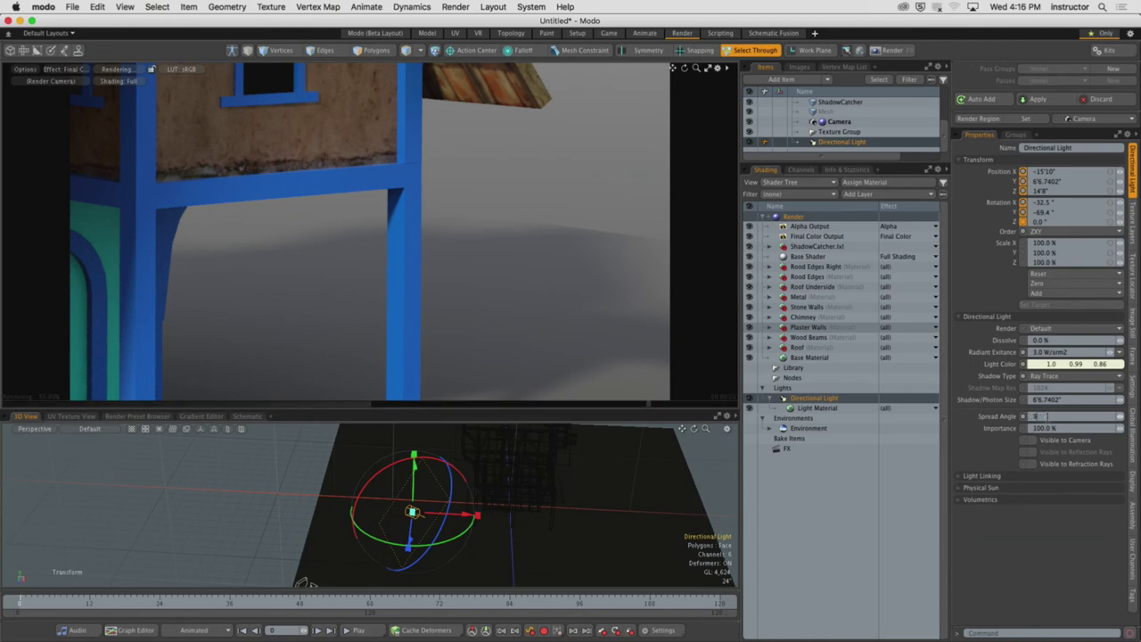
key(Return)
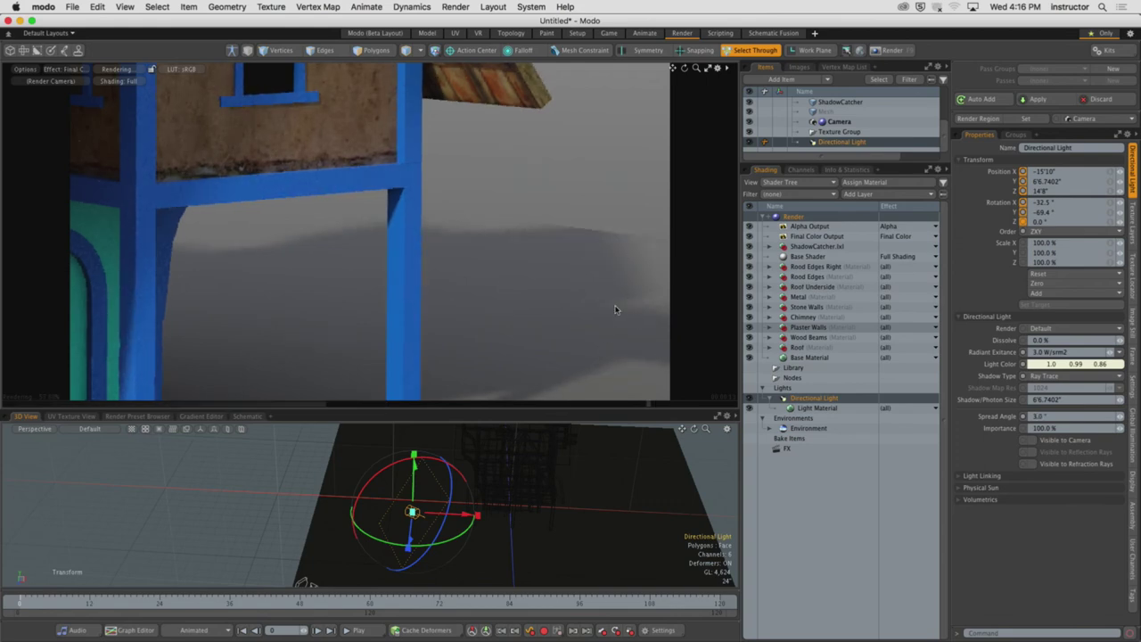
Select the ground plane polygon and scale it up to catch the cottage's shadow
alt+drag(616, 484, 511, 459)
key(3)
click(594, 460)
key(y)
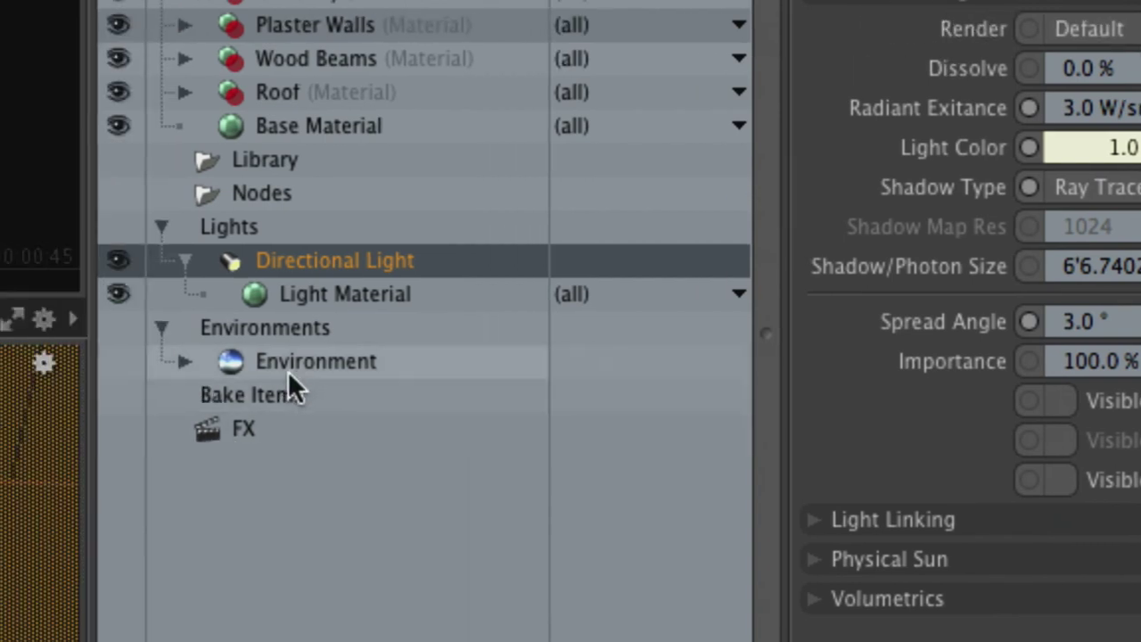
Expand the Environment, select its Environment Material, and enlarge the Items list
click(254, 363)
click(175, 363)
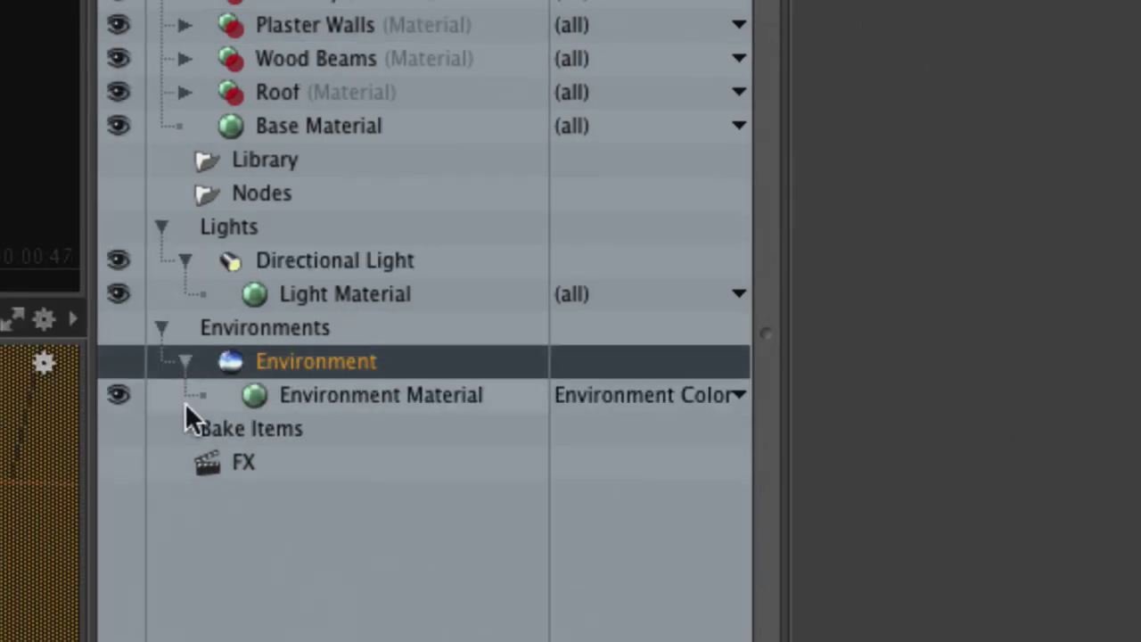
click(309, 397)
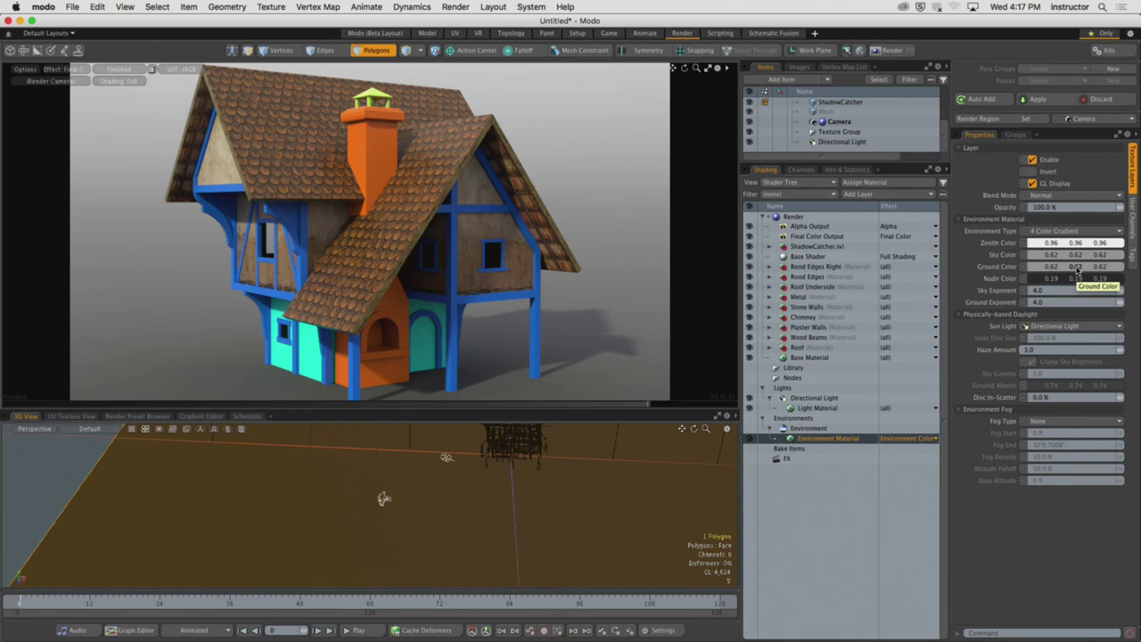
click(891, 166)
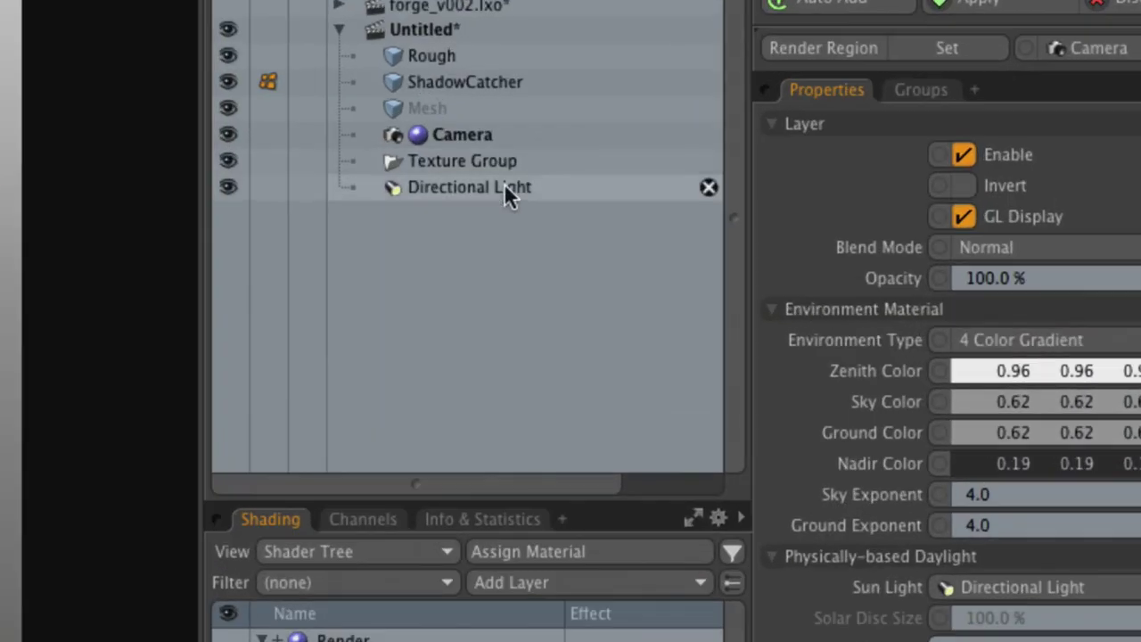
Select the Directional Light and enable Physical Sun in its properties
click(495, 192)
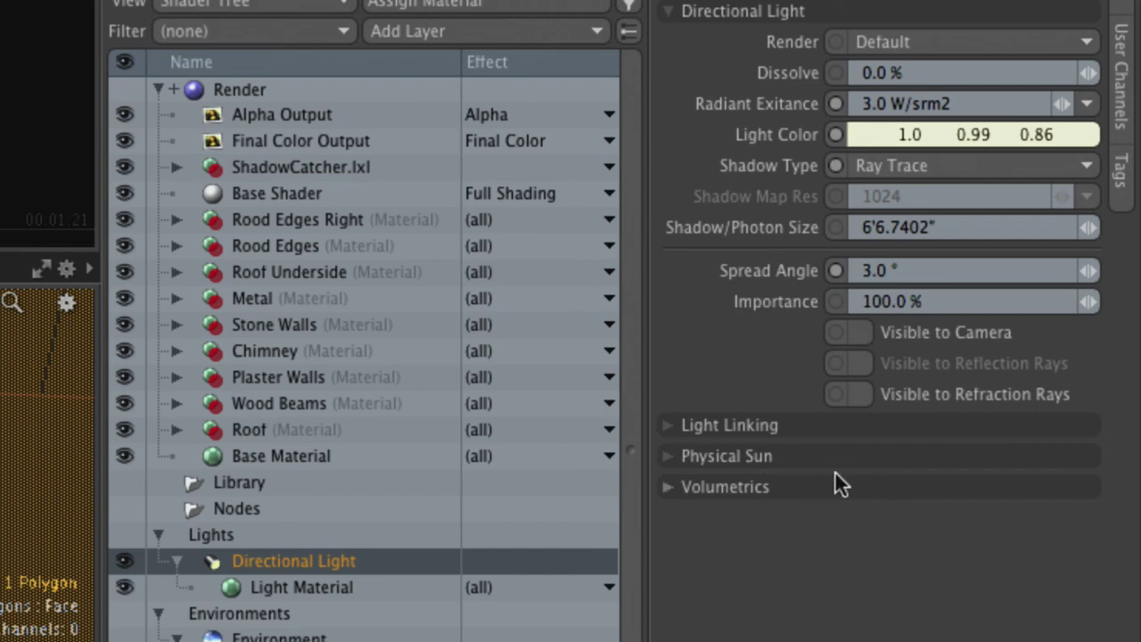
click(819, 457)
click(859, 488)
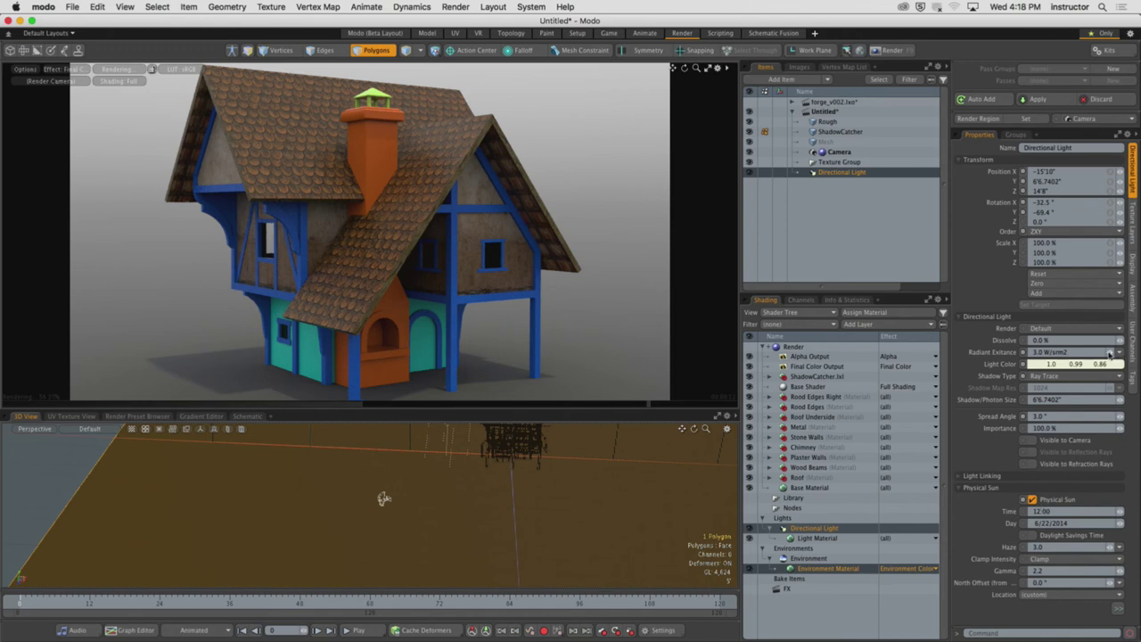
Raise Radiant Exitance to 5.97 W/srm2 and scrub the sun's time toward morning
drag(1109, 353, 1117, 353)
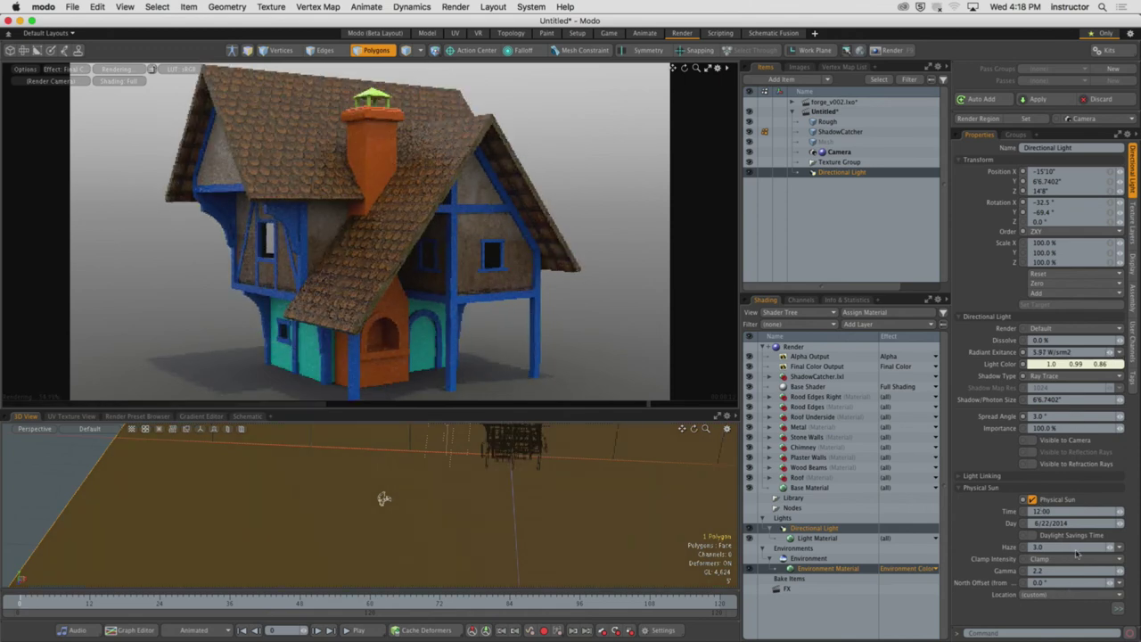
drag(1122, 515, 1101, 505)
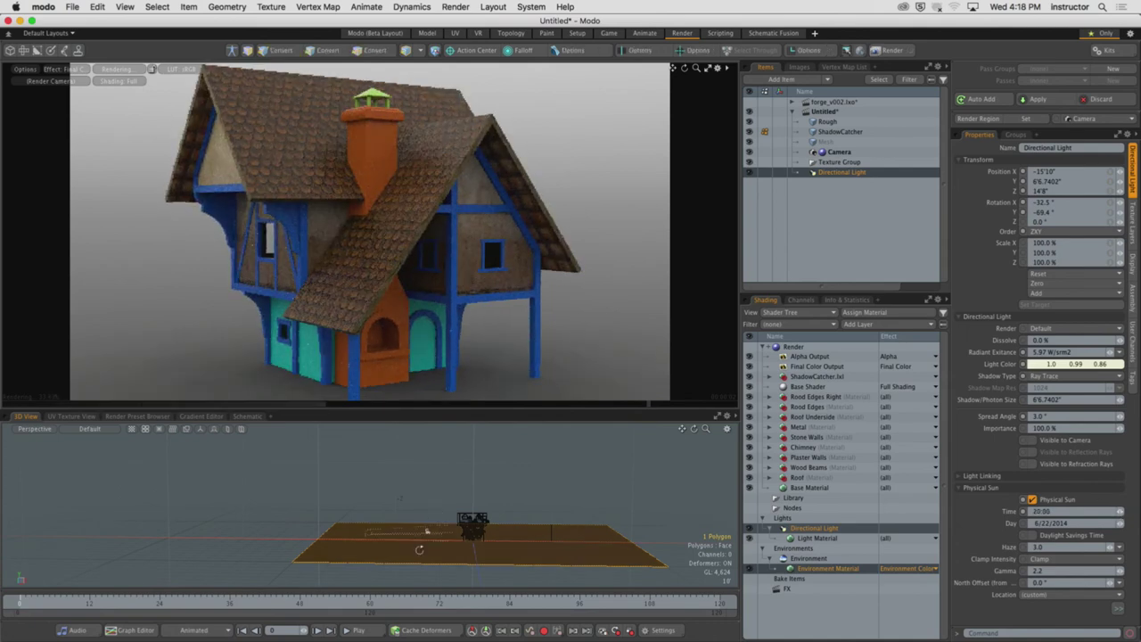
alt+drag(426, 531, 441, 533)
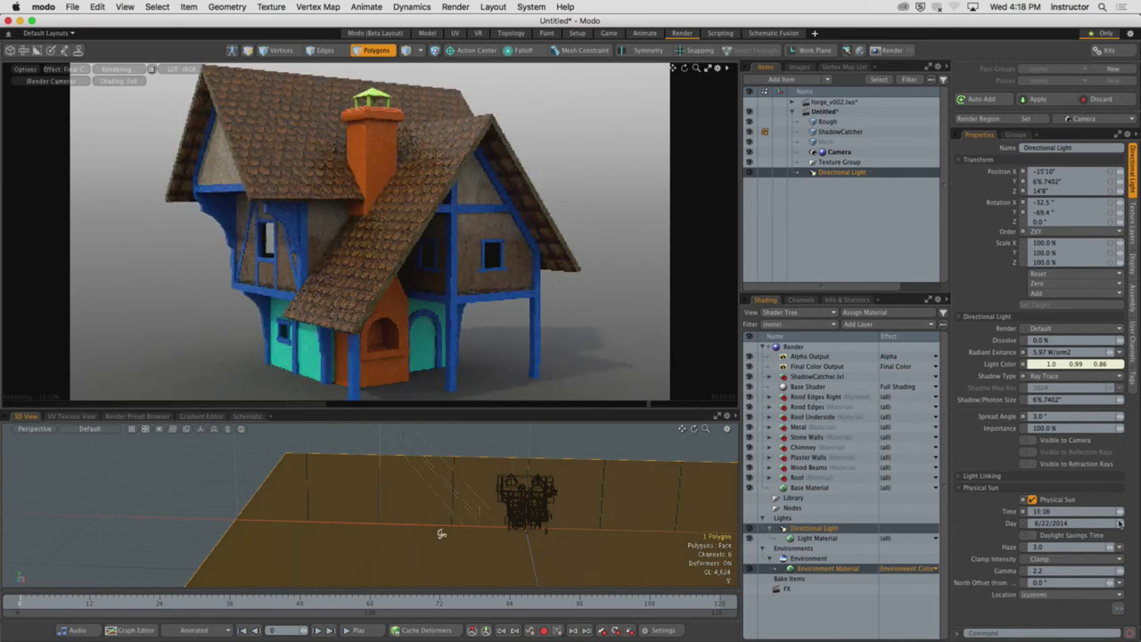
drag(440, 533, 441, 534)
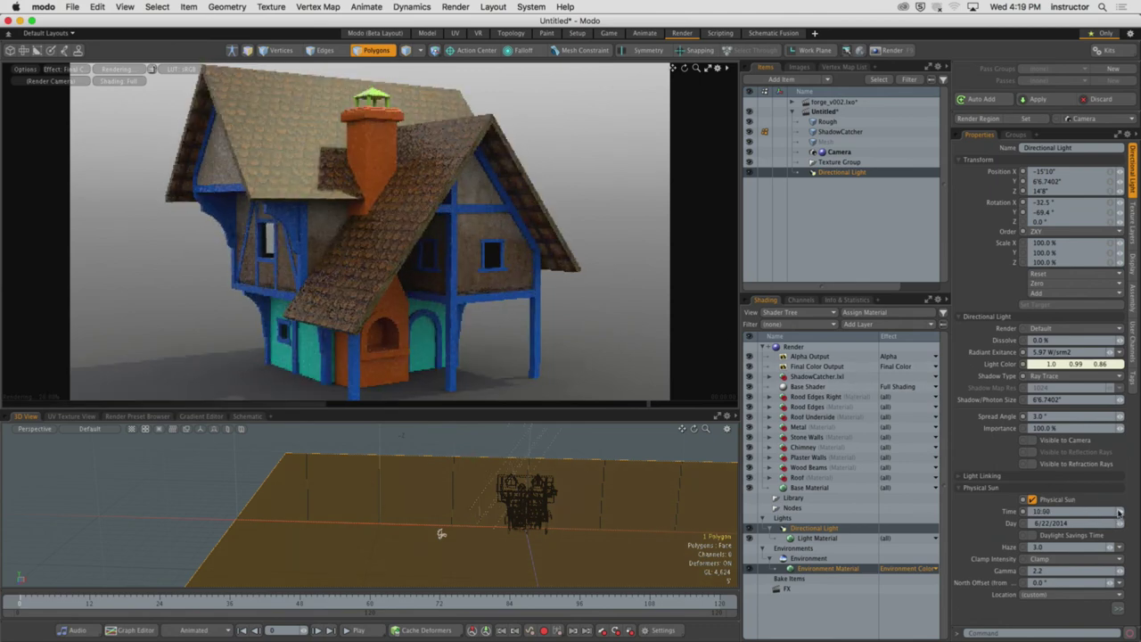
drag(441, 534, 440, 533)
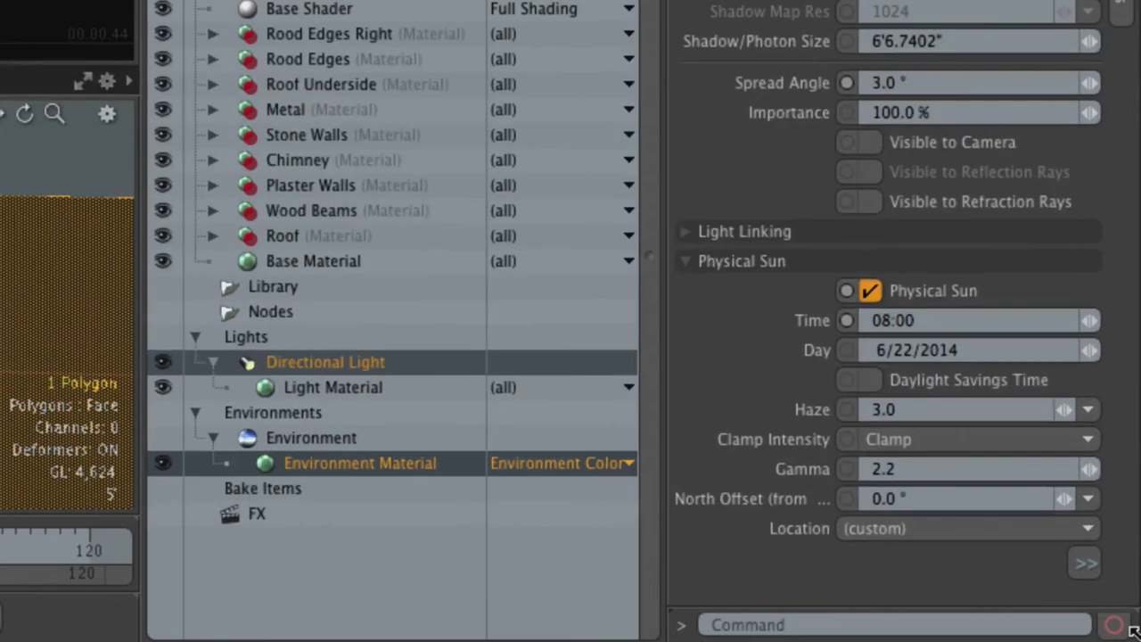
Switch the Environment Material to Physically-based Daylight, then maximize and resume the render preview
click(308, 463)
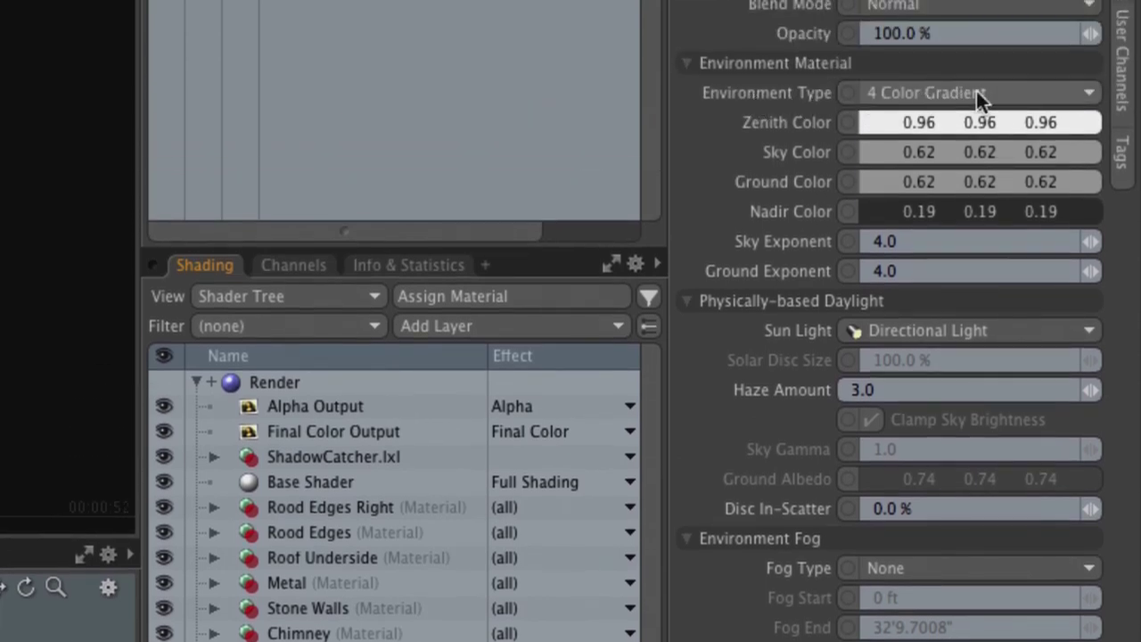
click(1034, 97)
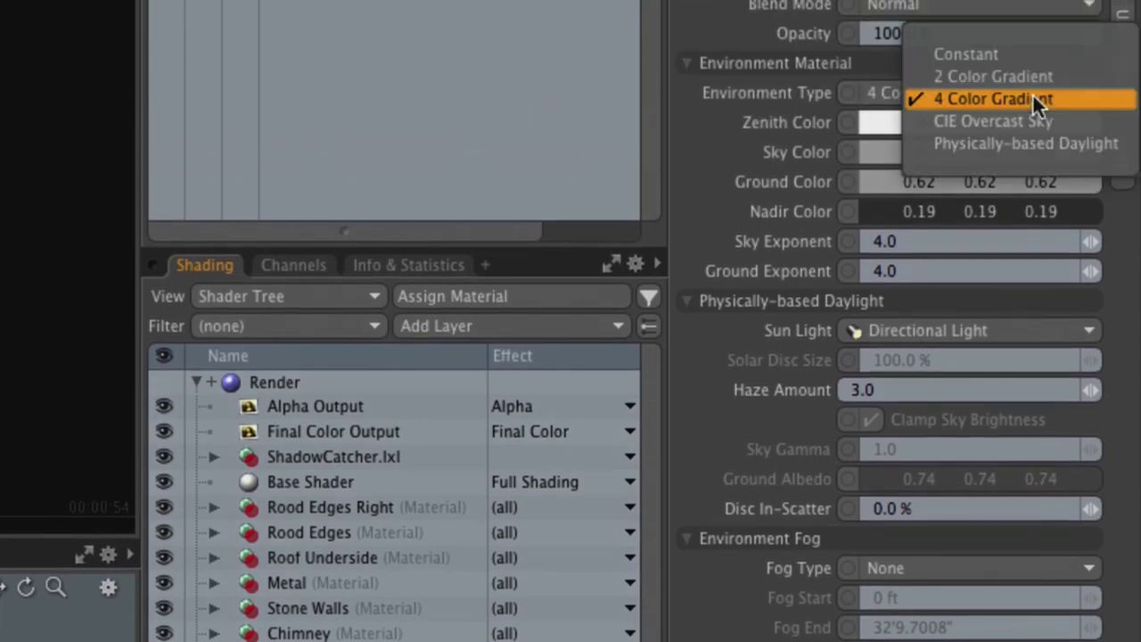
click(1113, 156)
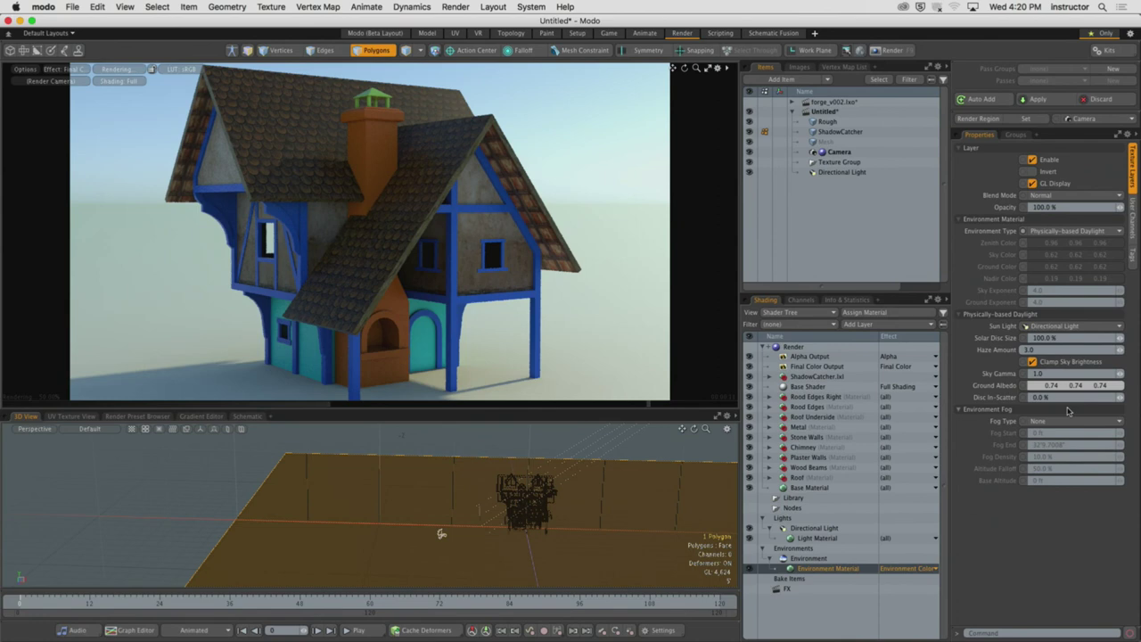
click(708, 68)
click(363, 323)
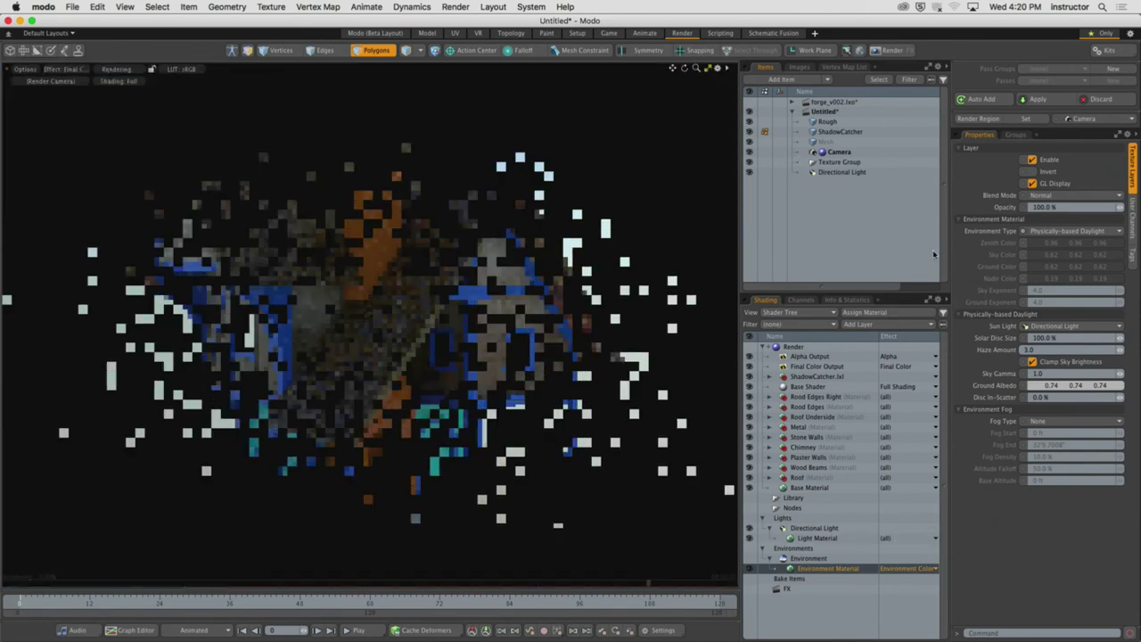
Select the Directional Light and drag its Physical Sun Time from 08:00 to 19:58
click(851, 172)
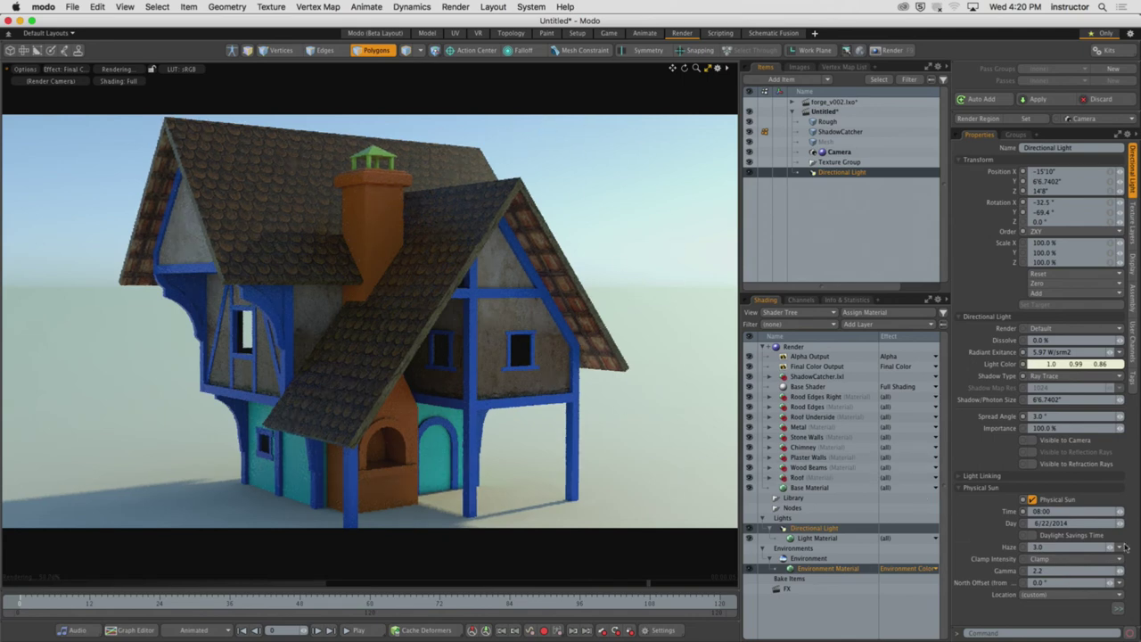
drag(1122, 515, 1123, 511)
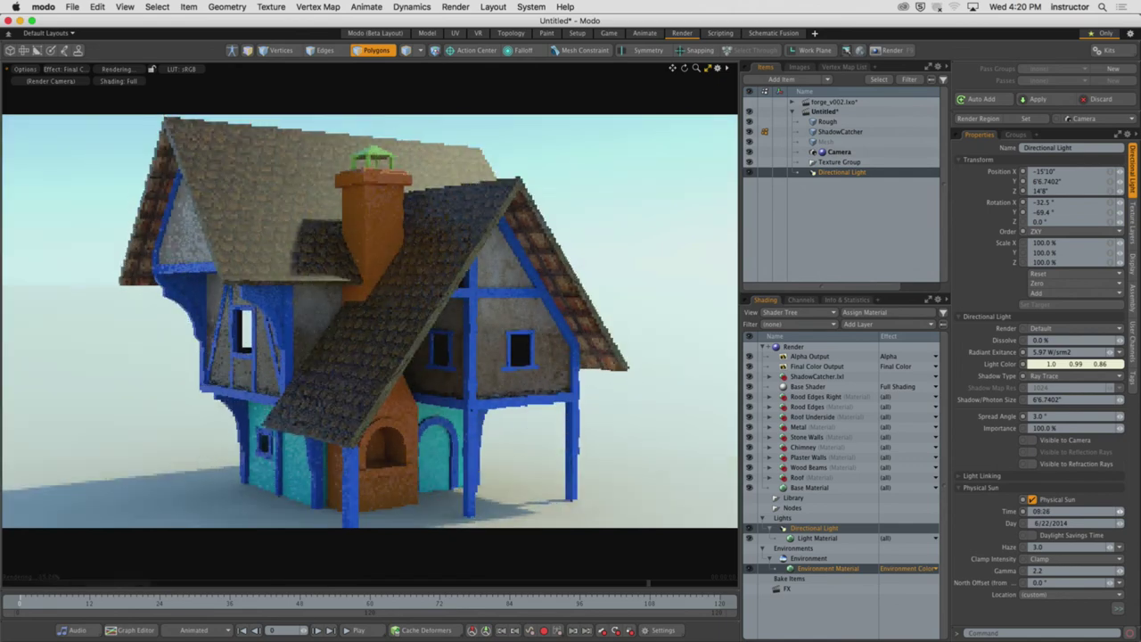
drag(1123, 511, 1123, 497)
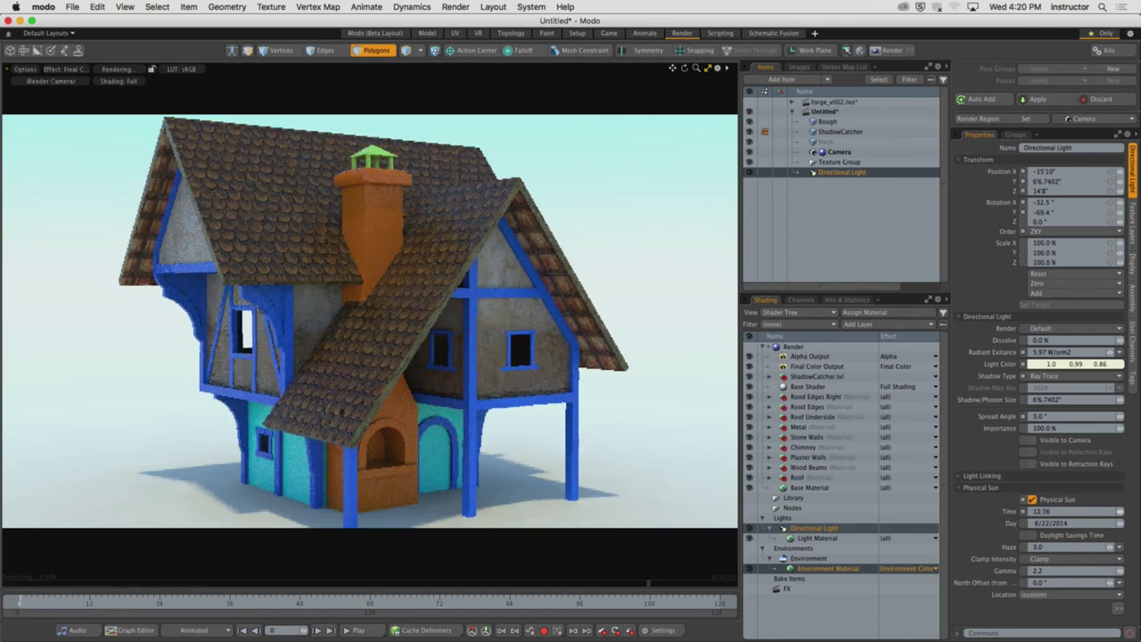
drag(1074, 511, 1140, 511)
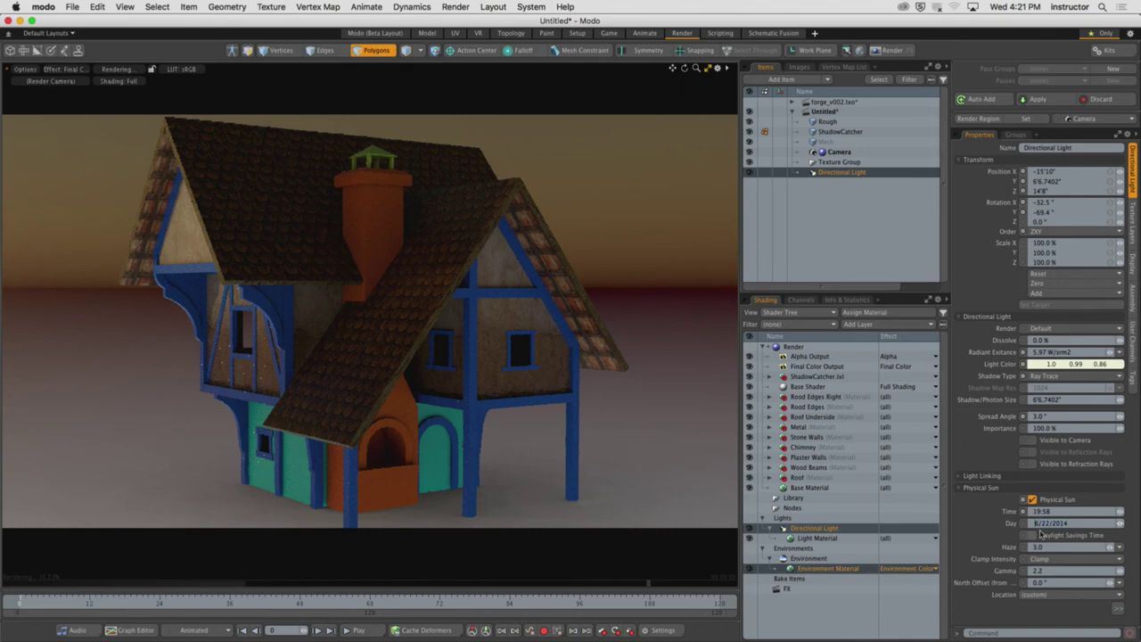
Set the Physical Sun Day to 10/24/2018 and check the re-rendered preview
text(10)
key(Return)
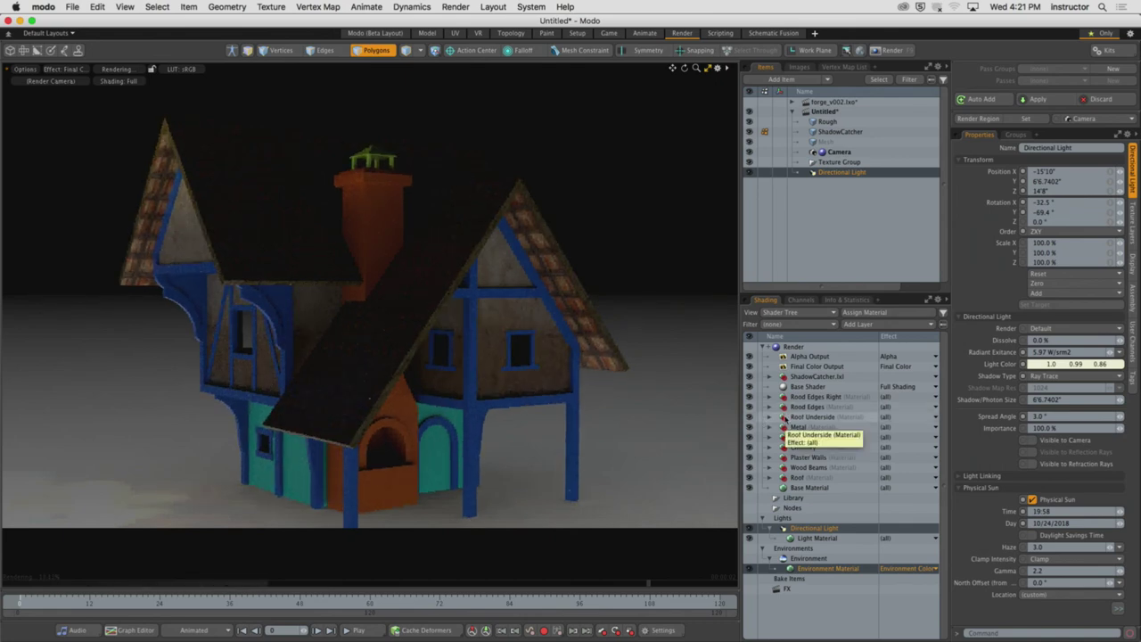
scroll(436, 412, down, 5)
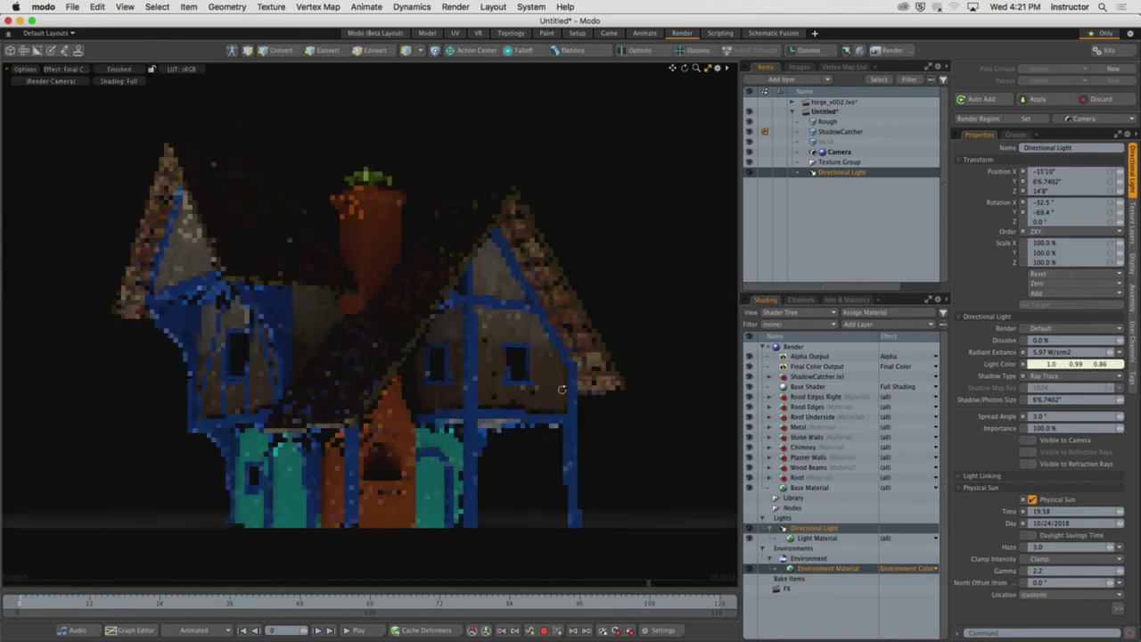
scroll(159, 407, down, 5)
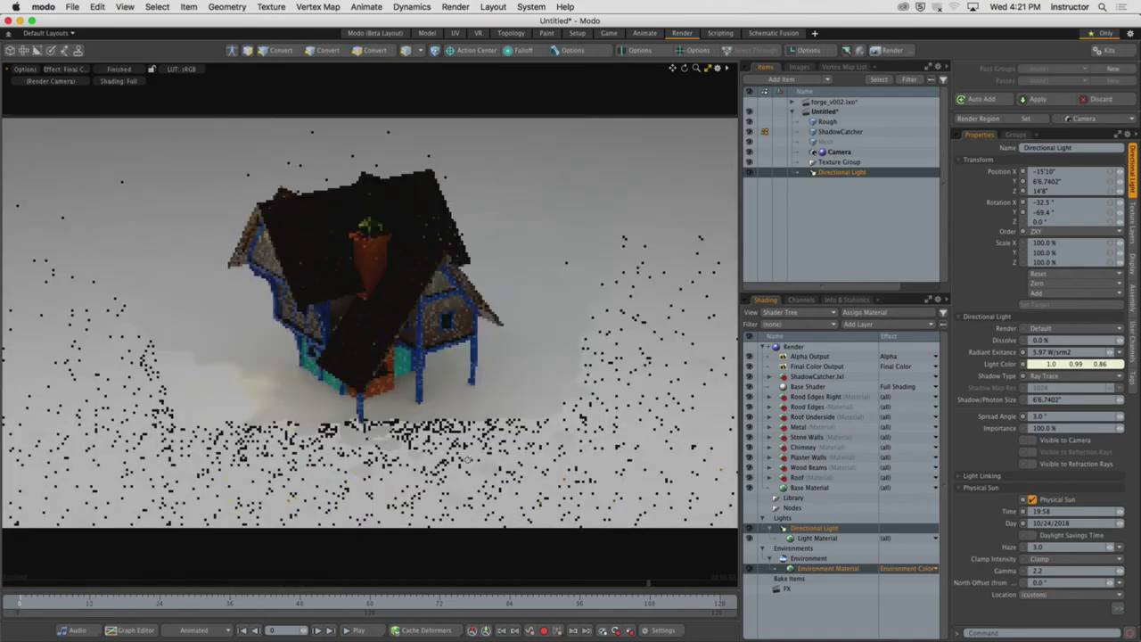
scroll(159, 407, up, 10)
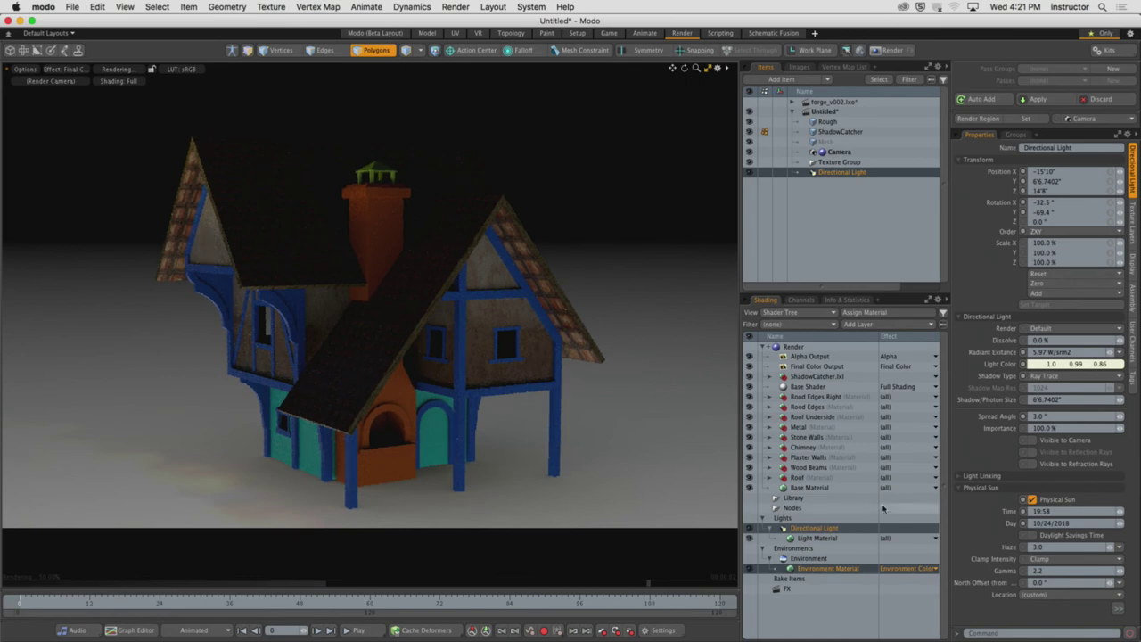
Try sun times of 16:56, 17:10, 18:02 and 15:18, then settle on 14:52
drag(1121, 514, 1125, 514)
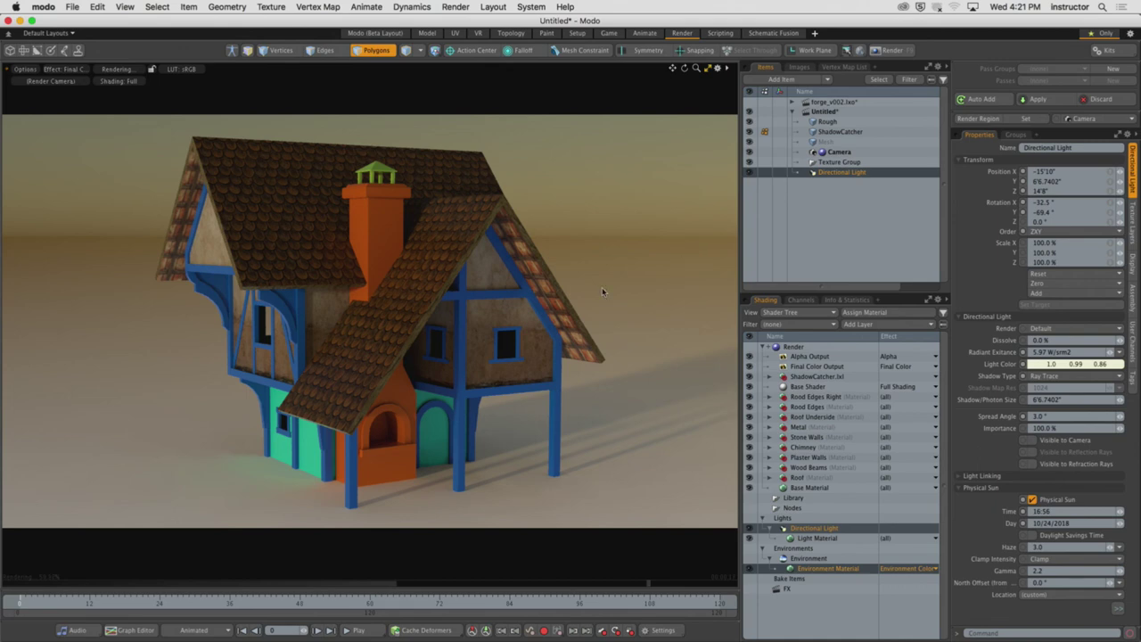
click(1122, 517)
click(1121, 517)
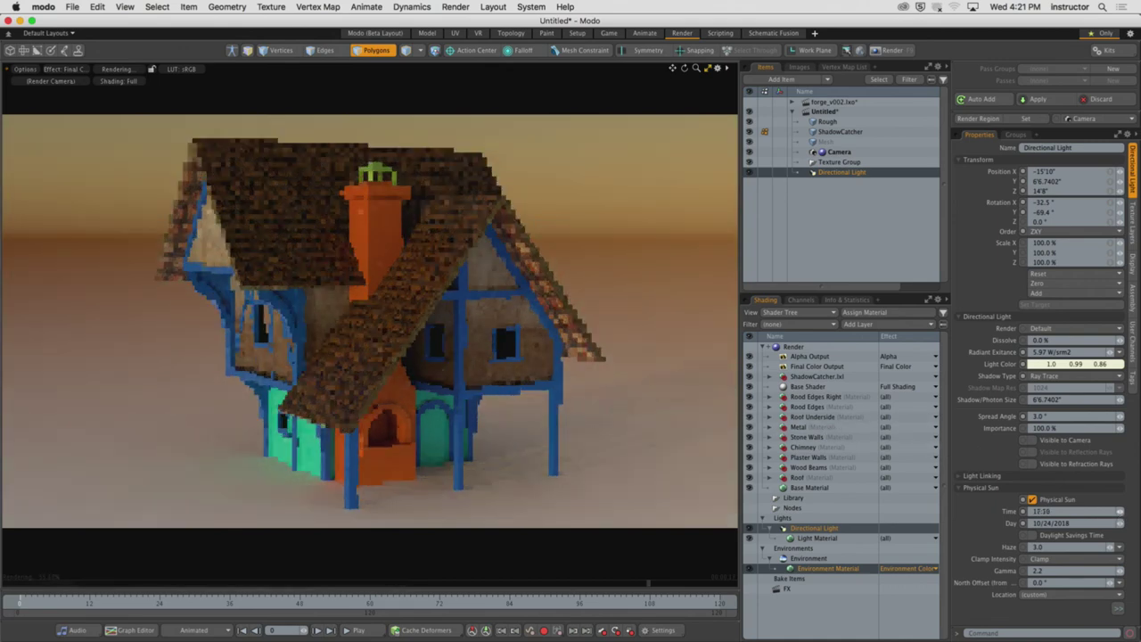
drag(1121, 517, 1131, 517)
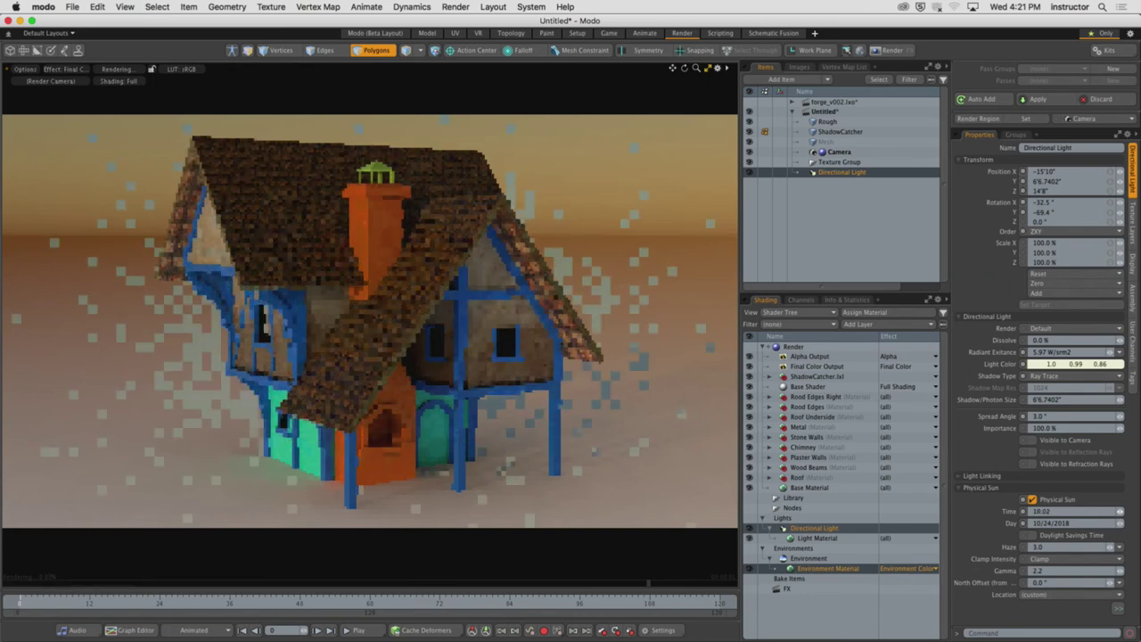
click(1122, 515)
click(1121, 515)
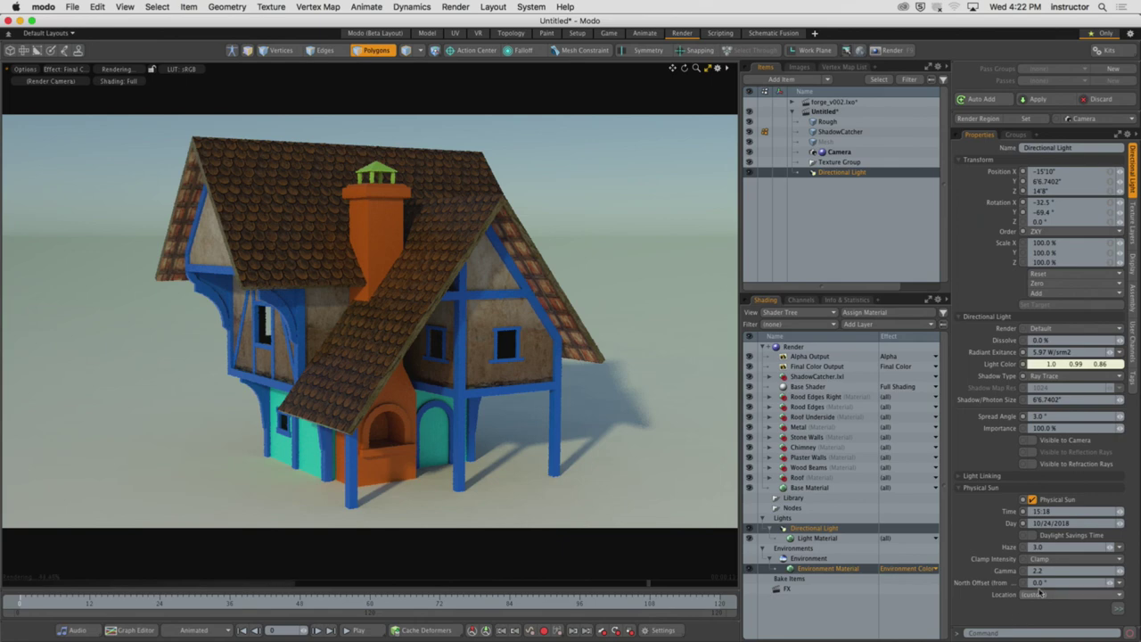
drag(1119, 512, 1118, 514)
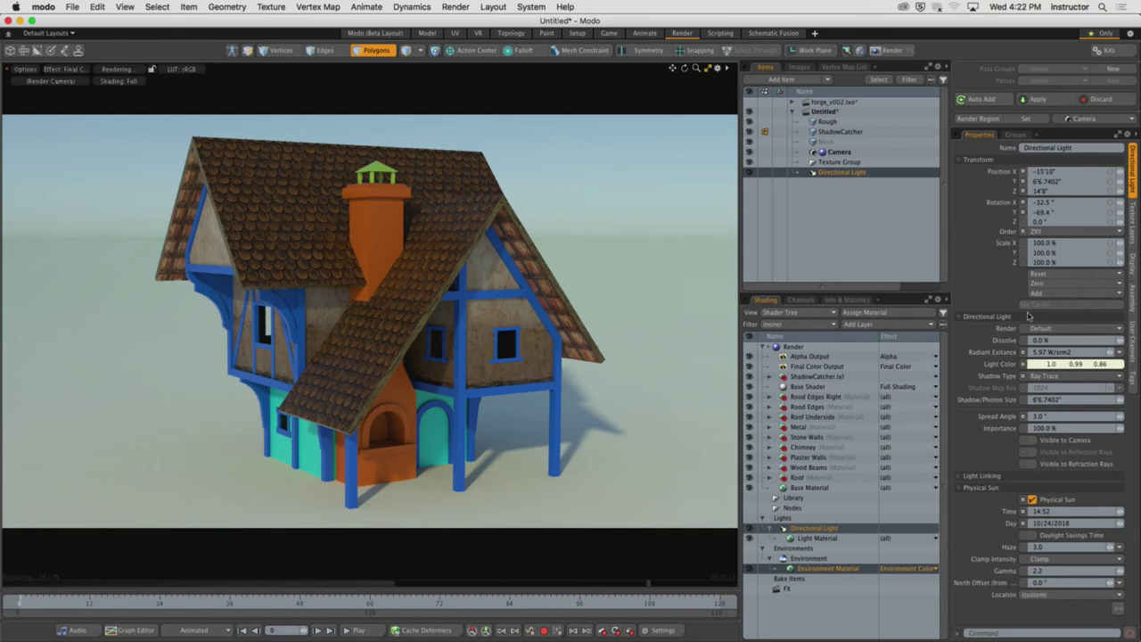
Collapse the Directional Light section and nudge the sun time to 14:54
click(990, 319)
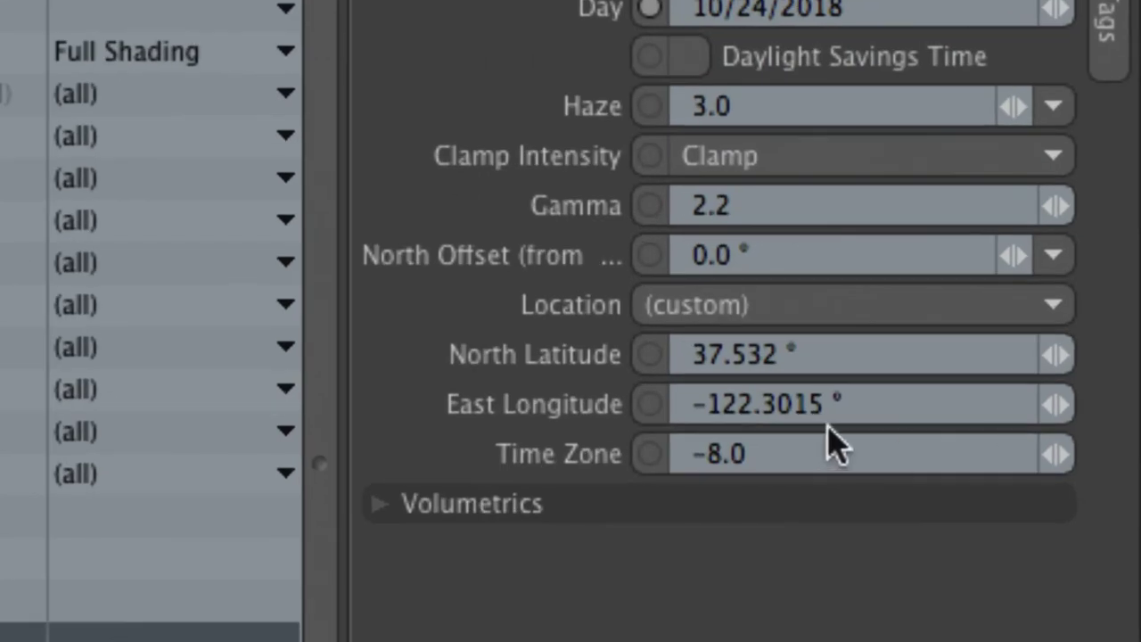
click(833, 359)
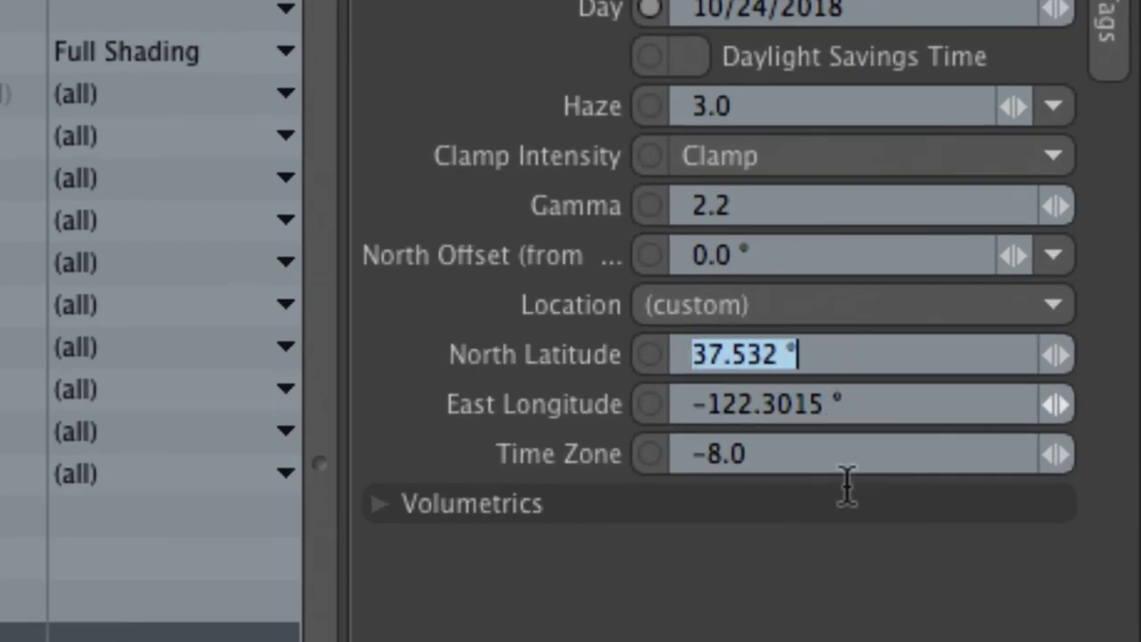
click(751, 255)
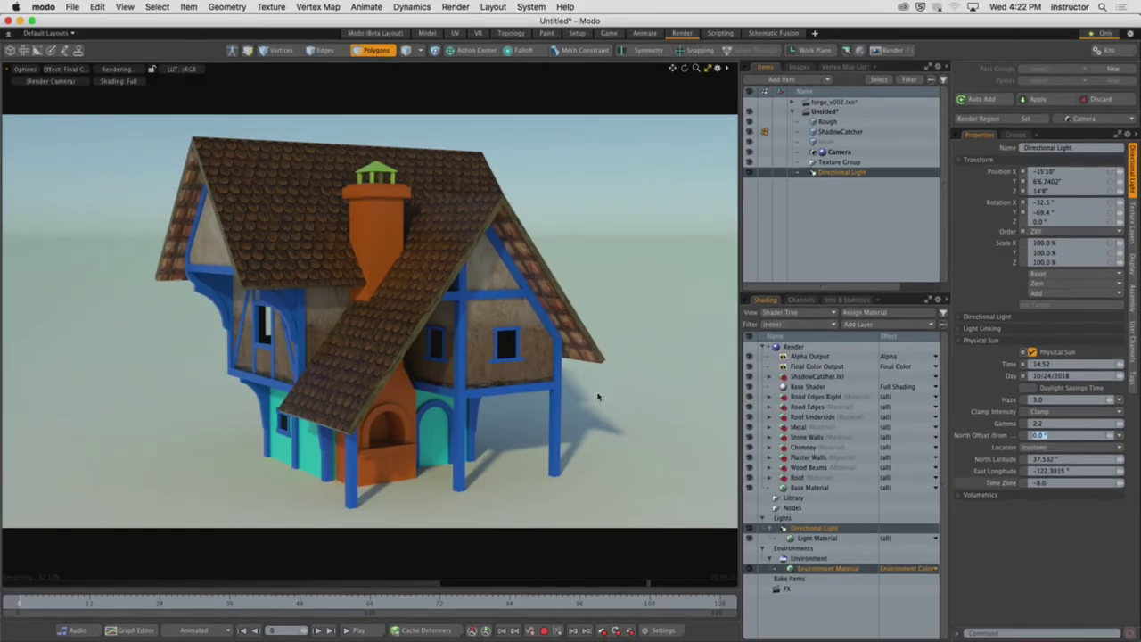
drag(1119, 365, 1119, 365)
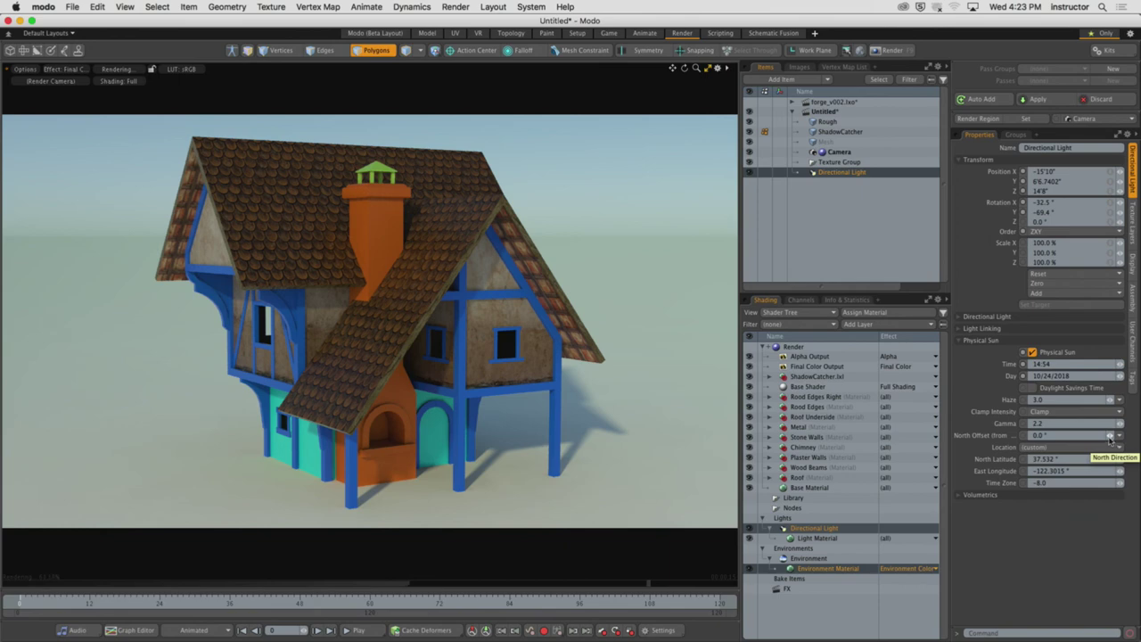
Rotate the sun's North Offset from 0.0° through -20° and -58° to -123.5°
drag(1110, 439, 1110, 455)
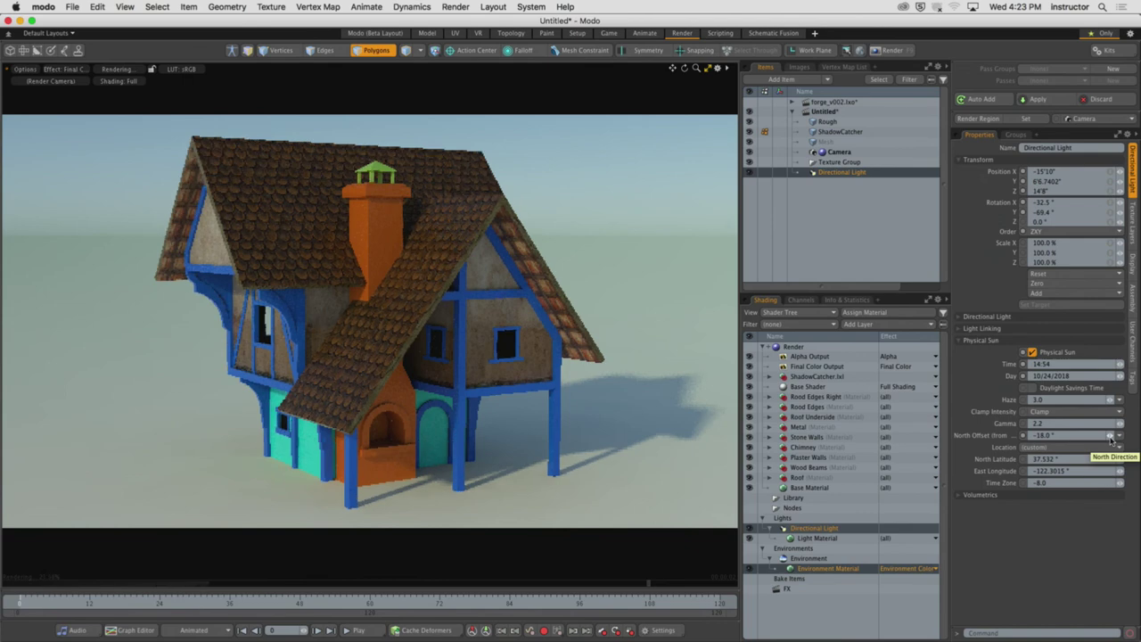
drag(1109, 437, 1108, 462)
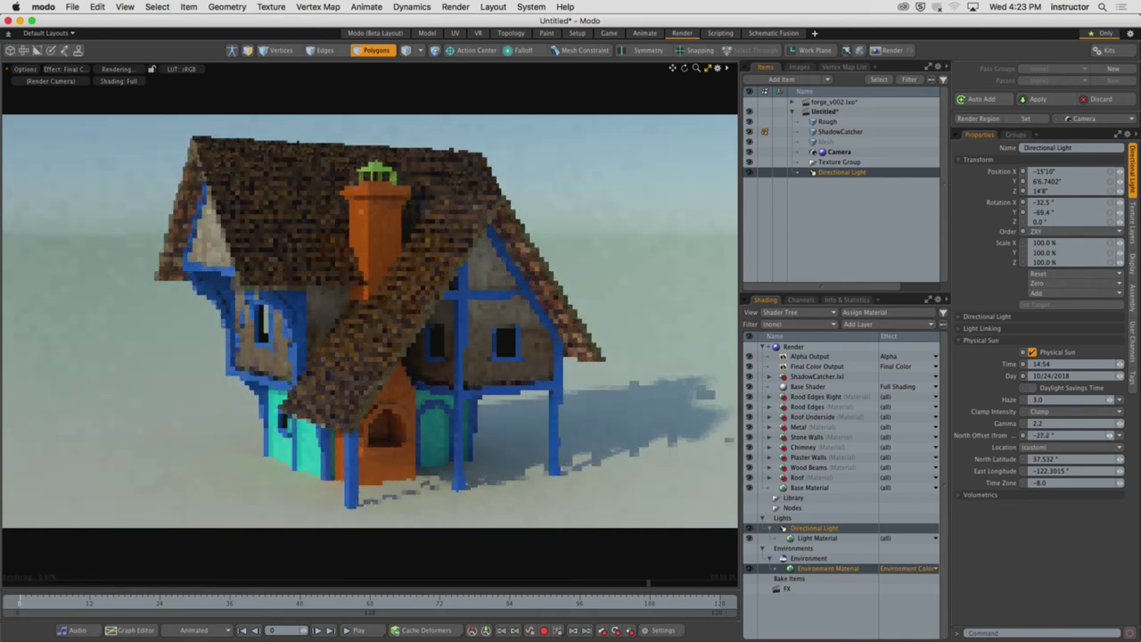
drag(1108, 462, 1109, 640)
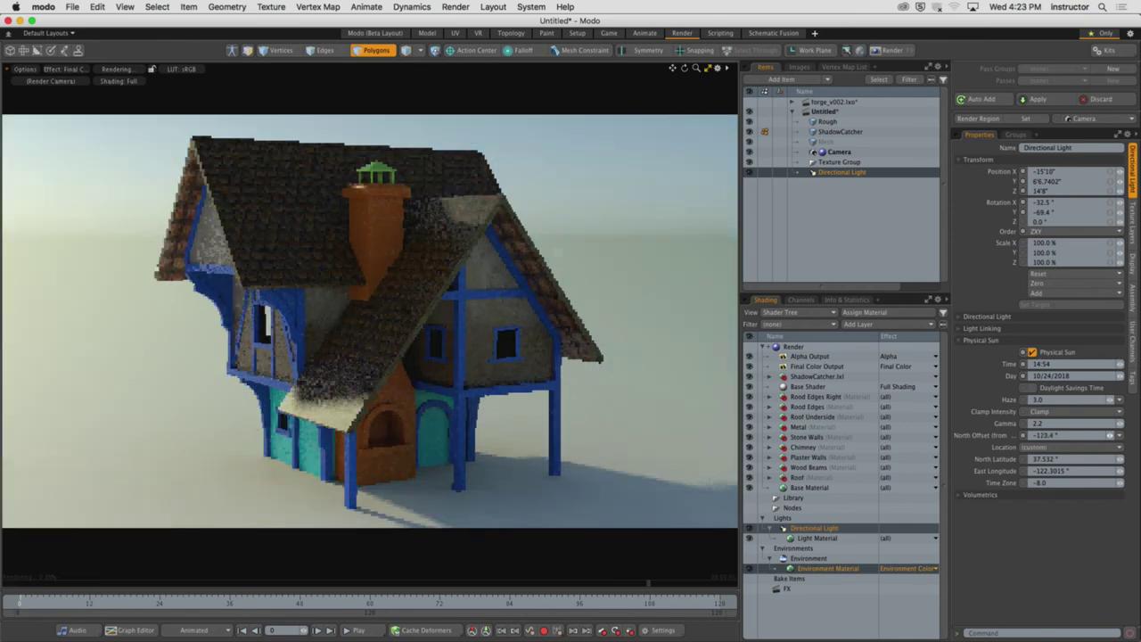
drag(1110, 435, 1110, 436)
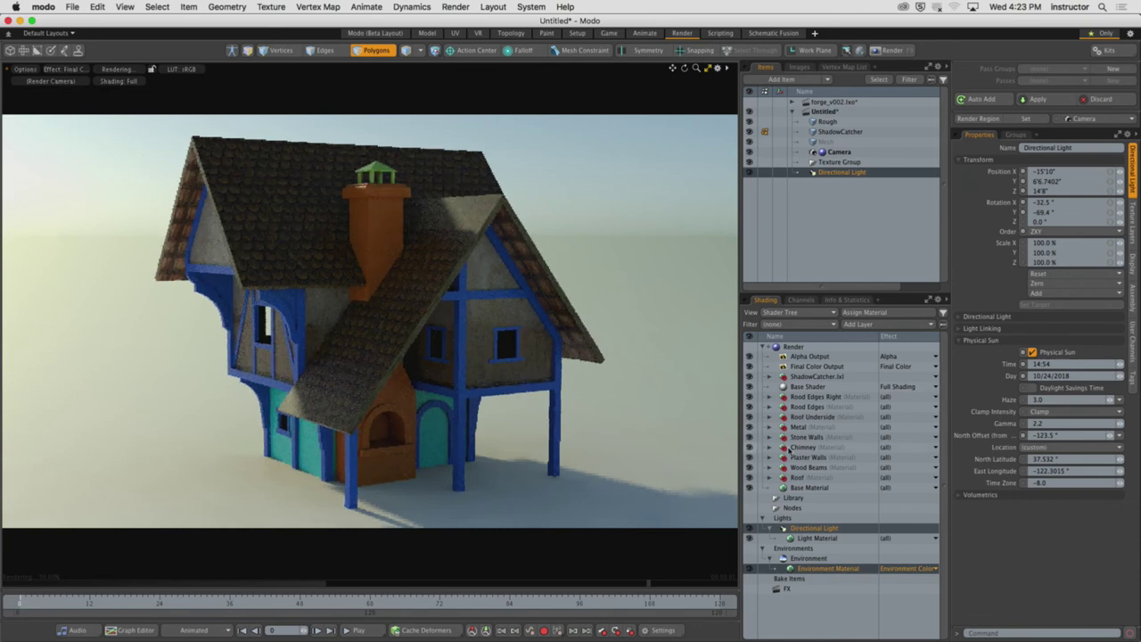
Expand Directional Light and toggle Visible to Camera on, then back off
click(988, 317)
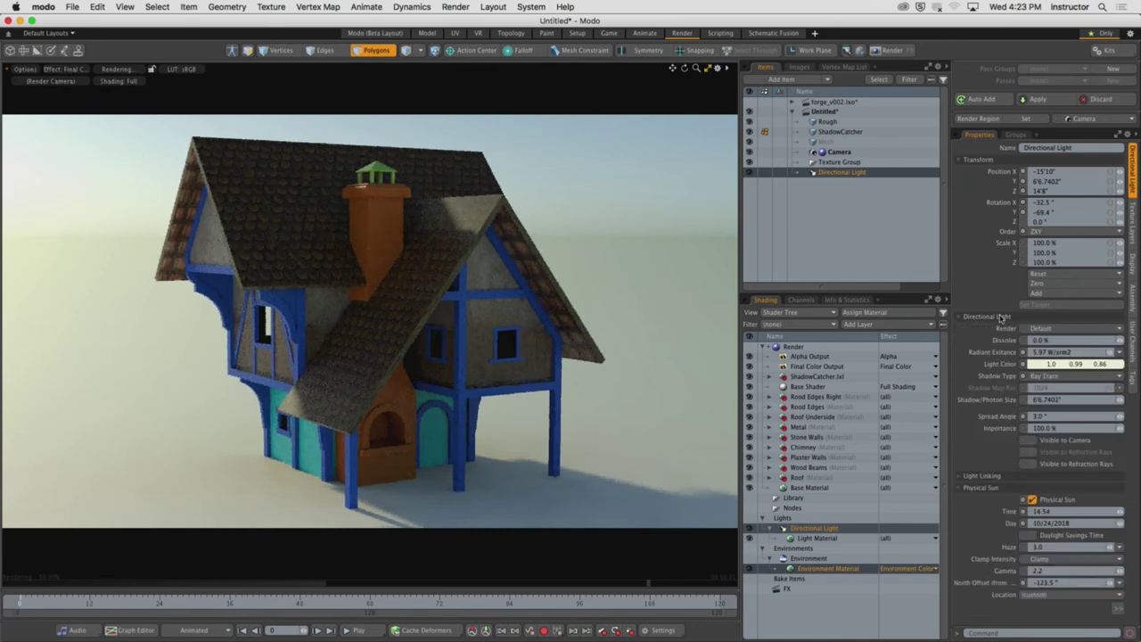
click(1028, 441)
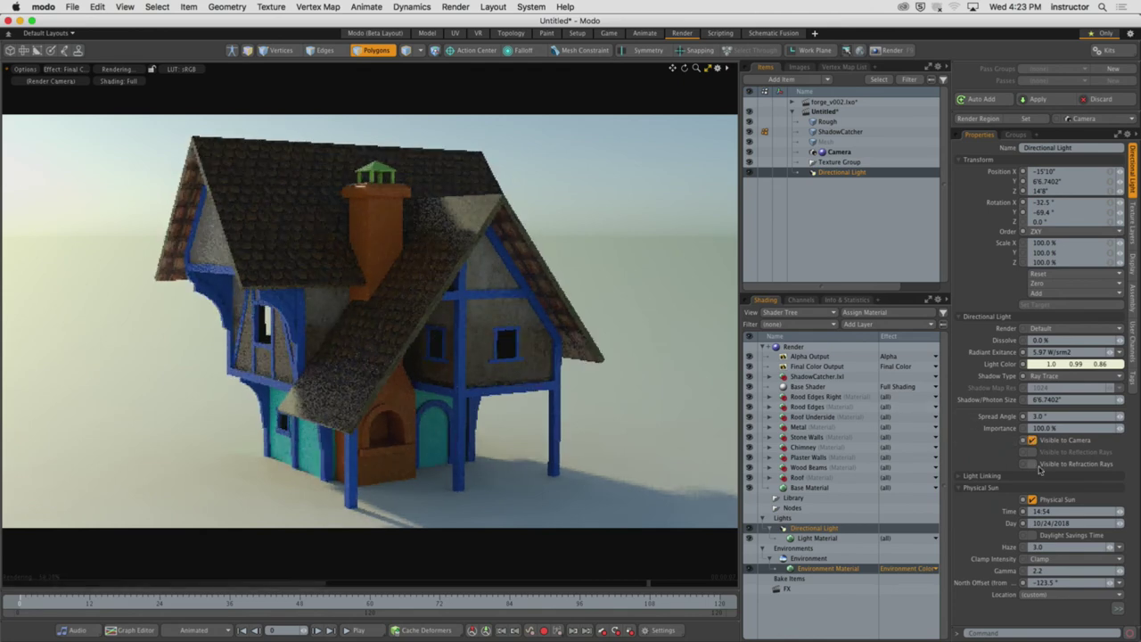
click(1030, 440)
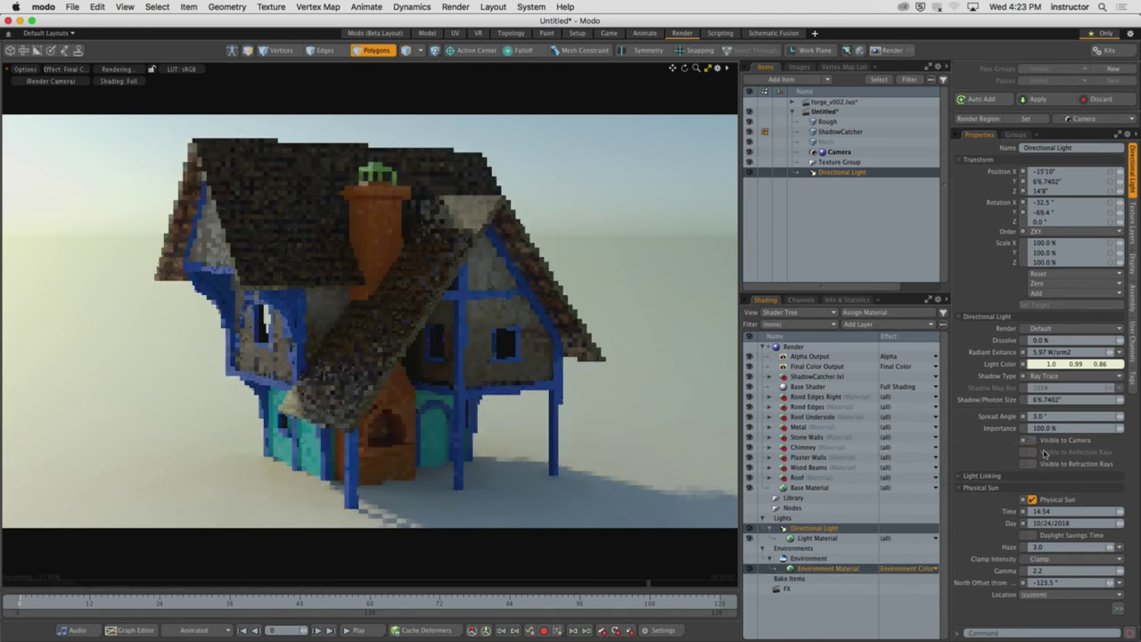
Set Clamp Intensity to Replace, briefly trying Clamp before returning to Replace
click(1070, 559)
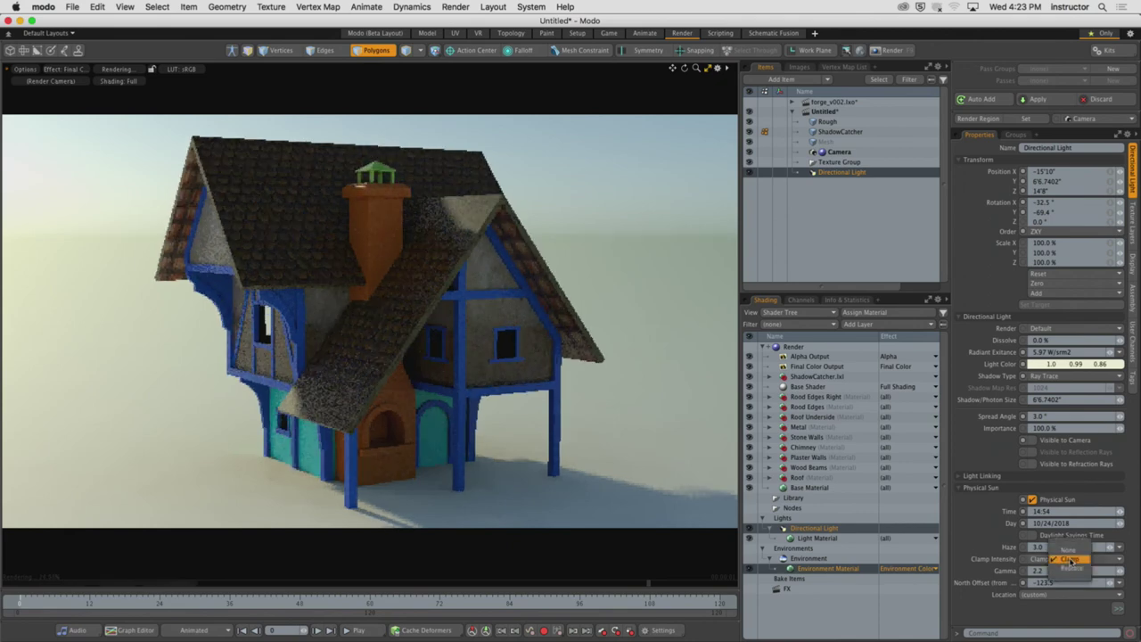
click(1077, 568)
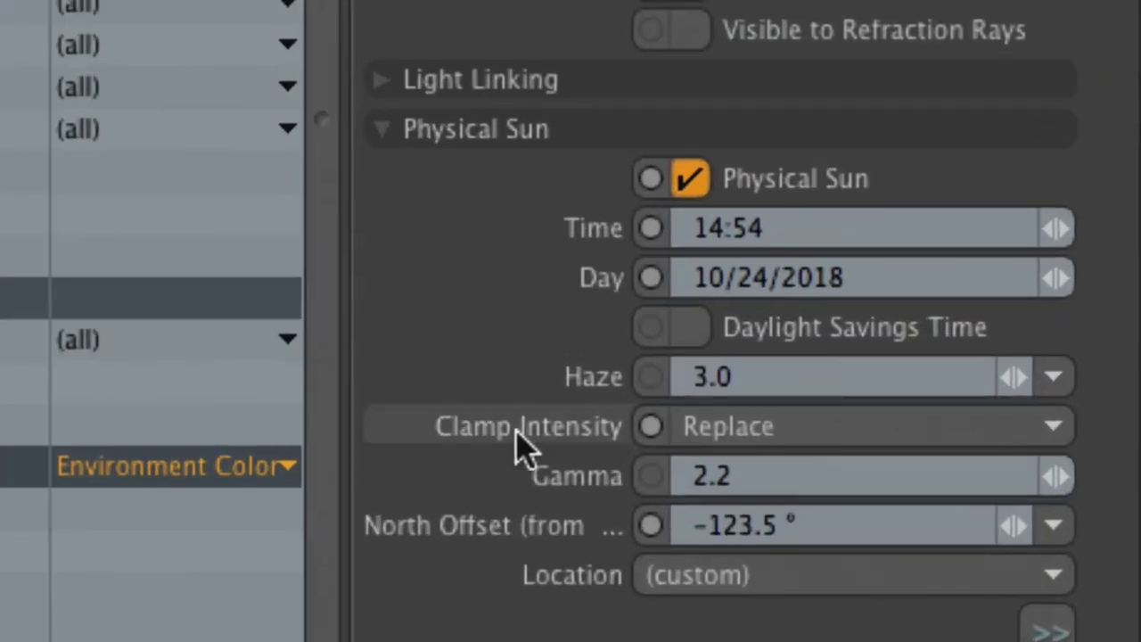
click(811, 428)
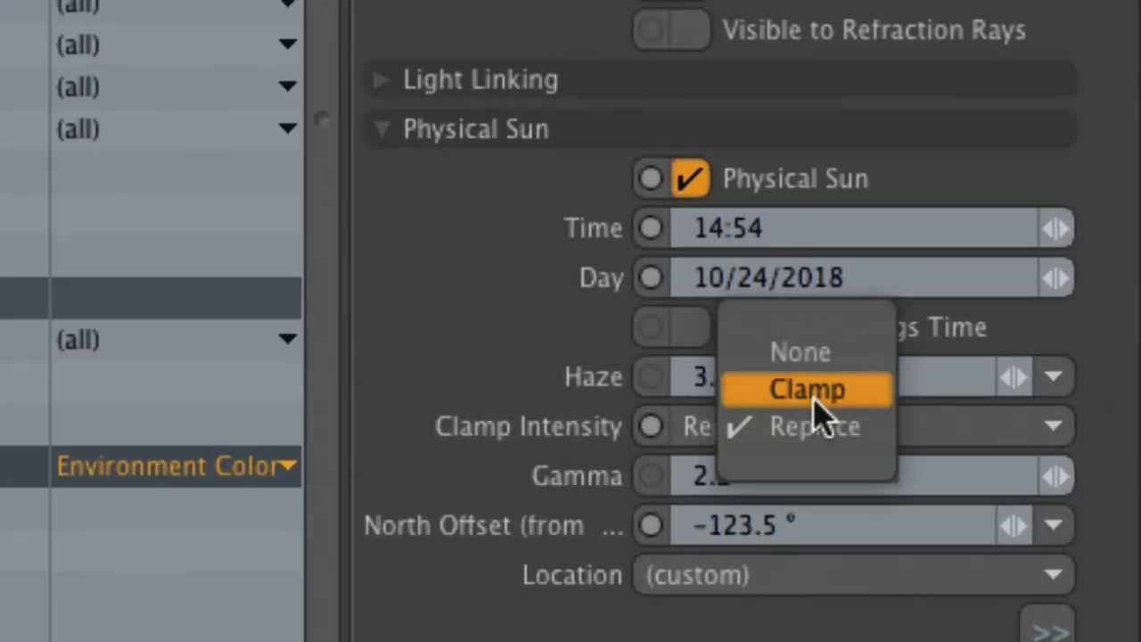
click(818, 407)
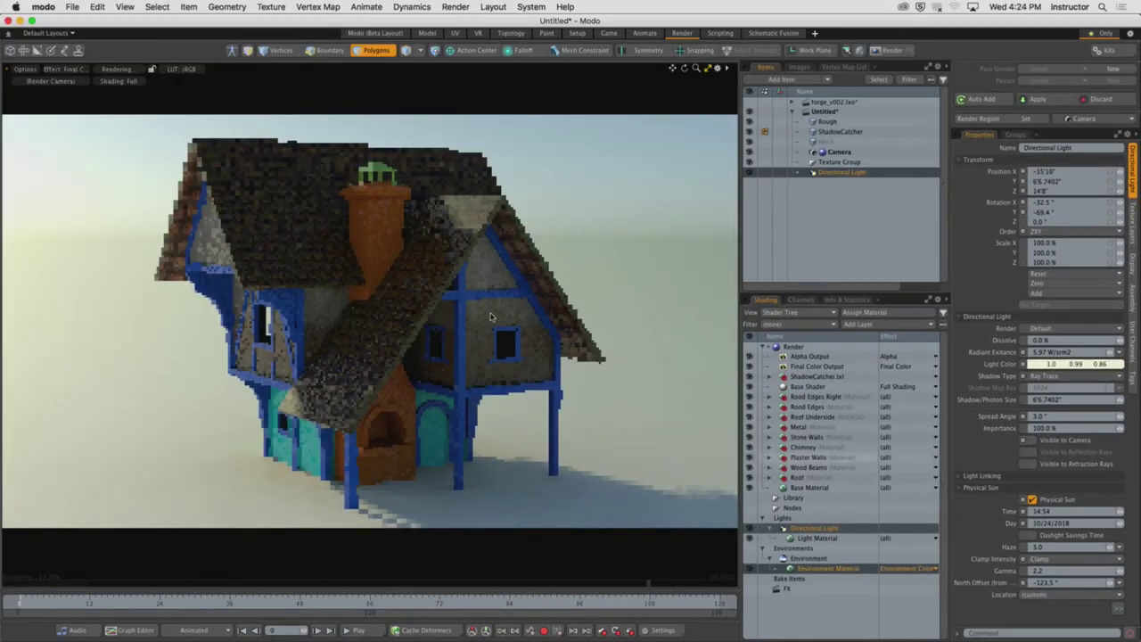
click(1052, 559)
click(1047, 568)
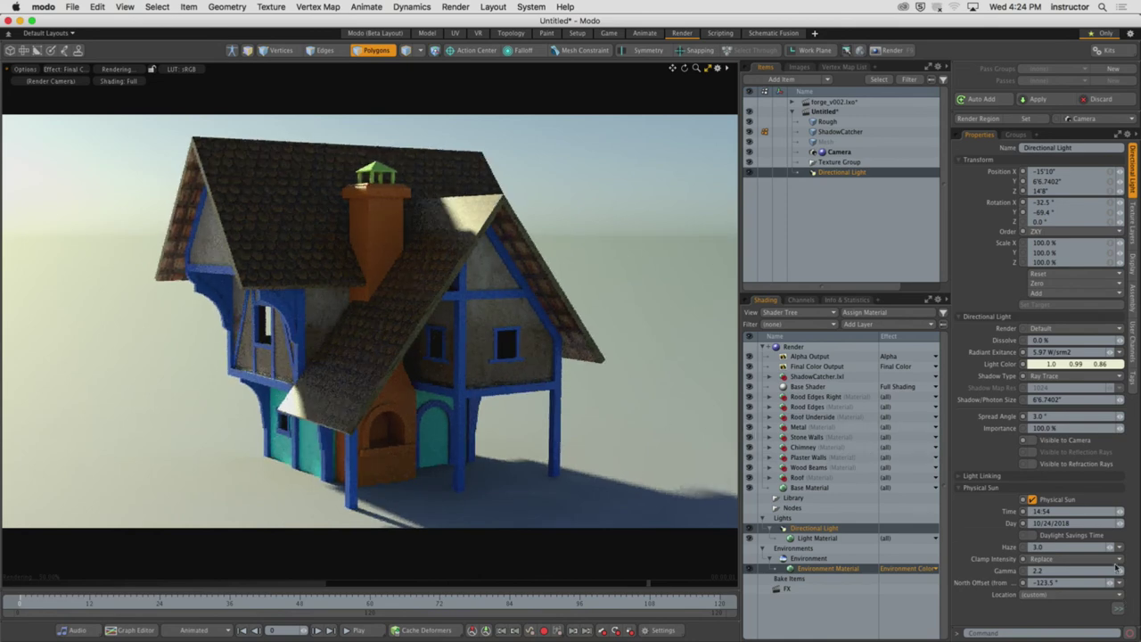
Swing the Physical Sun North Offset from -123.5° to about -153.7°
click(988, 317)
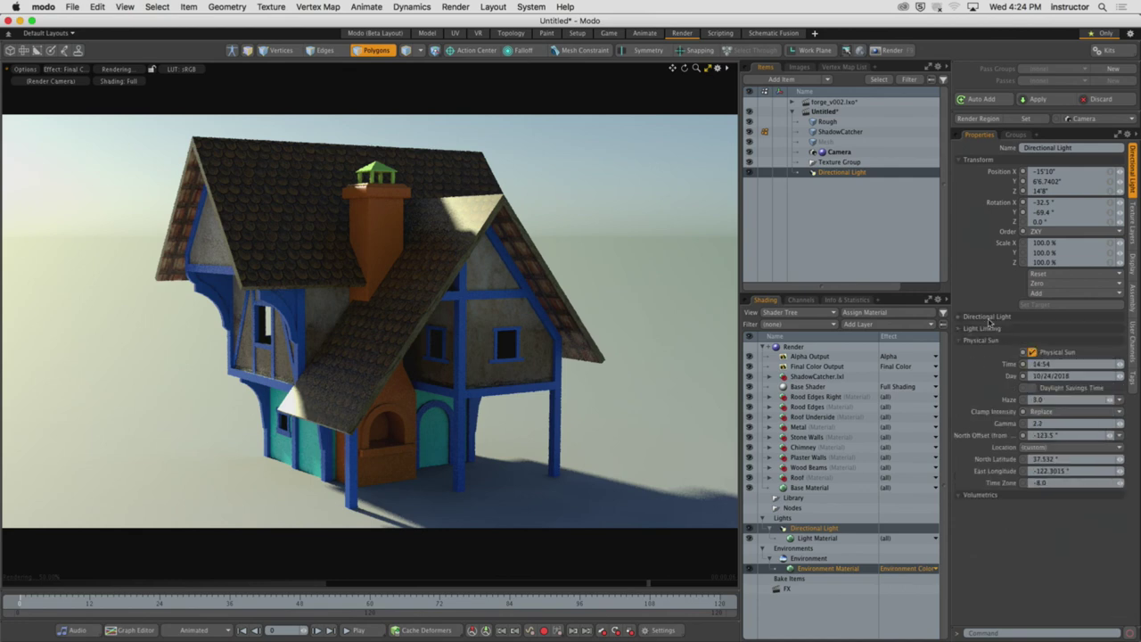
drag(1110, 437, 1127, 435)
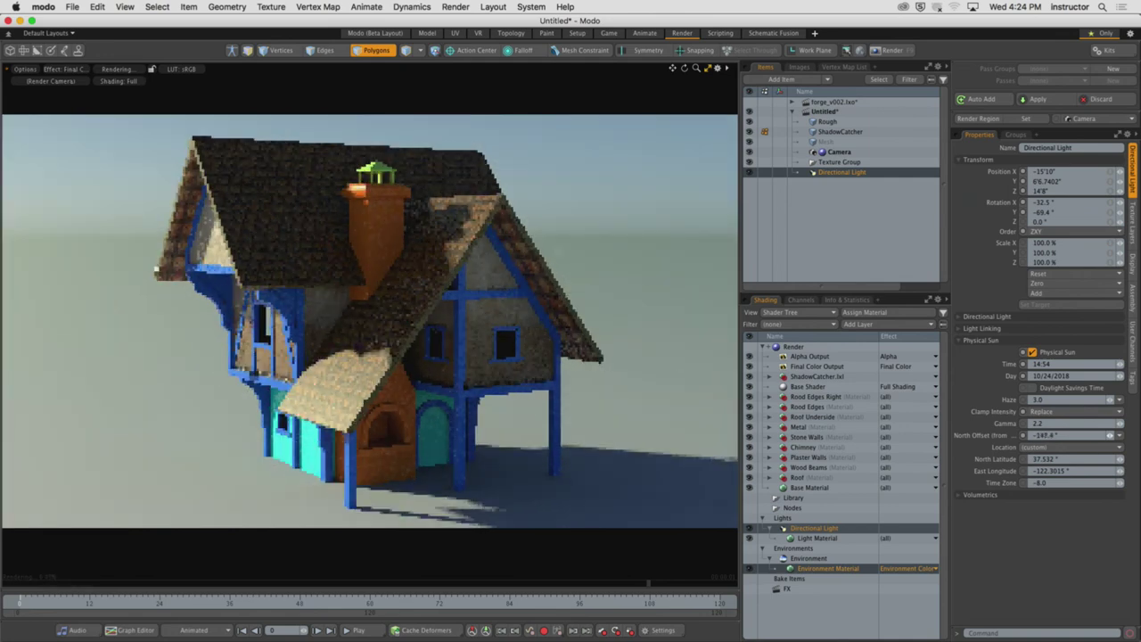
drag(1070, 435, 1061, 435)
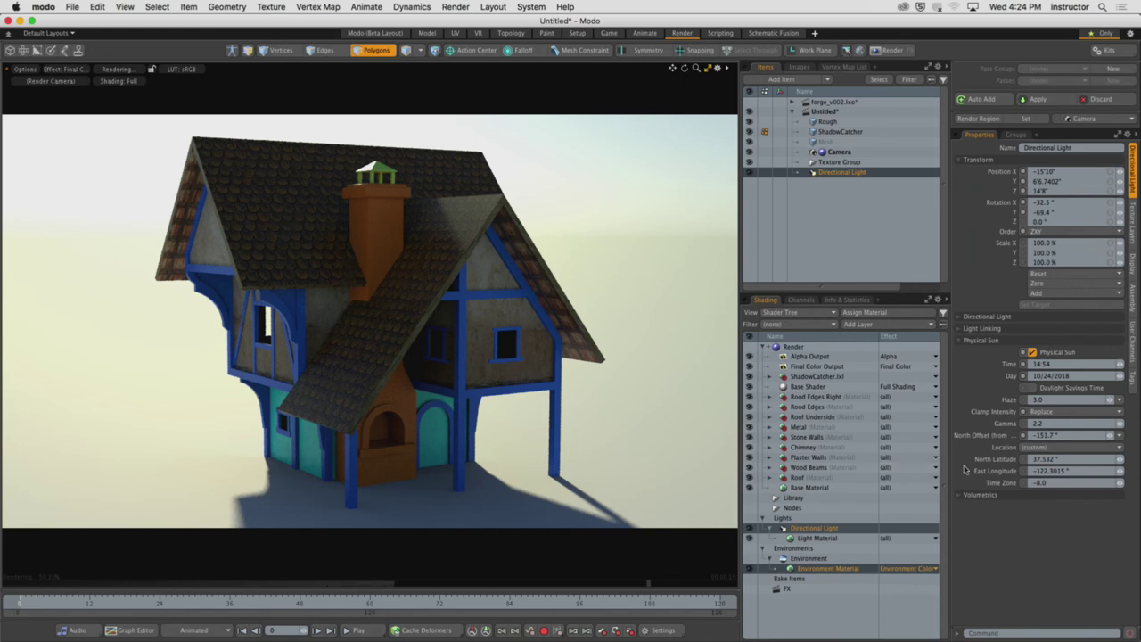
click(1029, 500)
Enable sun volumetrics with a 10' radius and set North Offset to -119.8°
click(1033, 507)
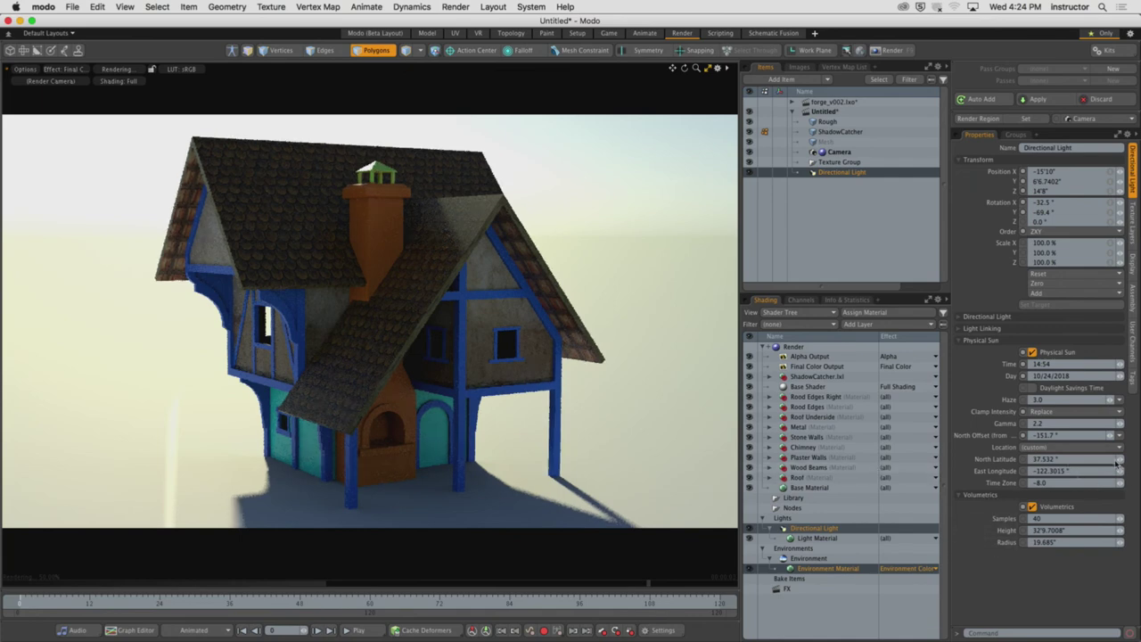
drag(1115, 436, 1109, 435)
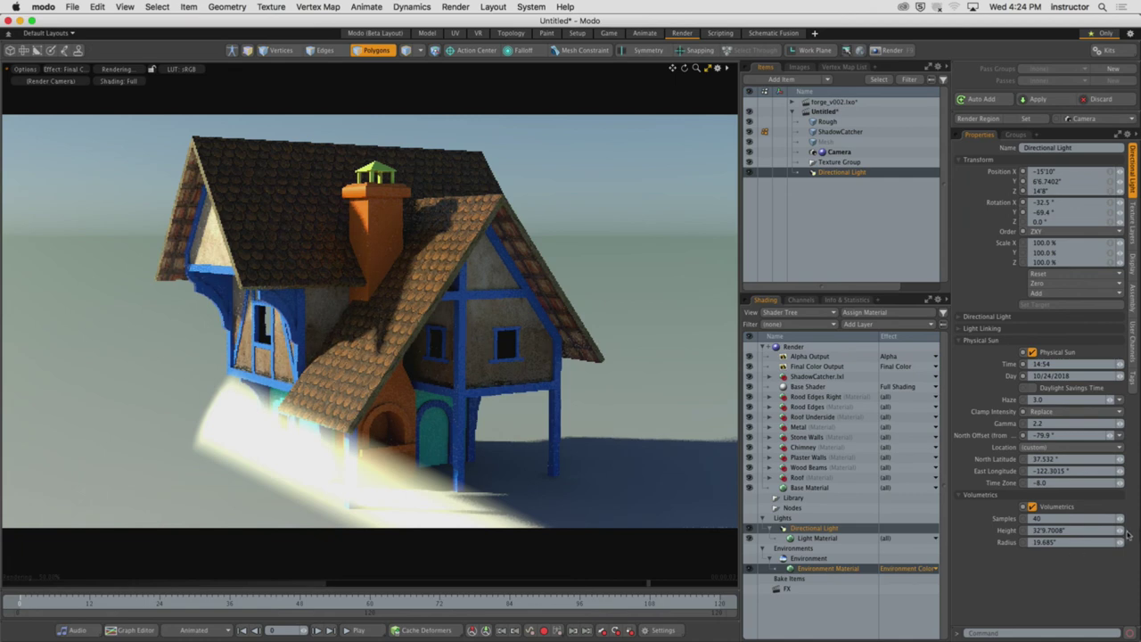
drag(1122, 542, 1122, 542)
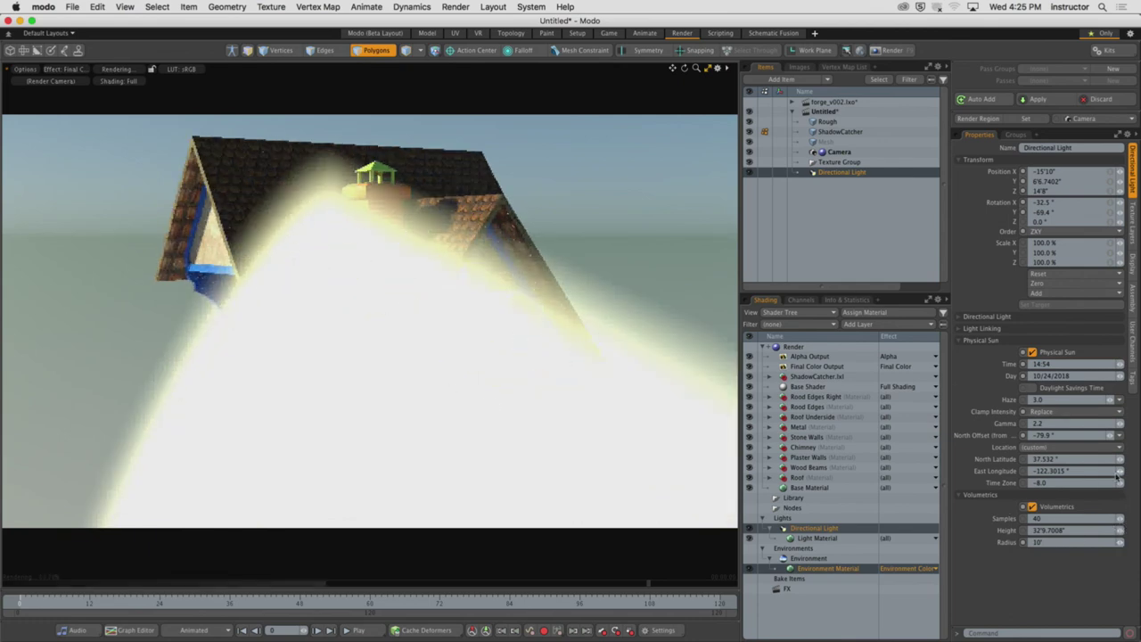
drag(1110, 436, 1089, 436)
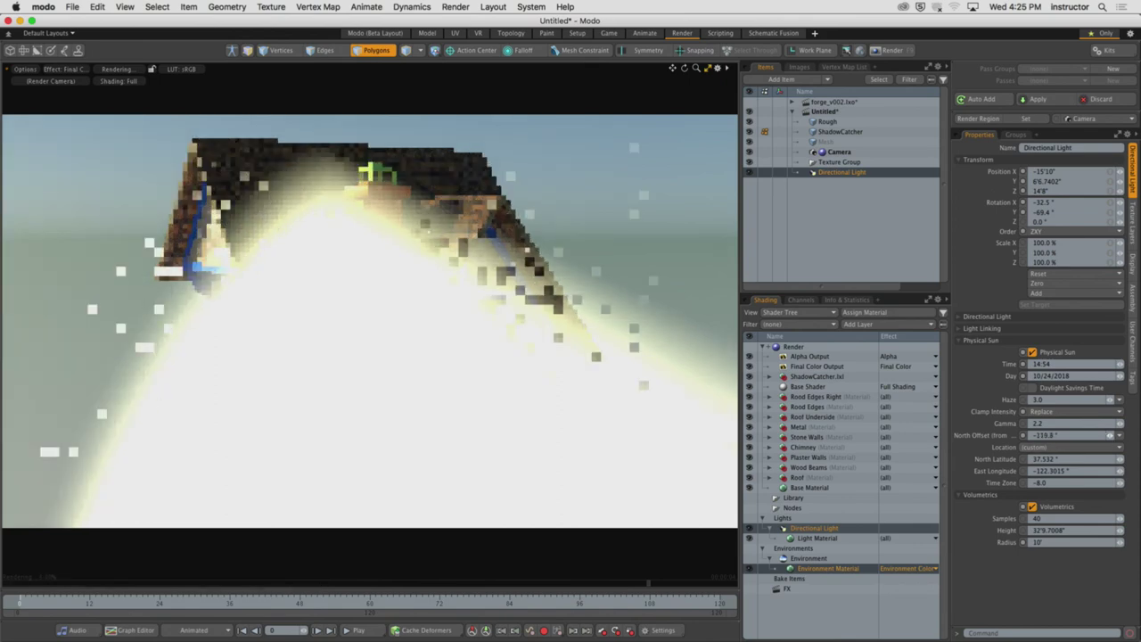
Restore the split layout with a 3D ground-plane view and cut volumetric radius to 7'4.875"
click(703, 73)
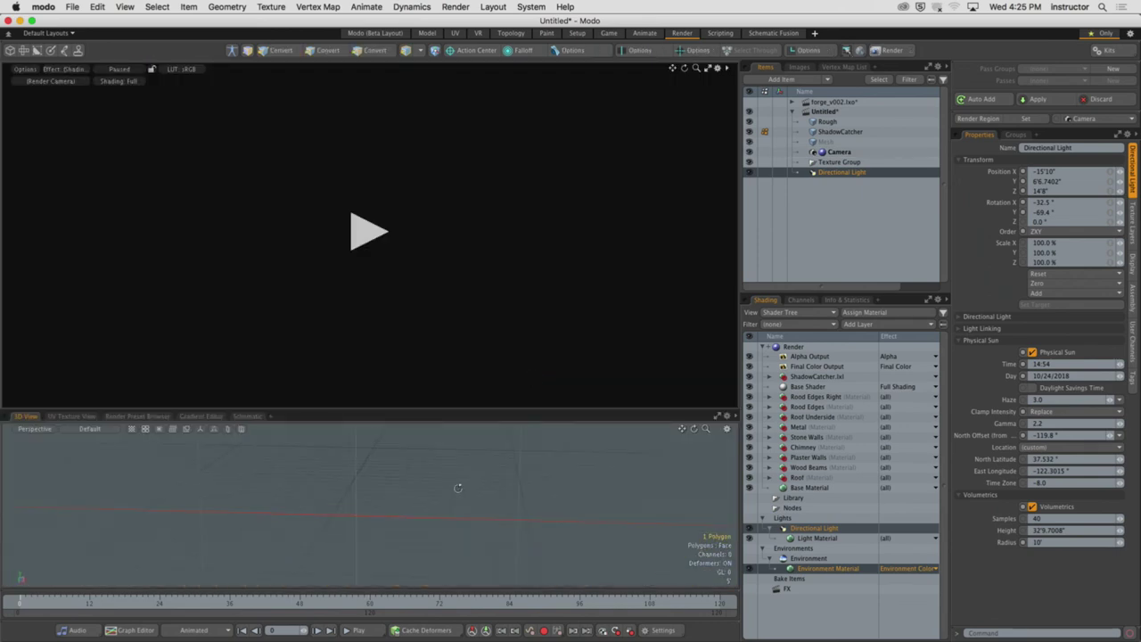
scroll(411, 492, up, 5)
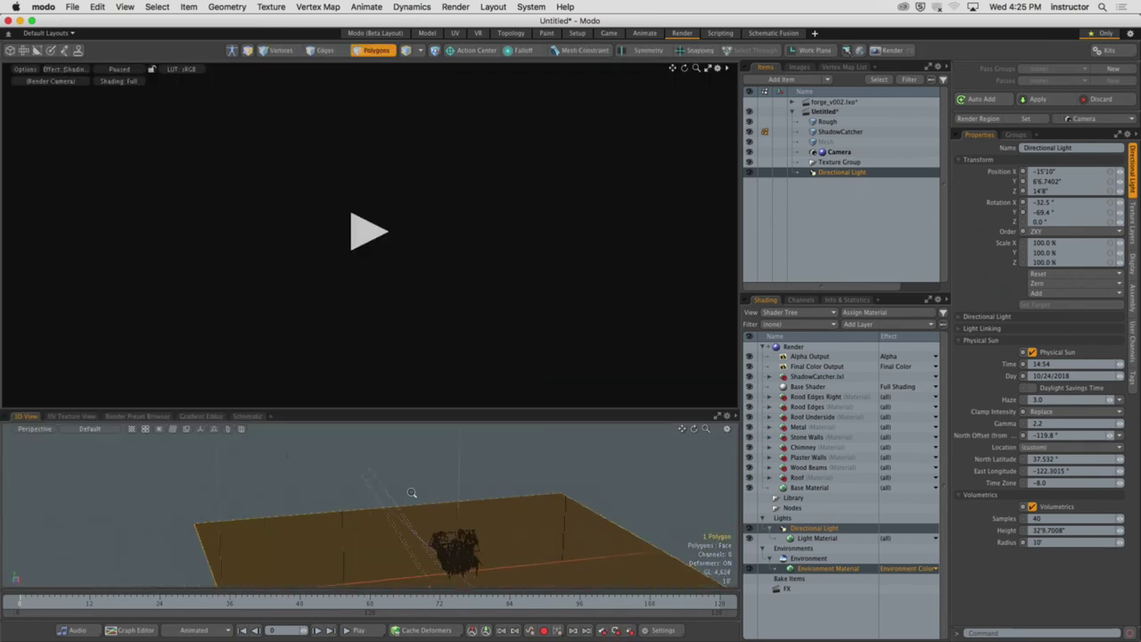
alt+drag(411, 492, 466, 497)
click(368, 232)
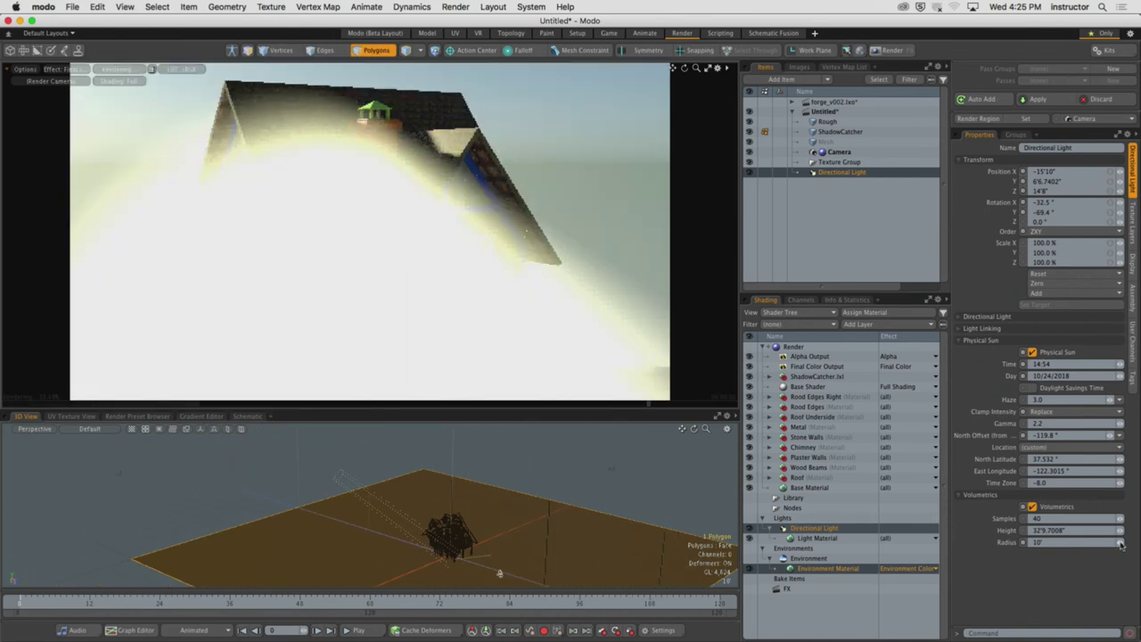
drag(1122, 546, 1104, 545)
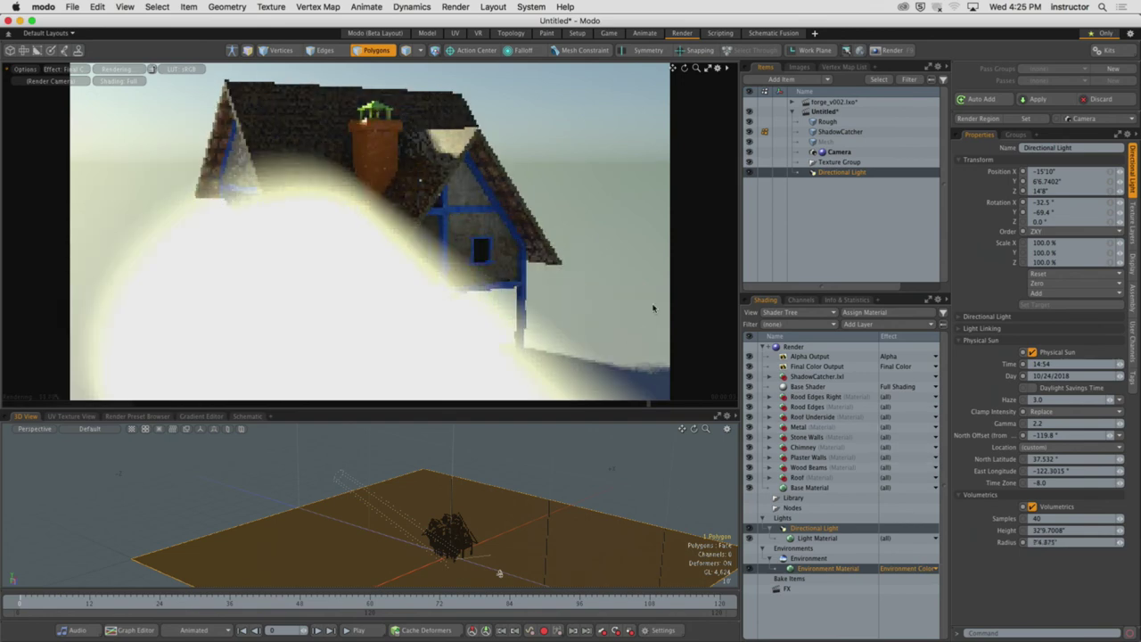
Hide the sun from the camera and lower its radiant exitance to 0.851 W/srm2
click(996, 314)
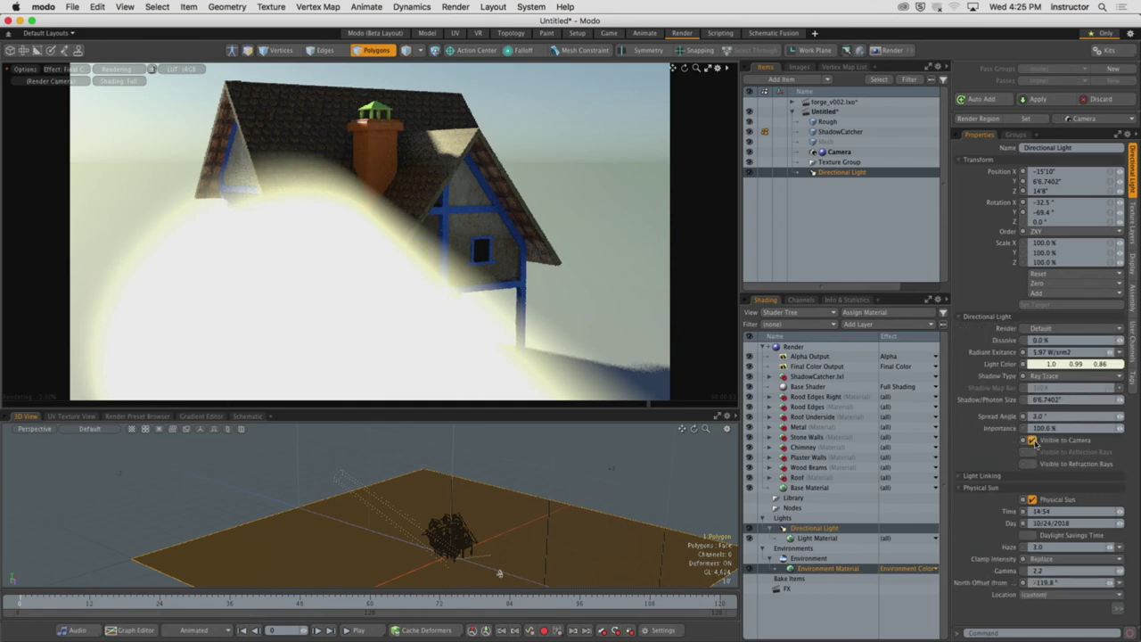
click(1032, 440)
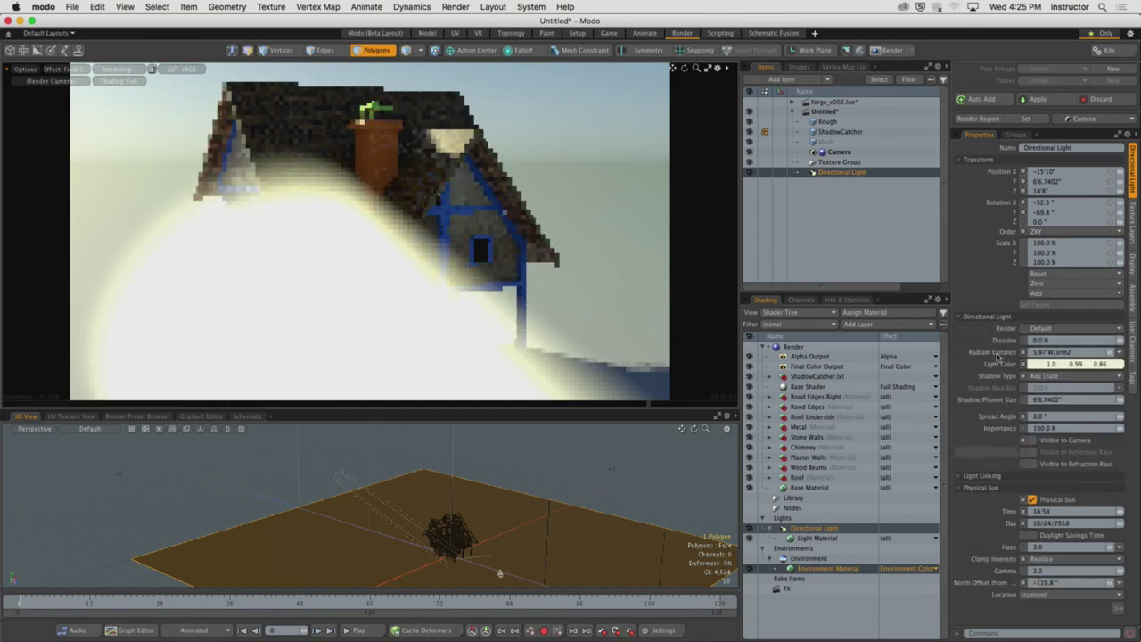
click(987, 317)
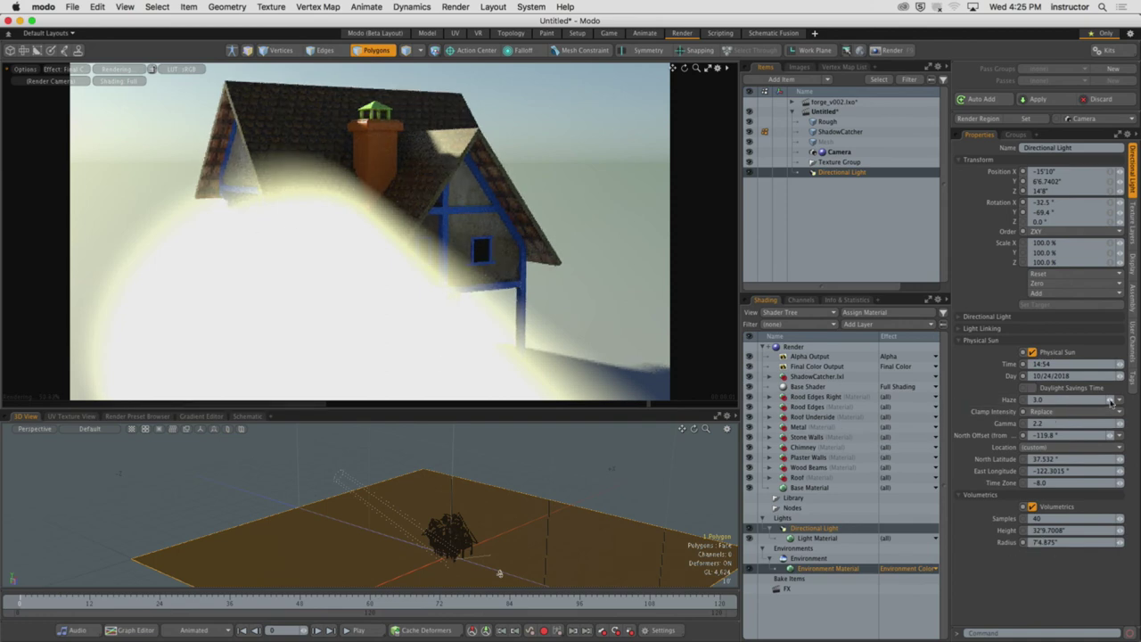
click(1005, 317)
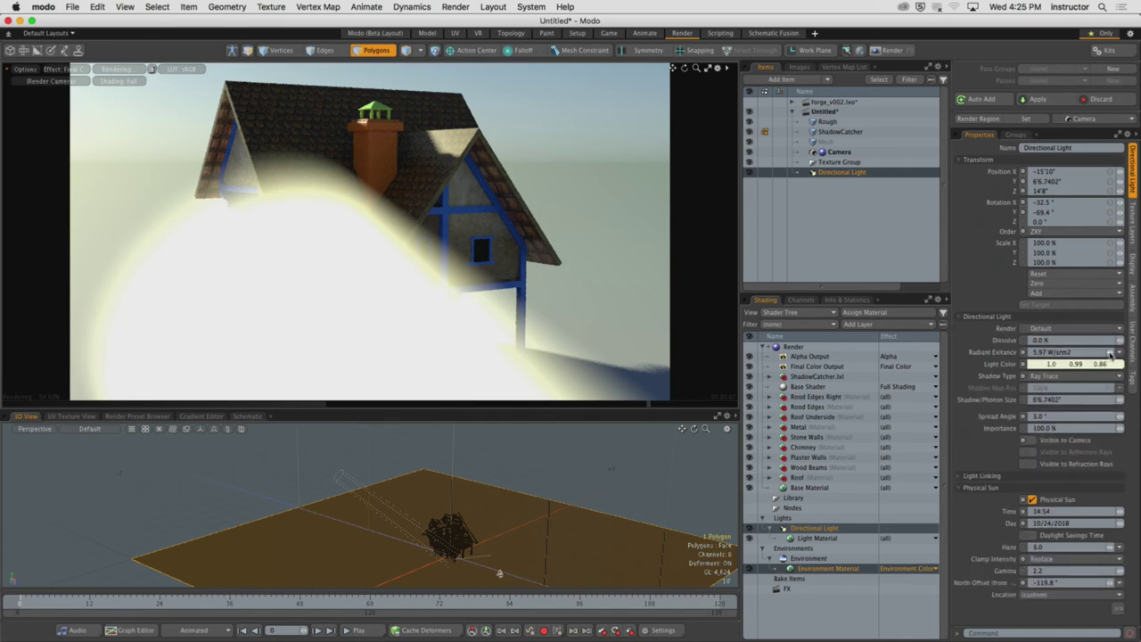
drag(1110, 354, 1056, 354)
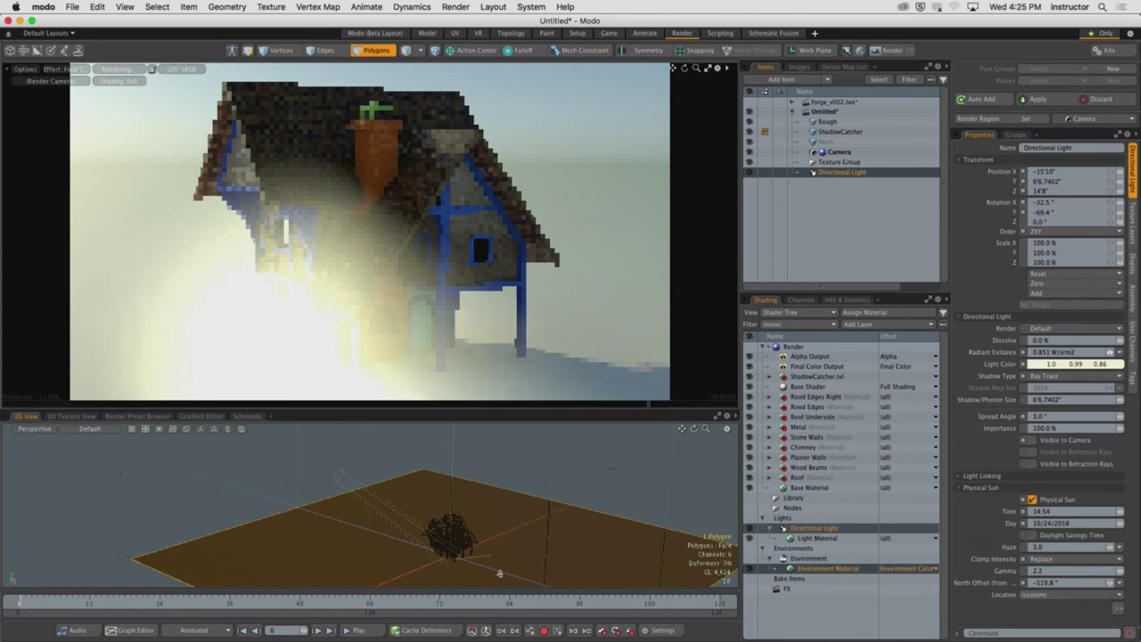
Orbit the render preview so the cottage's shadow stretches across the ground
alt+drag(214, 308, 314, 336)
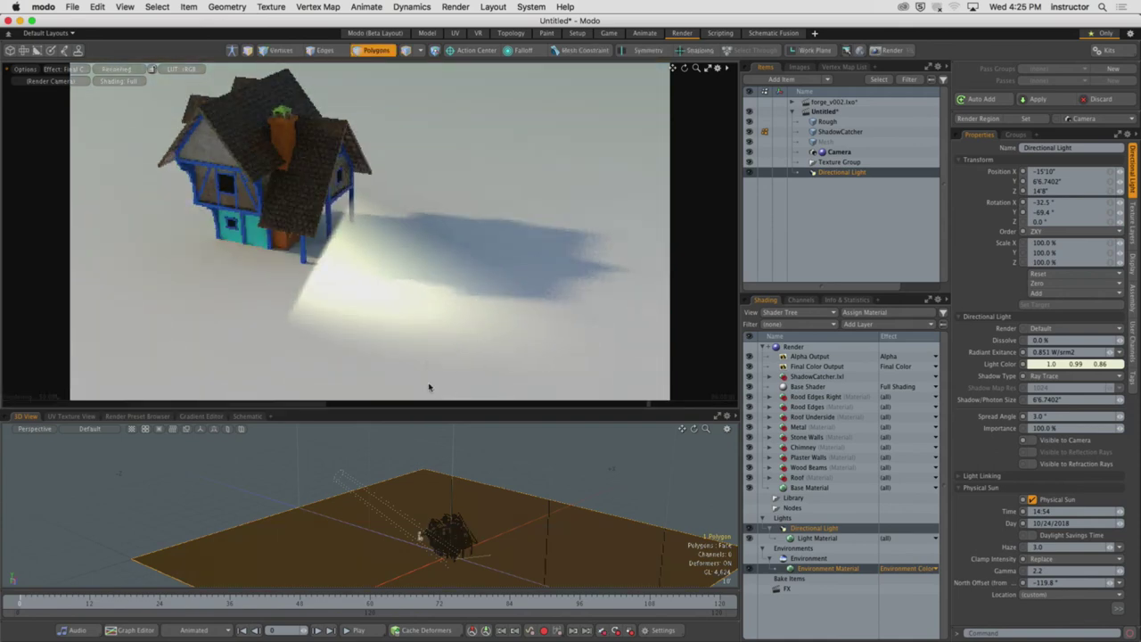
alt+drag(434, 328, 484, 390)
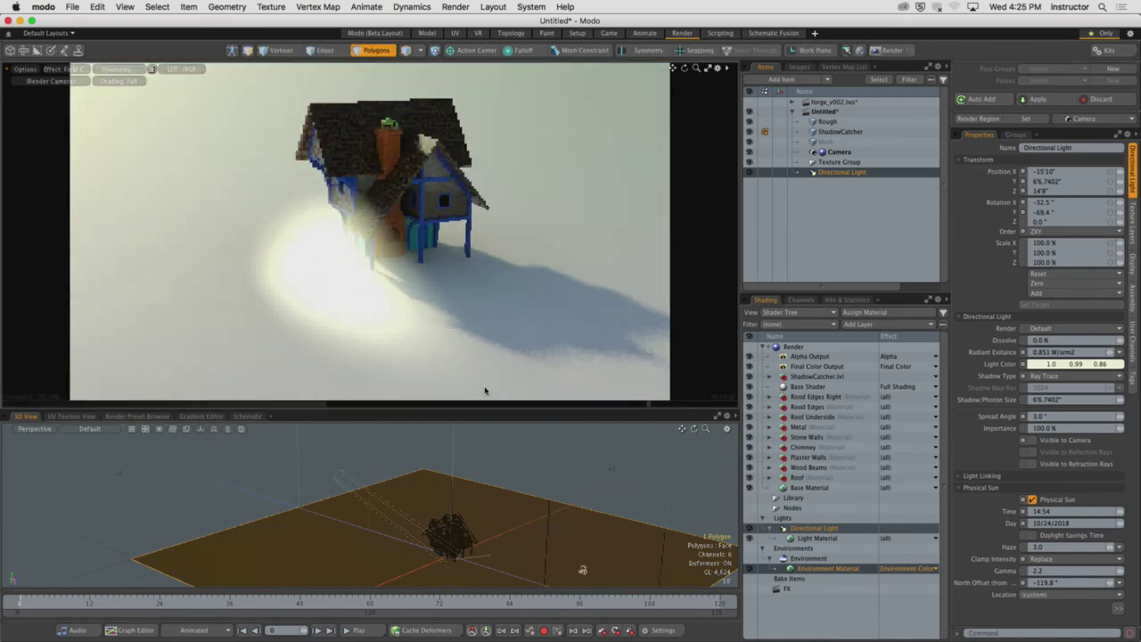
alt+drag(312, 191, 418, 227)
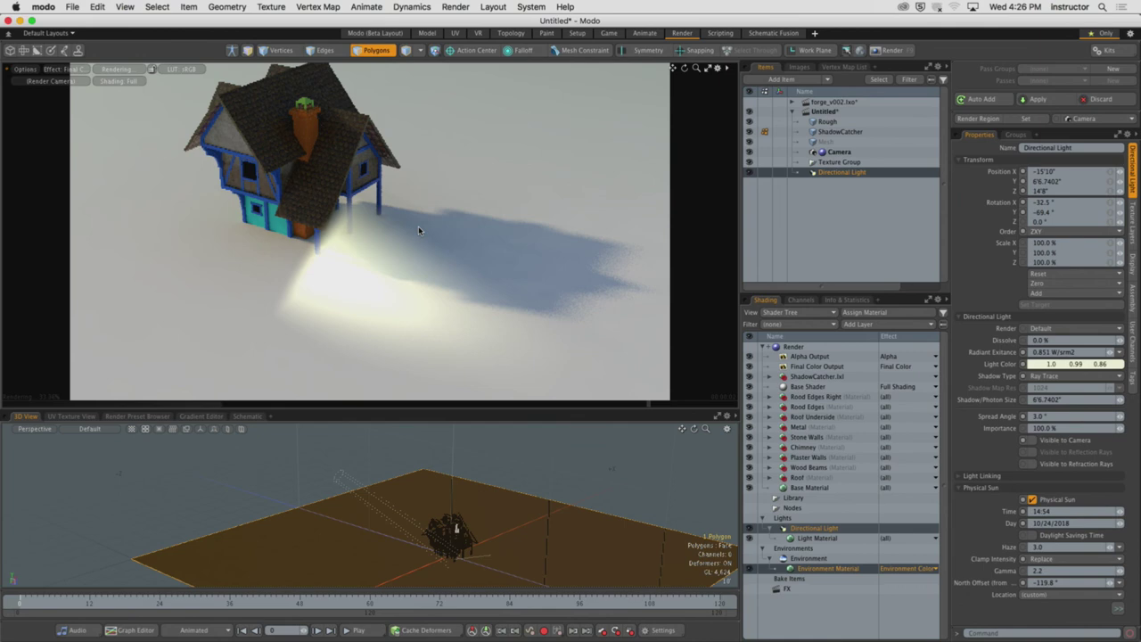
Raise the volumetric Height to 54'10", then switch to the web browser
click(981, 488)
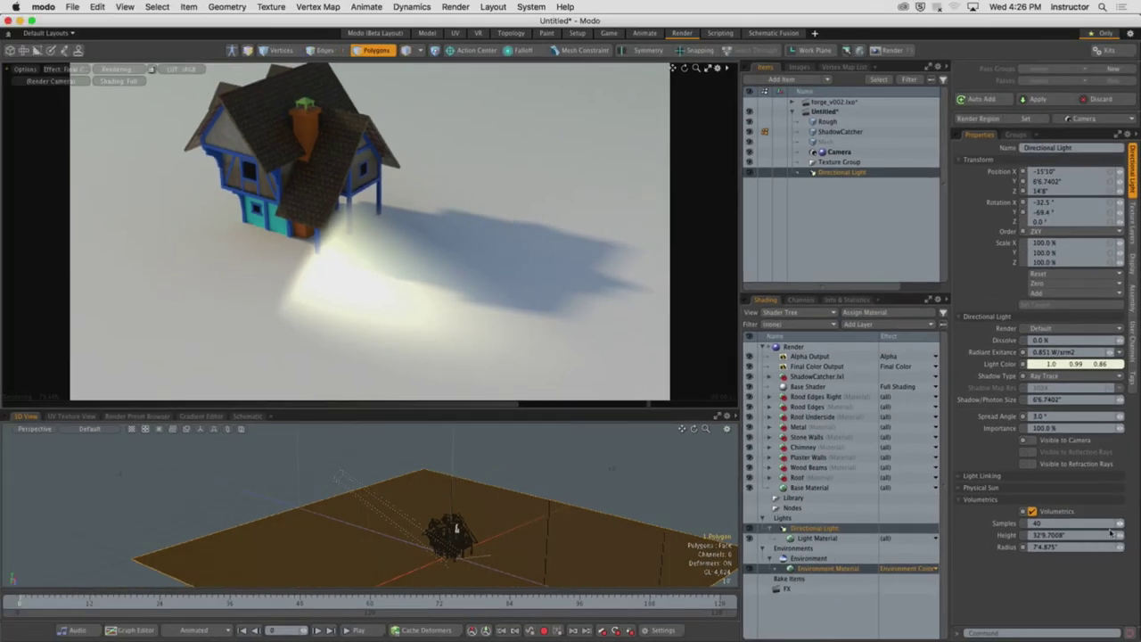
click(1121, 536)
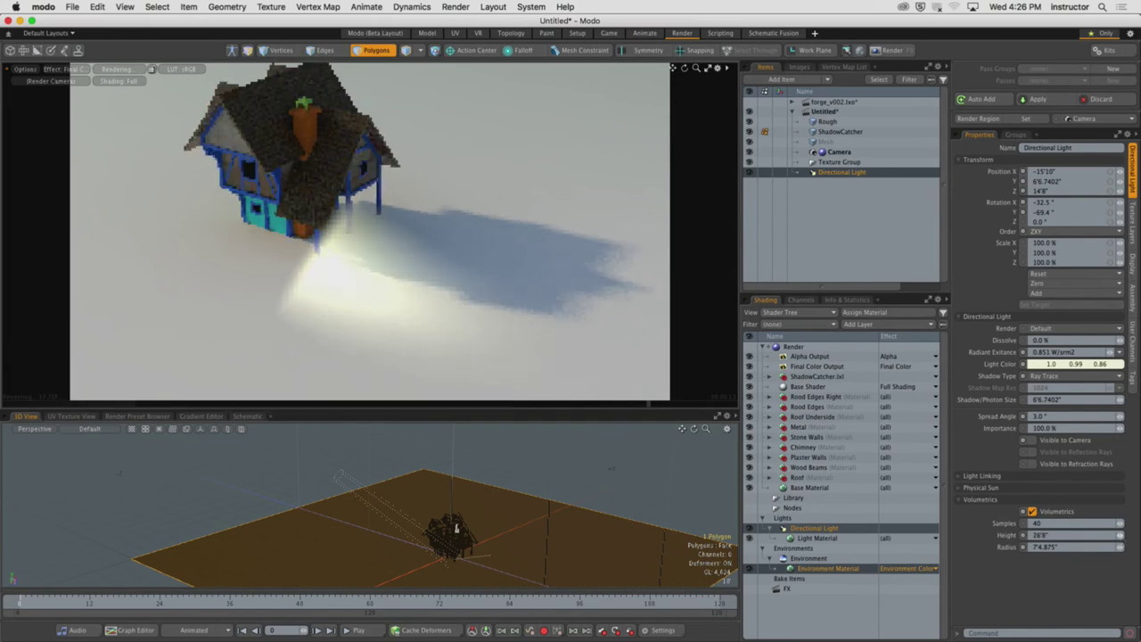
click(1121, 536)
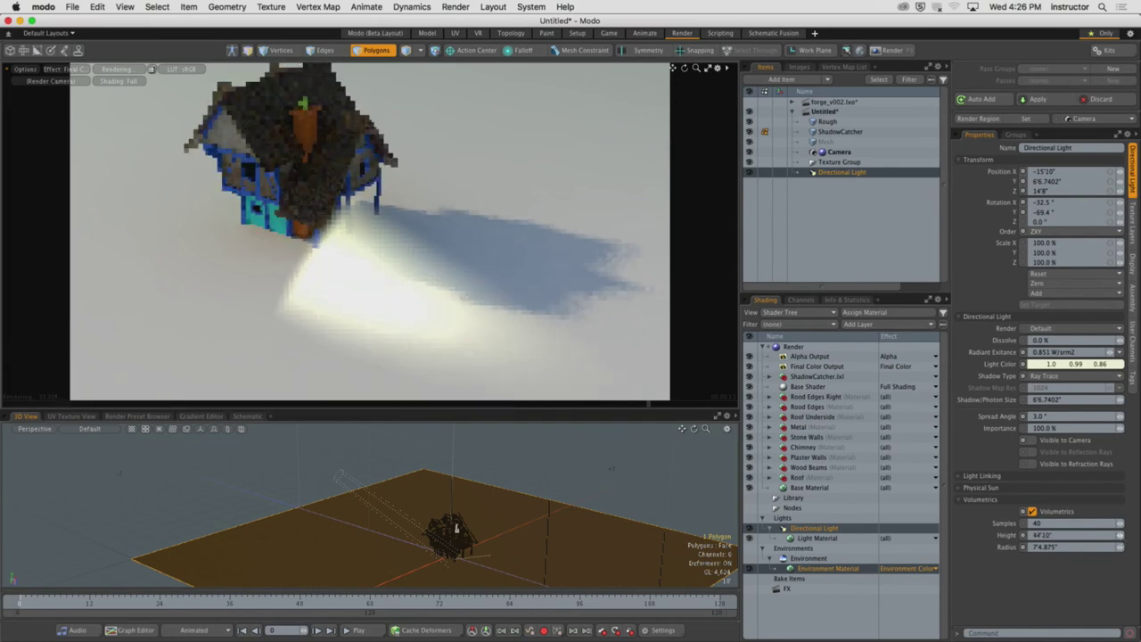
click(1121, 536)
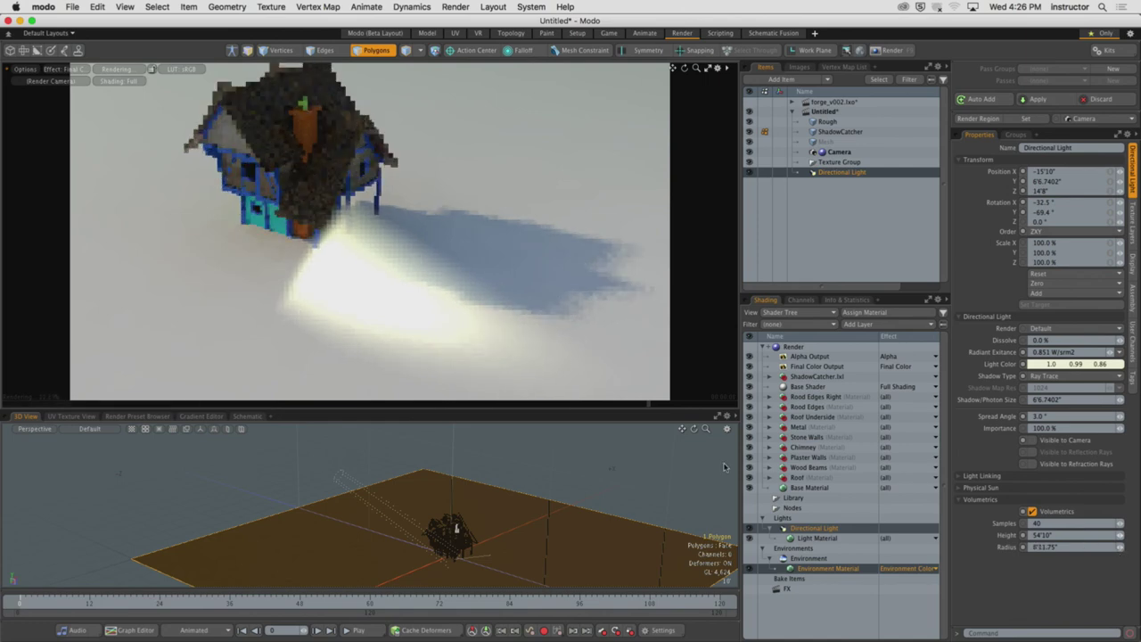
key(super+Tab)
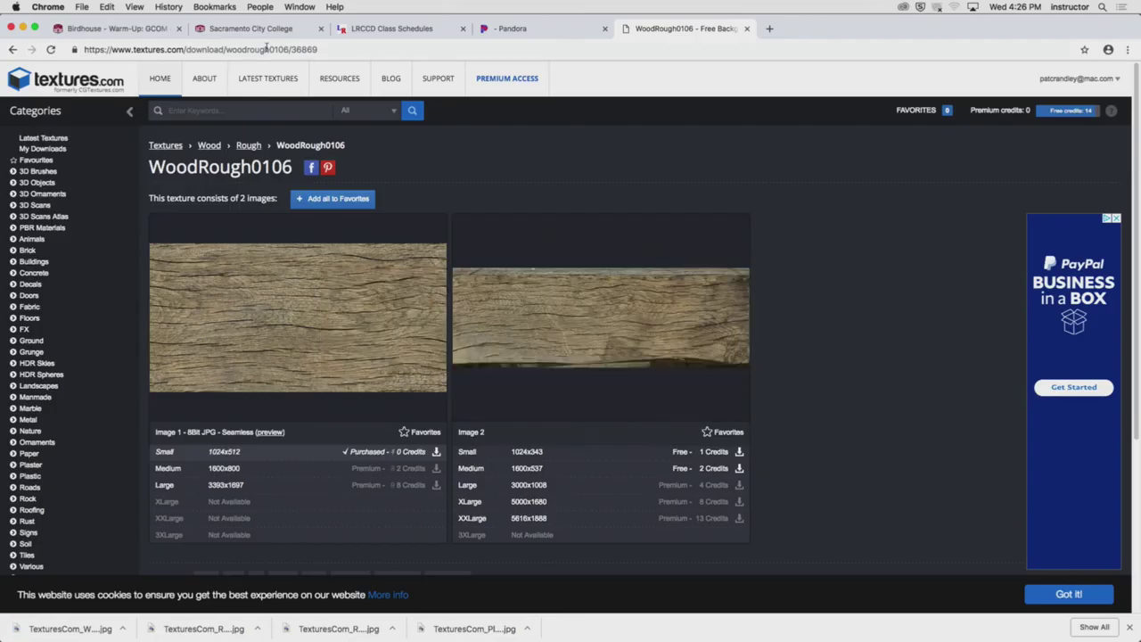
Open the House - Textures assignment under Week 09 of the Birdhouse course modules
click(98, 31)
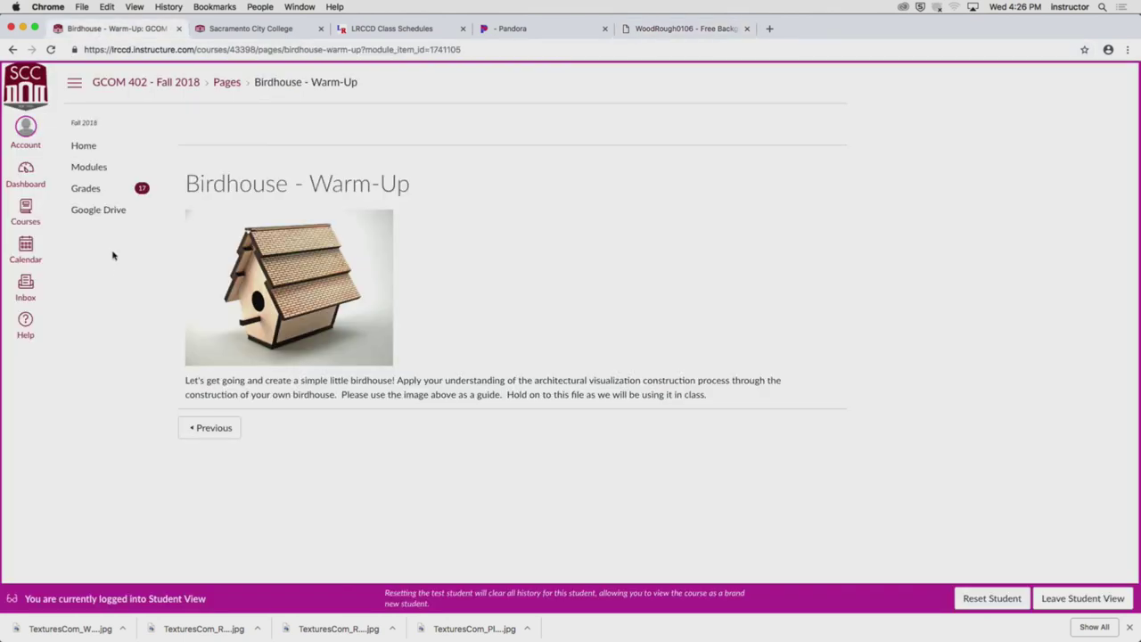
click(96, 168)
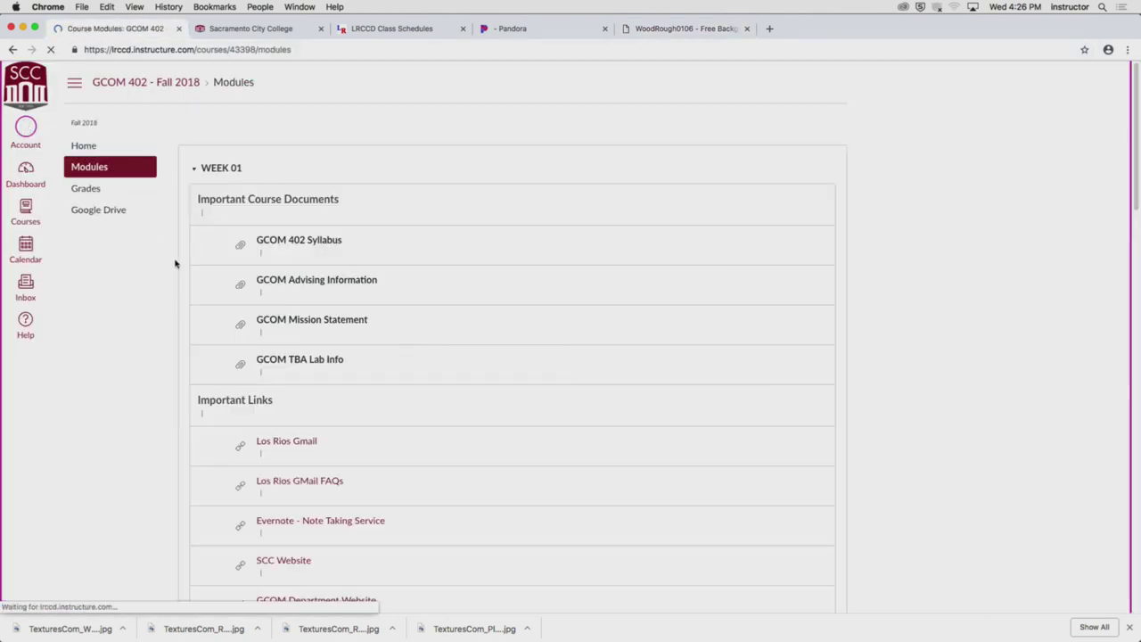
scroll(205, 392, down, 8)
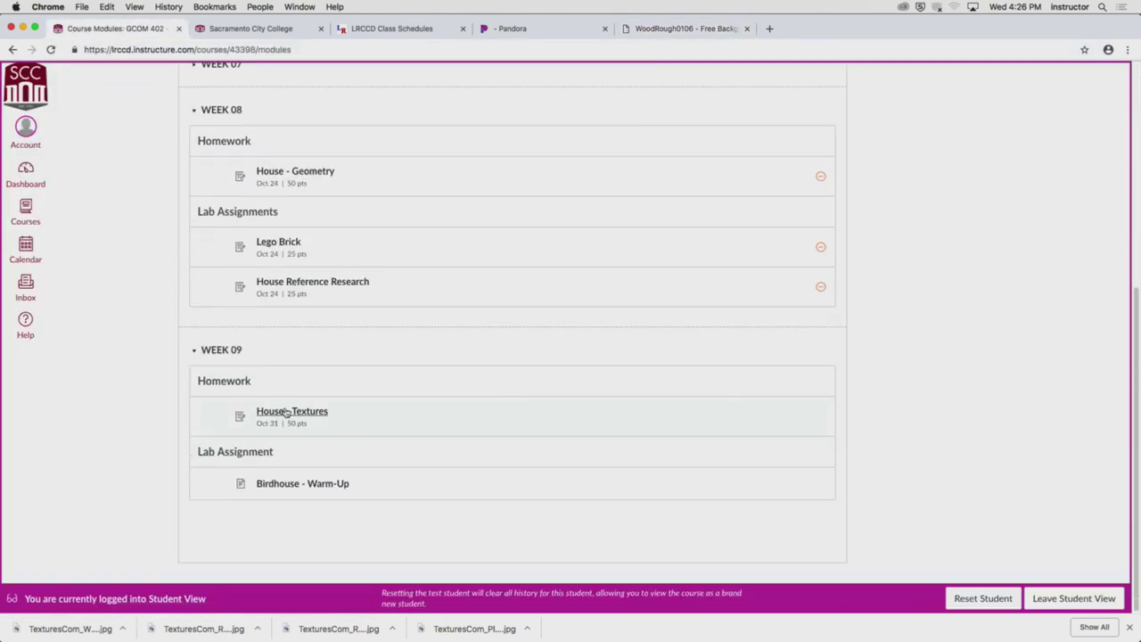
click(286, 413)
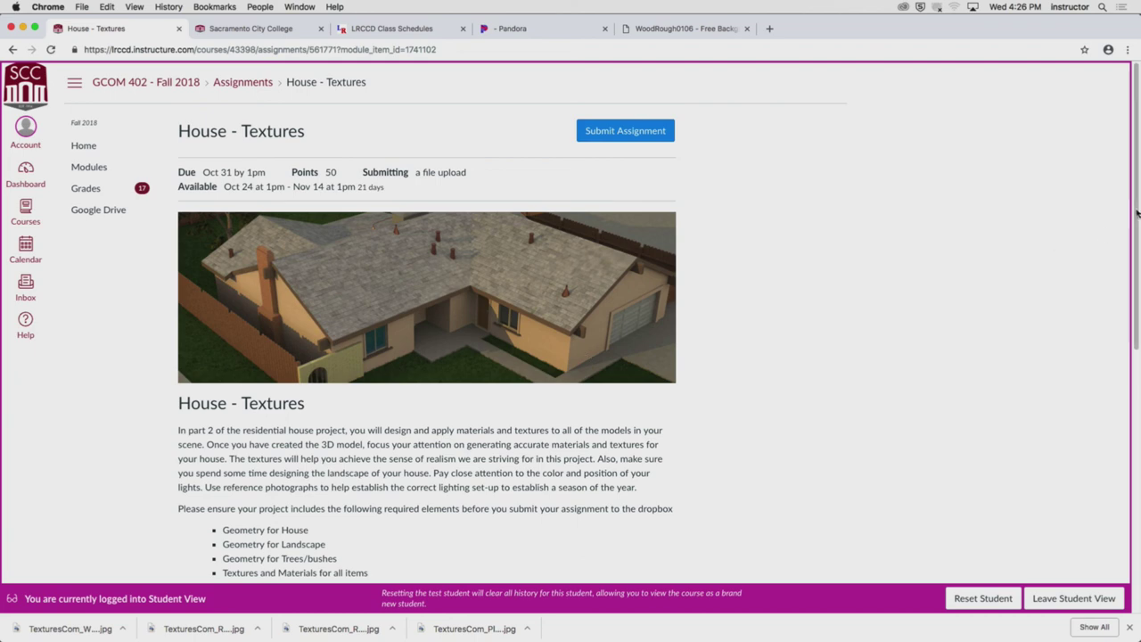
drag(1138, 213, 1139, 398)
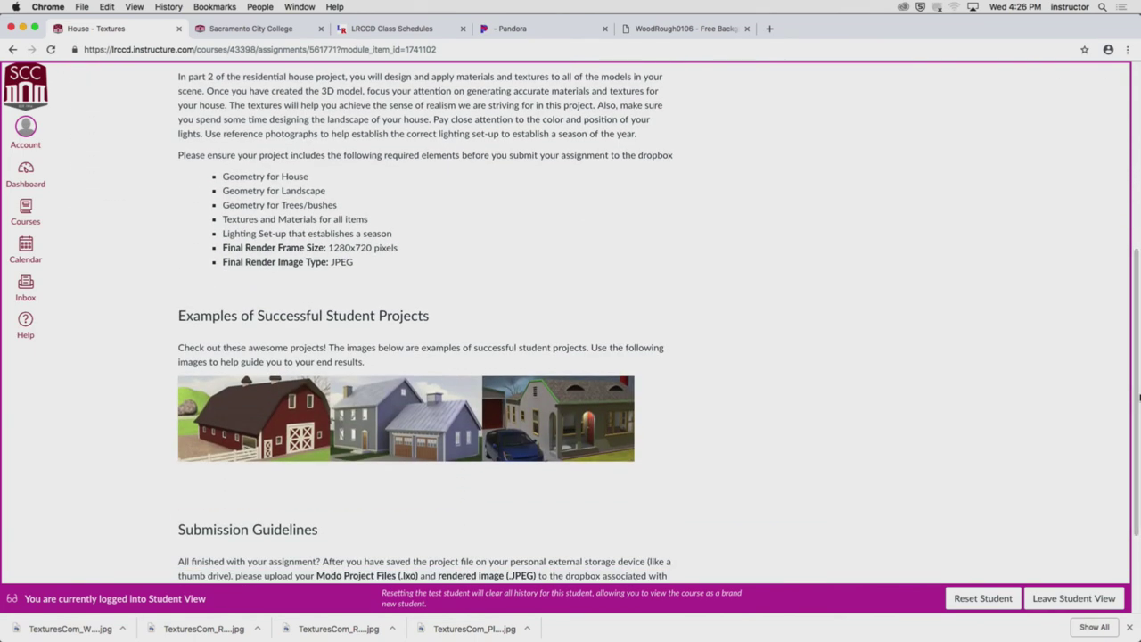